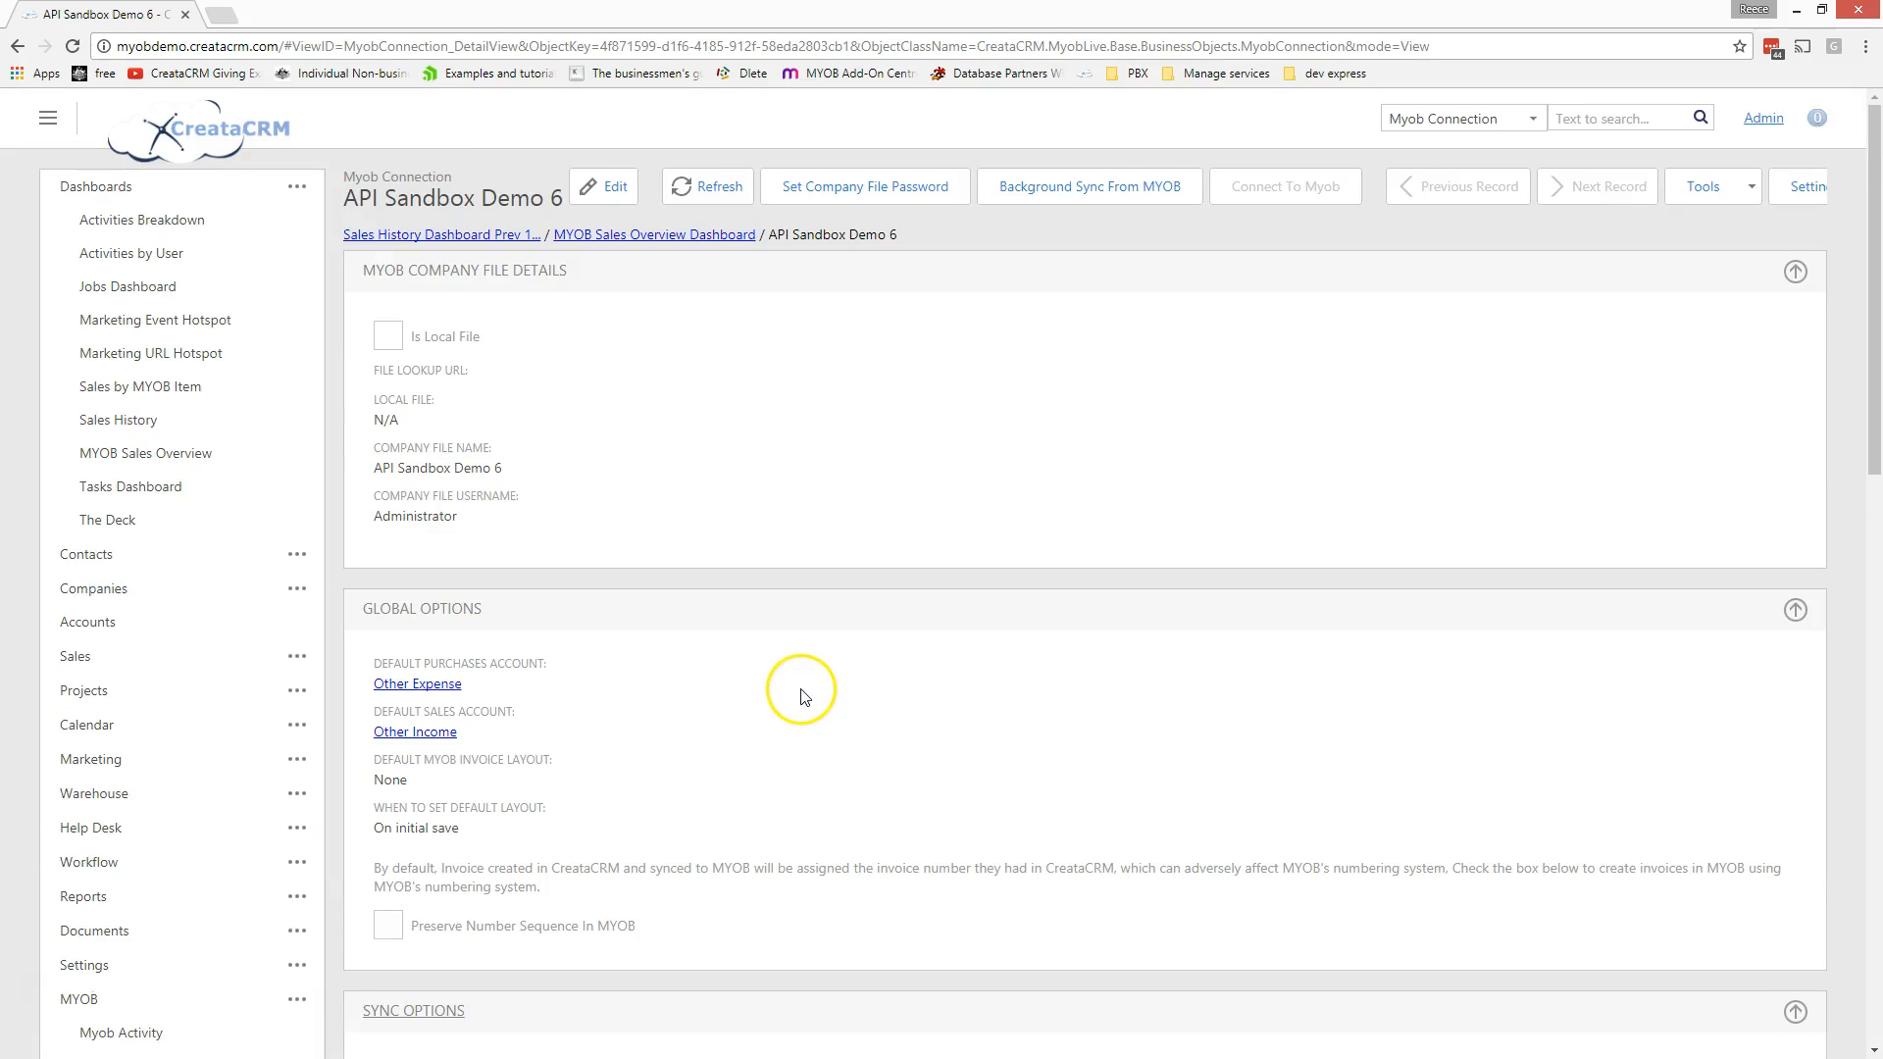
# Step: Examine the MYOB connection's Global Options and Sync Options for API Sandbox Demo 6
pyautogui.scroll(-7, 800, 696)
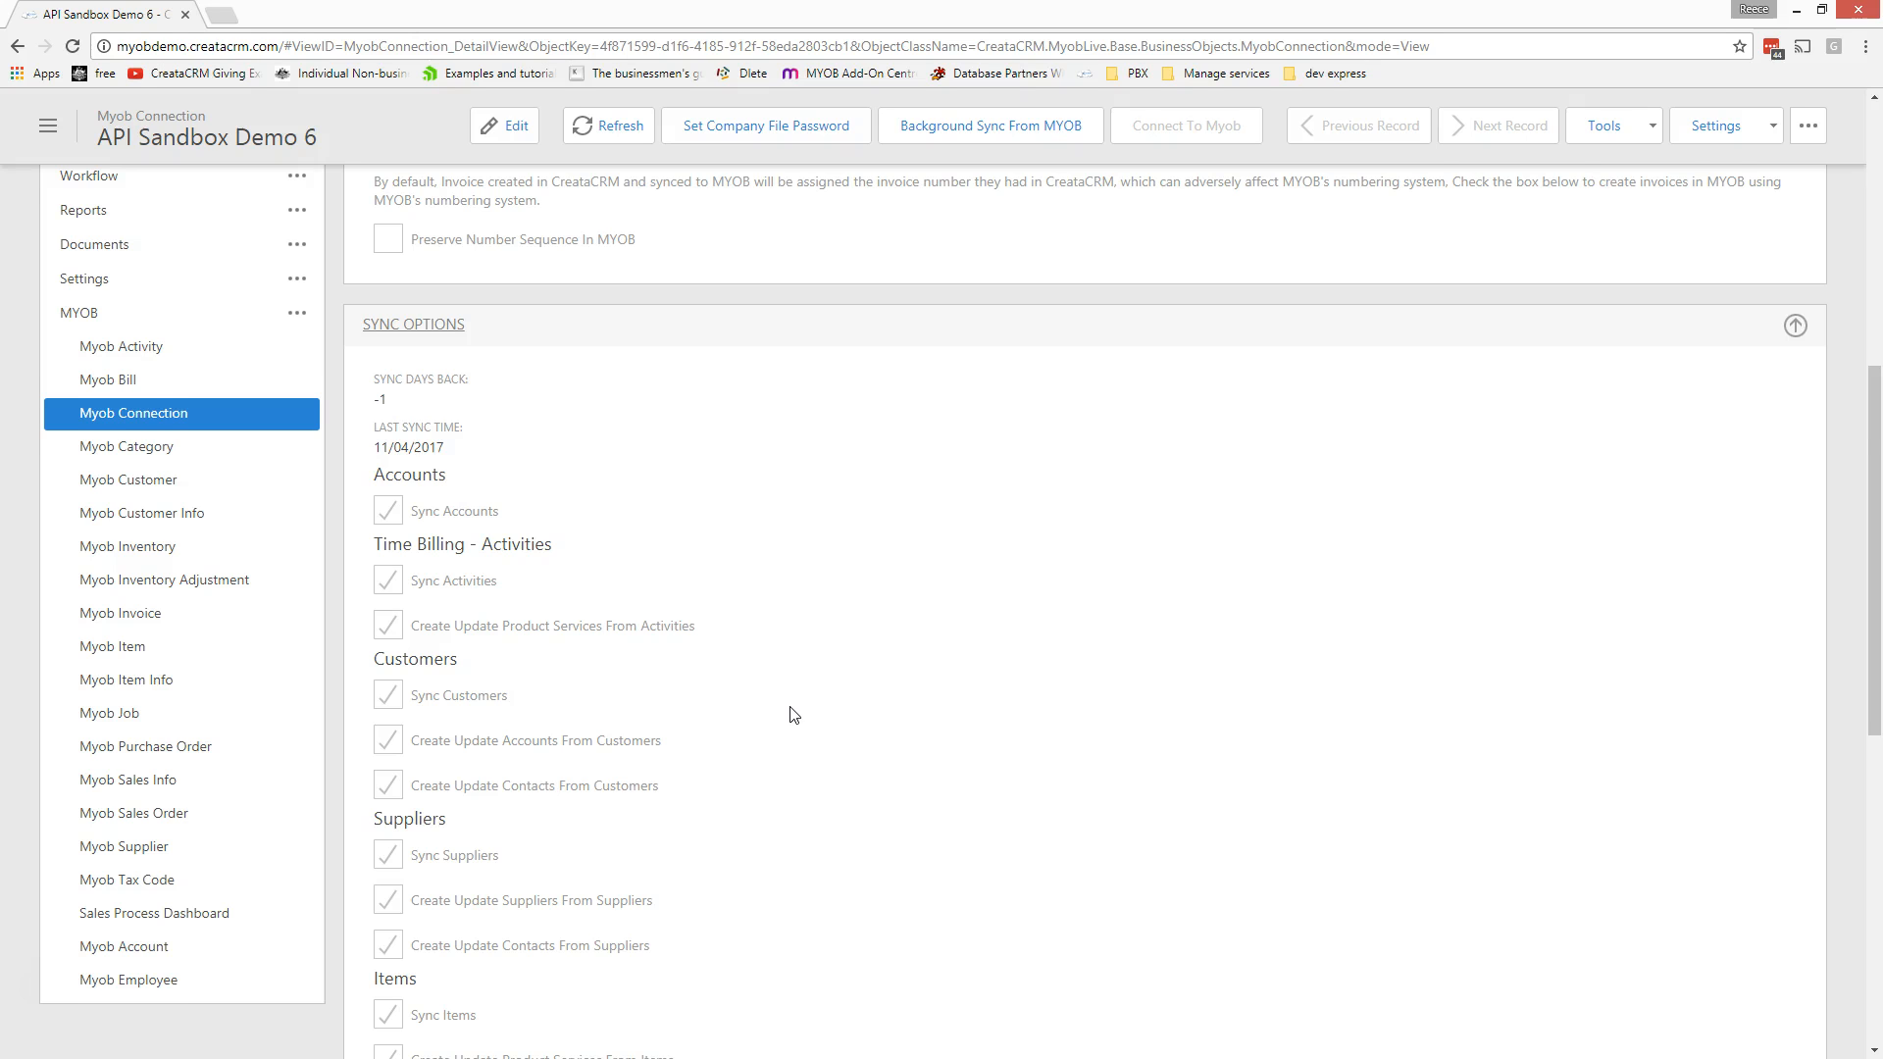
pyautogui.scroll(-5, 795, 714)
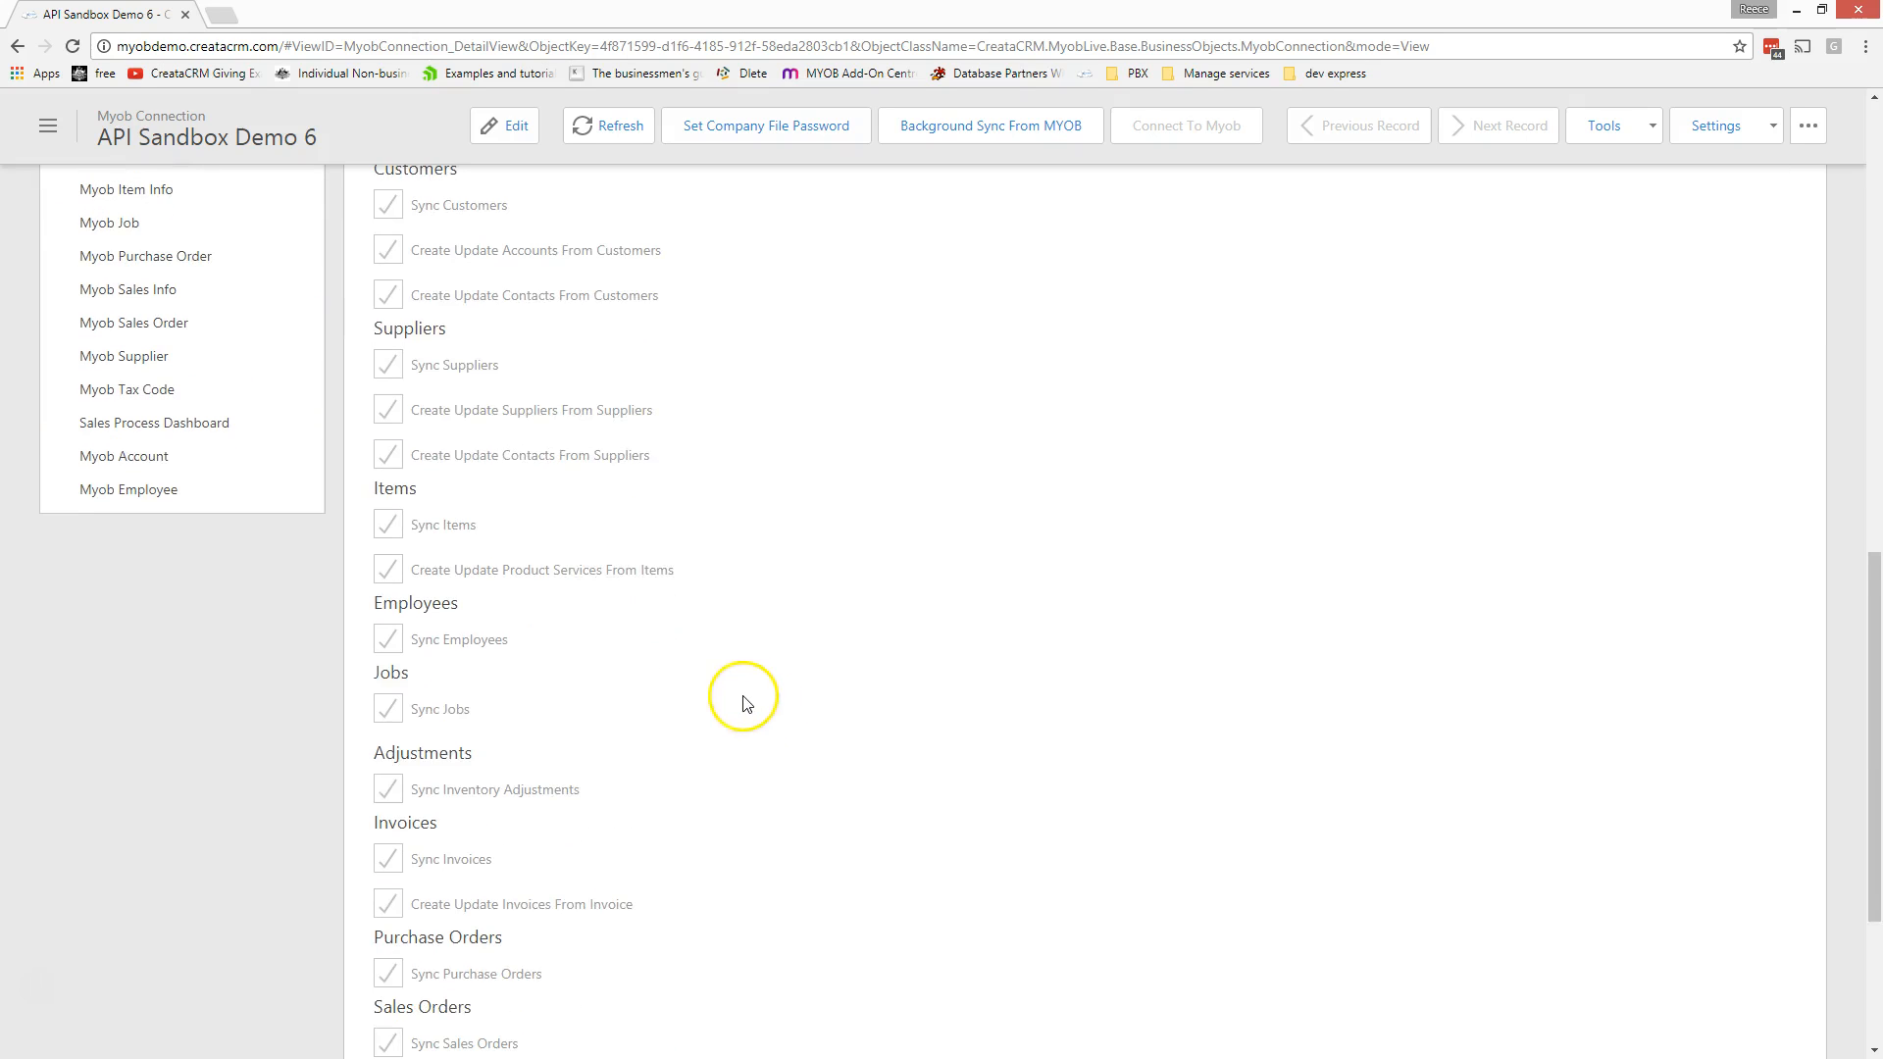
pyautogui.scroll(-1, 742, 698)
pyautogui.scroll(5, 742, 698)
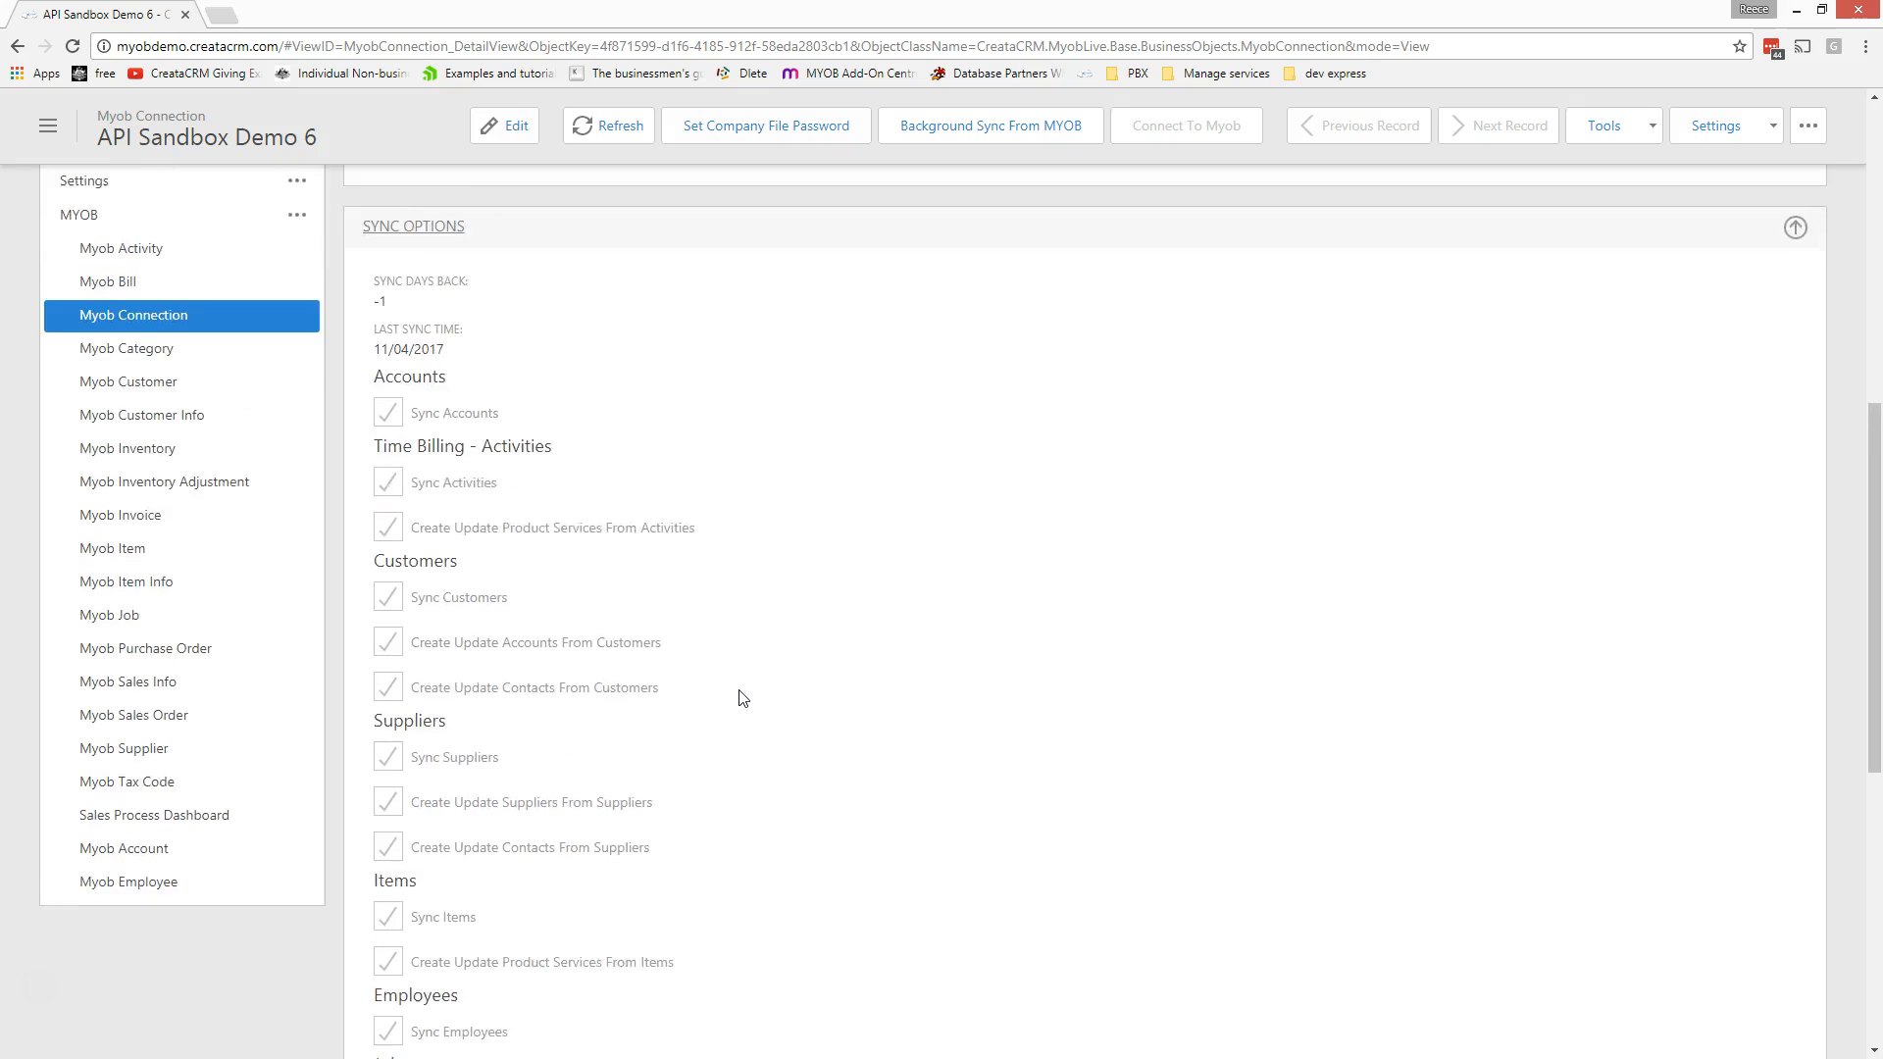
pyautogui.scroll(2, 742, 698)
pyautogui.scroll(1, 740, 698)
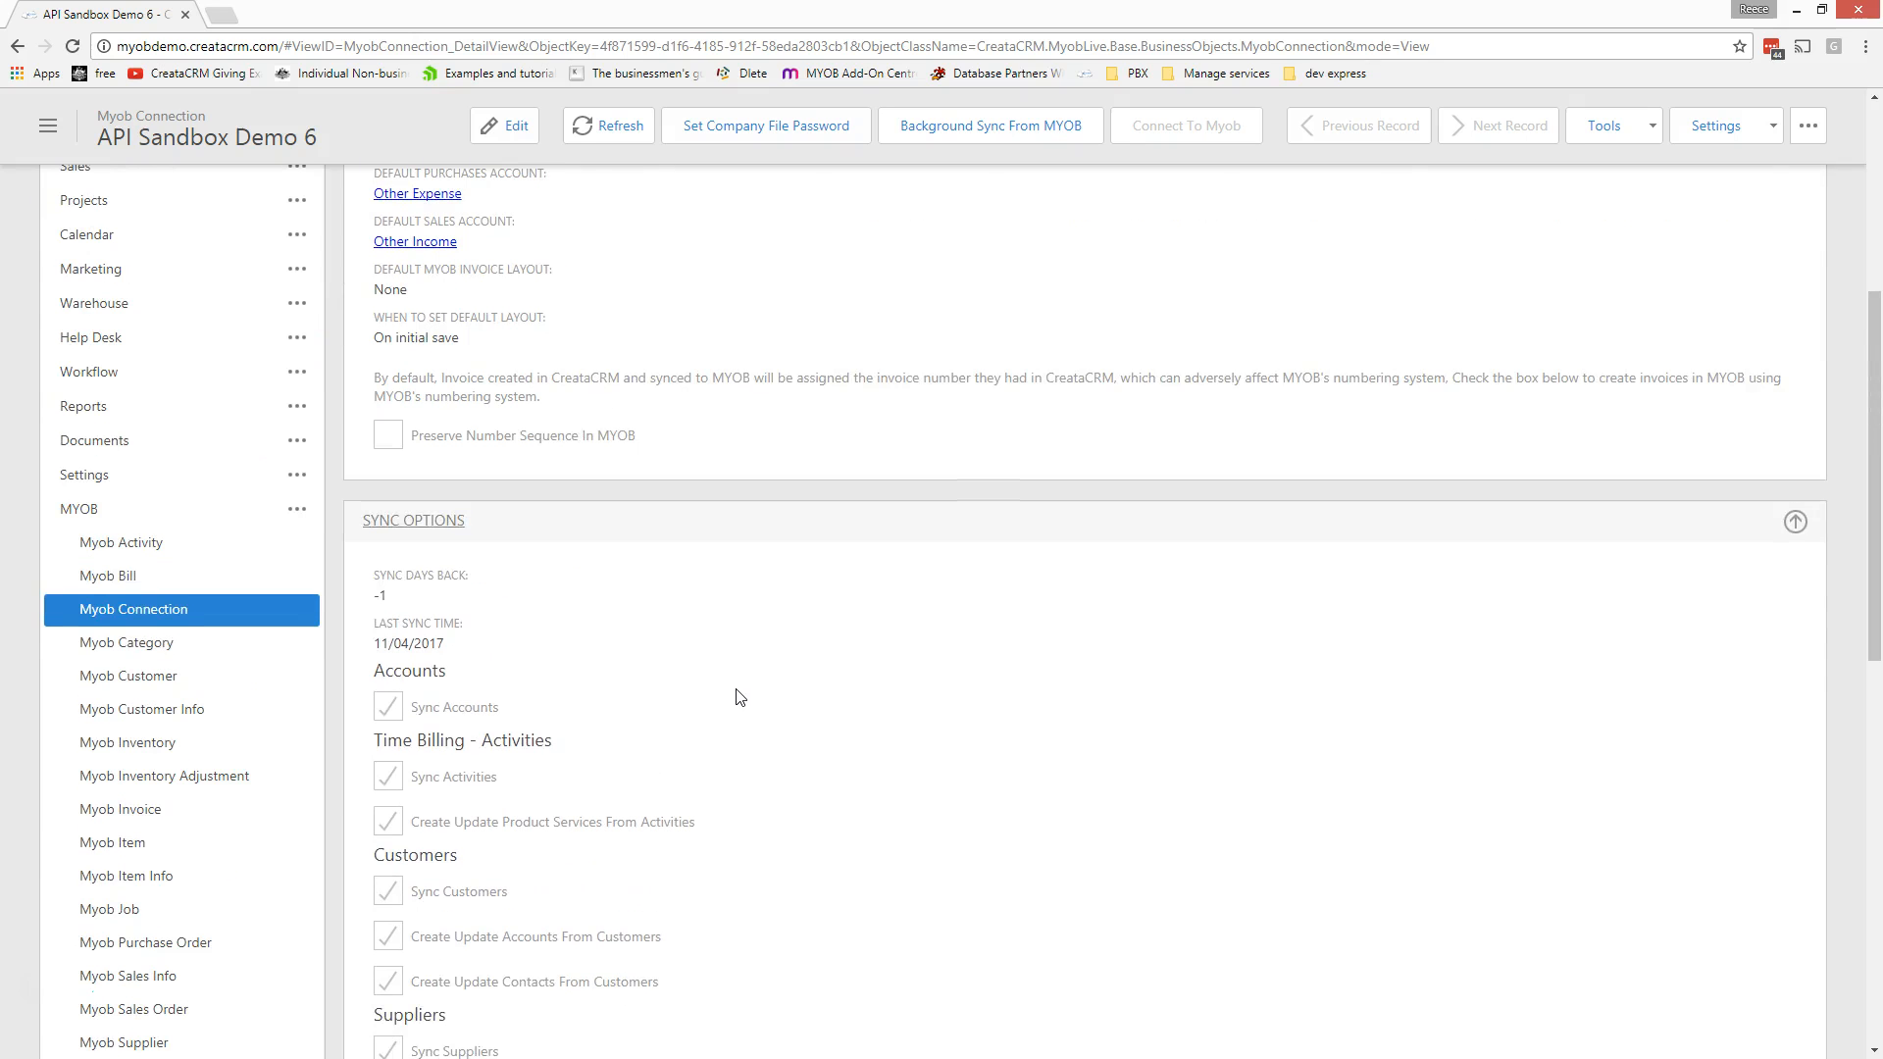
pyautogui.scroll(1, 740, 694)
pyautogui.click(748, 615)
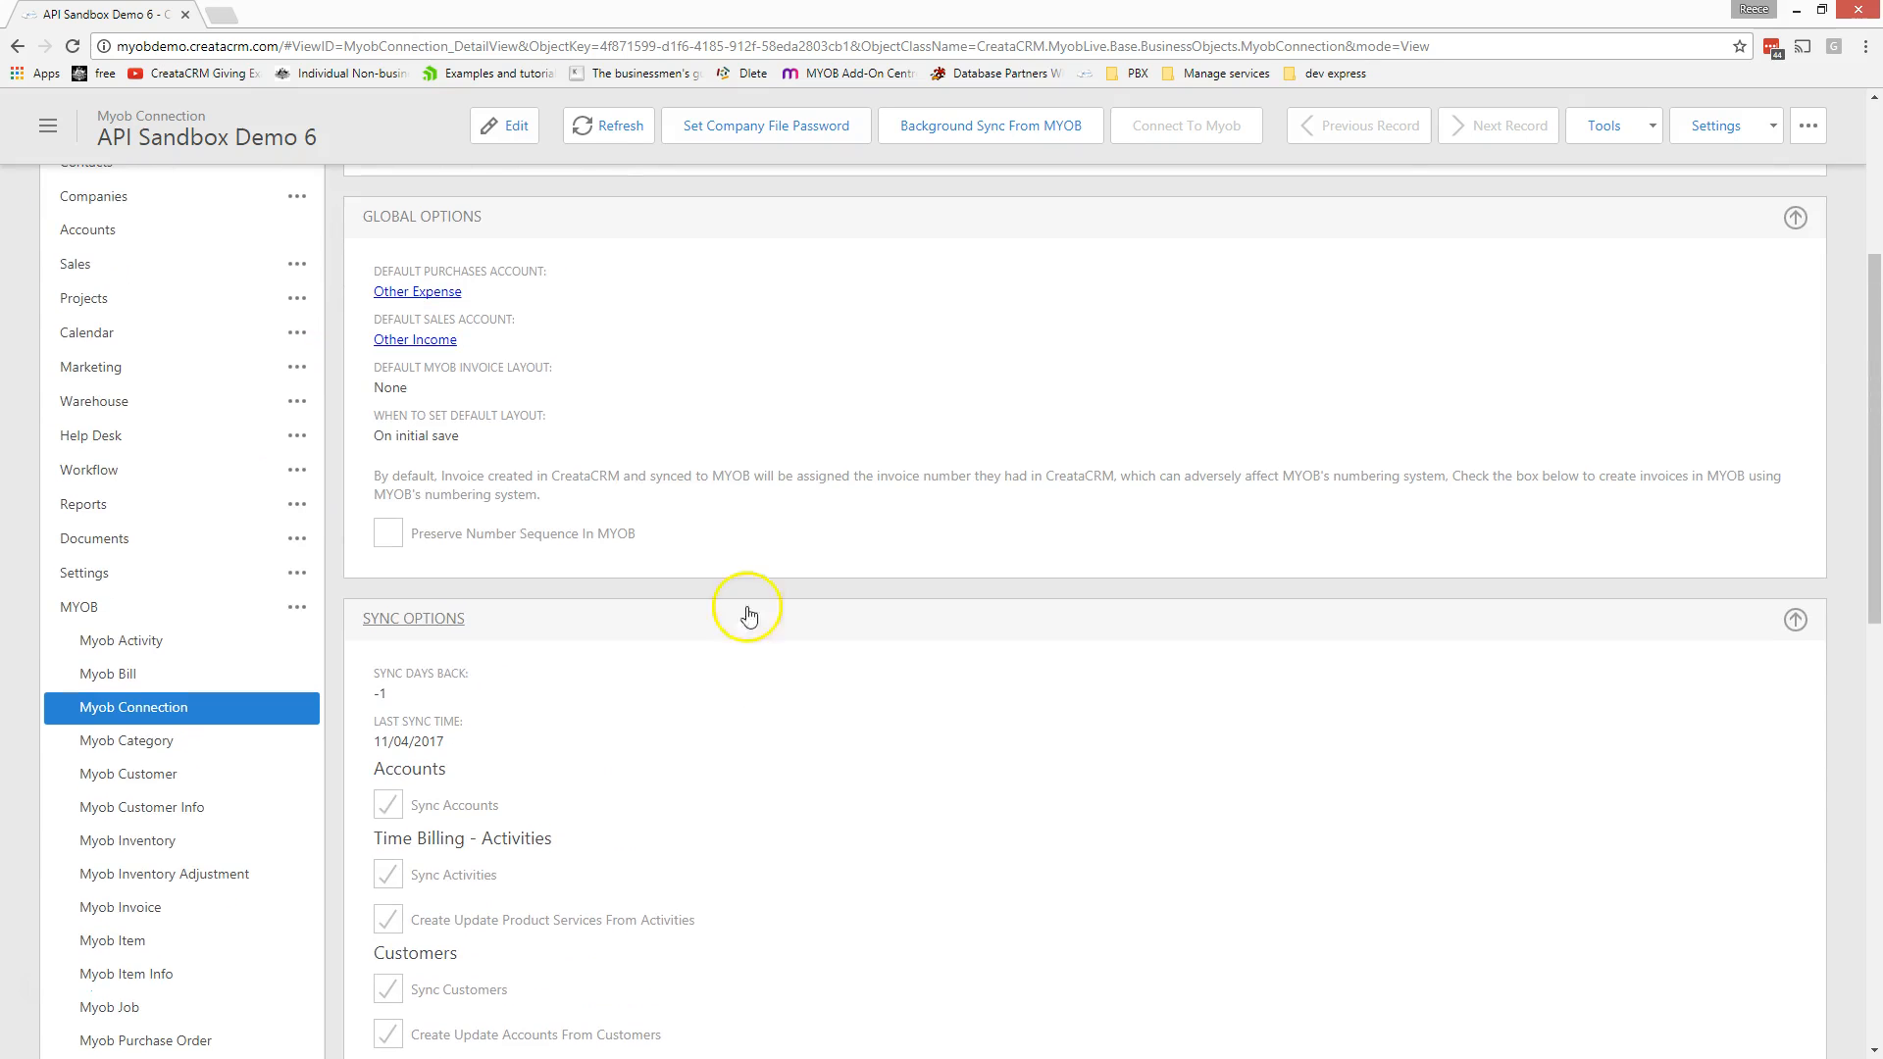
pyautogui.scroll(-2, 294, 550)
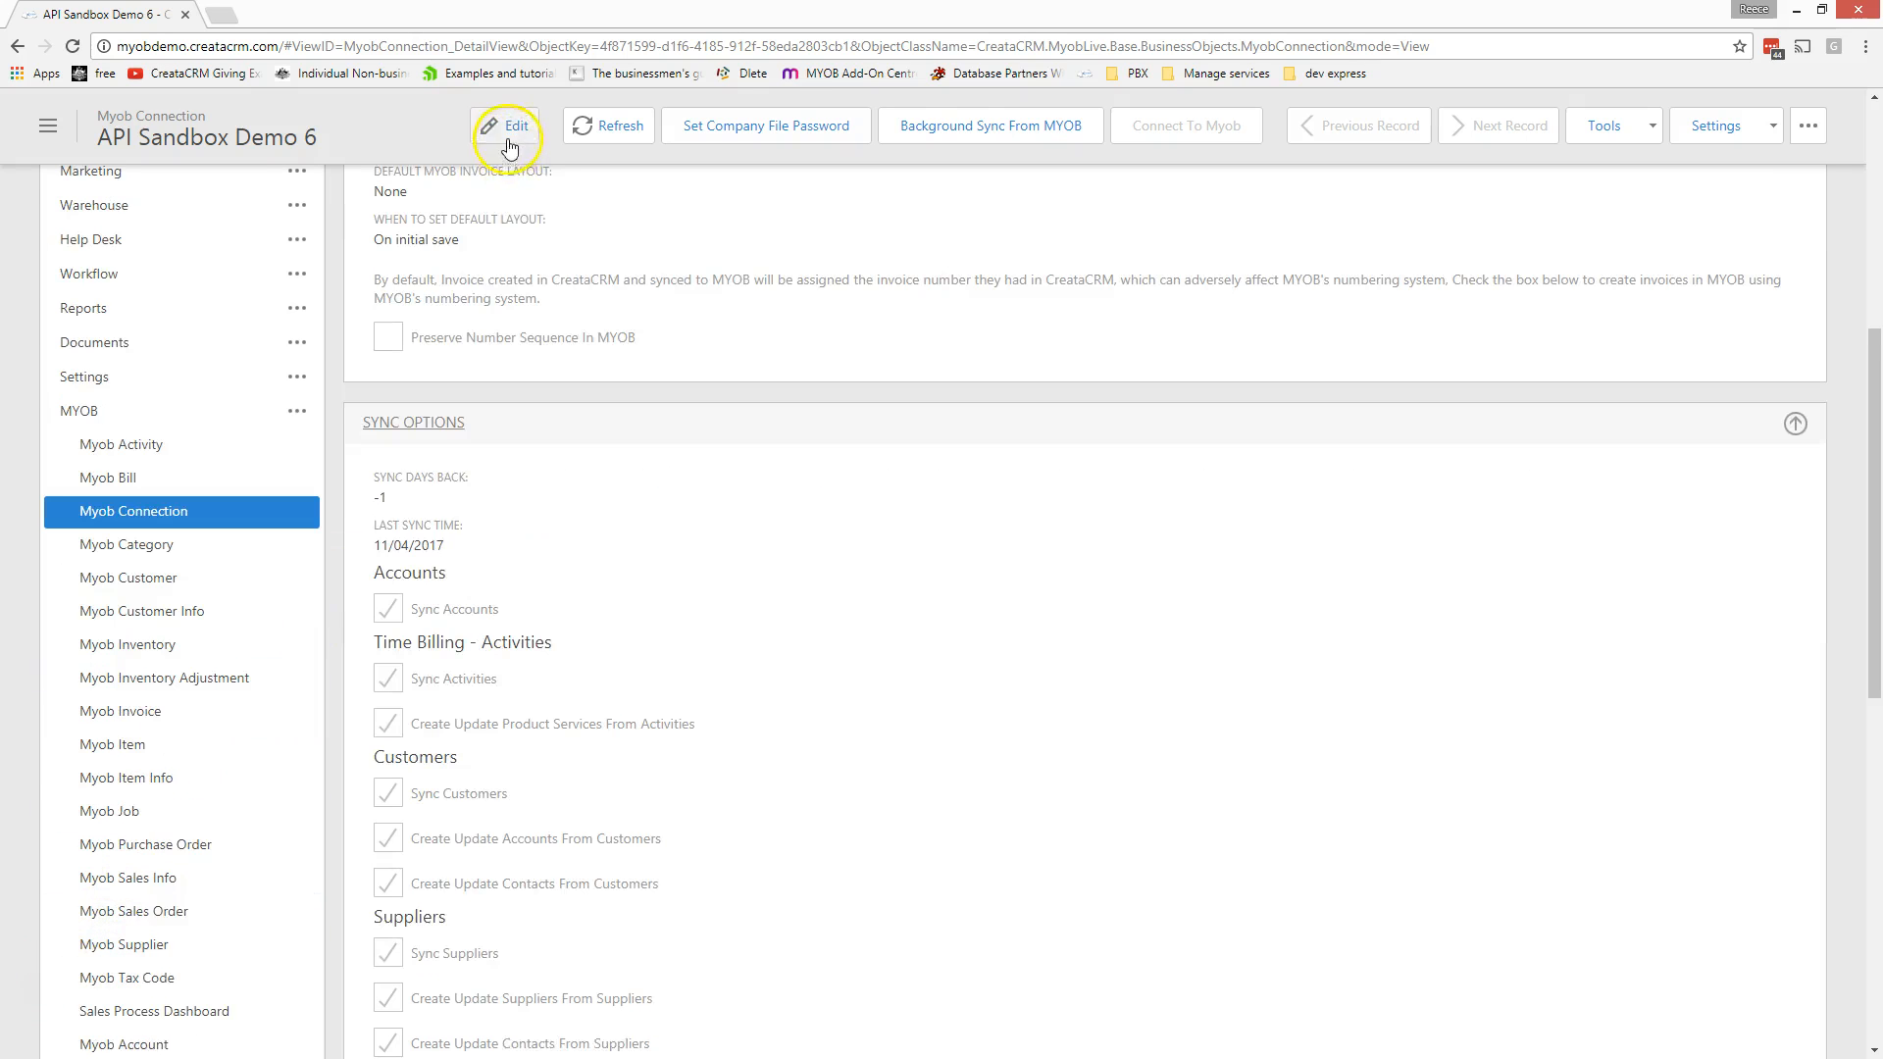
# Step: Put the API Sandbox Demo 6 connection into edit mode and turn off Sync Activities under Time Billing - Activities
pyautogui.click(504, 126)
pyautogui.scroll(-5, 694, 547)
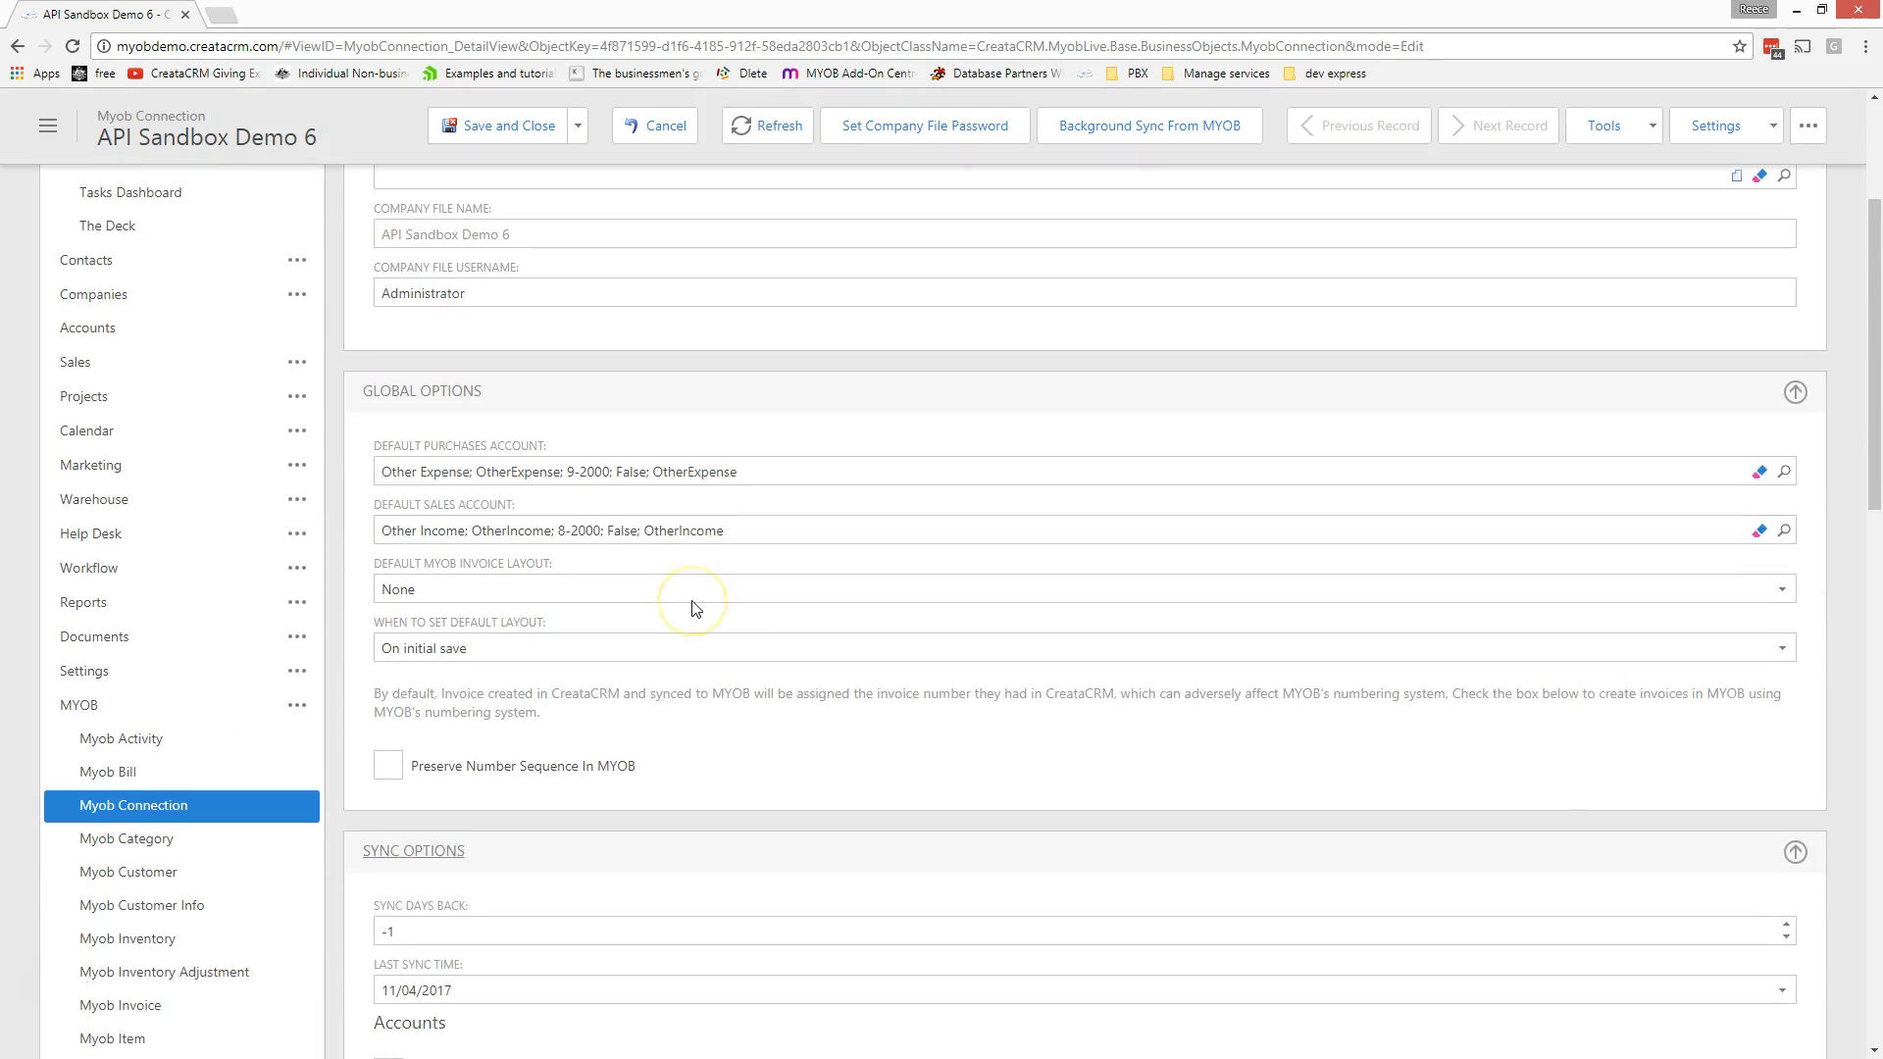
pyautogui.scroll(-3, 693, 605)
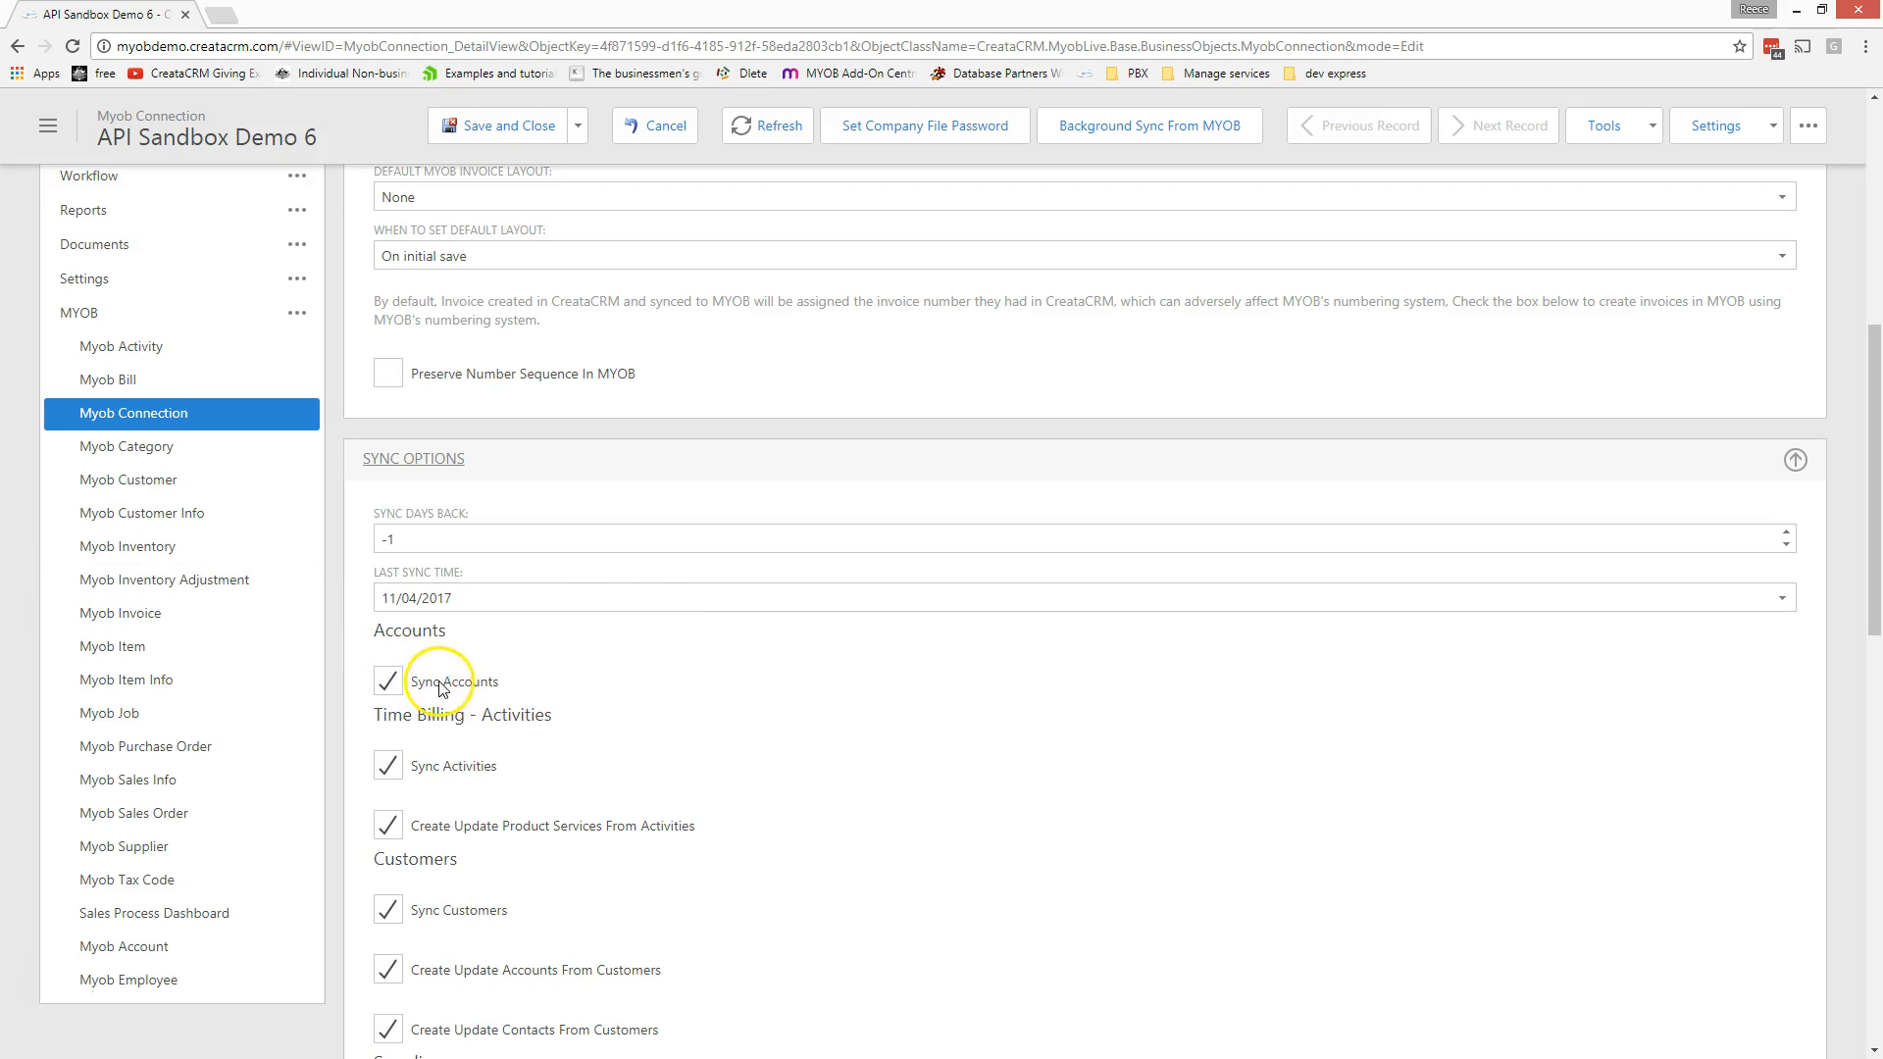
pyautogui.scroll(-1, 482, 693)
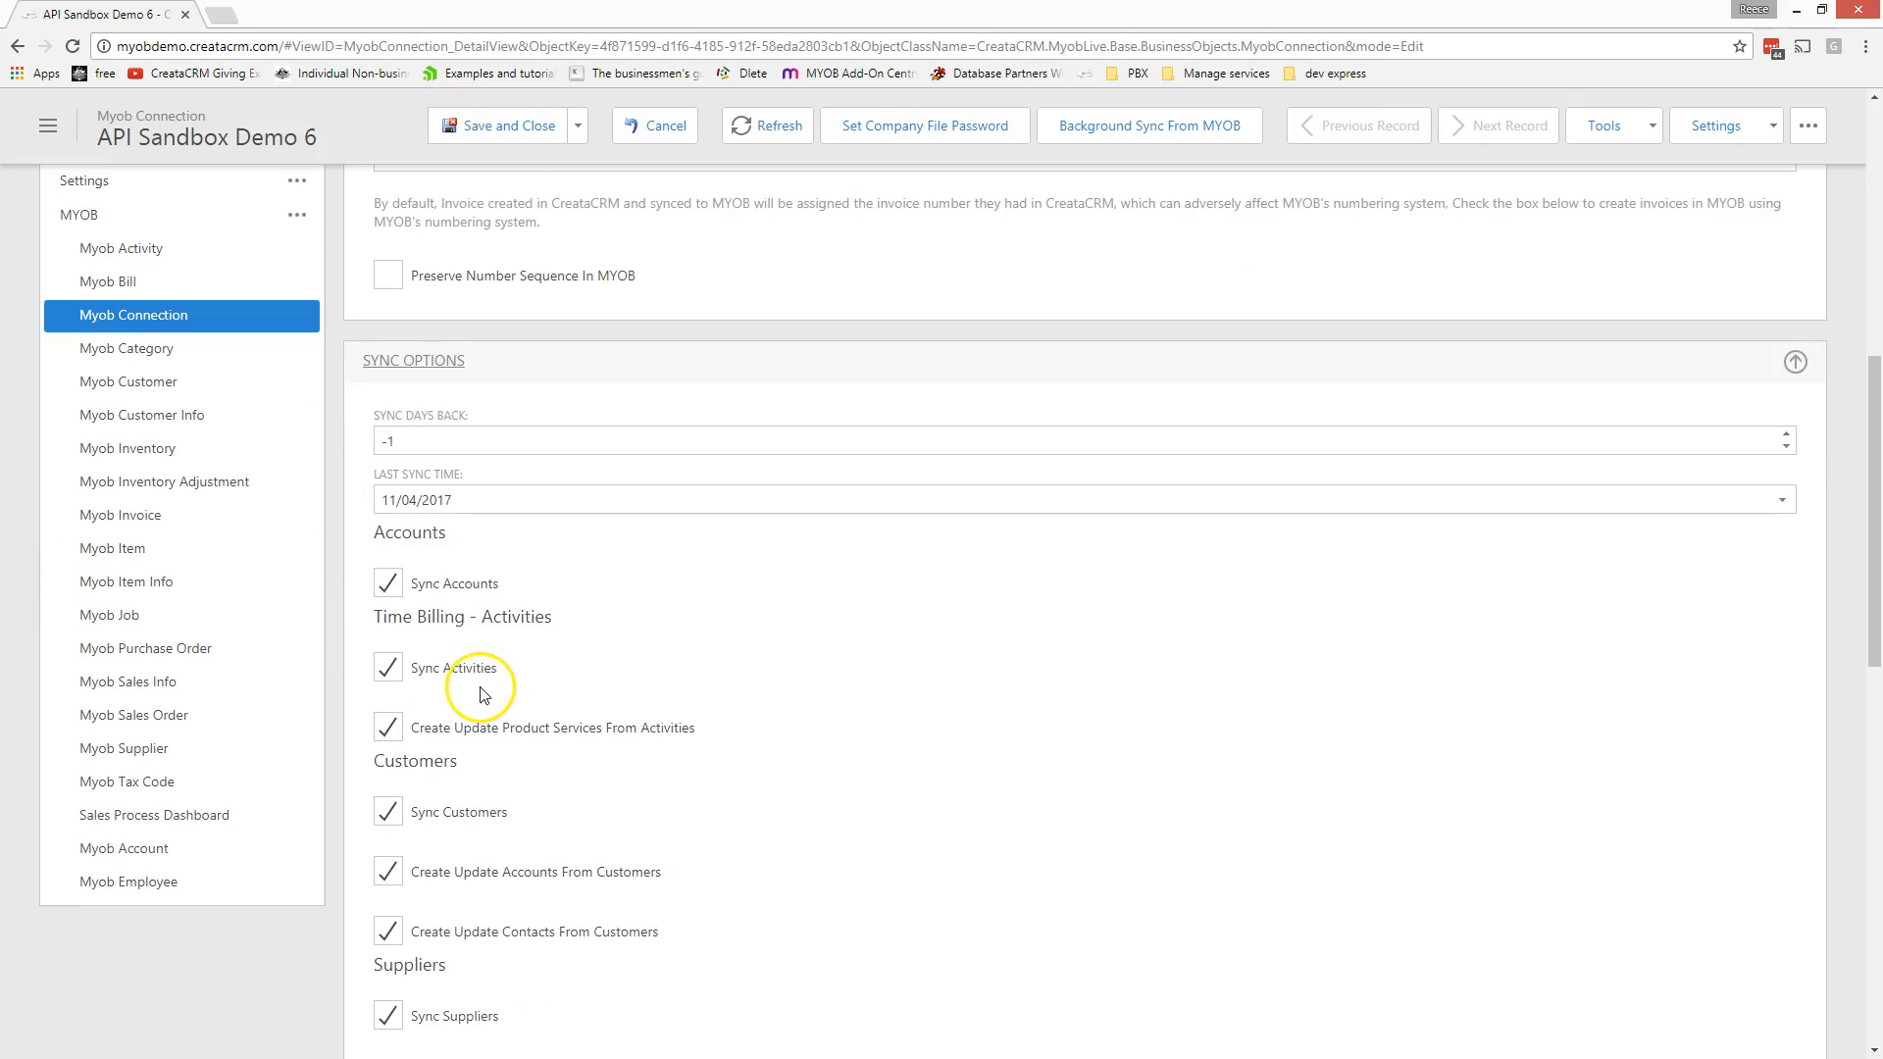
pyautogui.scroll(-1, 488, 679)
pyautogui.click(390, 570)
# Step: Turn off Sync Jobs in the connection's sync options, leaving Sync Employees enabled
pyautogui.scroll(-2, 588, 697)
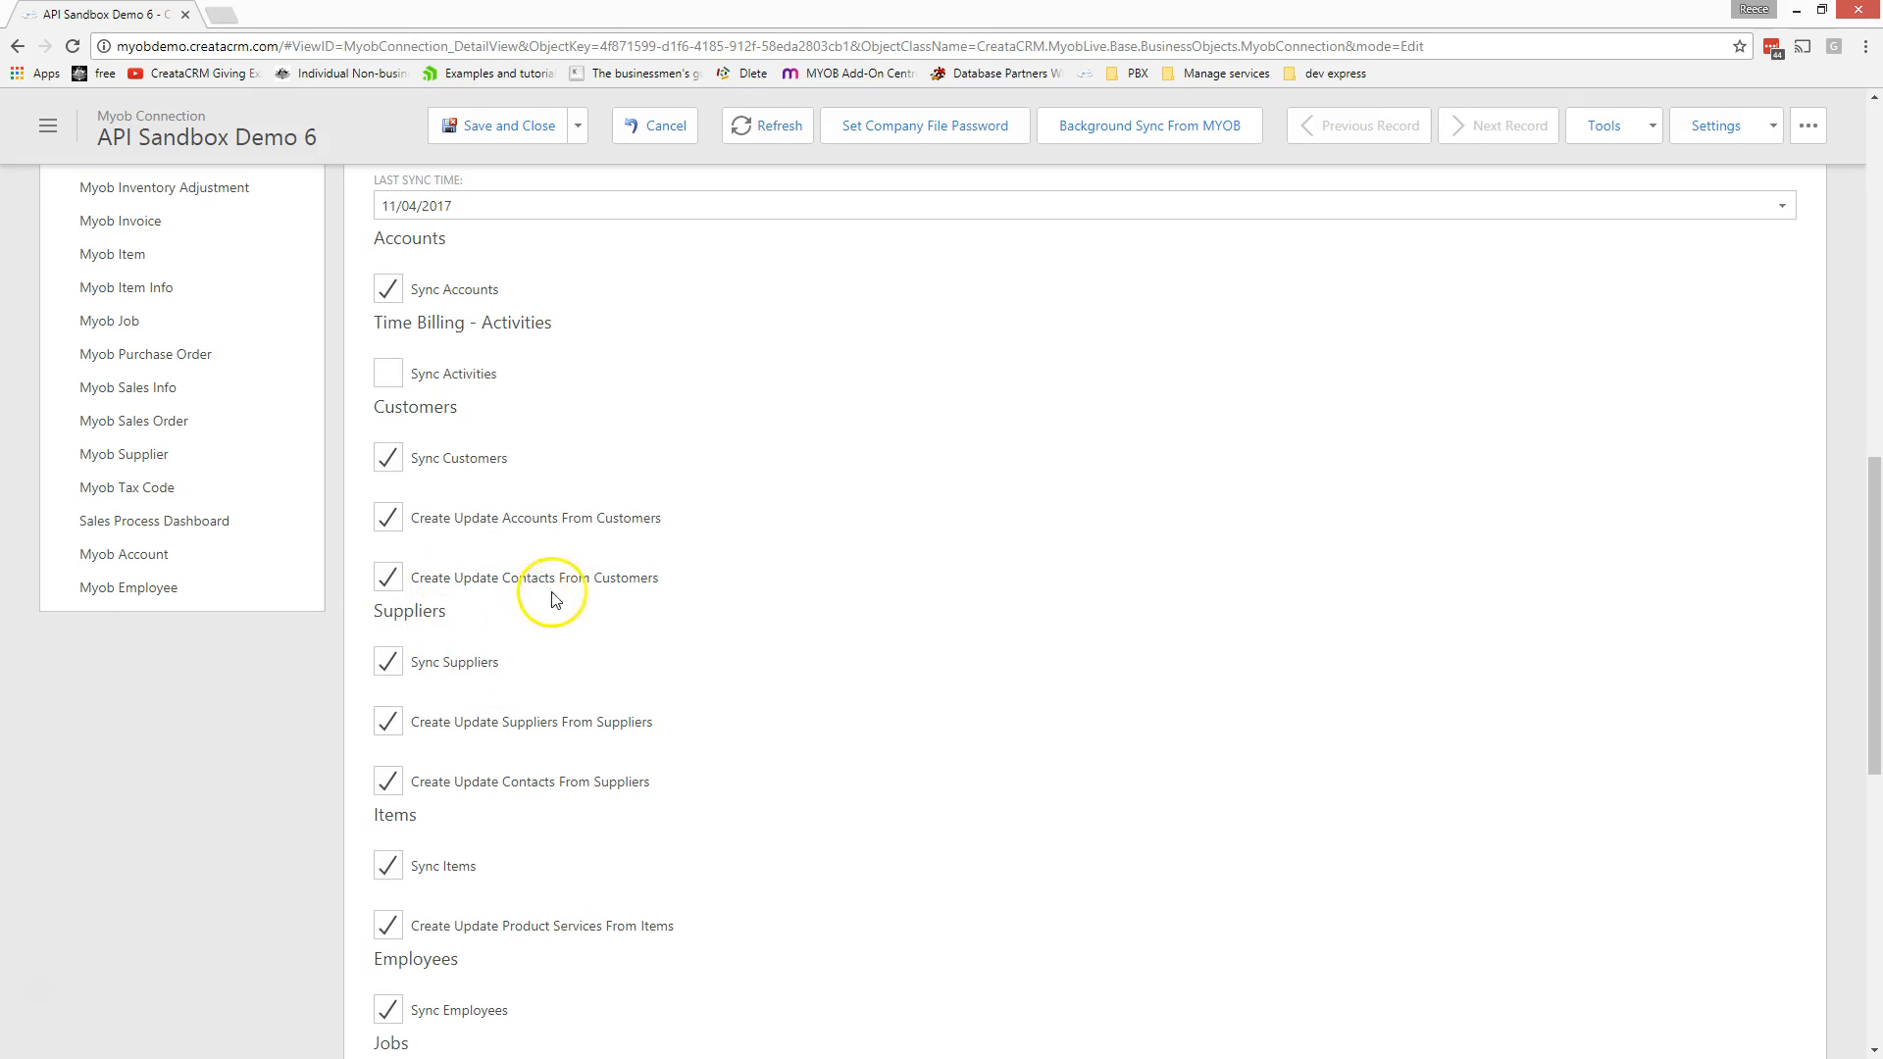
pyautogui.scroll(-1, 659, 591)
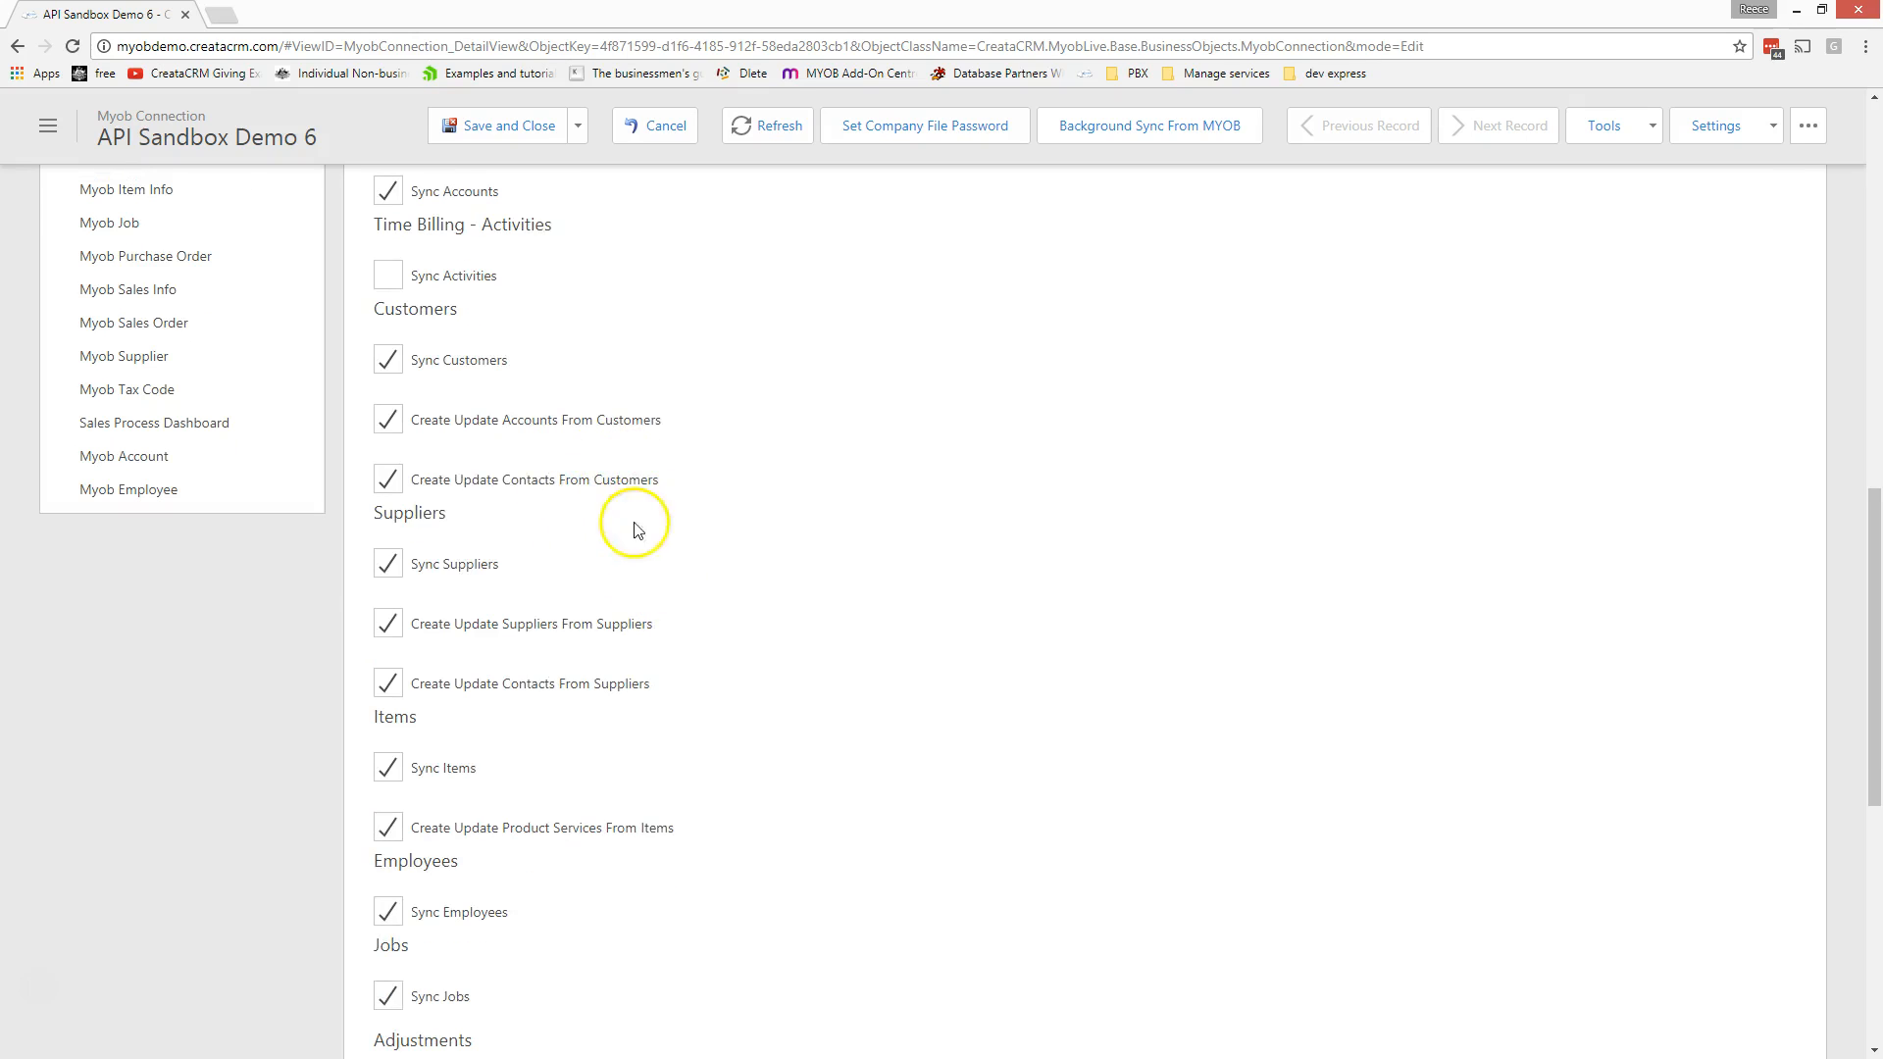
pyautogui.scroll(-1, 618, 507)
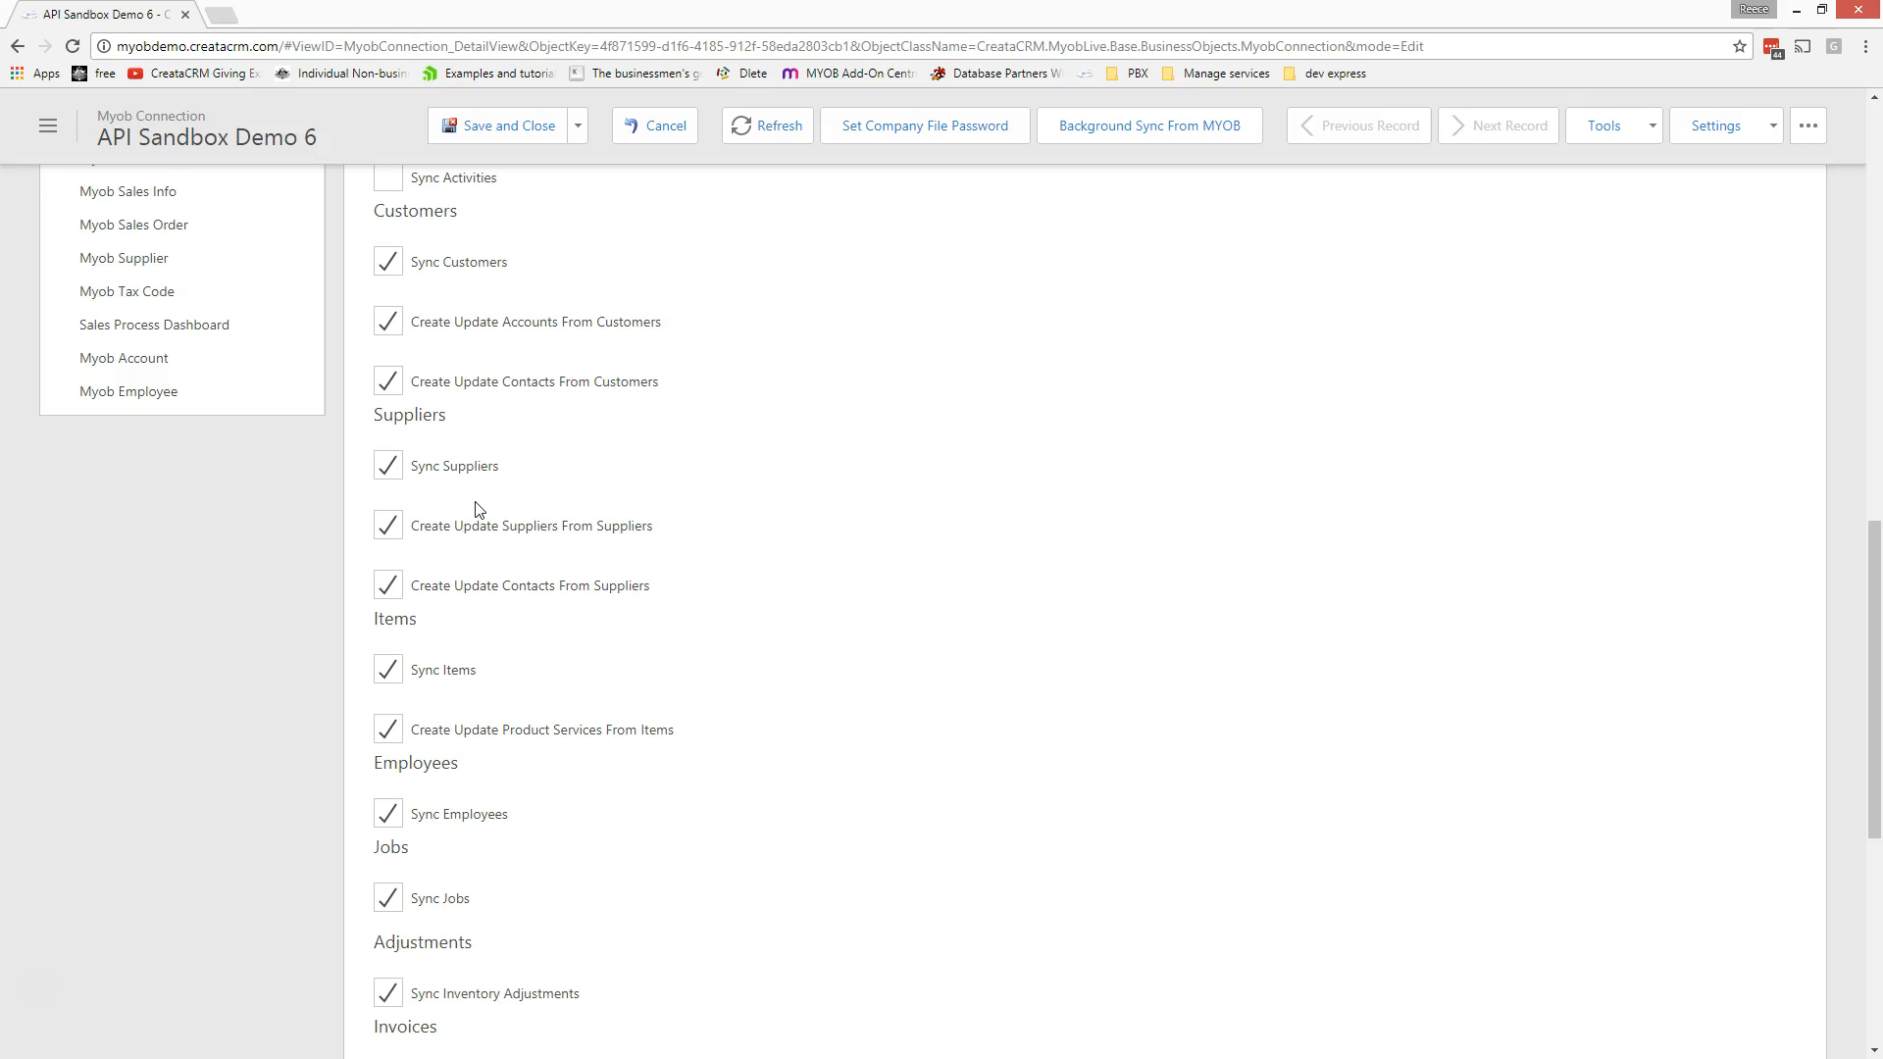
pyautogui.scroll(-1, 477, 509)
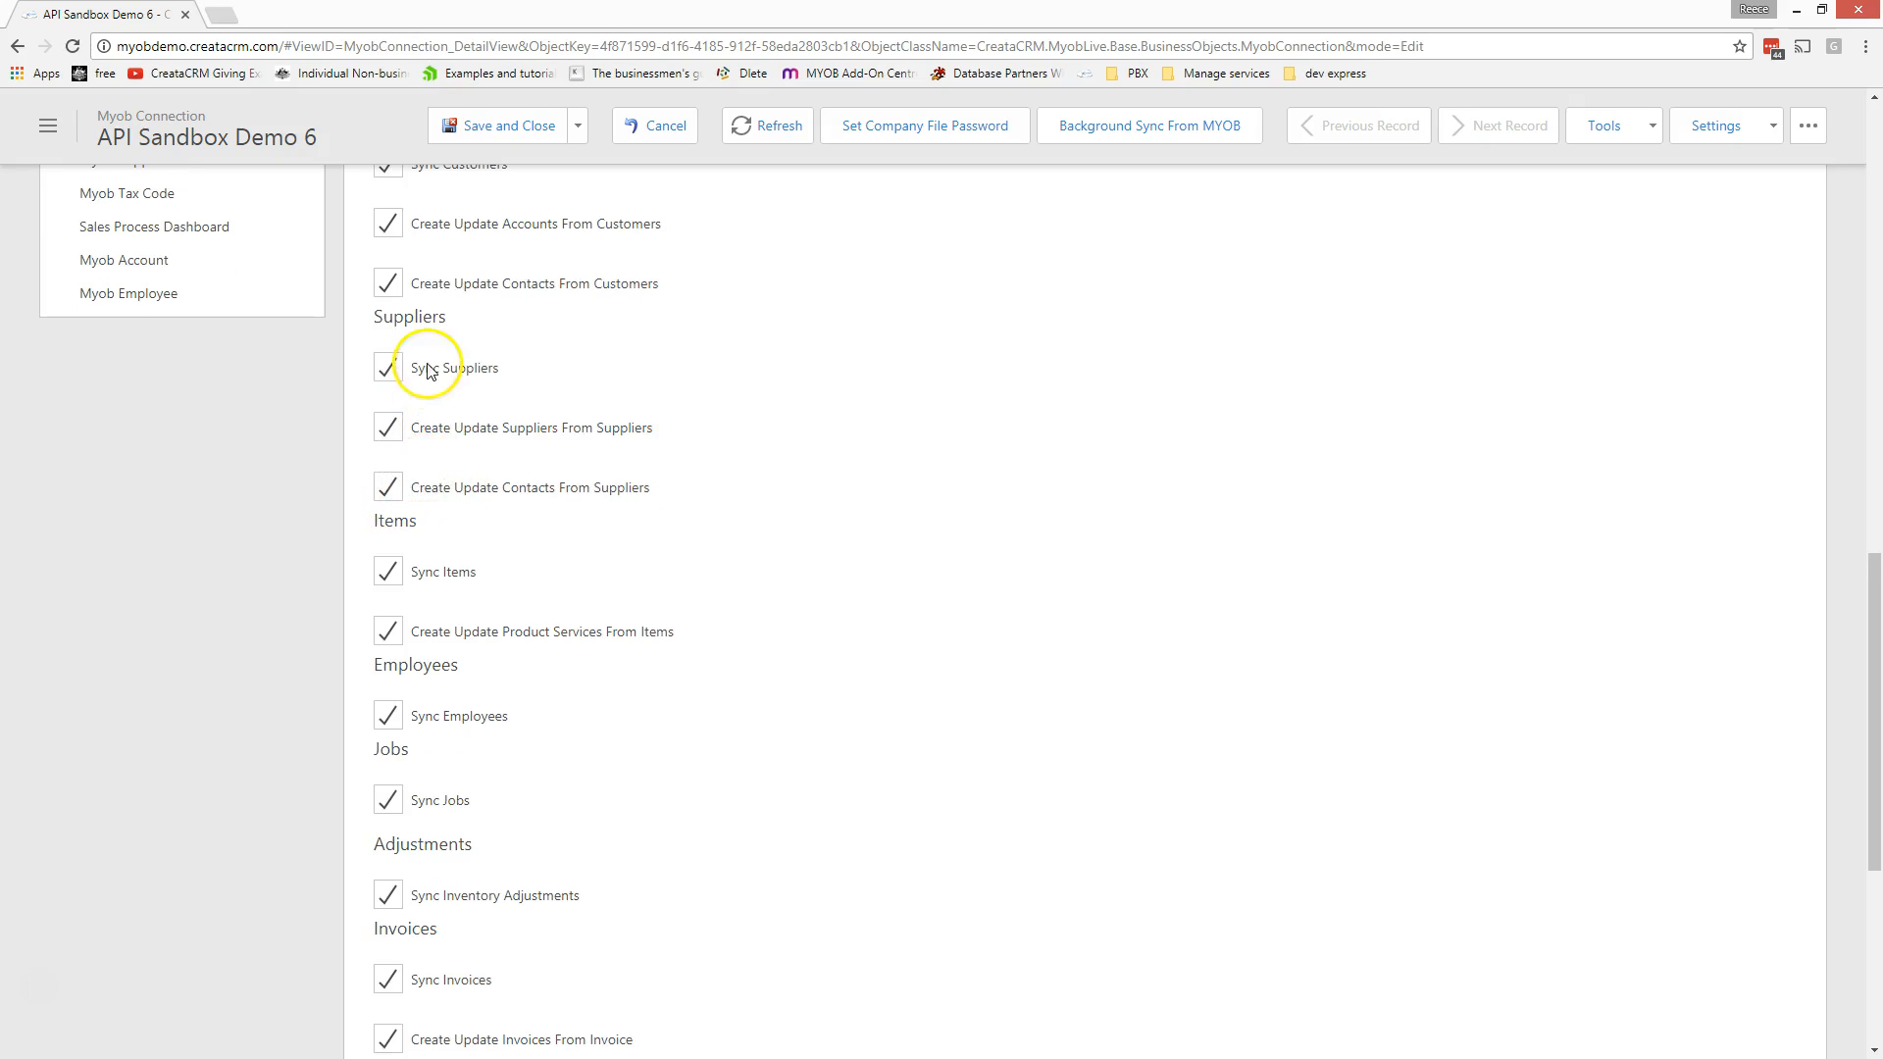
pyautogui.scroll(-2, 414, 493)
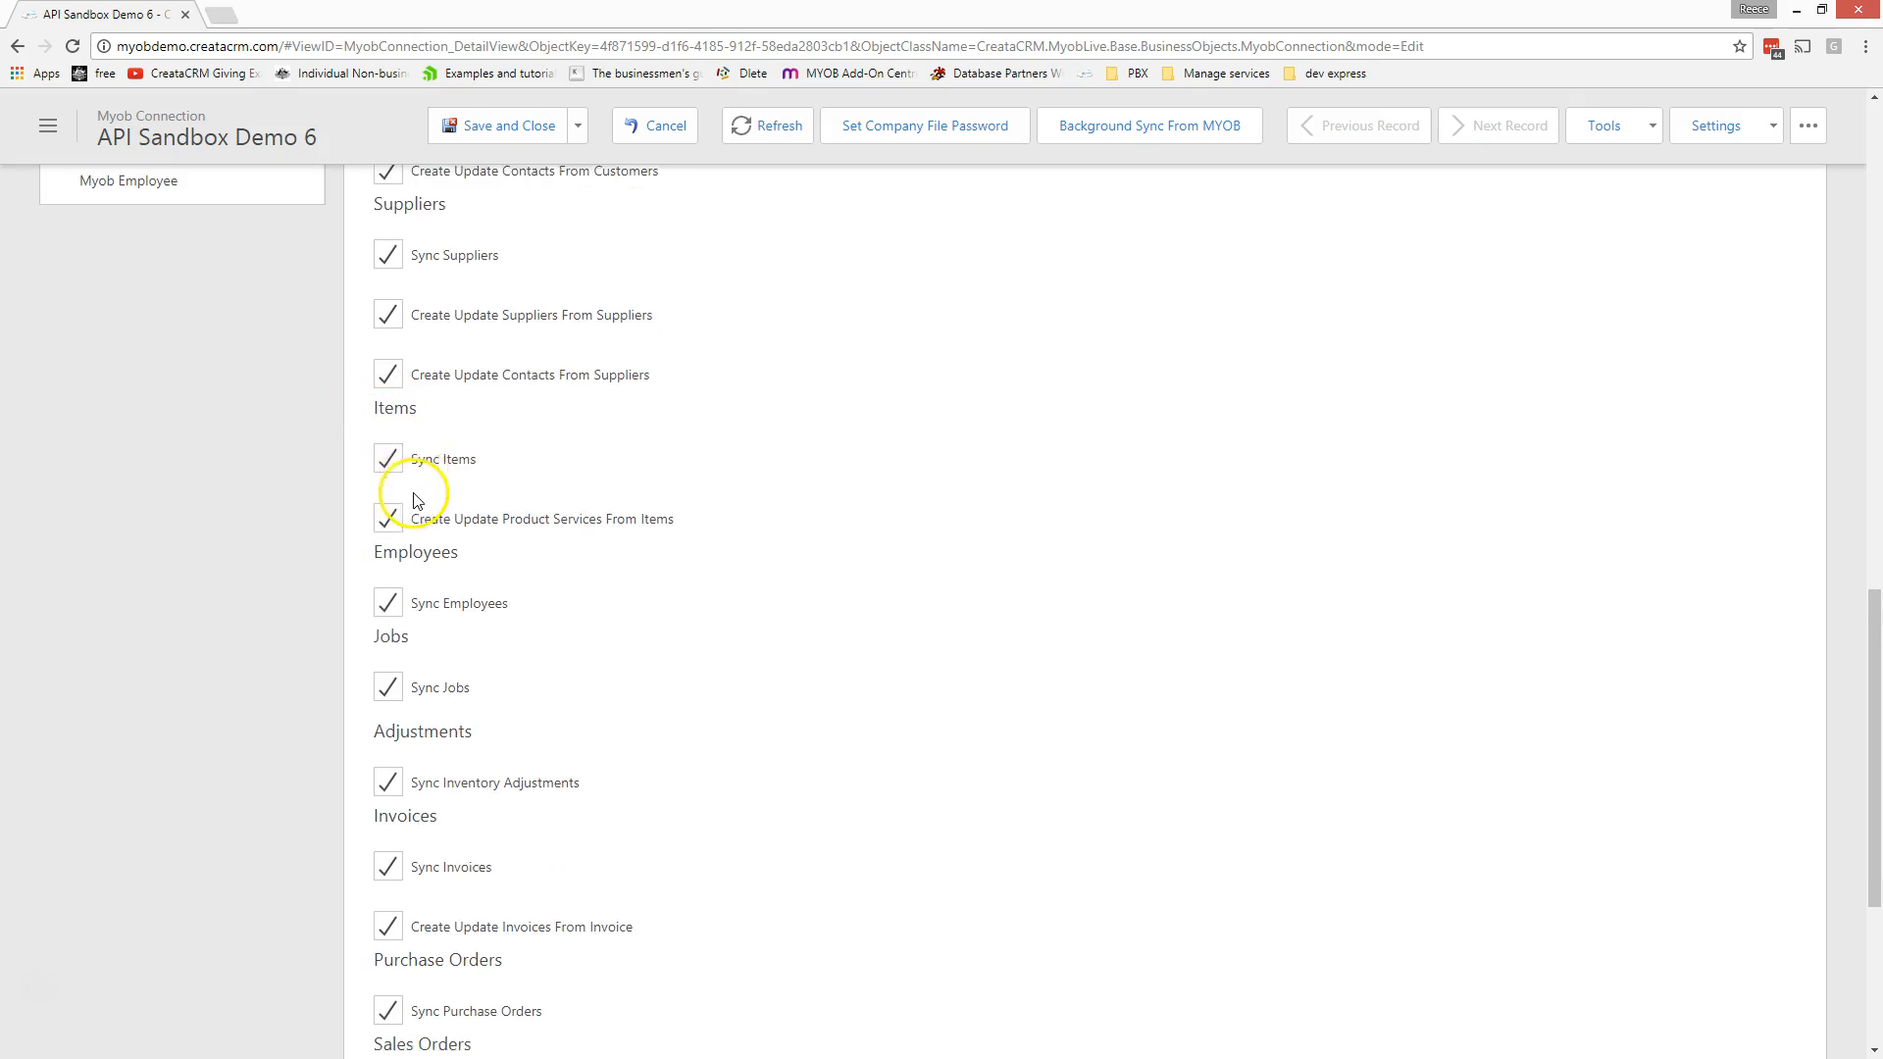
pyautogui.scroll(-1, 417, 450)
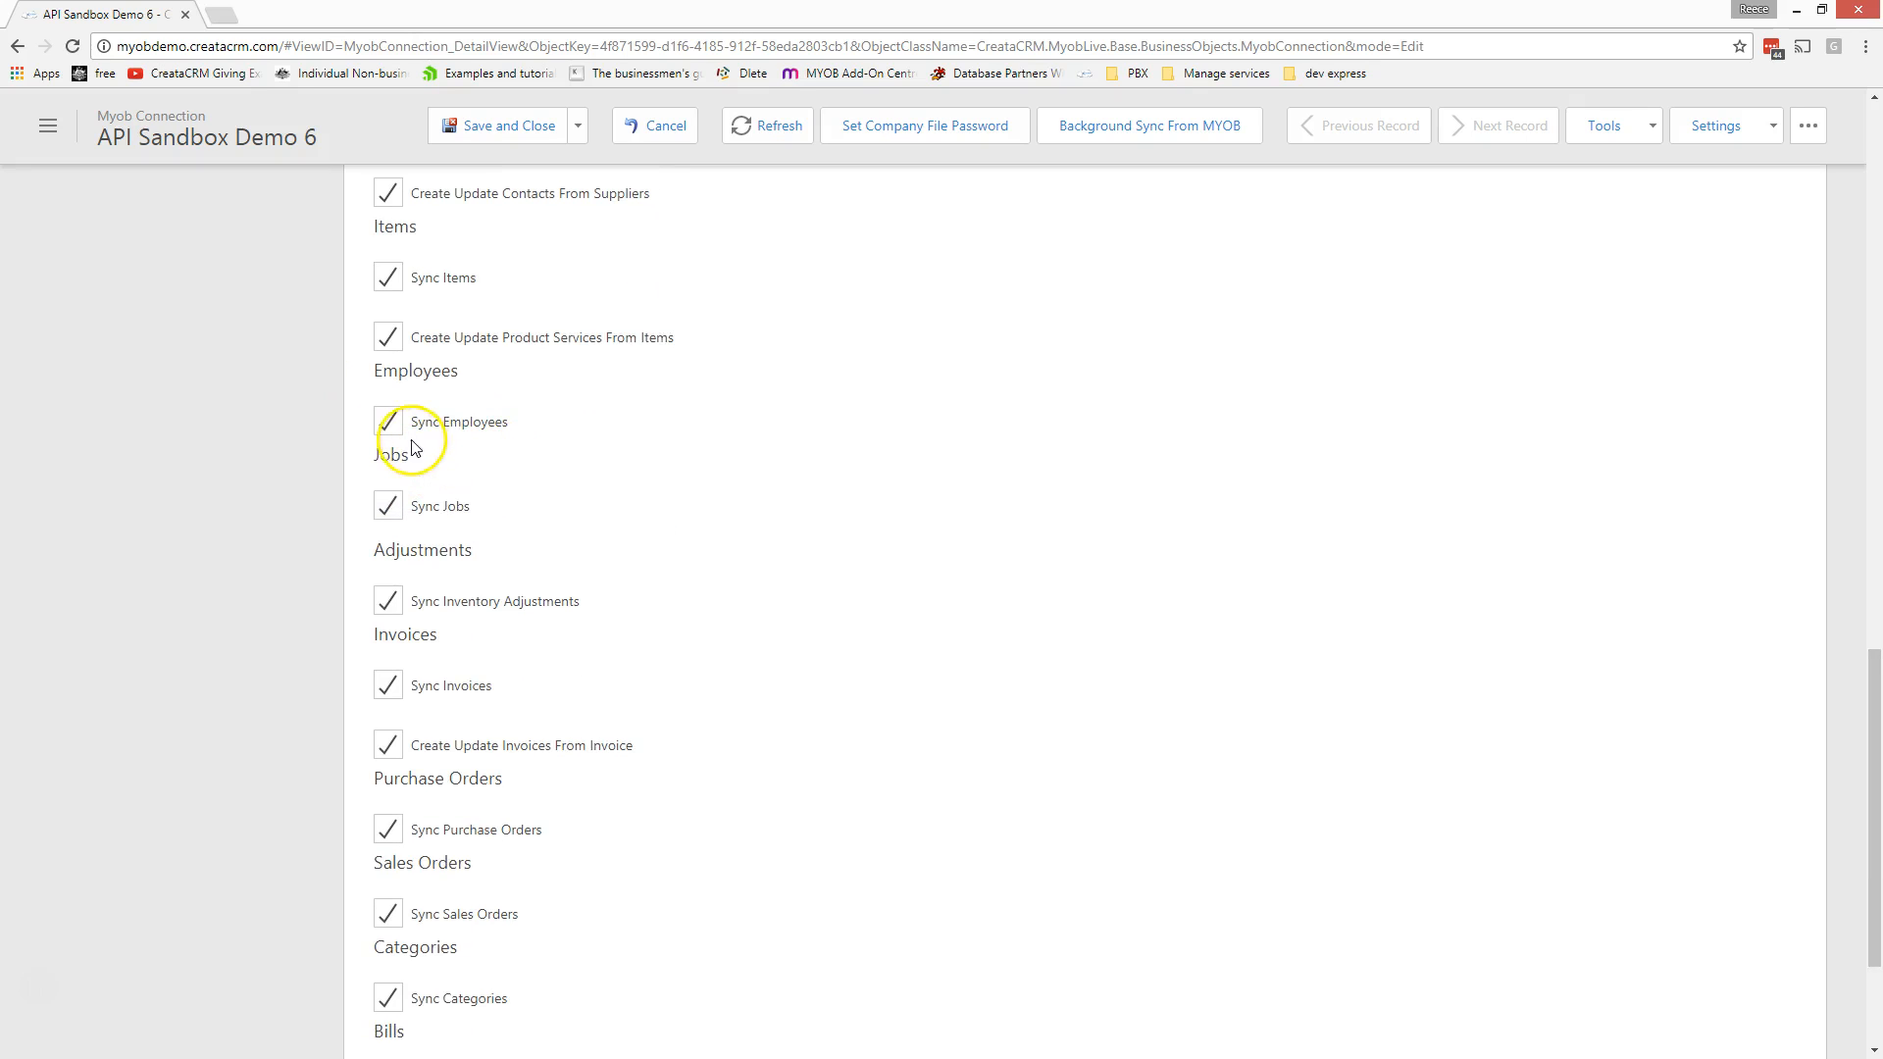
pyautogui.click(397, 433)
pyautogui.click(399, 436)
pyautogui.click(387, 510)
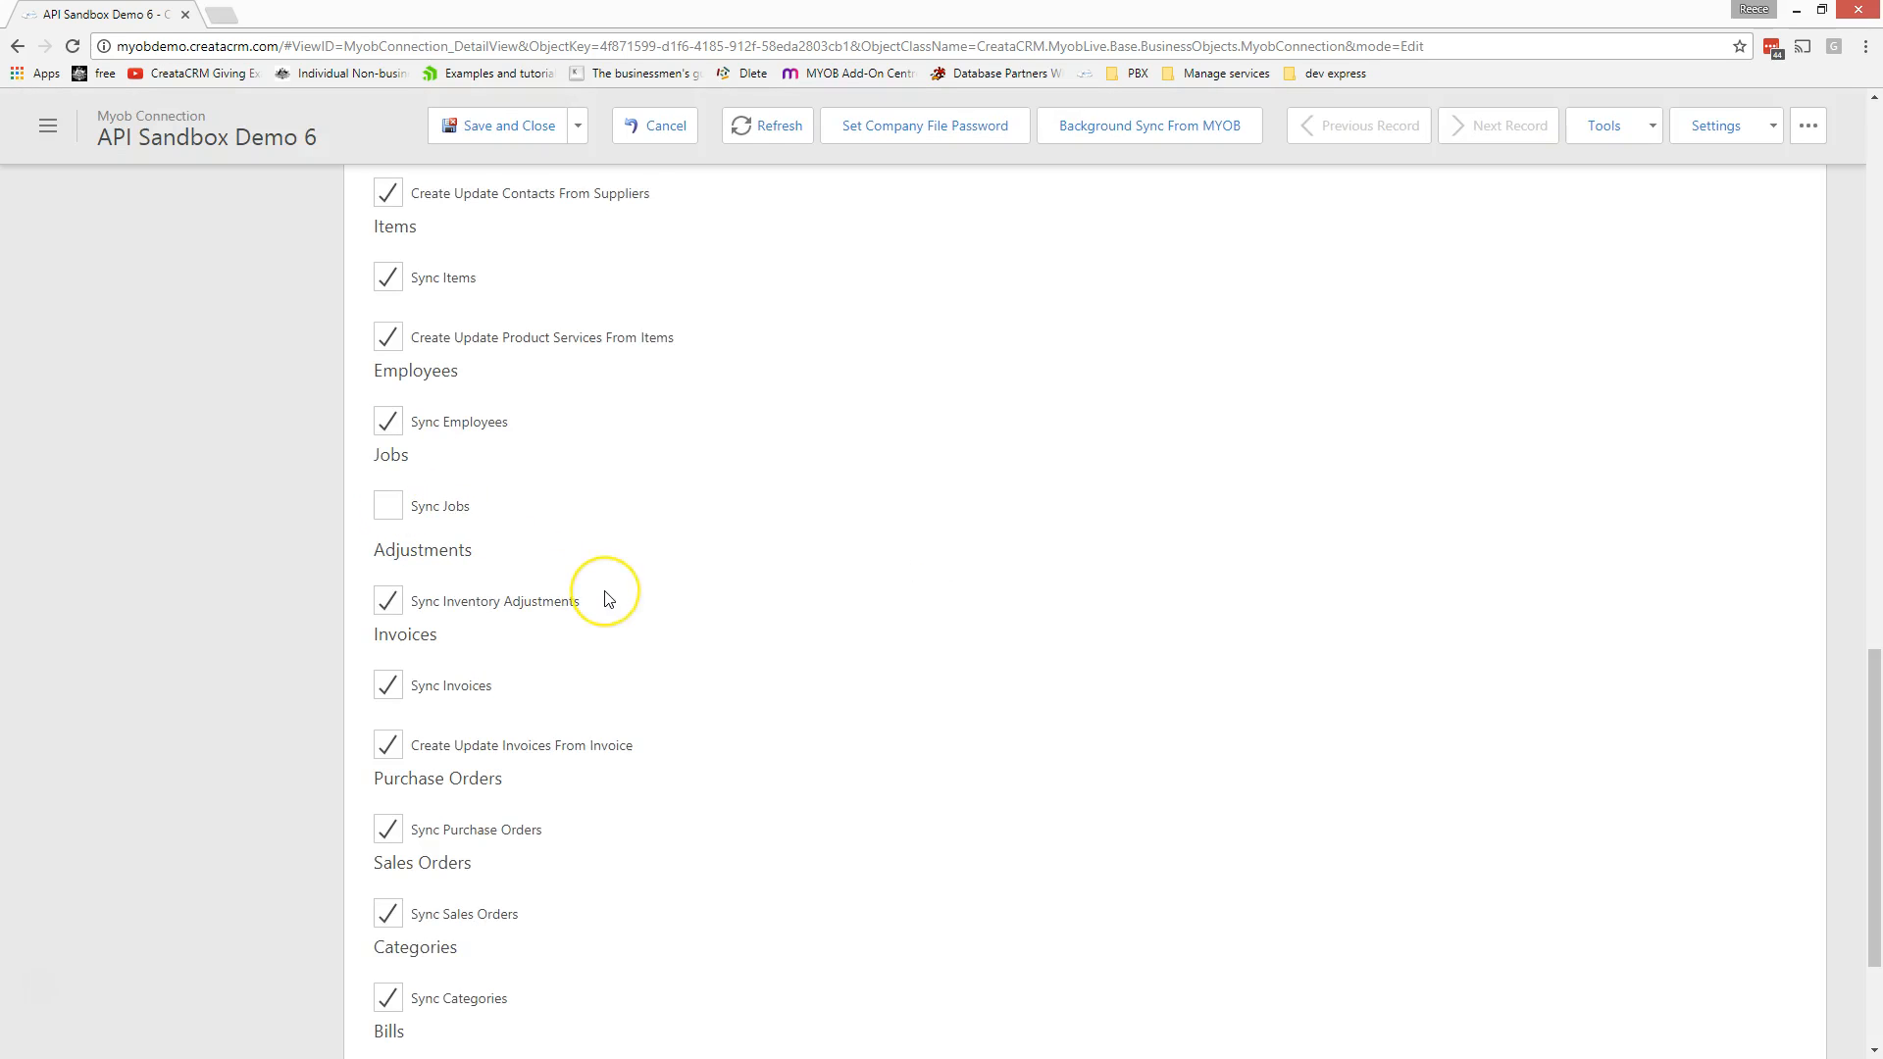
# Step: Turn off Sync Categories and save the MYOB connection record
pyautogui.scroll(-1, 605, 598)
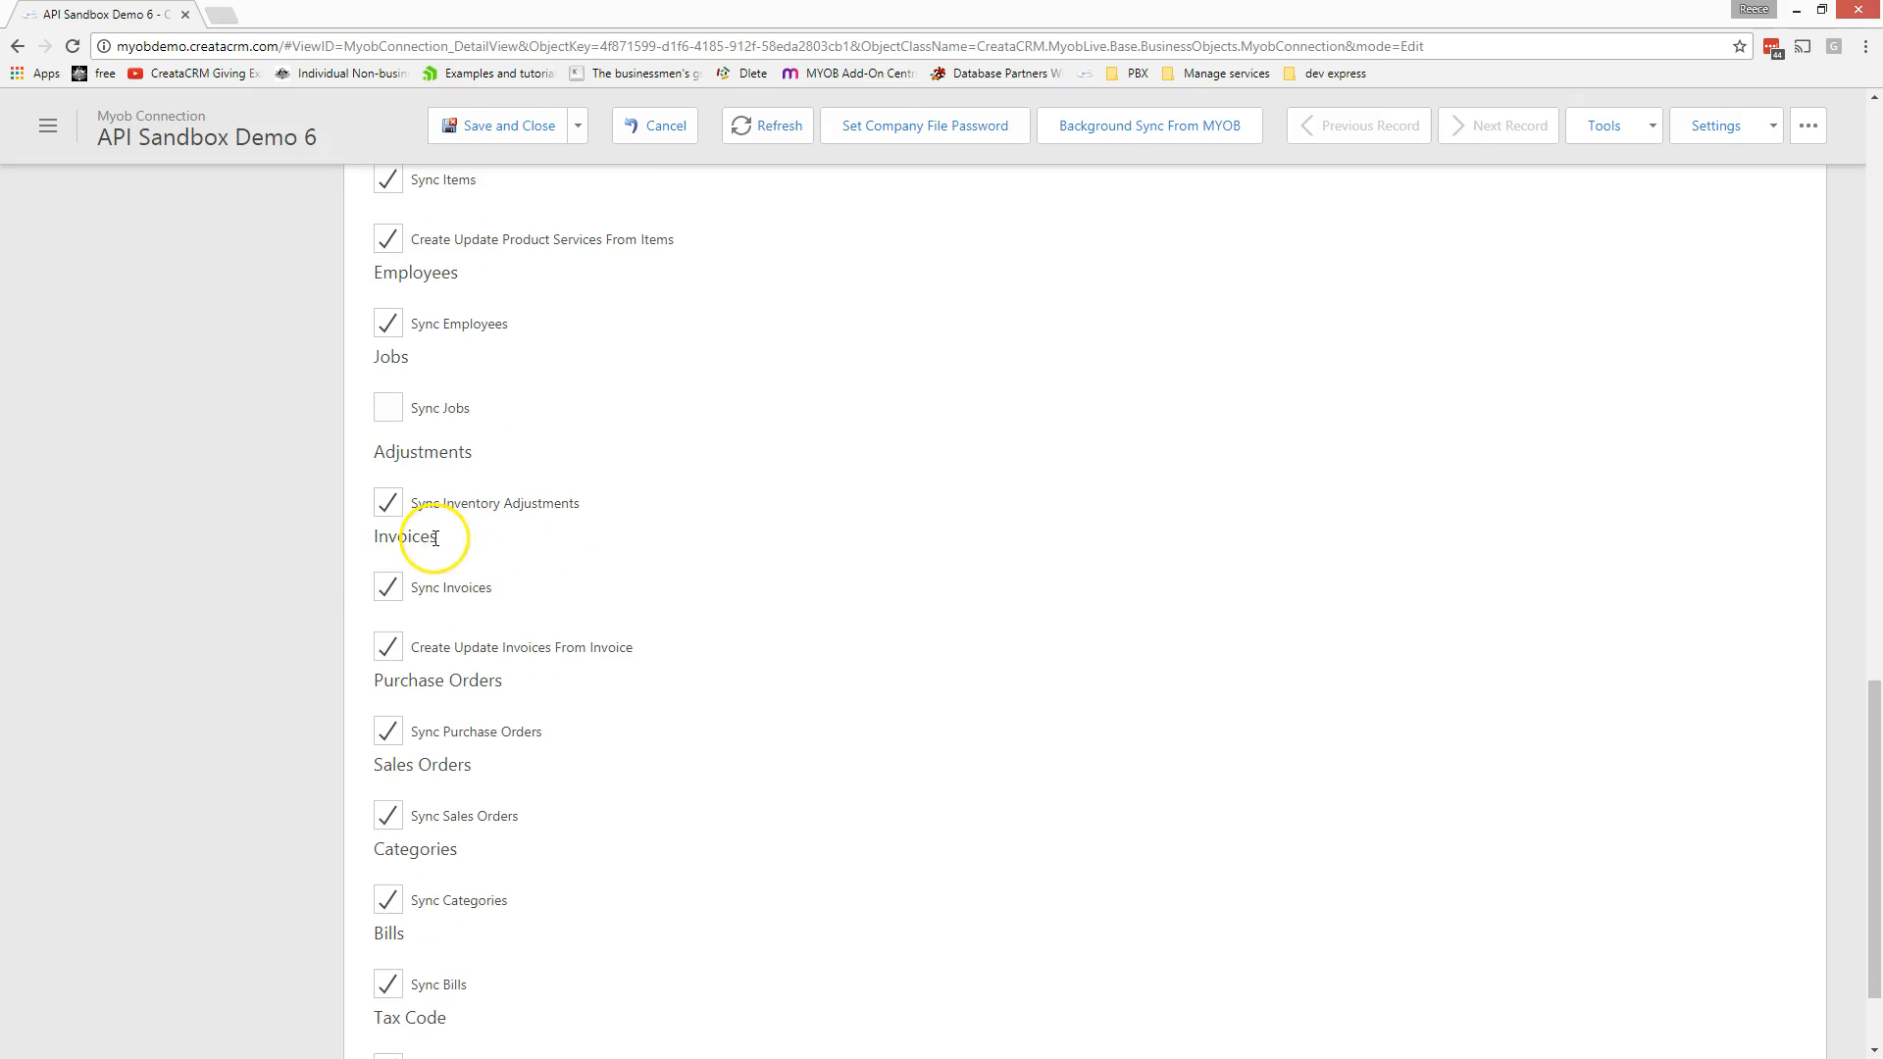
pyautogui.scroll(-2, 427, 395)
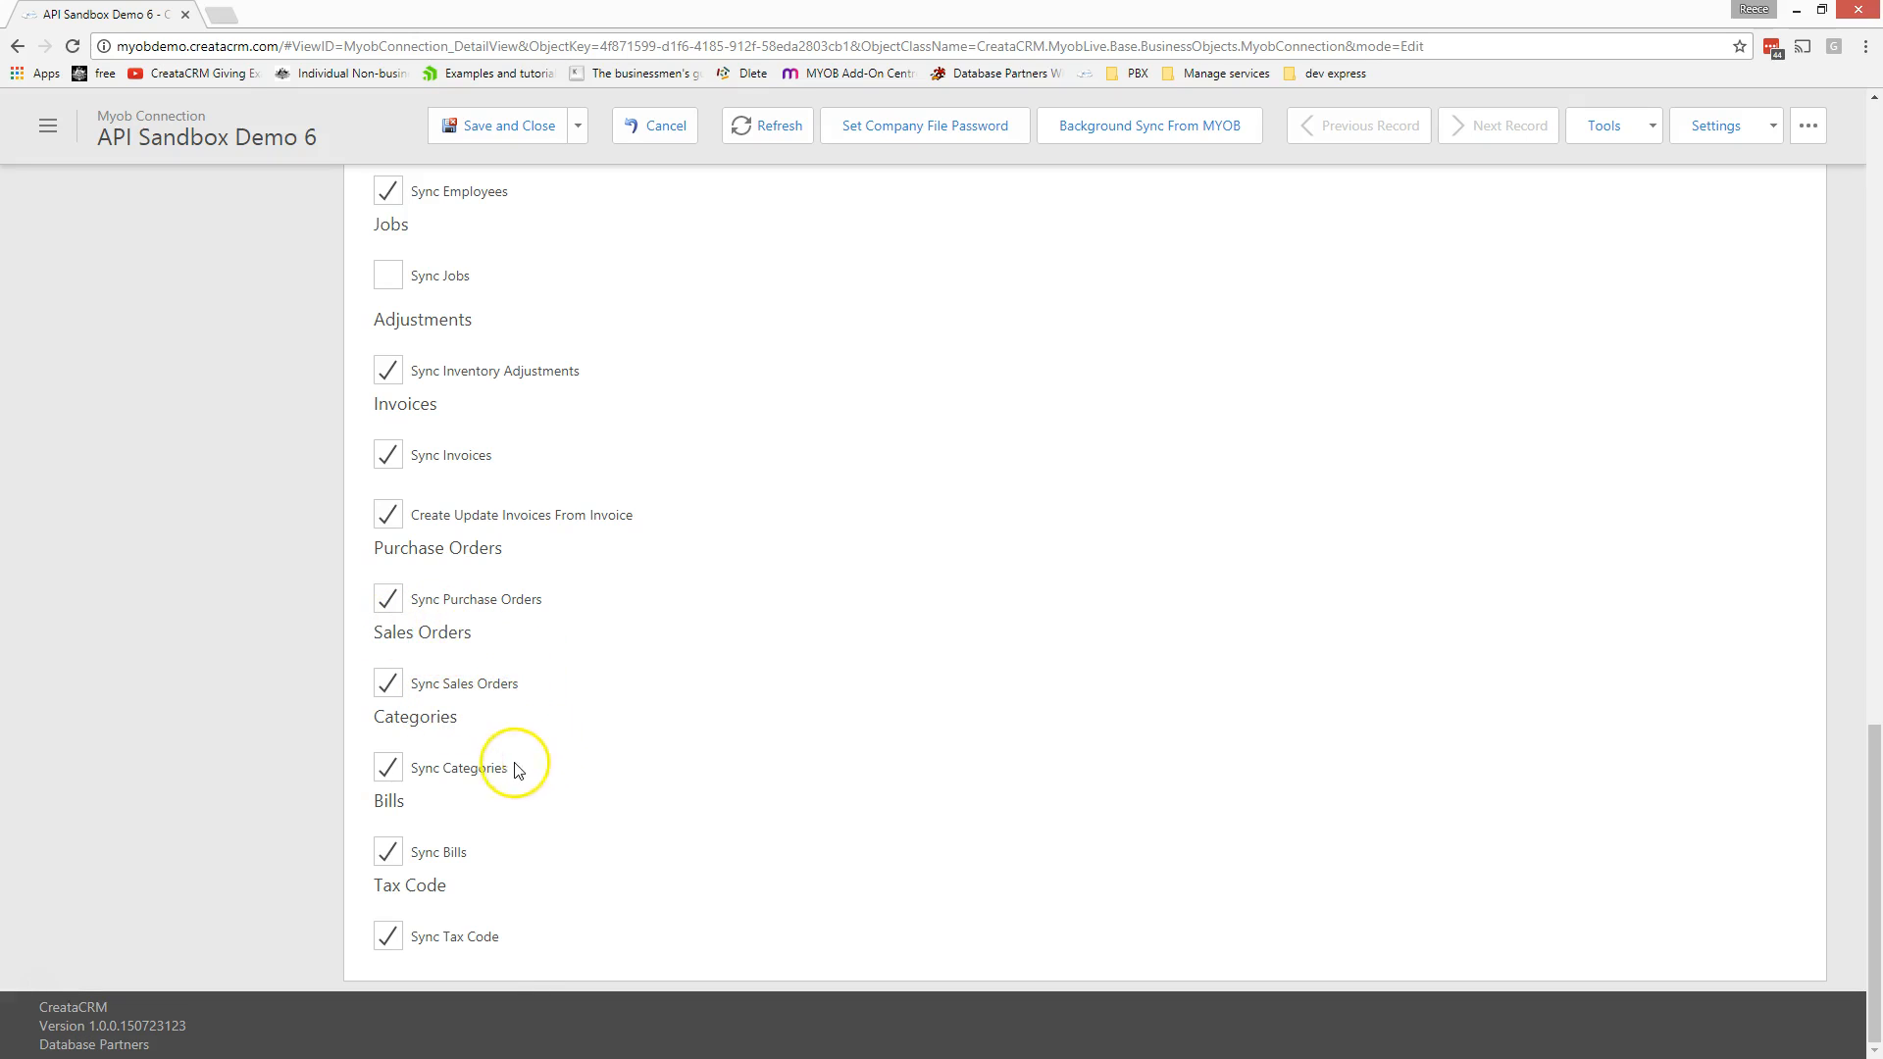
pyautogui.click(388, 768)
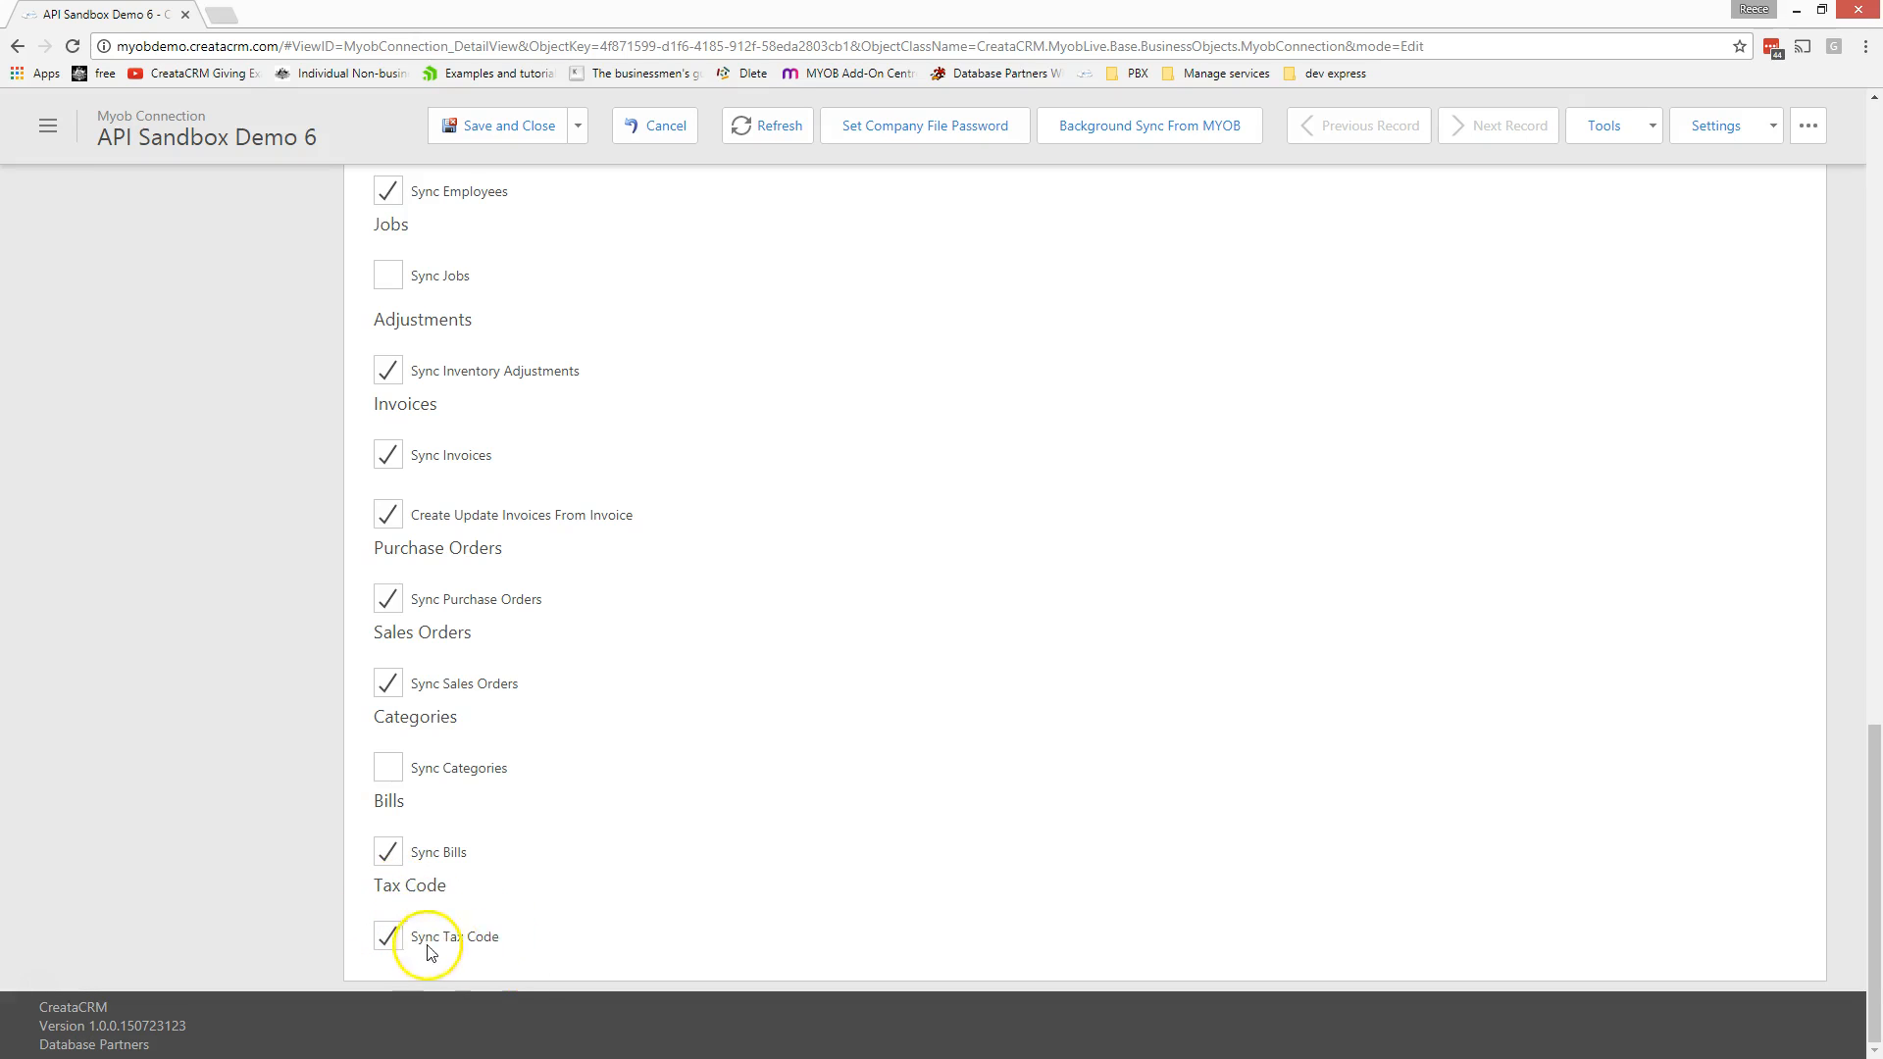
pyautogui.scroll(5, 515, 932)
pyautogui.scroll(15, 516, 929)
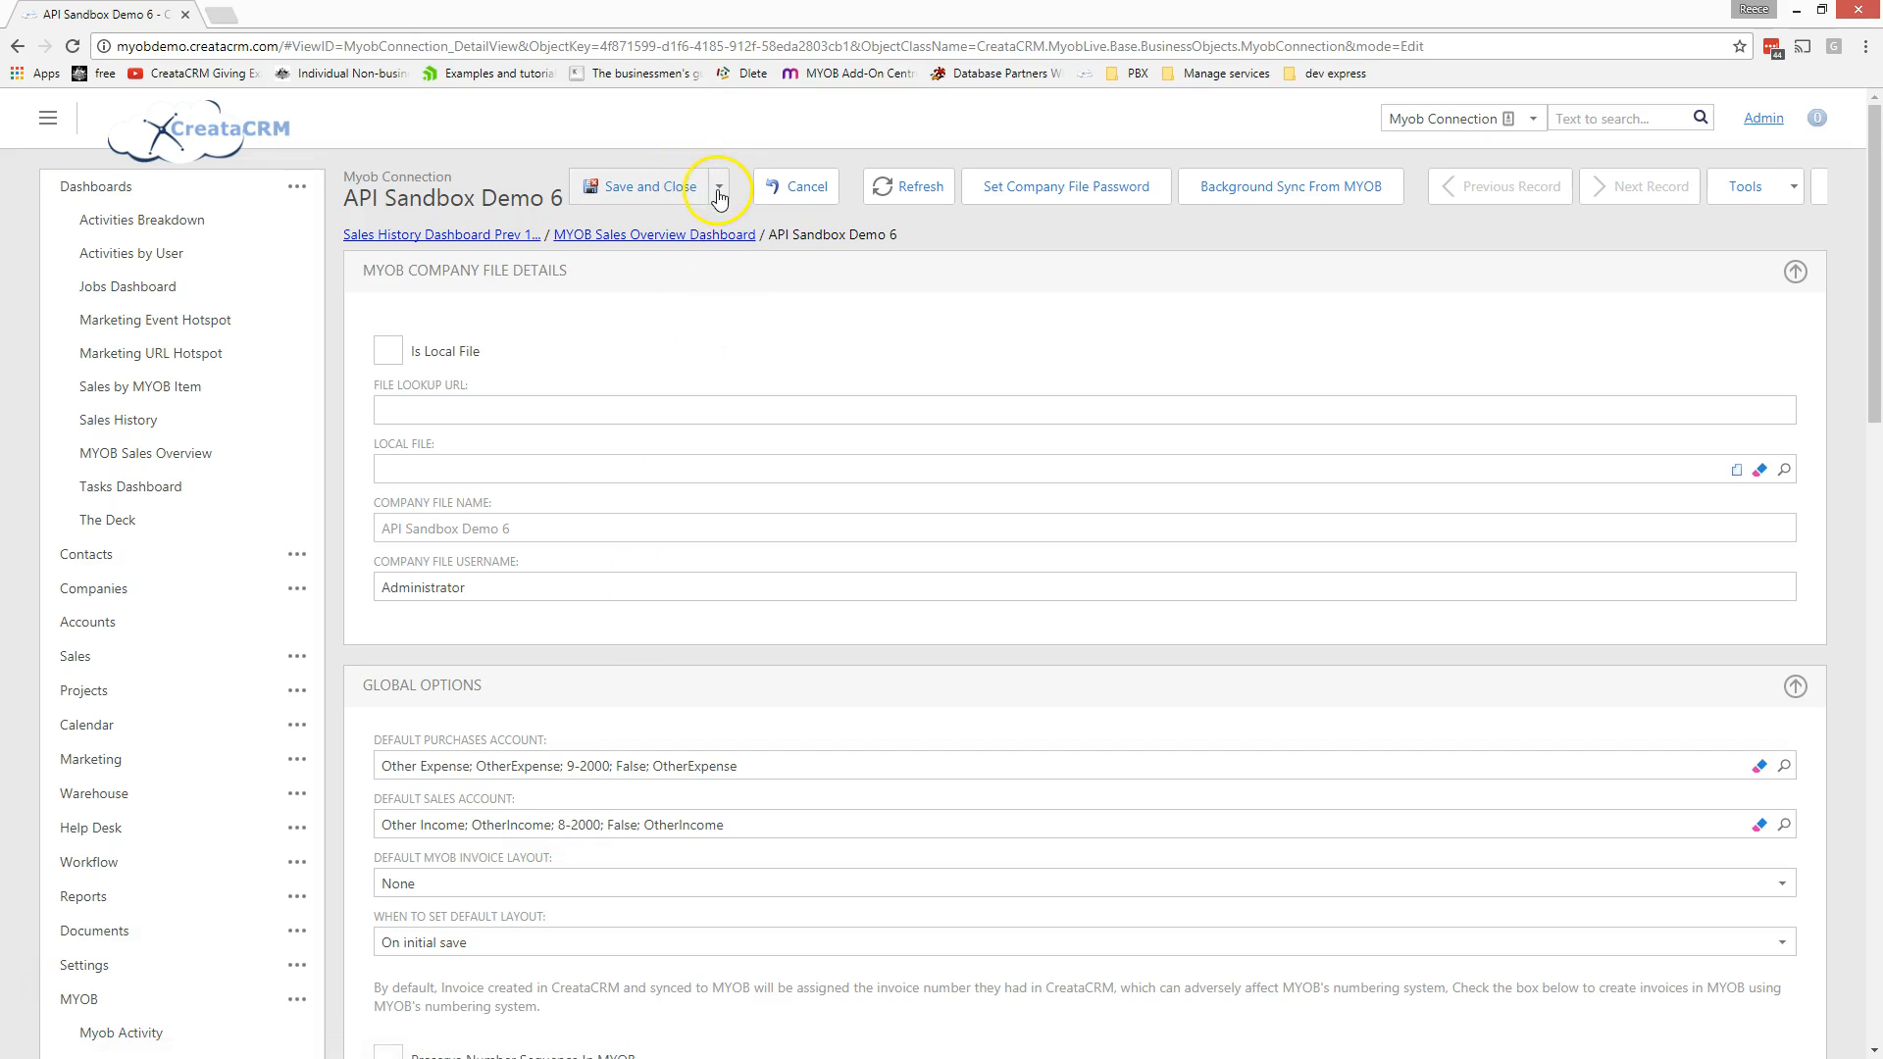
pyautogui.click(718, 196)
pyautogui.click(652, 286)
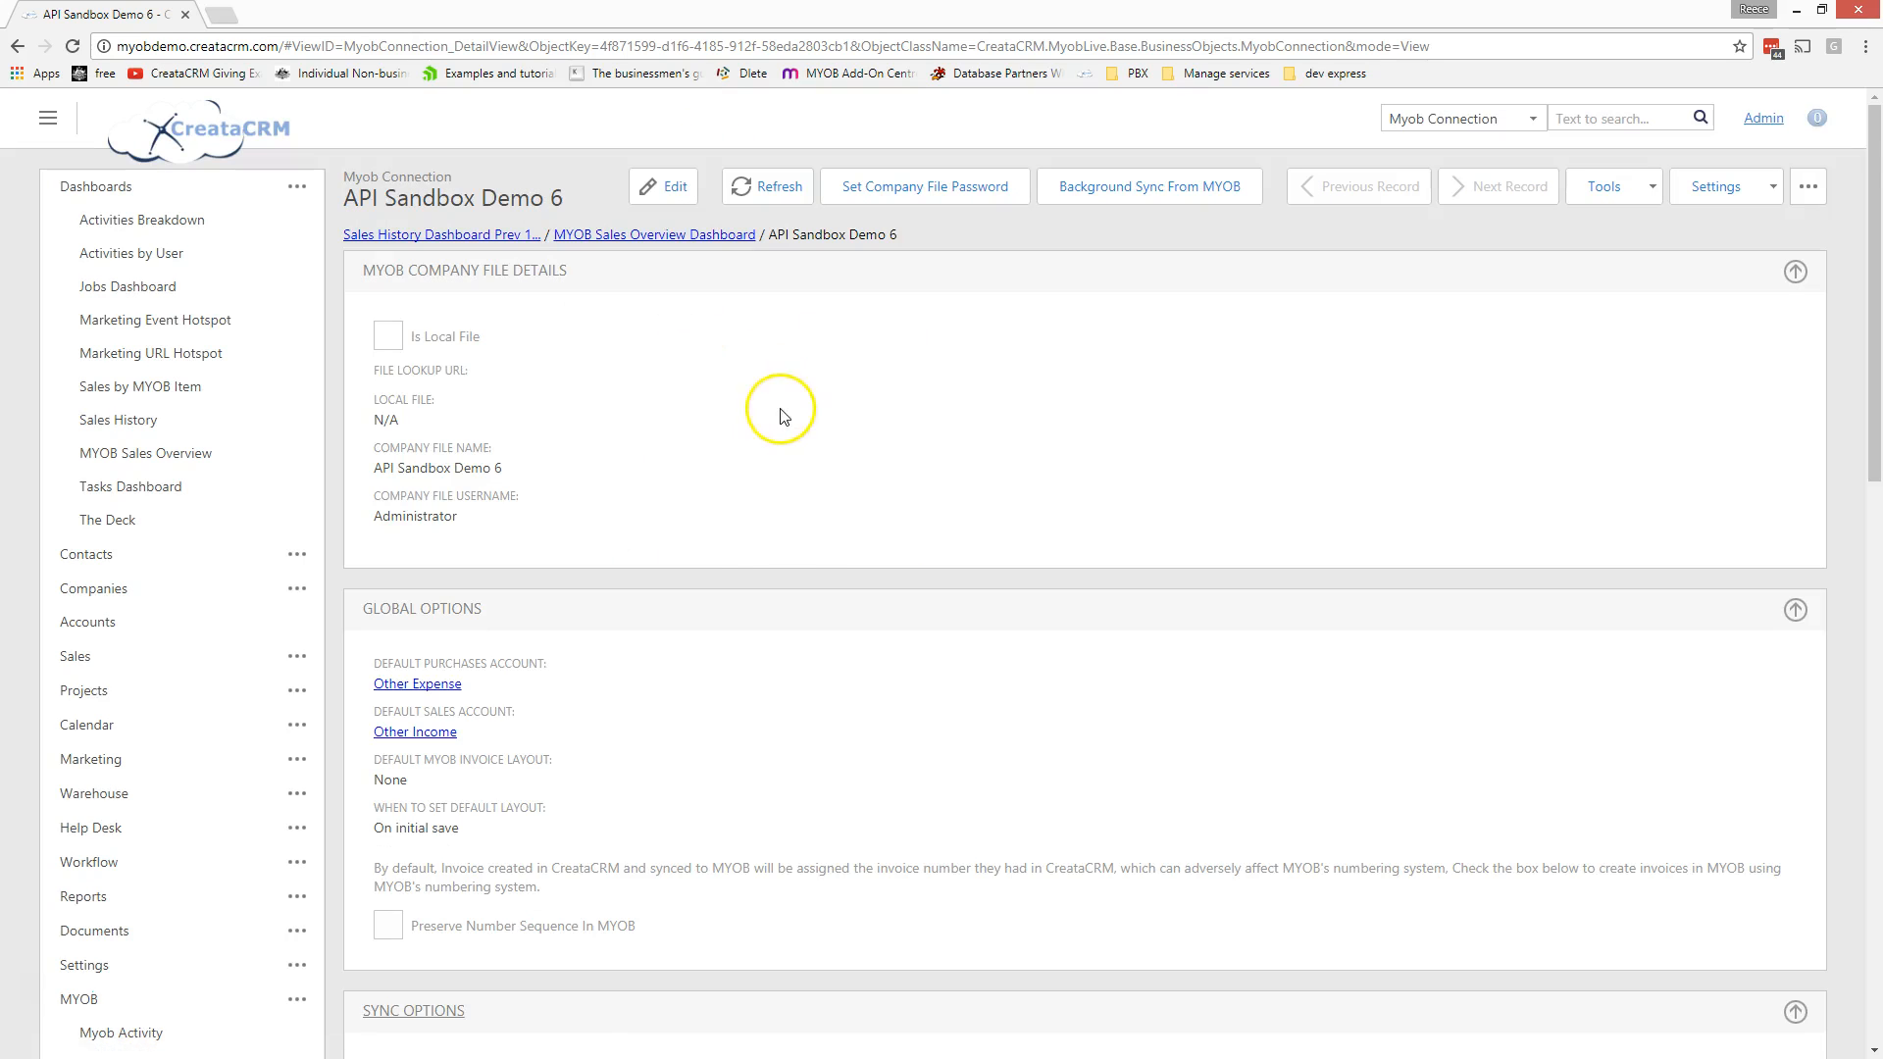
# Step: Review the saved connection's Global Options and the start of its Sync Options
pyautogui.scroll(-3, 809, 439)
pyautogui.scroll(3, 809, 438)
pyautogui.scroll(-3, 810, 438)
pyautogui.scroll(3, 812, 438)
pyautogui.scroll(-2, 640, 461)
pyautogui.scroll(-2, 639, 456)
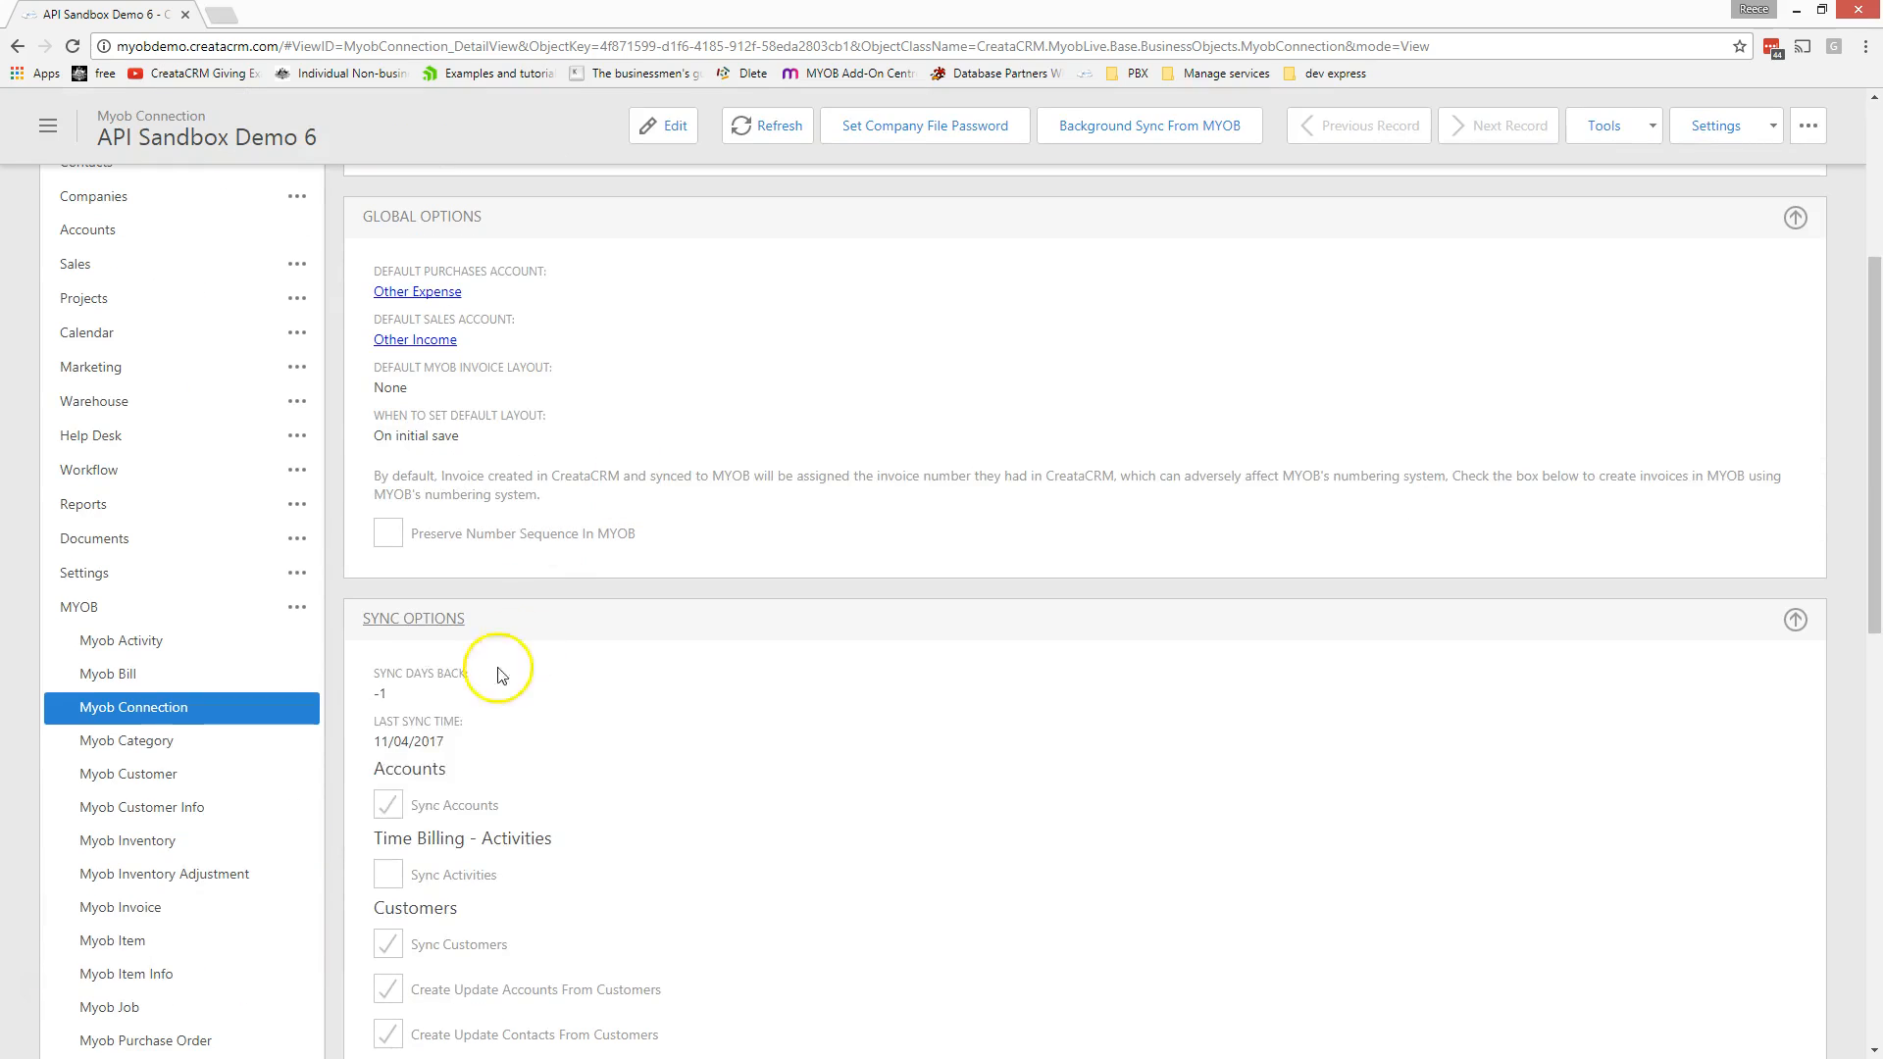
pyautogui.moveTo(401, 769); pyautogui.dragTo(524, 743)
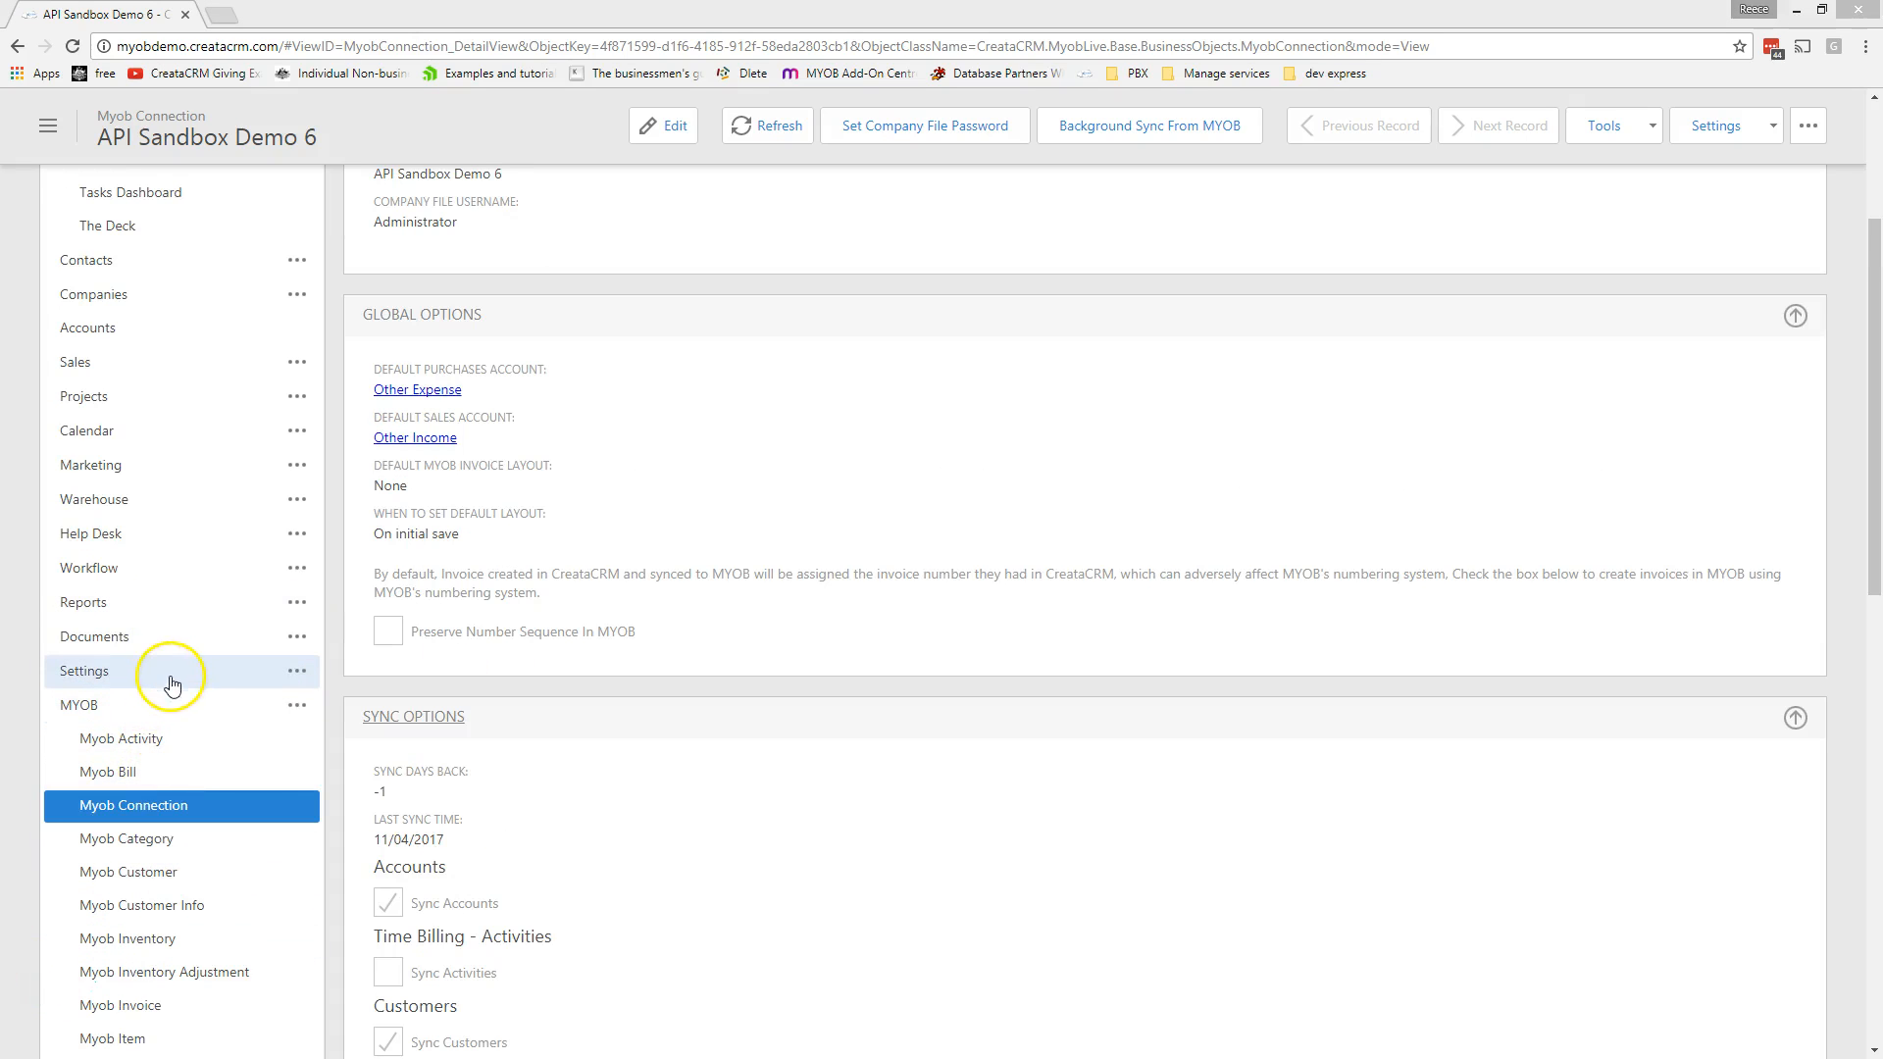
# Step: Create a new warehouse record named Sydney and save it
pyautogui.click(154, 498)
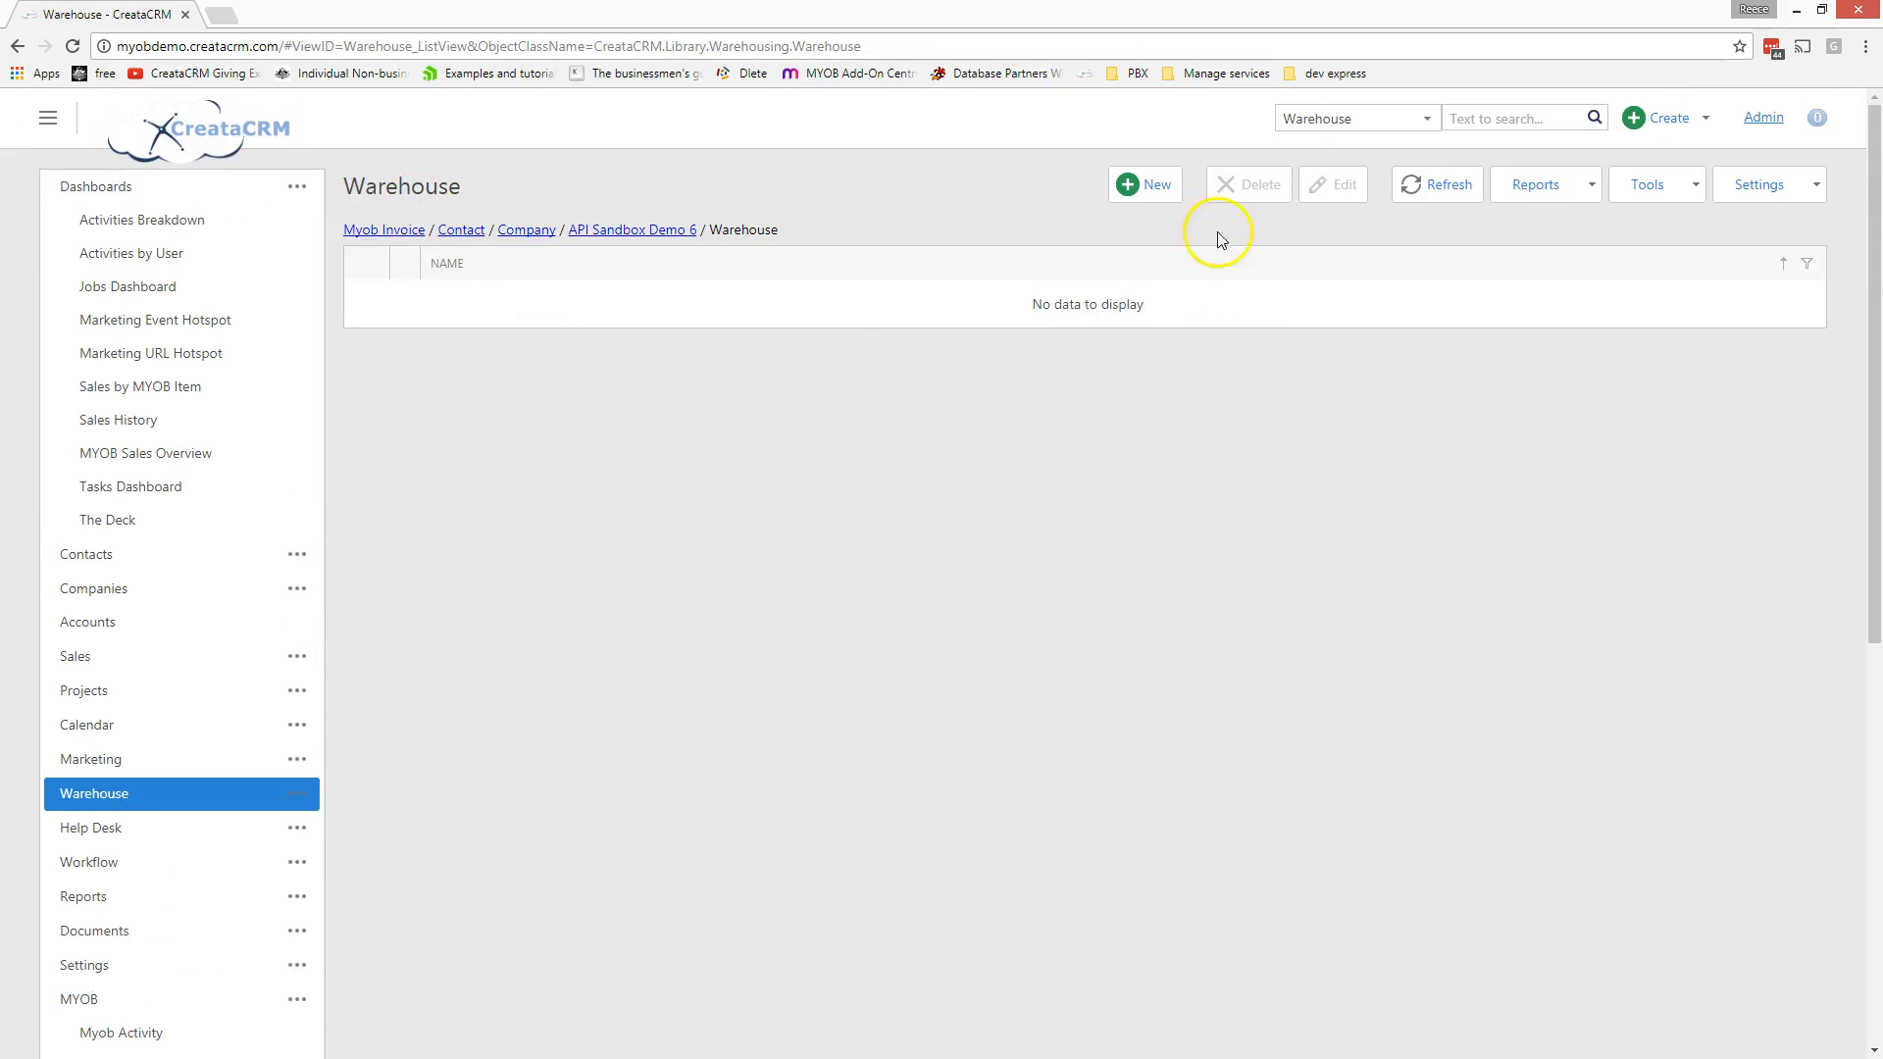
pyautogui.click(1140, 184)
pyautogui.click(510, 413)
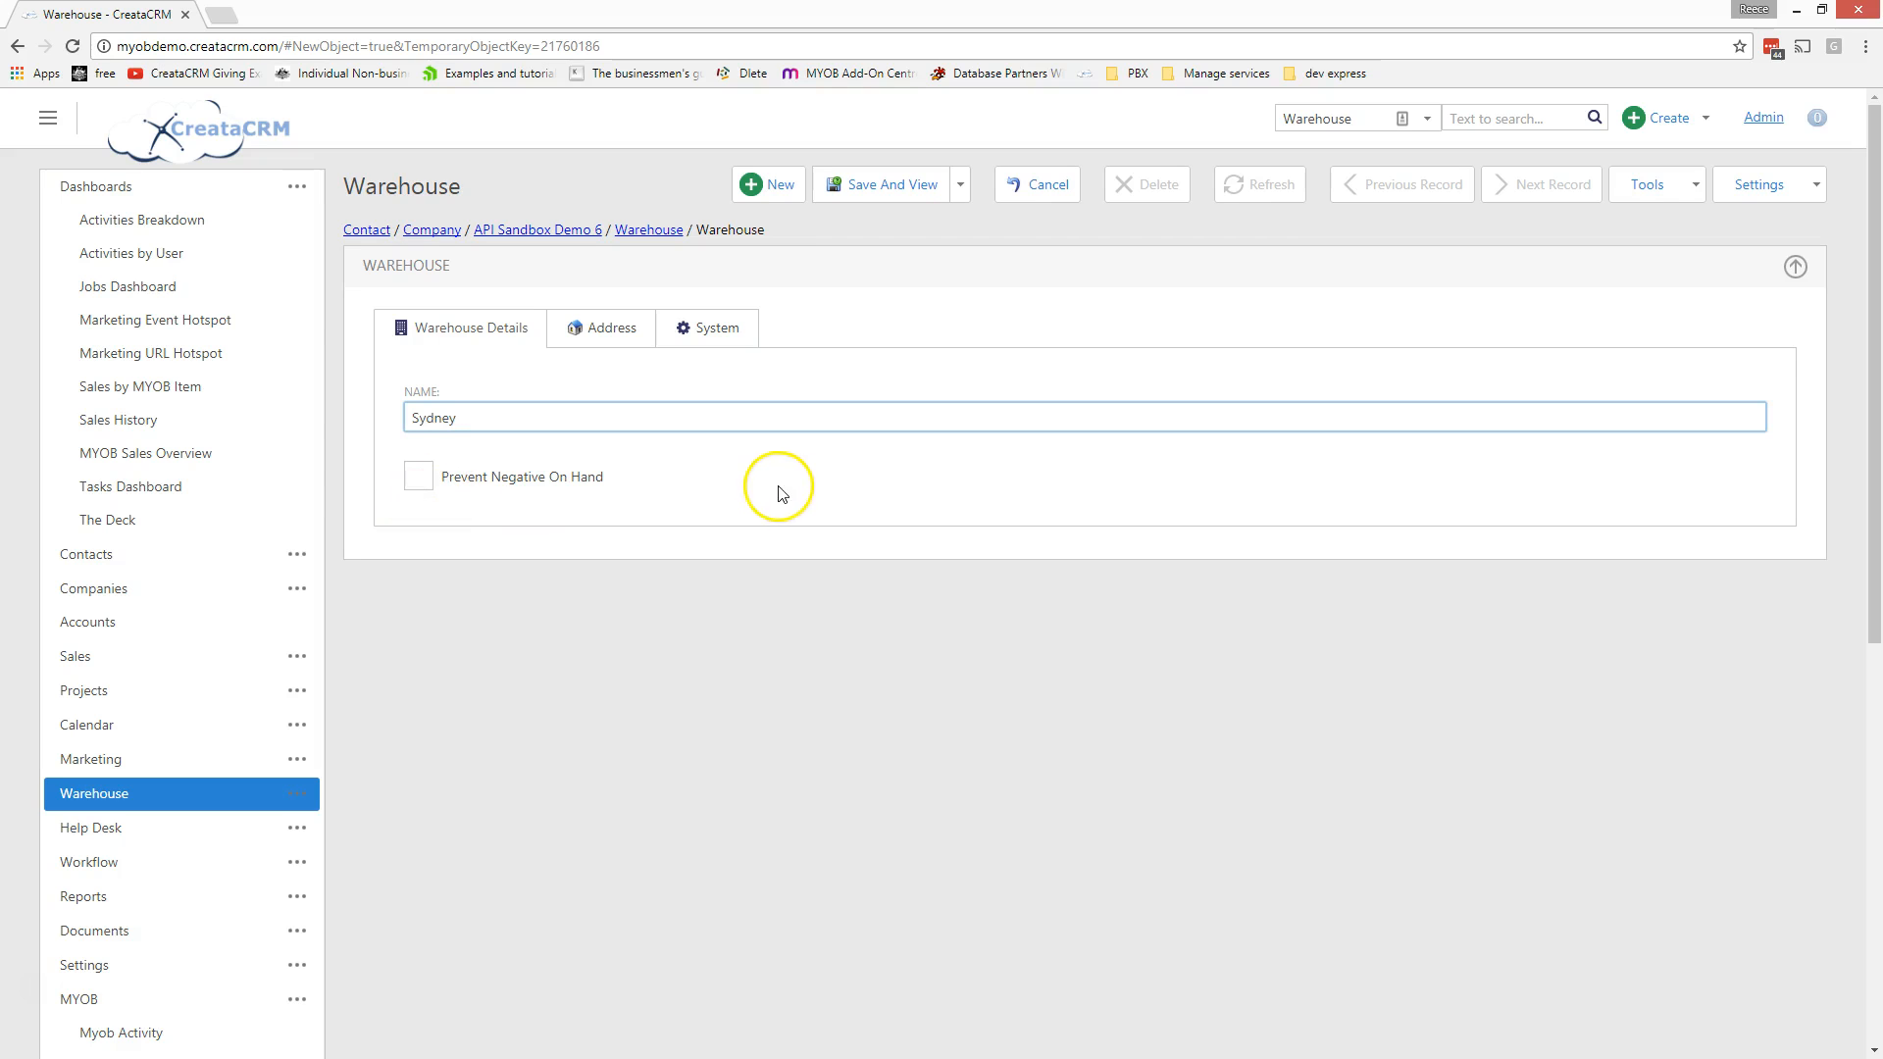
pyautogui.click(932, 195)
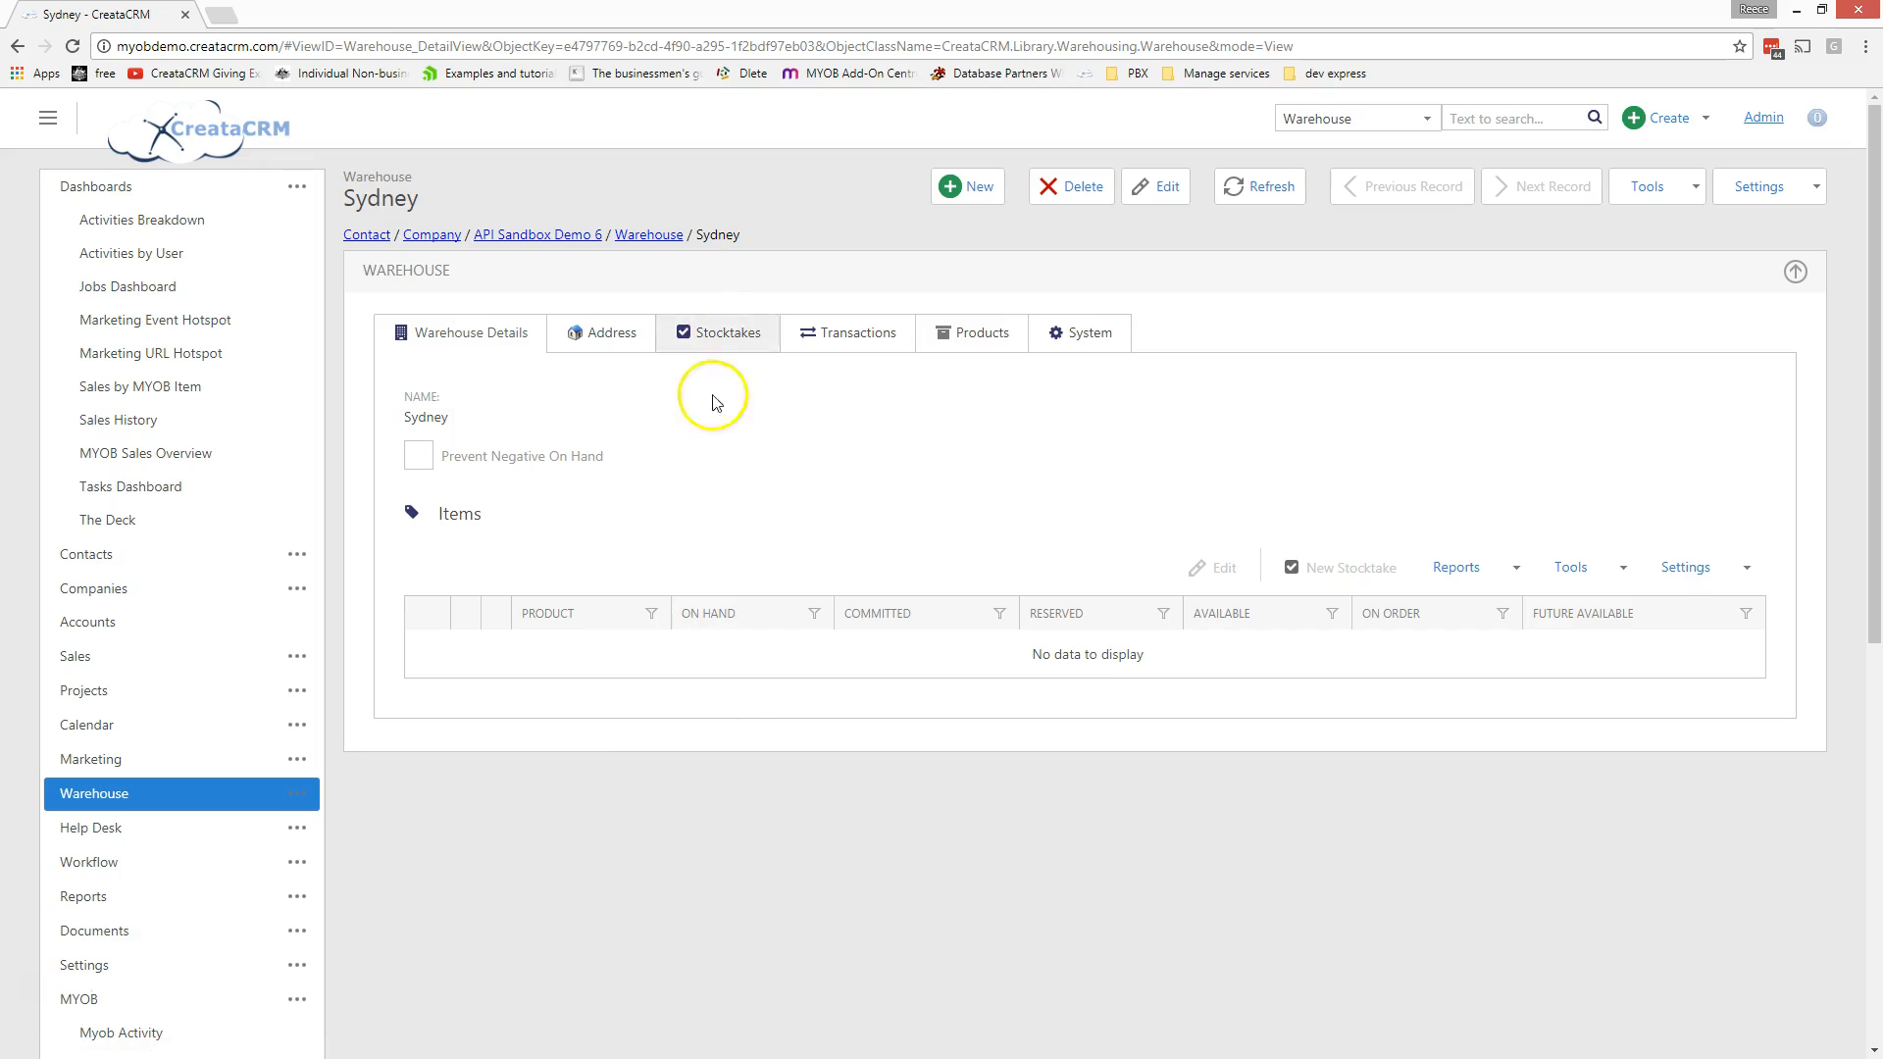
# Step: Create and save two more warehouse records named Melbourne and Brisbane
pyautogui.click(951, 197)
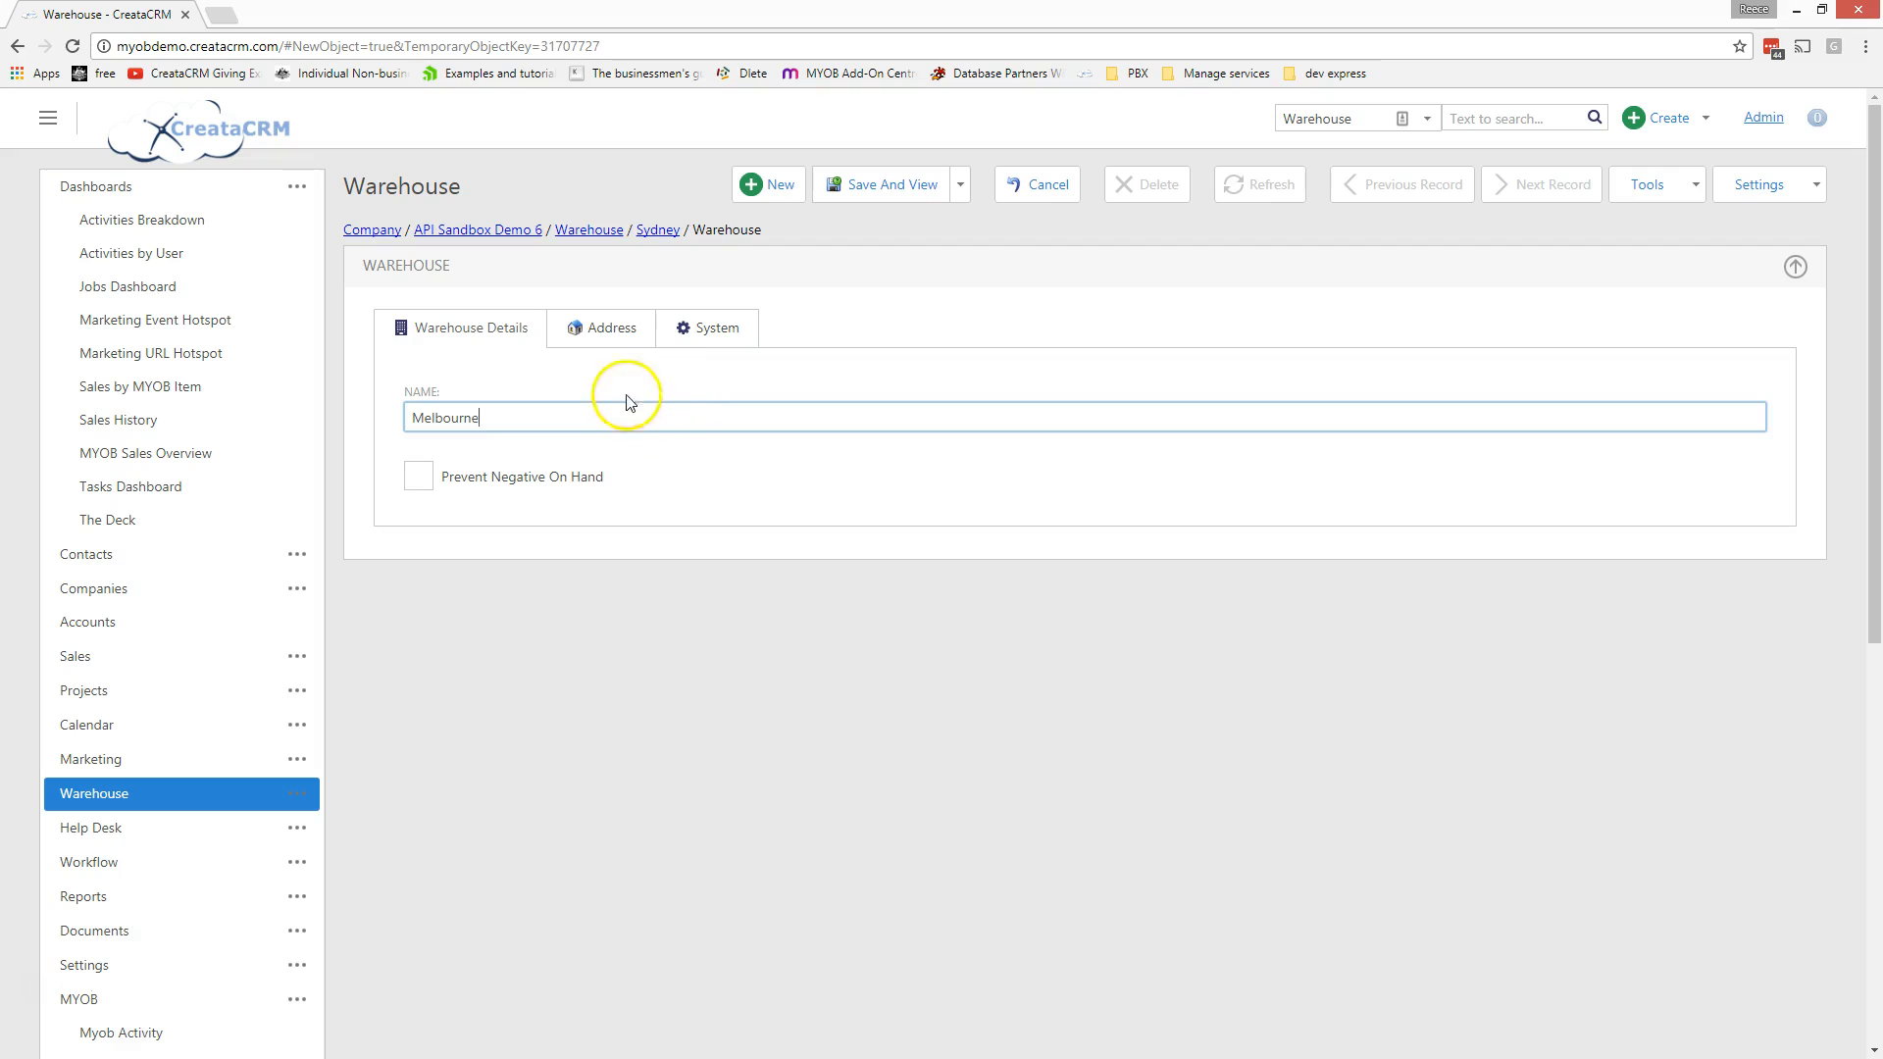
pyautogui.click(844, 201)
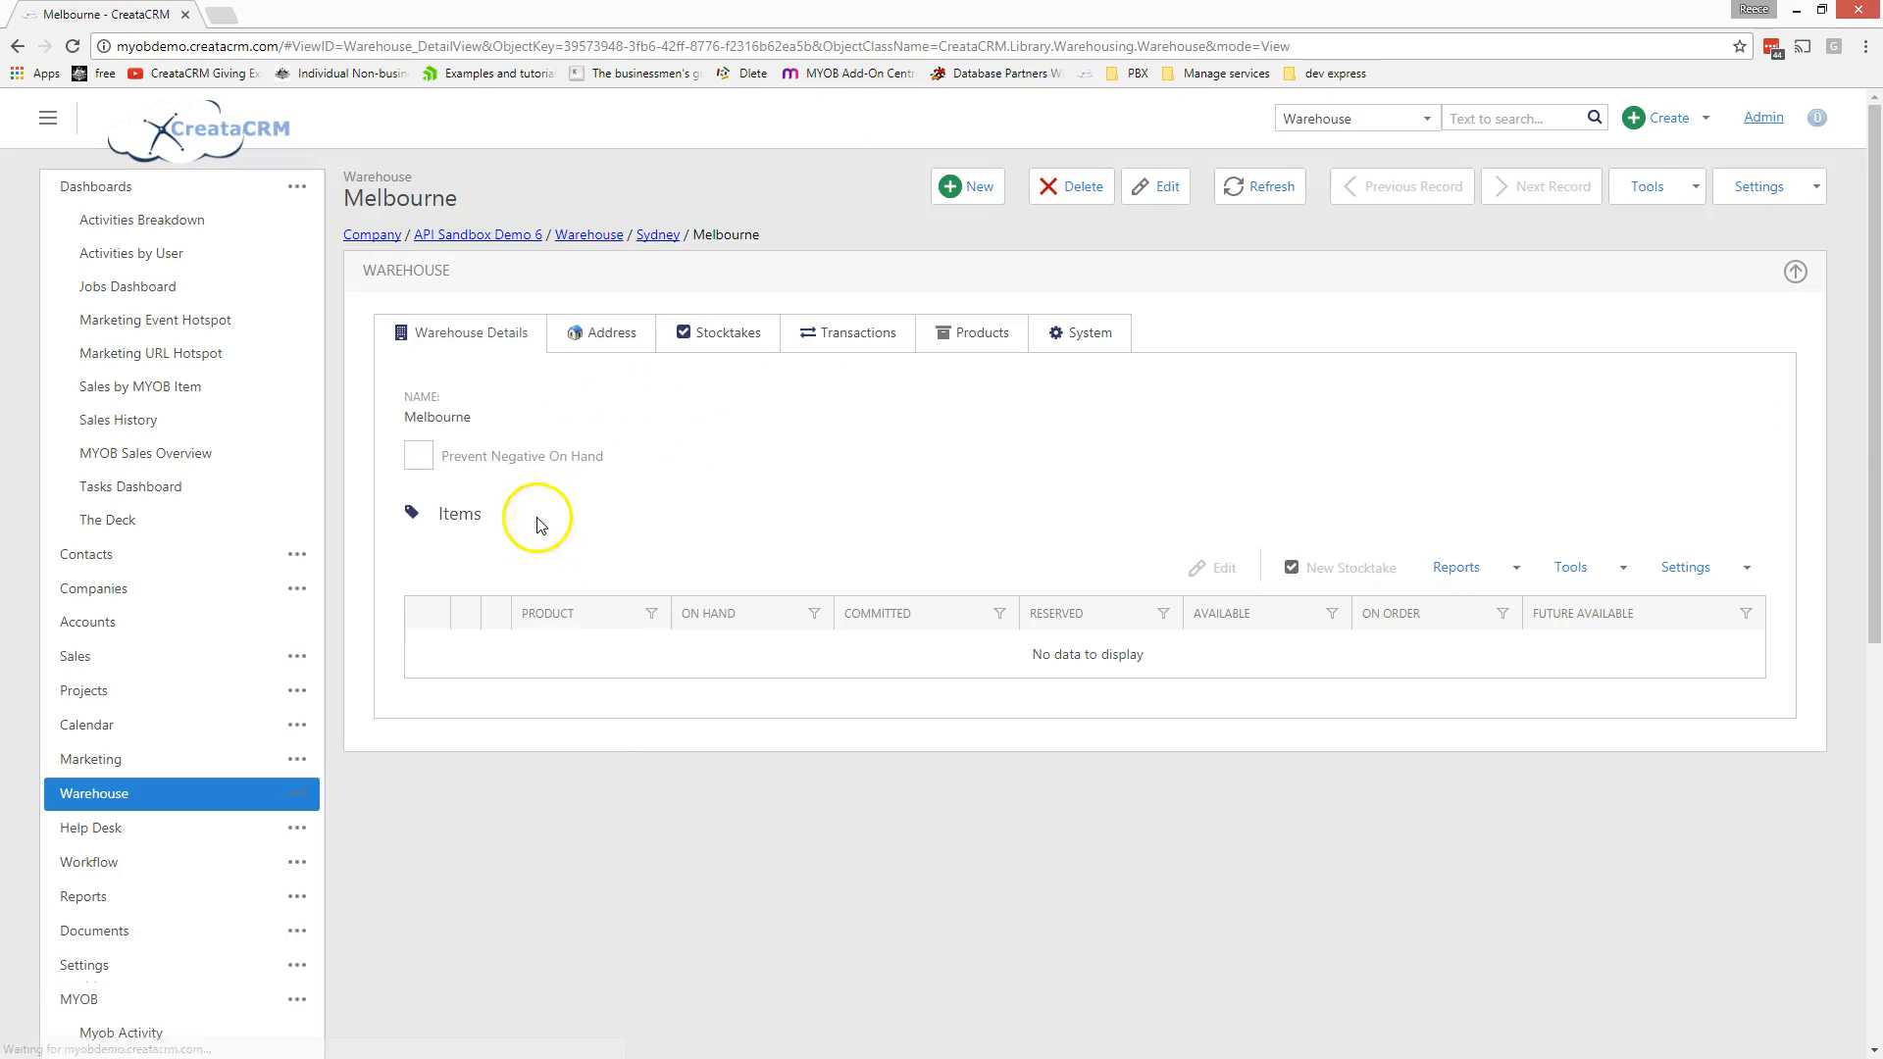
pyautogui.click(971, 188)
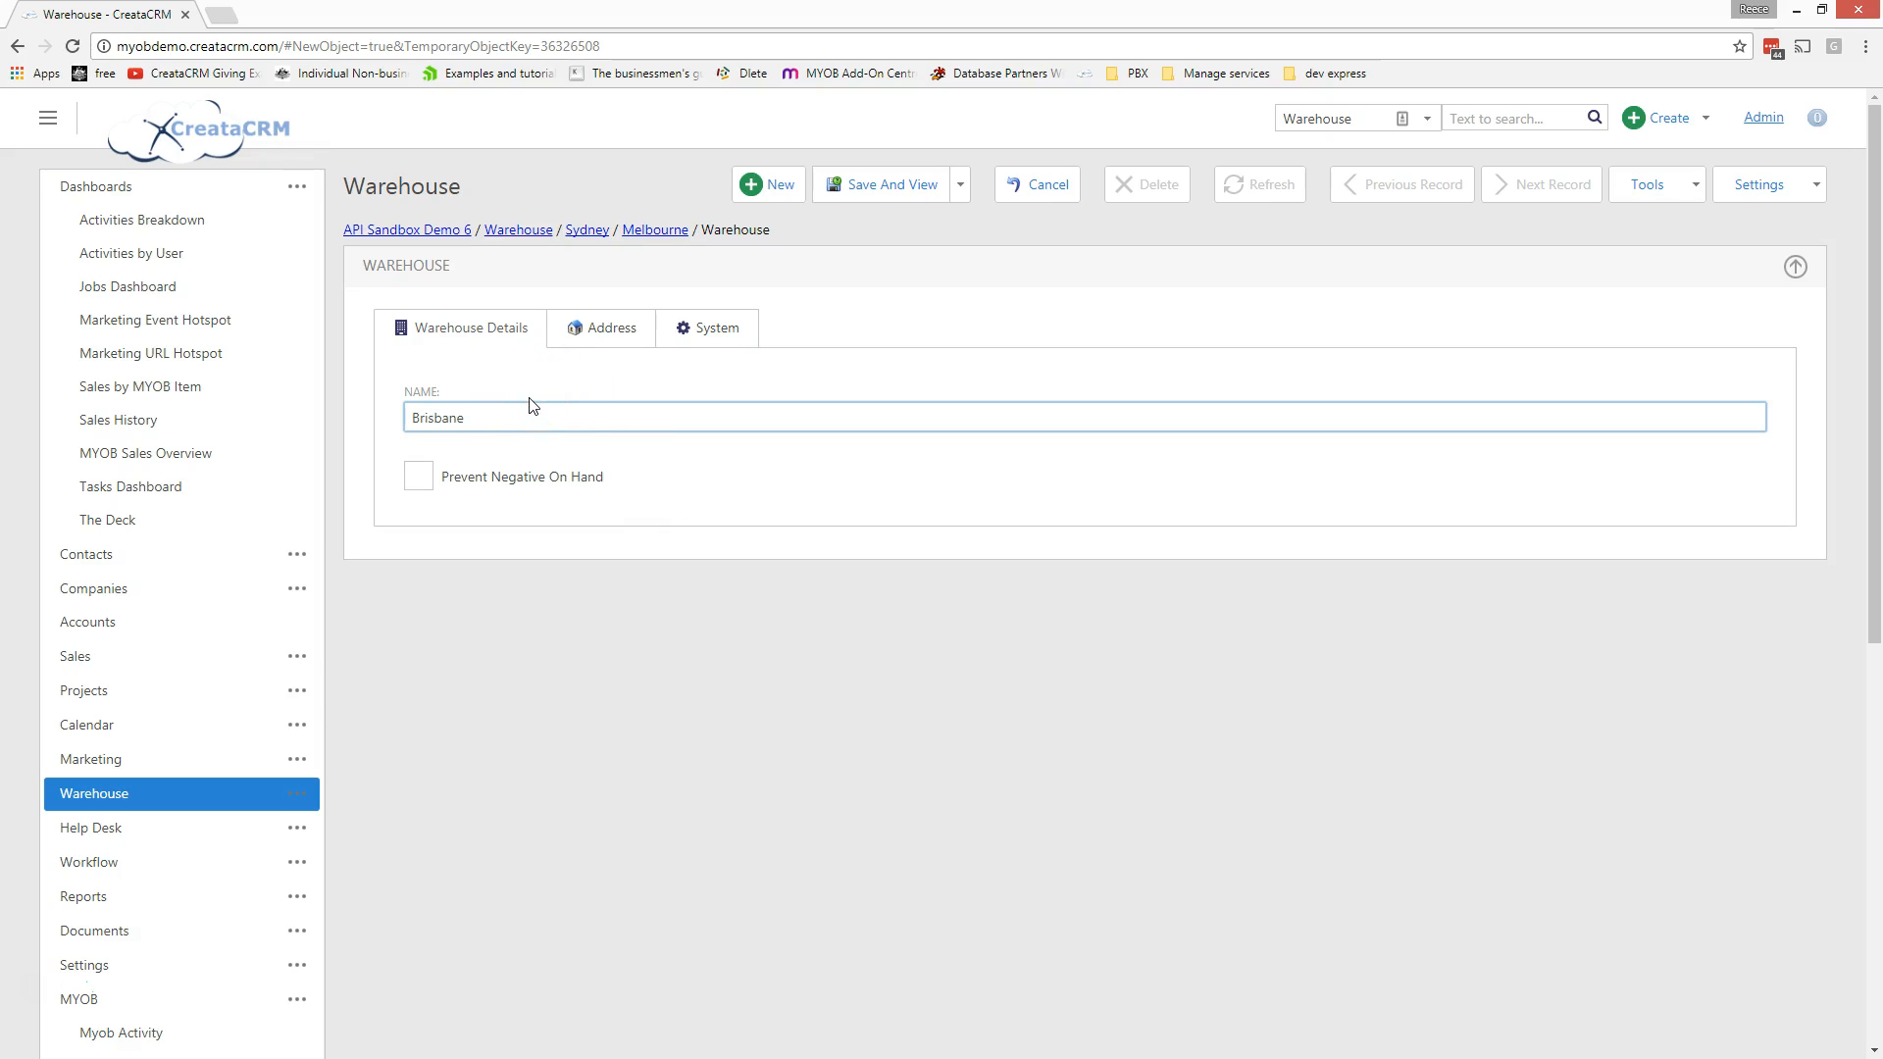
pyautogui.click(887, 194)
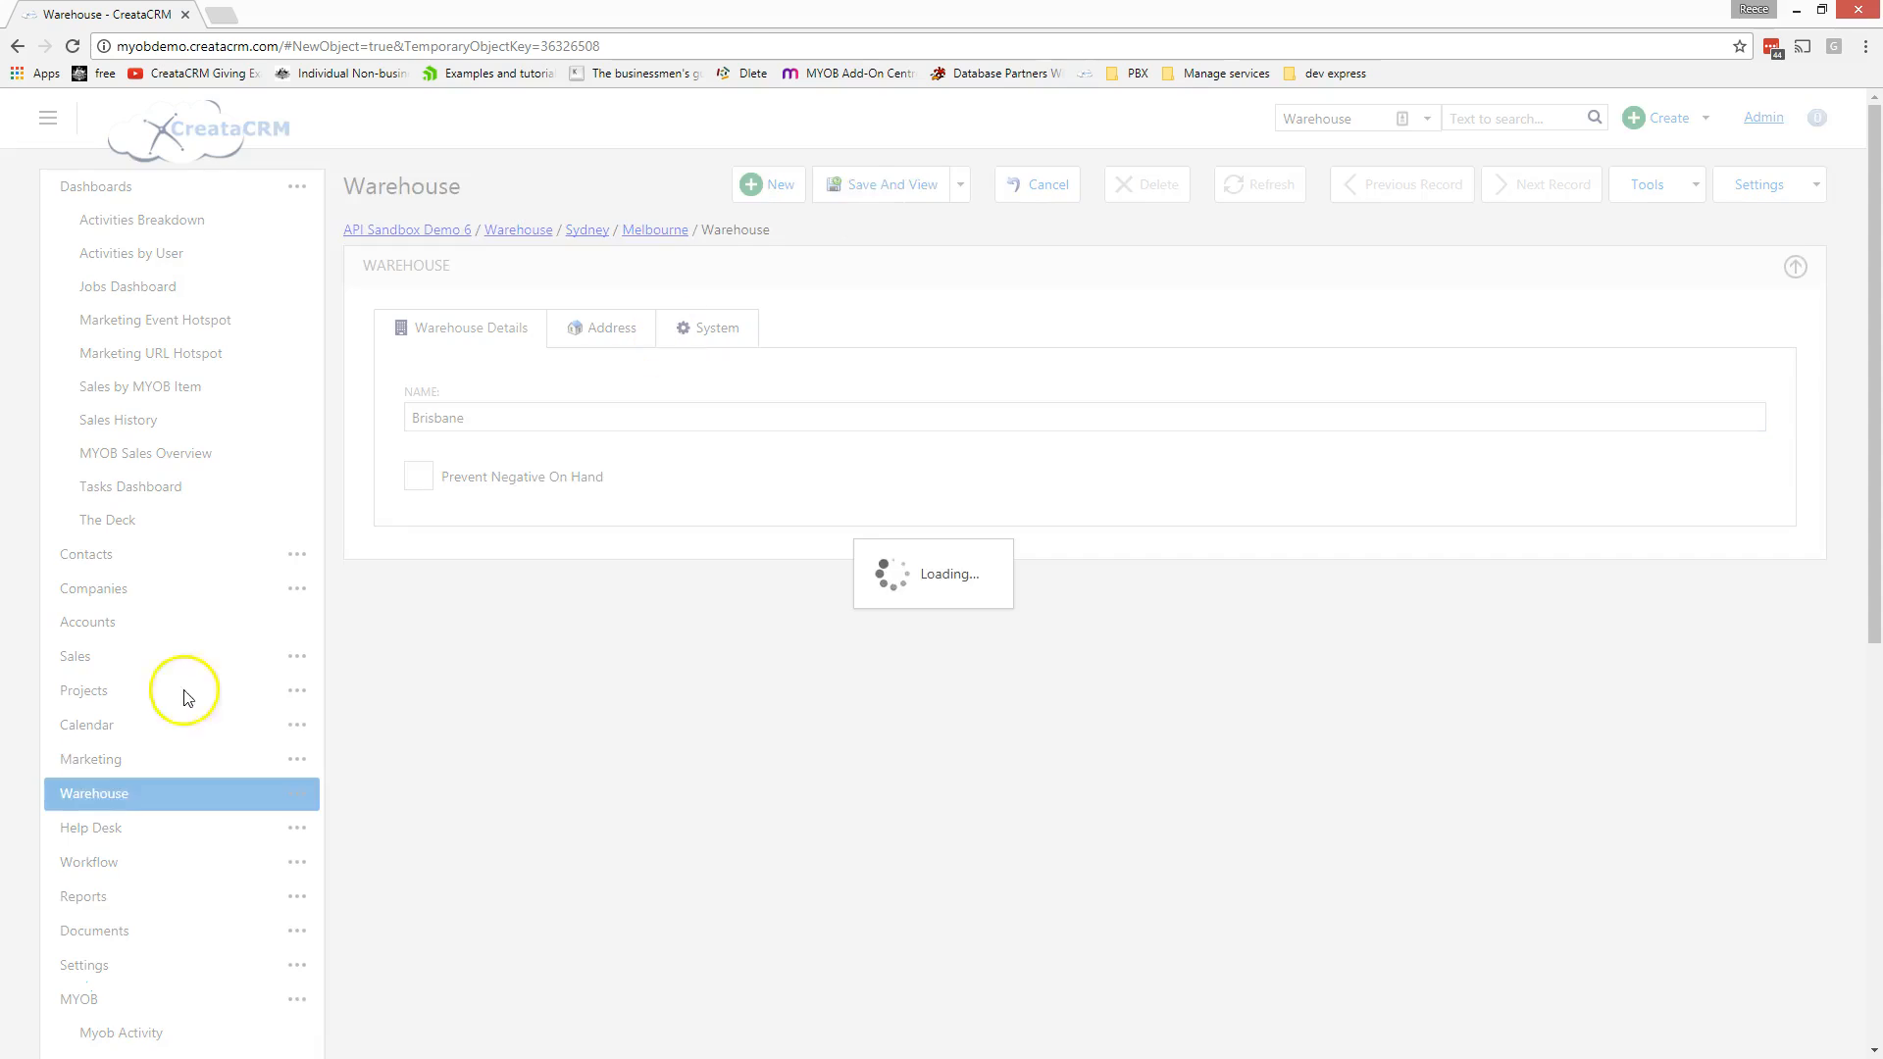
# Step: View the Brisbane warehouse's products and browse the full Products & Services list
pyautogui.click(956, 341)
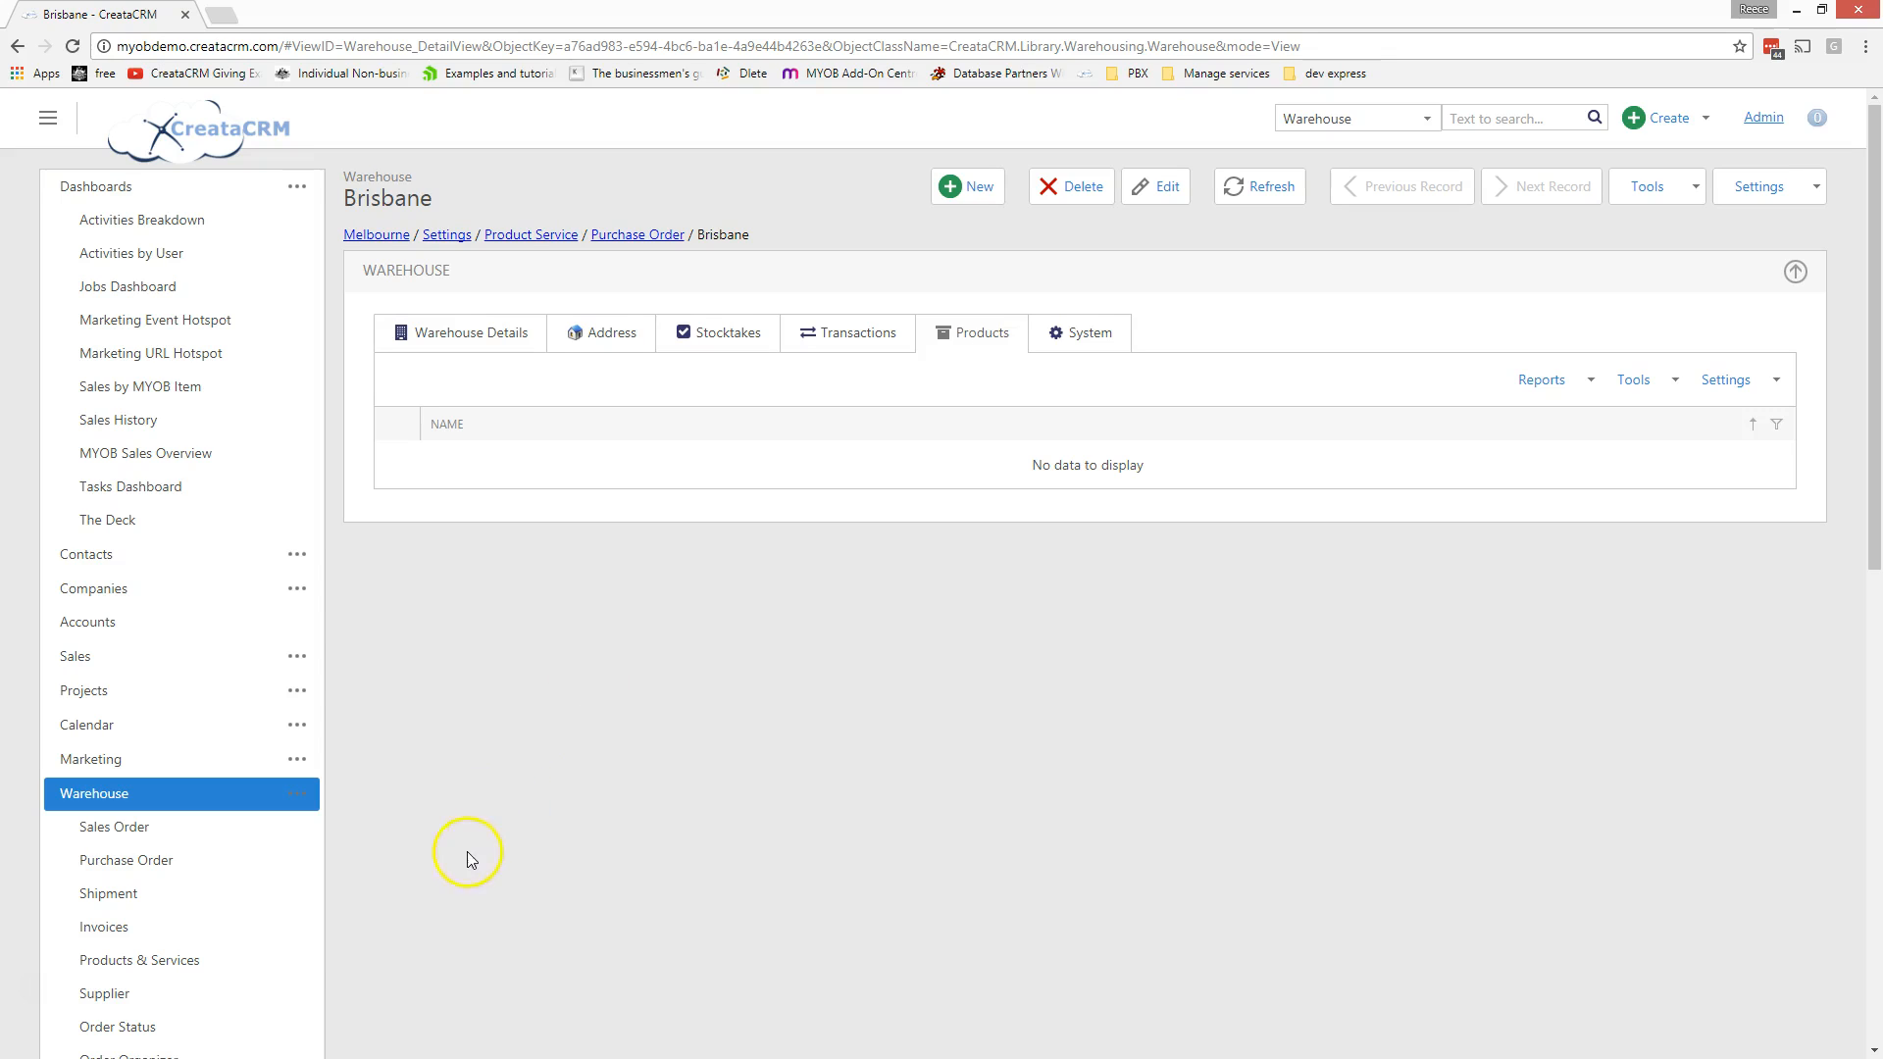
pyautogui.click(226, 966)
pyautogui.scroll(-2, 647, 539)
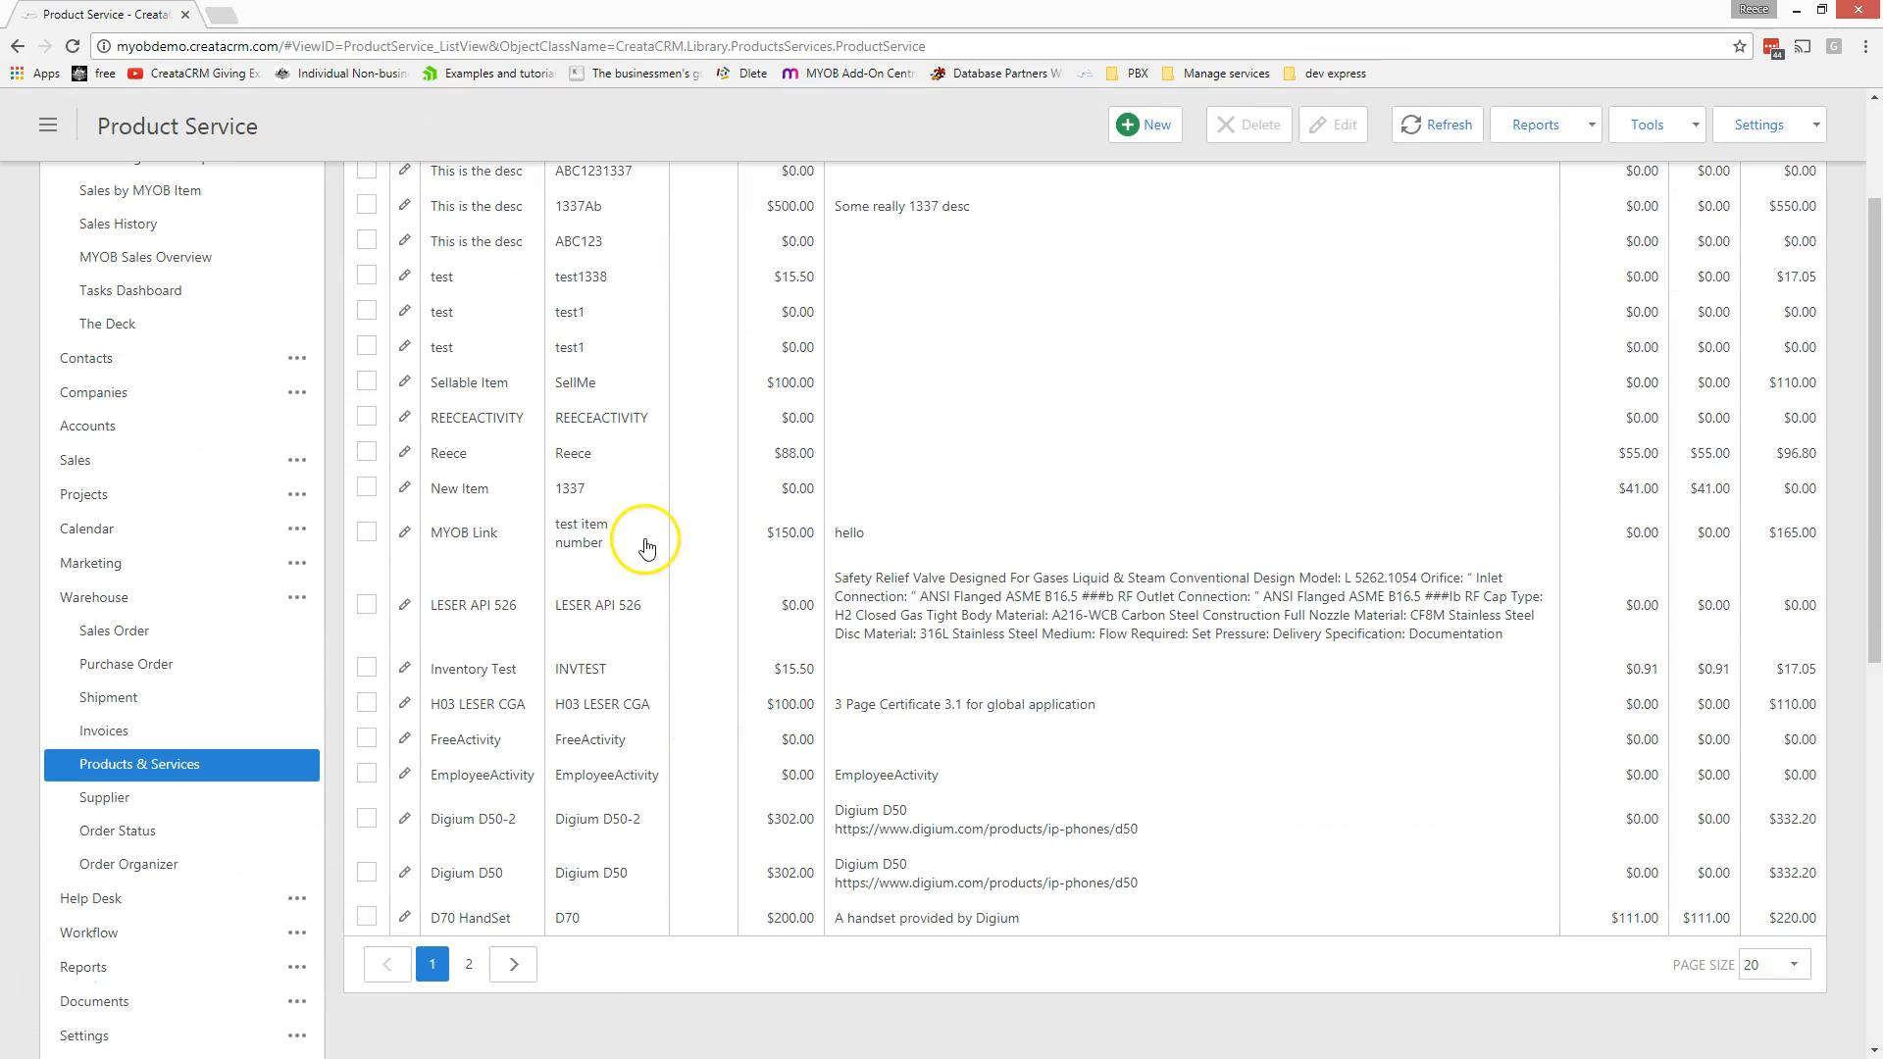
pyautogui.scroll(-2, 650, 557)
pyautogui.scroll(4, 643, 549)
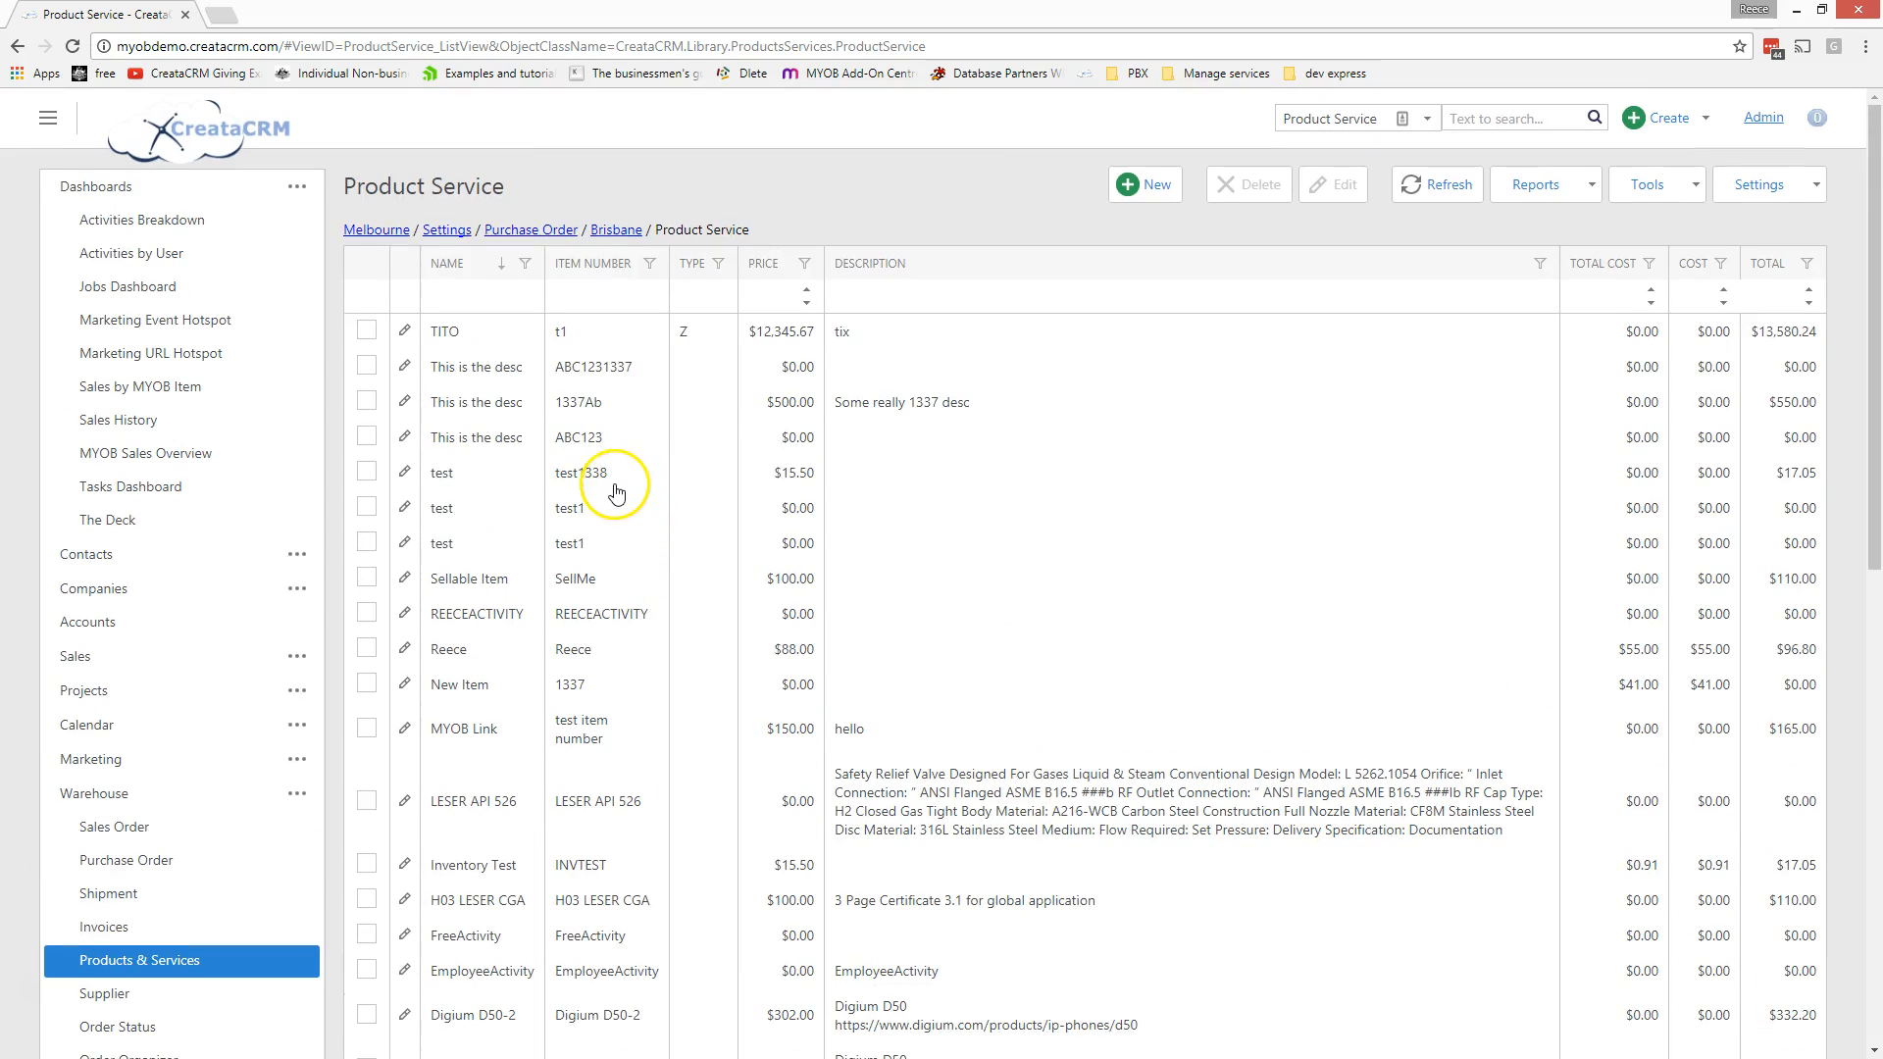
pyautogui.scroll(-3, 1530, 579)
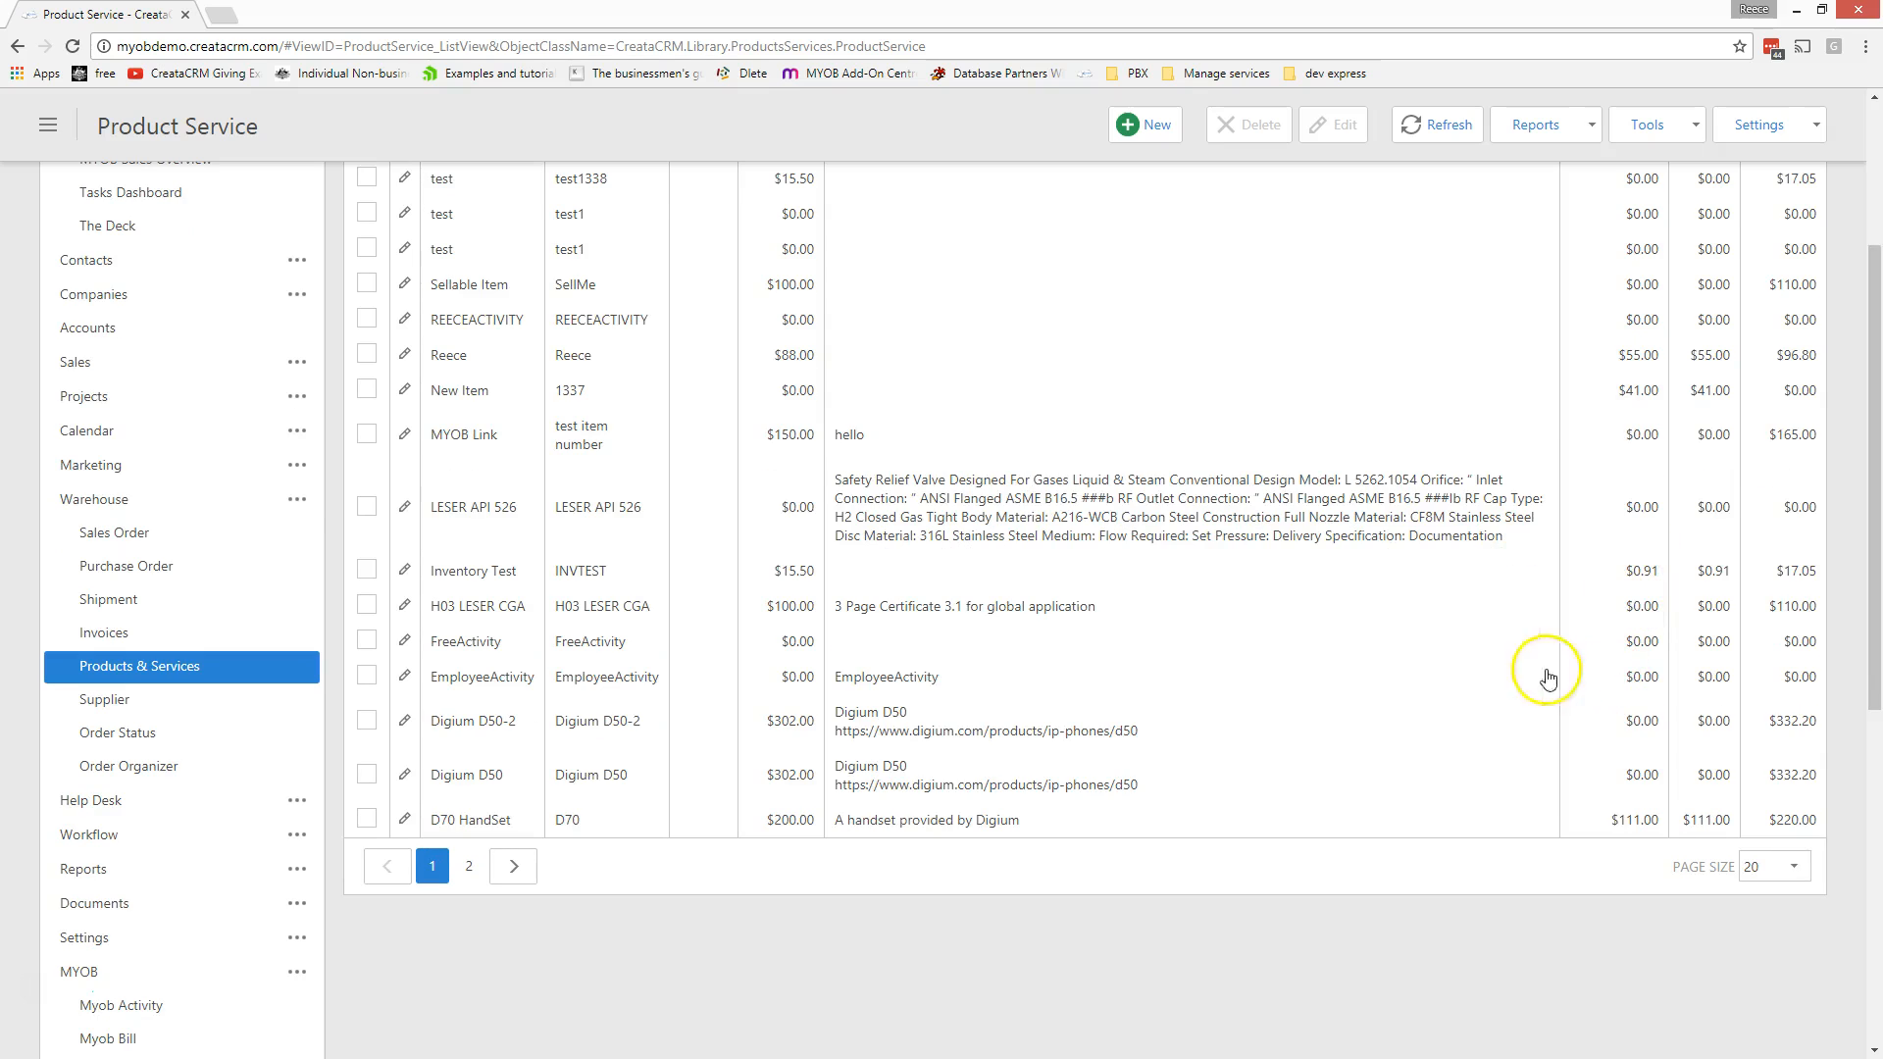
pyautogui.scroll(4, 1337, 708)
pyautogui.scroll(-3, 1314, 677)
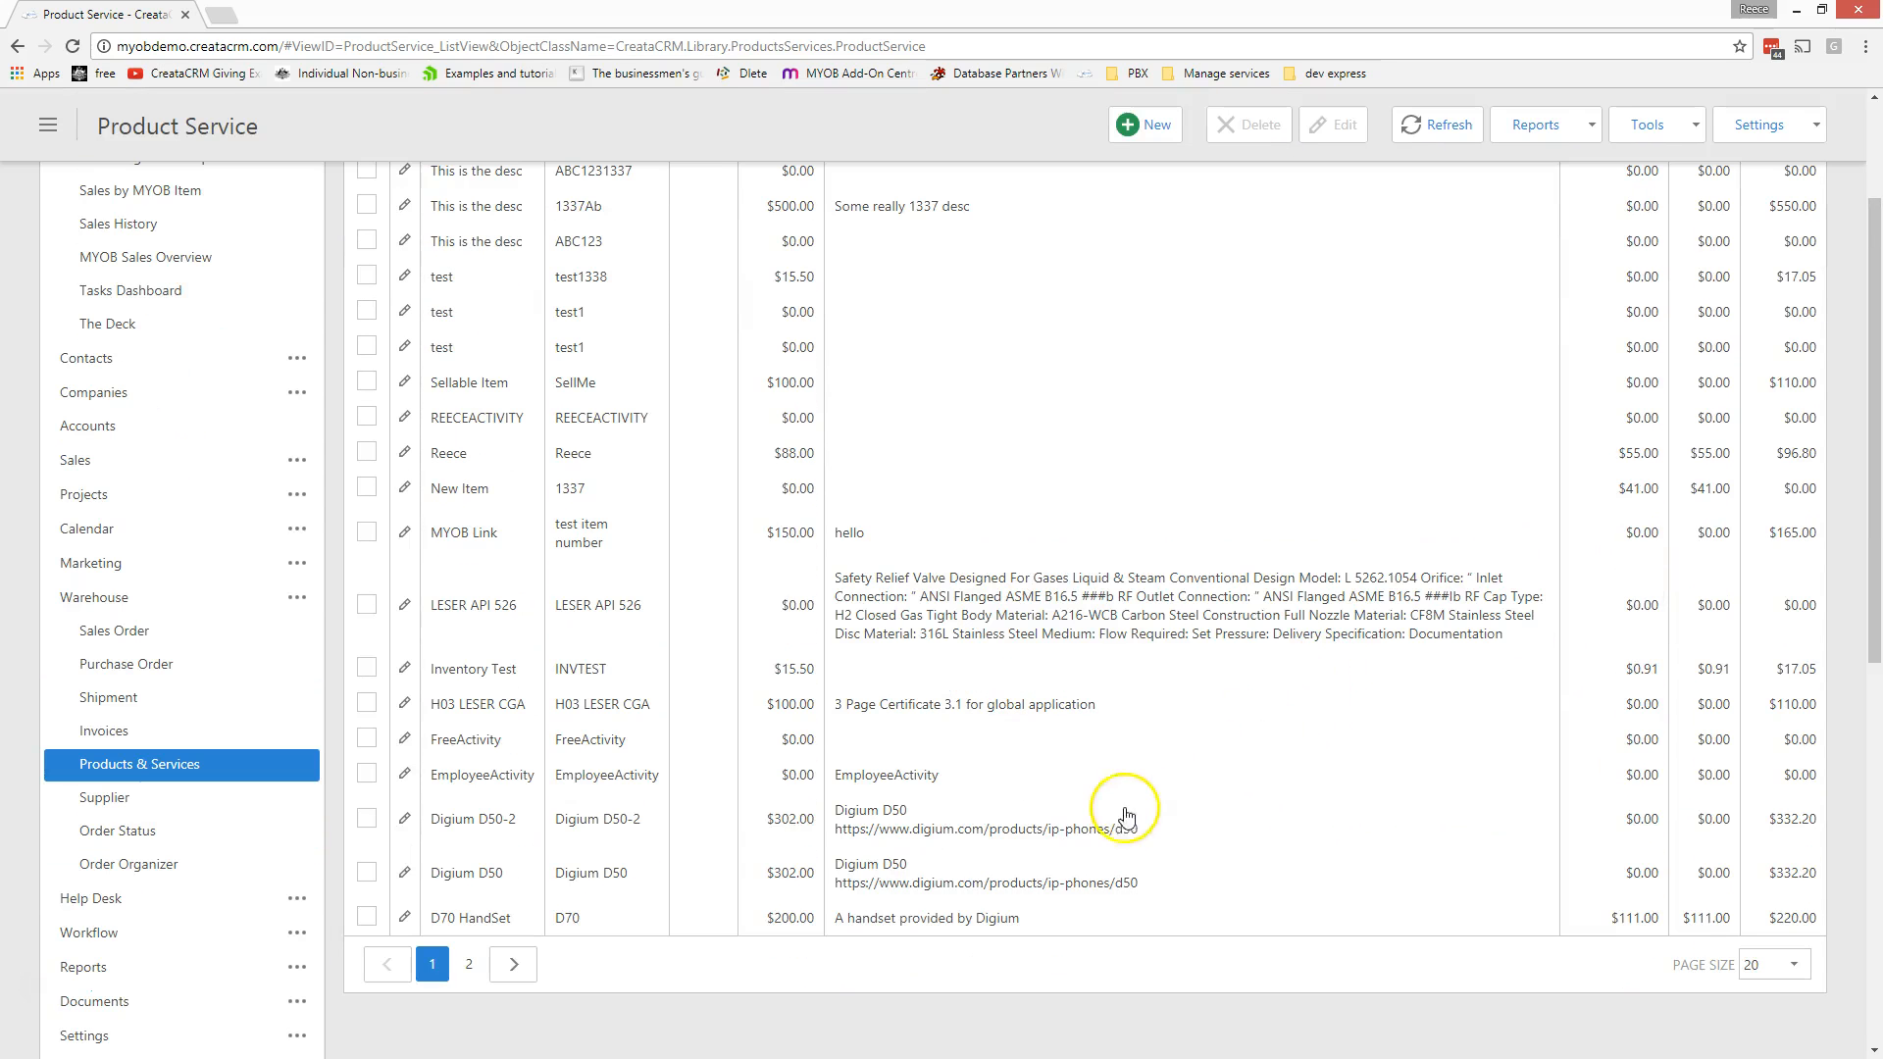
# Step: Select the products D70 HandSet, Digium D50, Digium D50-2, H03 LESER CGA, LESER API 526 and TITO in the product list
pyautogui.click(365, 916)
pyautogui.click(366, 871)
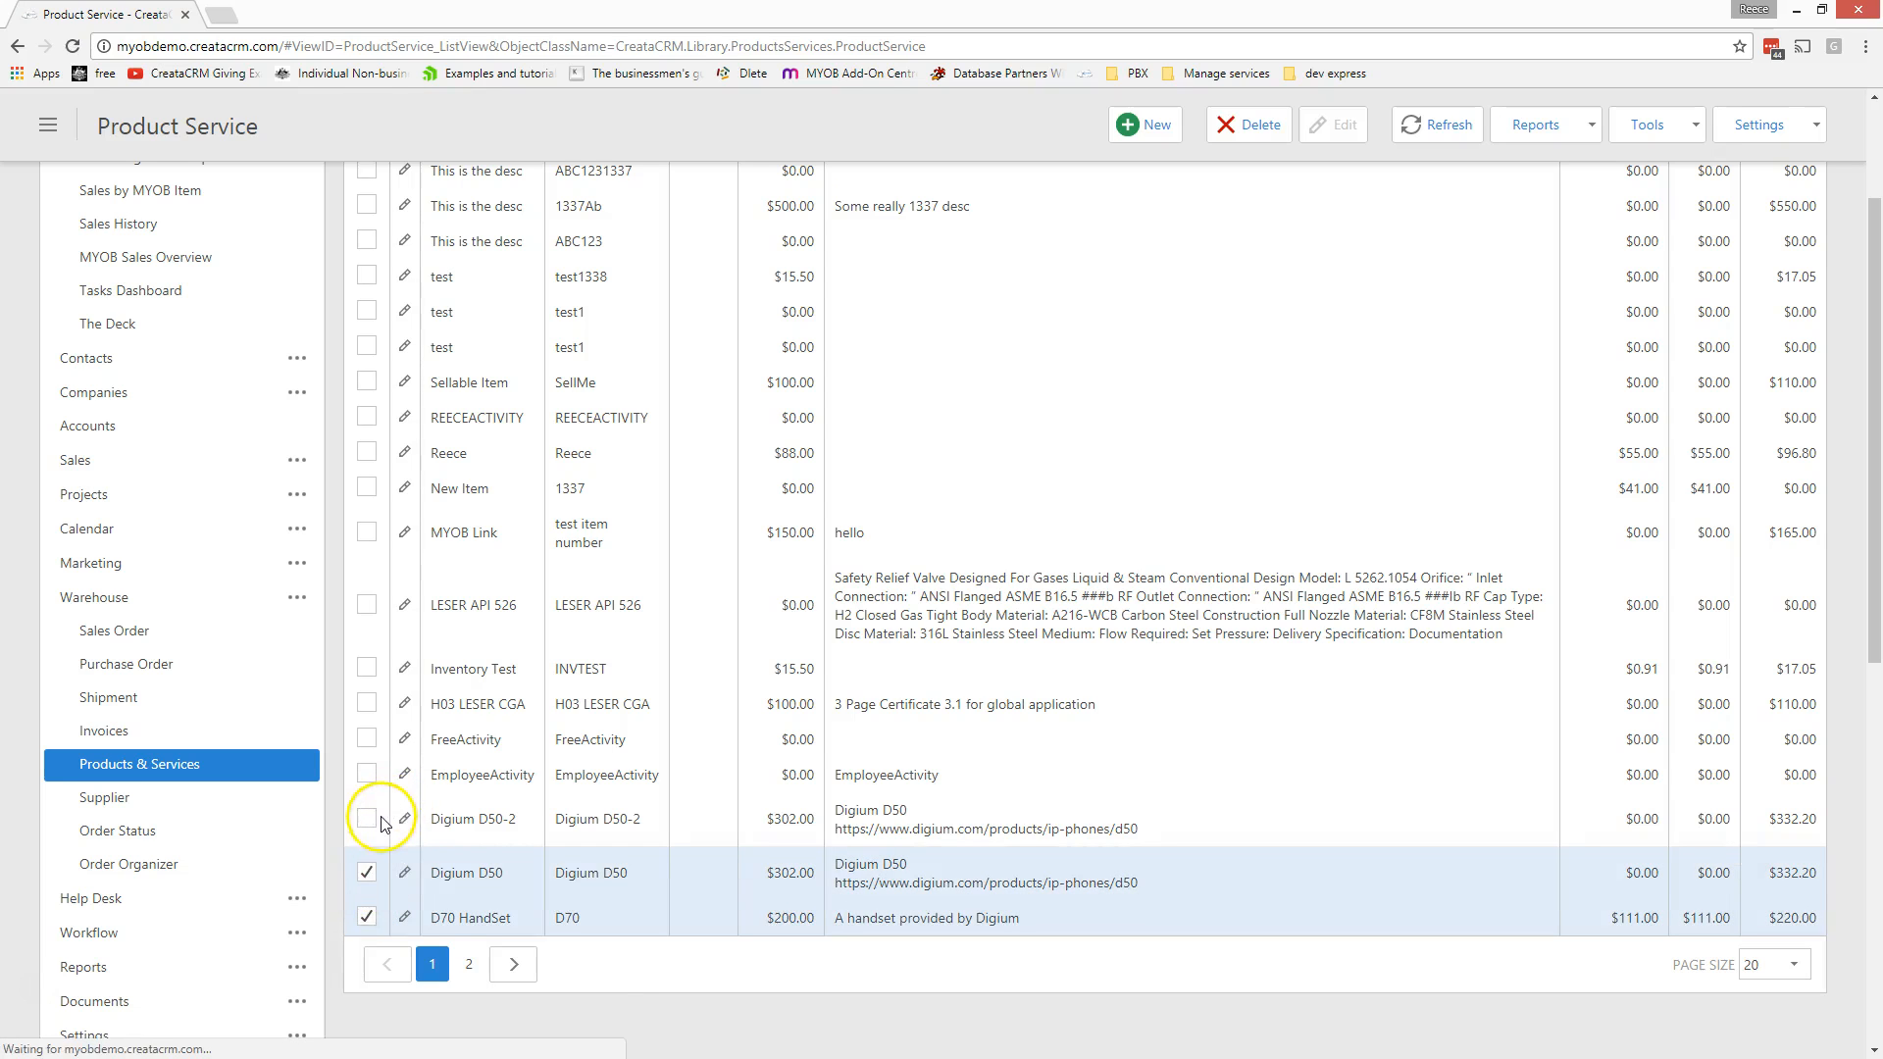
pyautogui.click(367, 819)
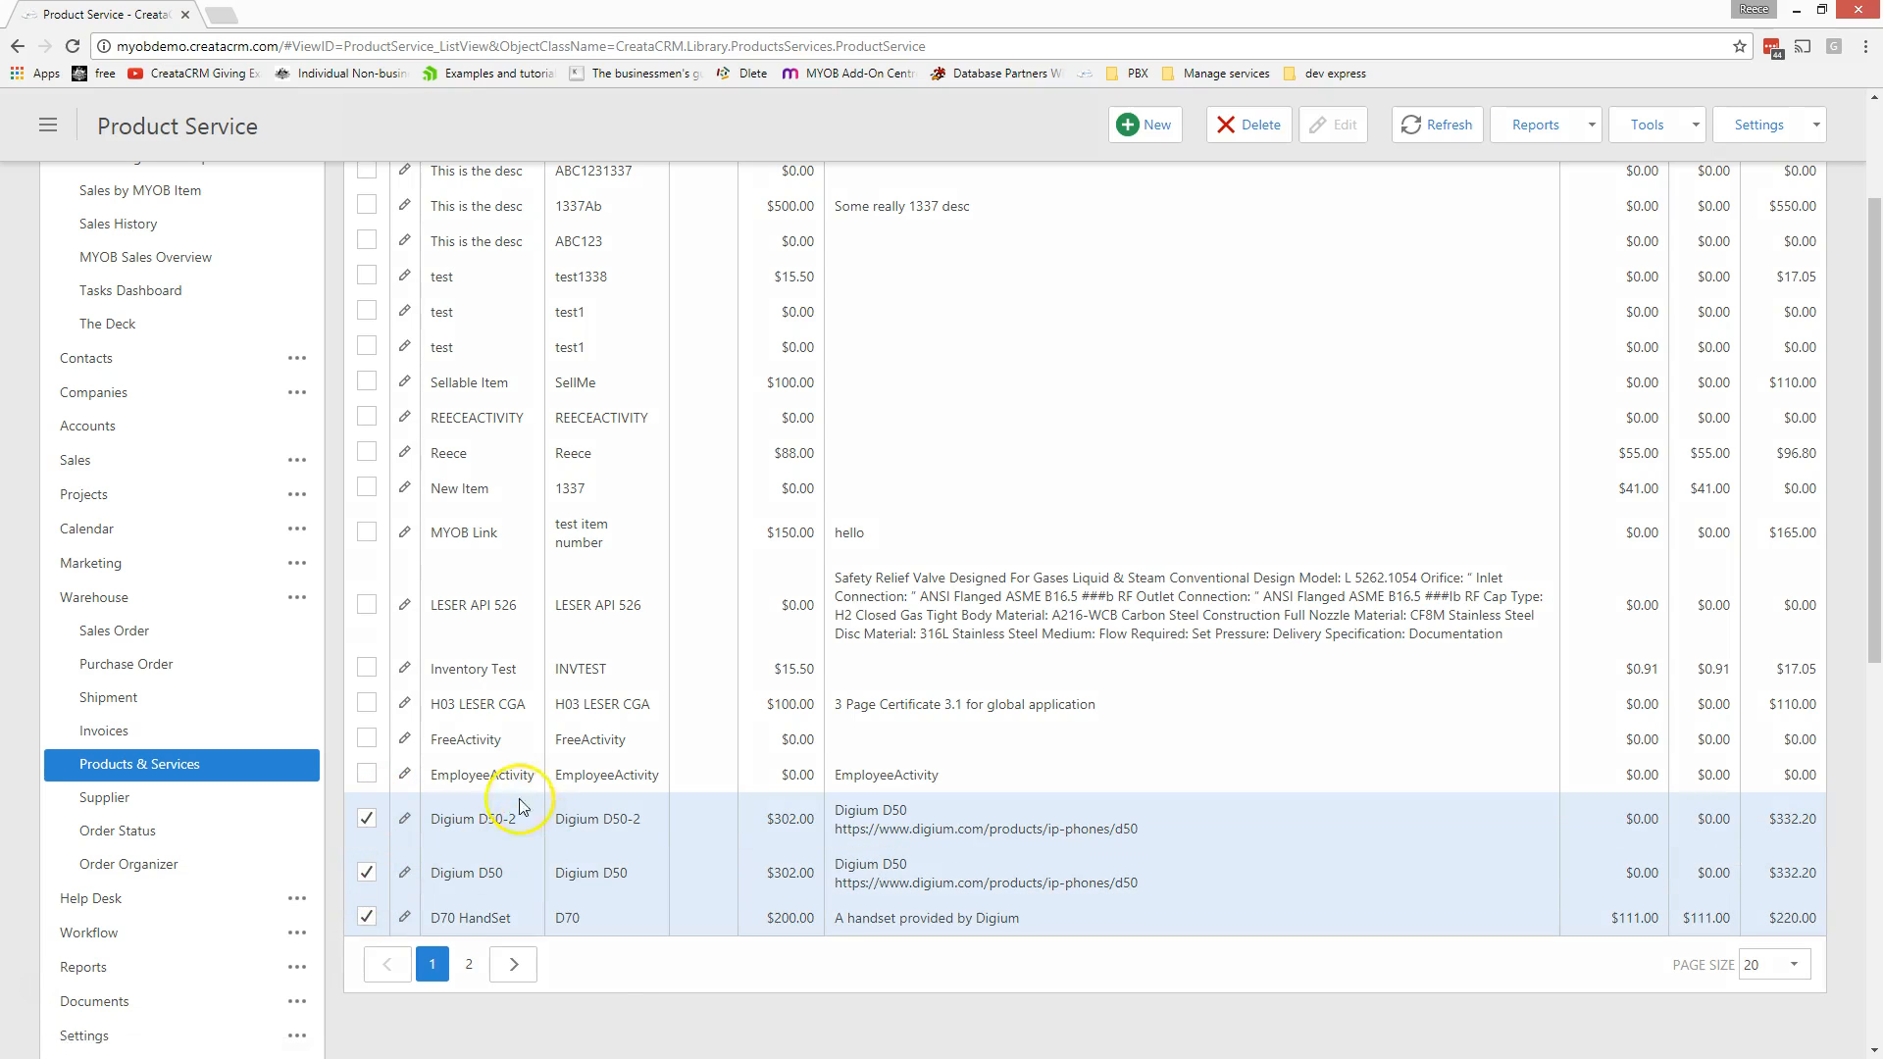
pyautogui.click(371, 707)
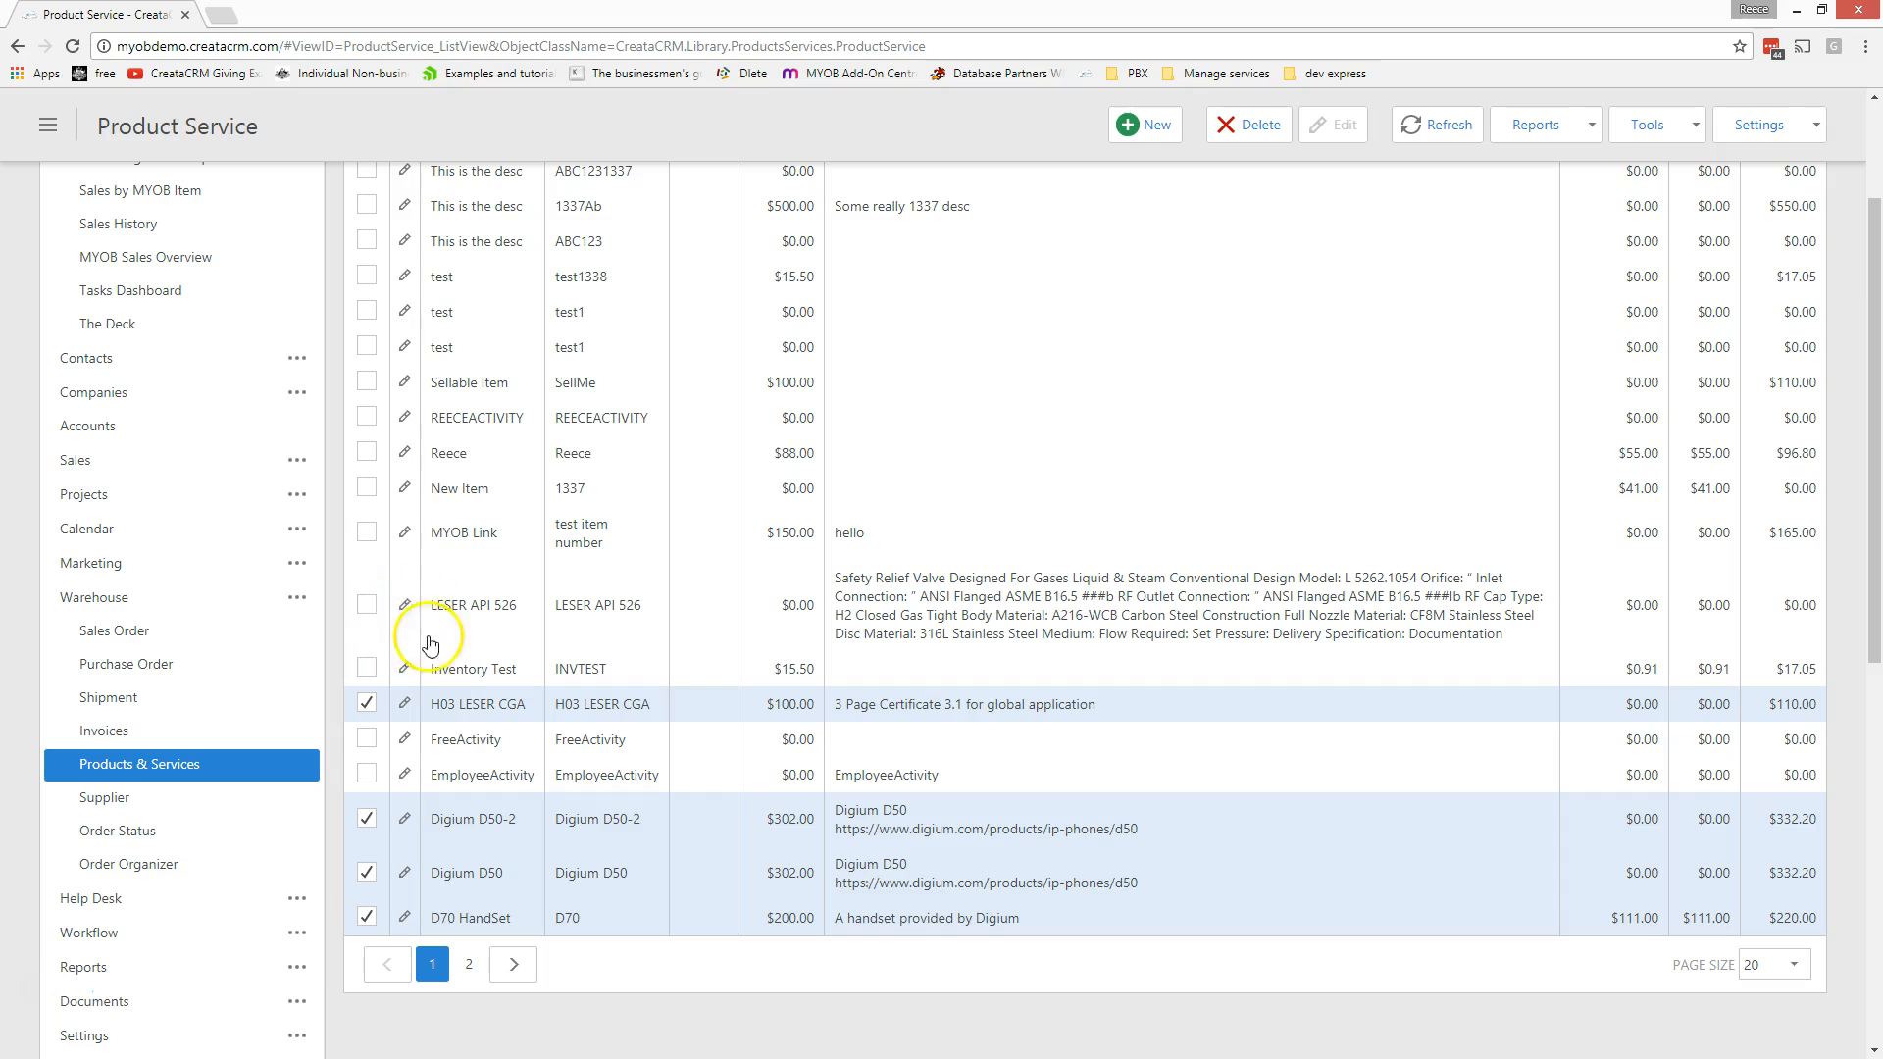
pyautogui.click(368, 605)
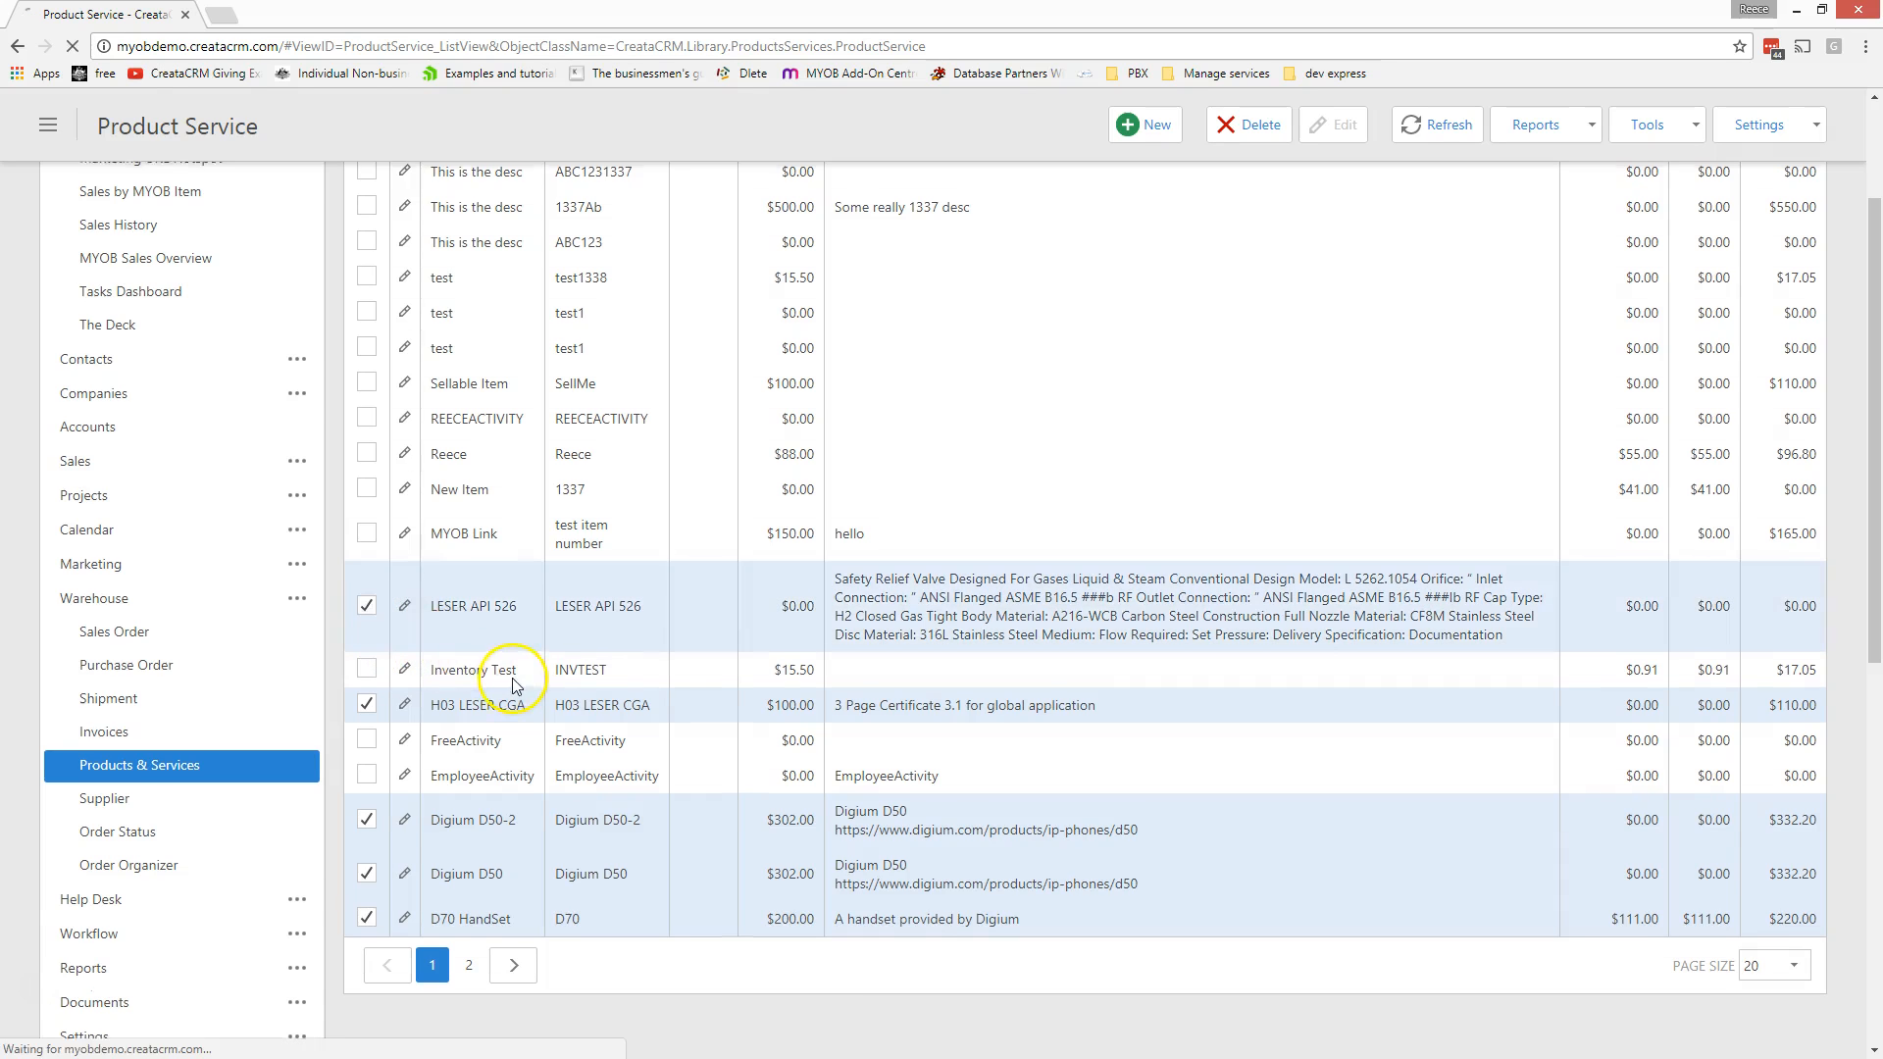
pyautogui.scroll(1, 397, 579)
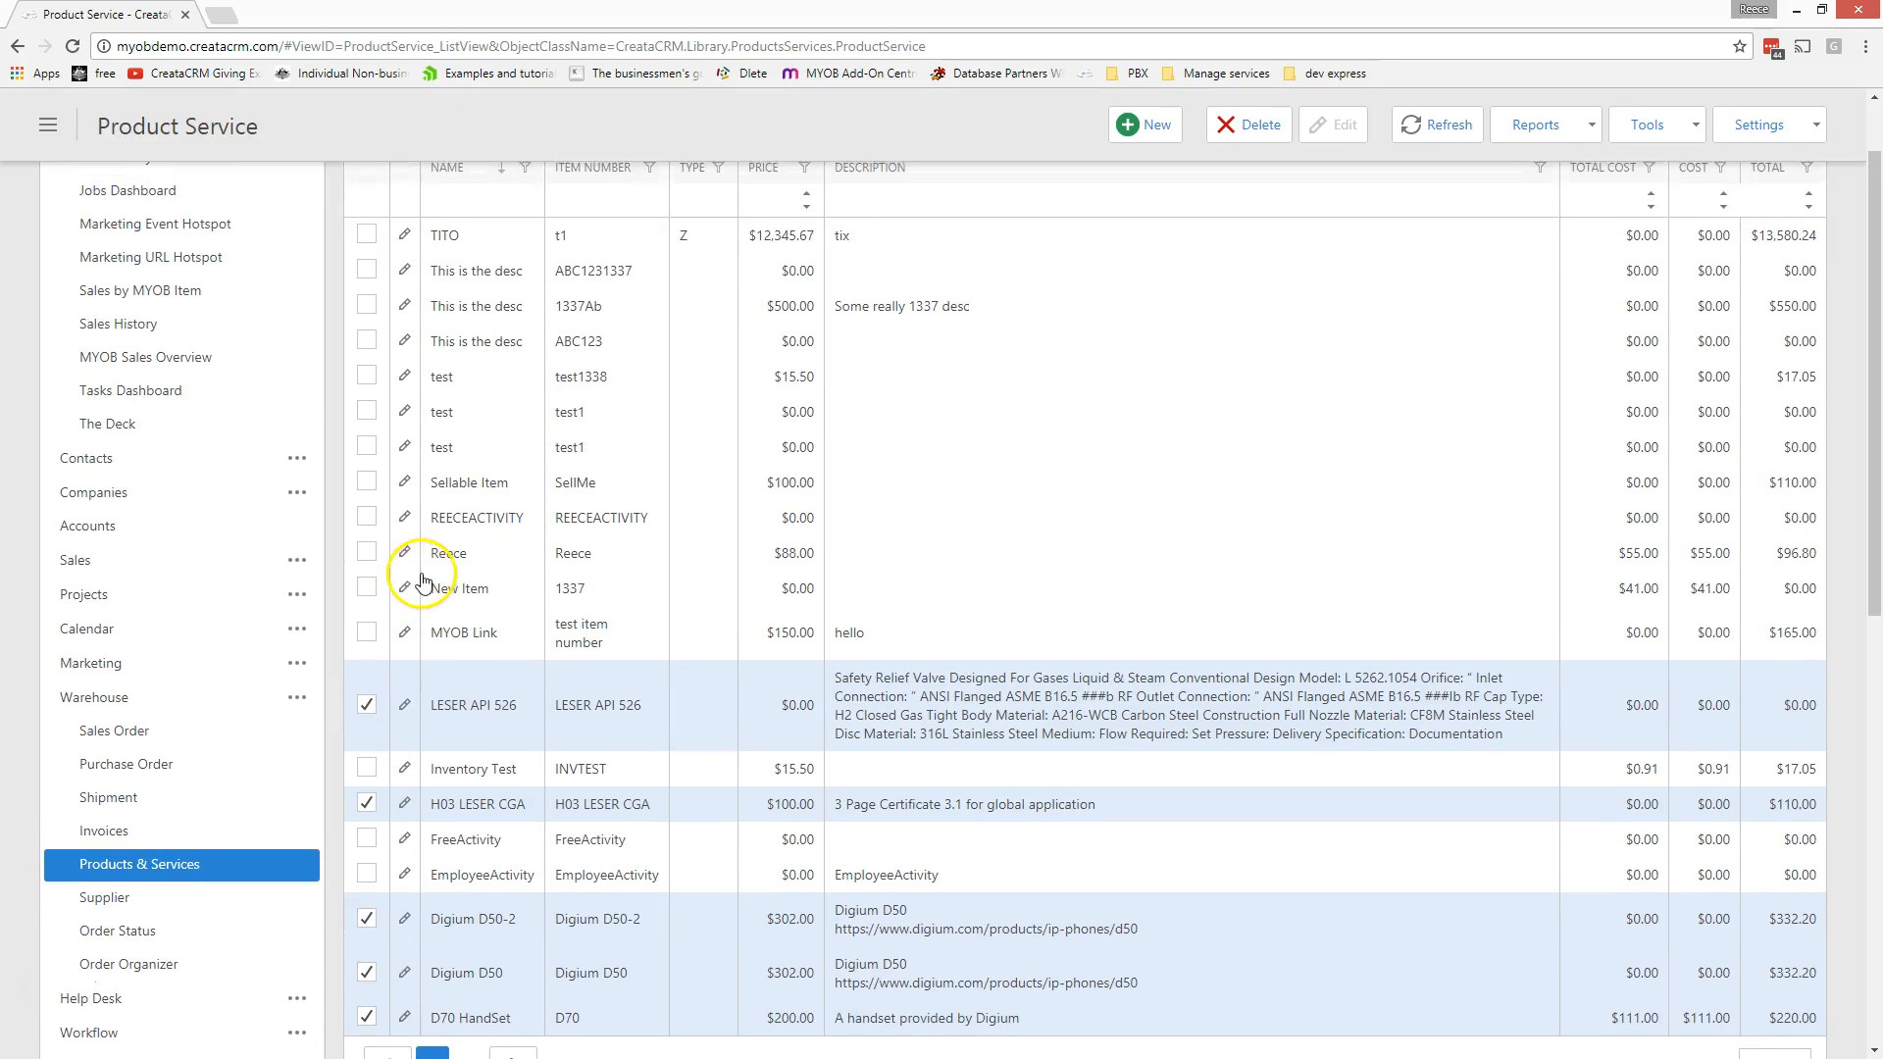
pyautogui.scroll(1, 394, 589)
pyautogui.click(366, 334)
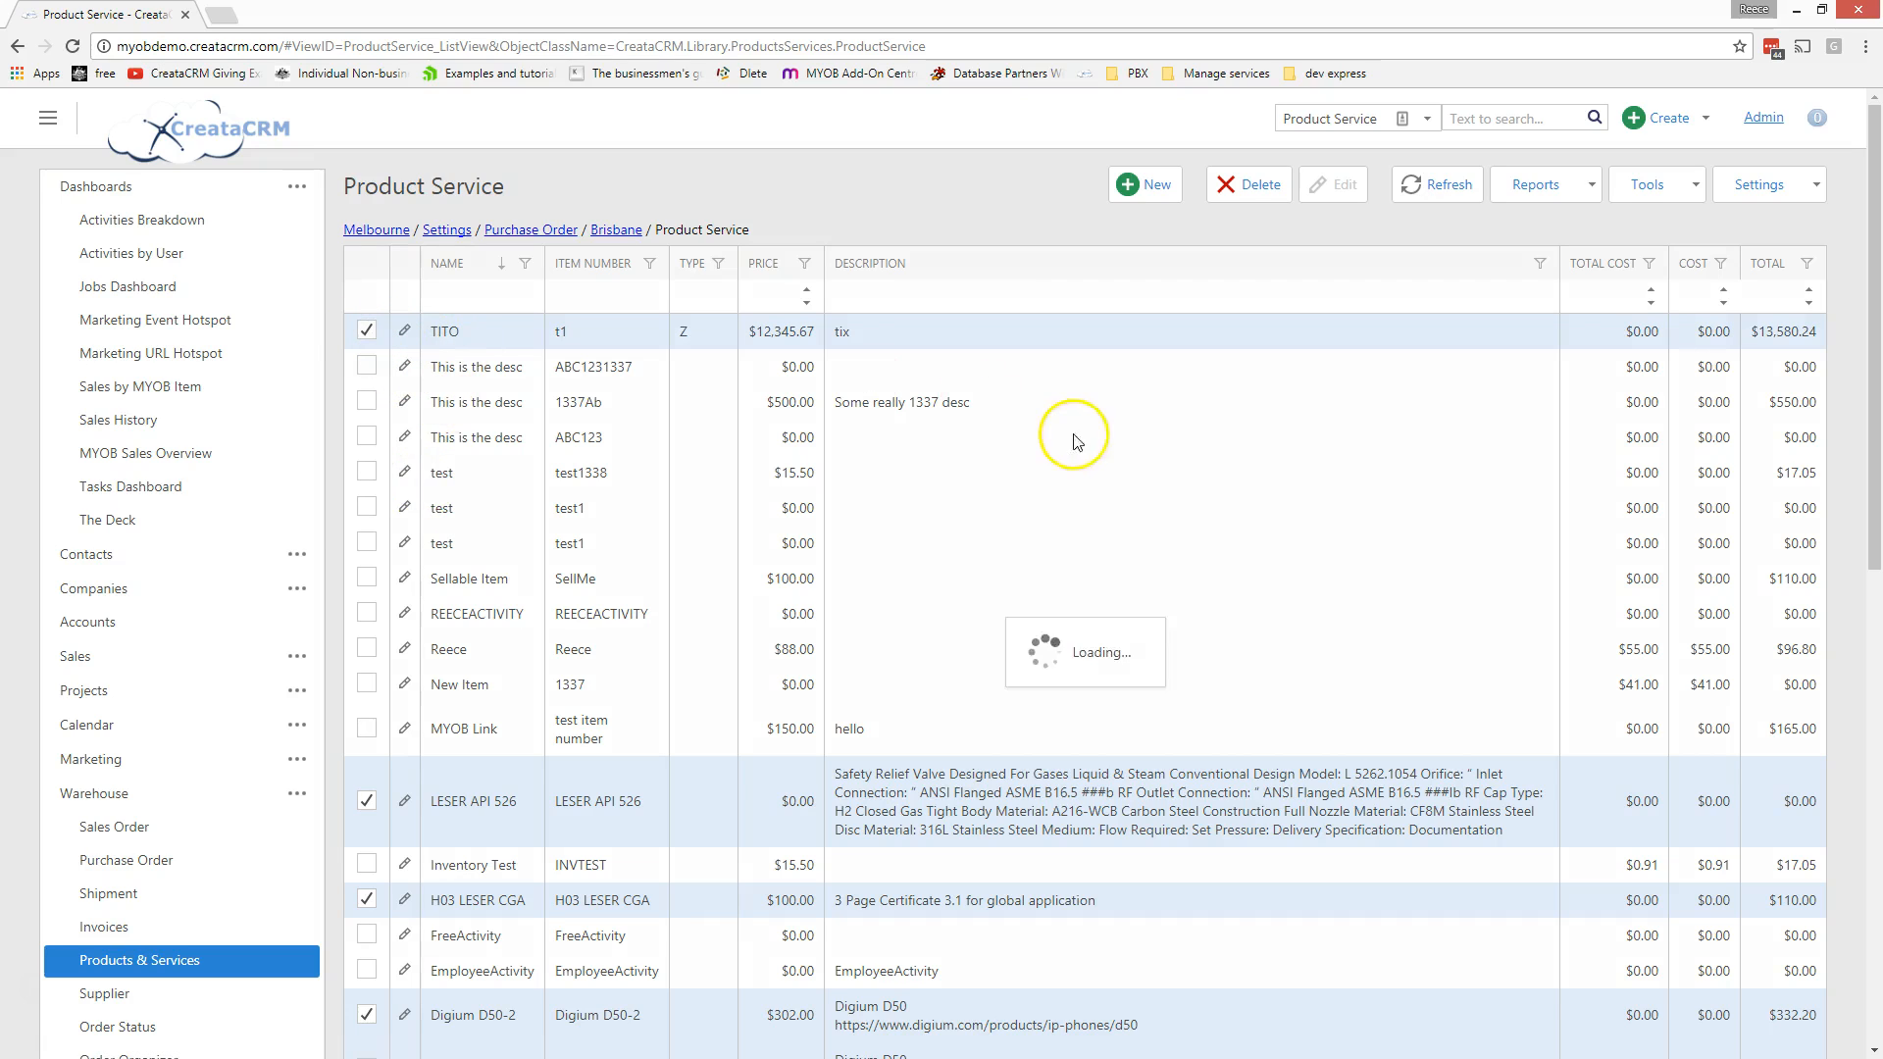
# Step: Add the selected products to the Sydney warehouse as inventory items
pyautogui.click(1684, 188)
pyautogui.click(1687, 221)
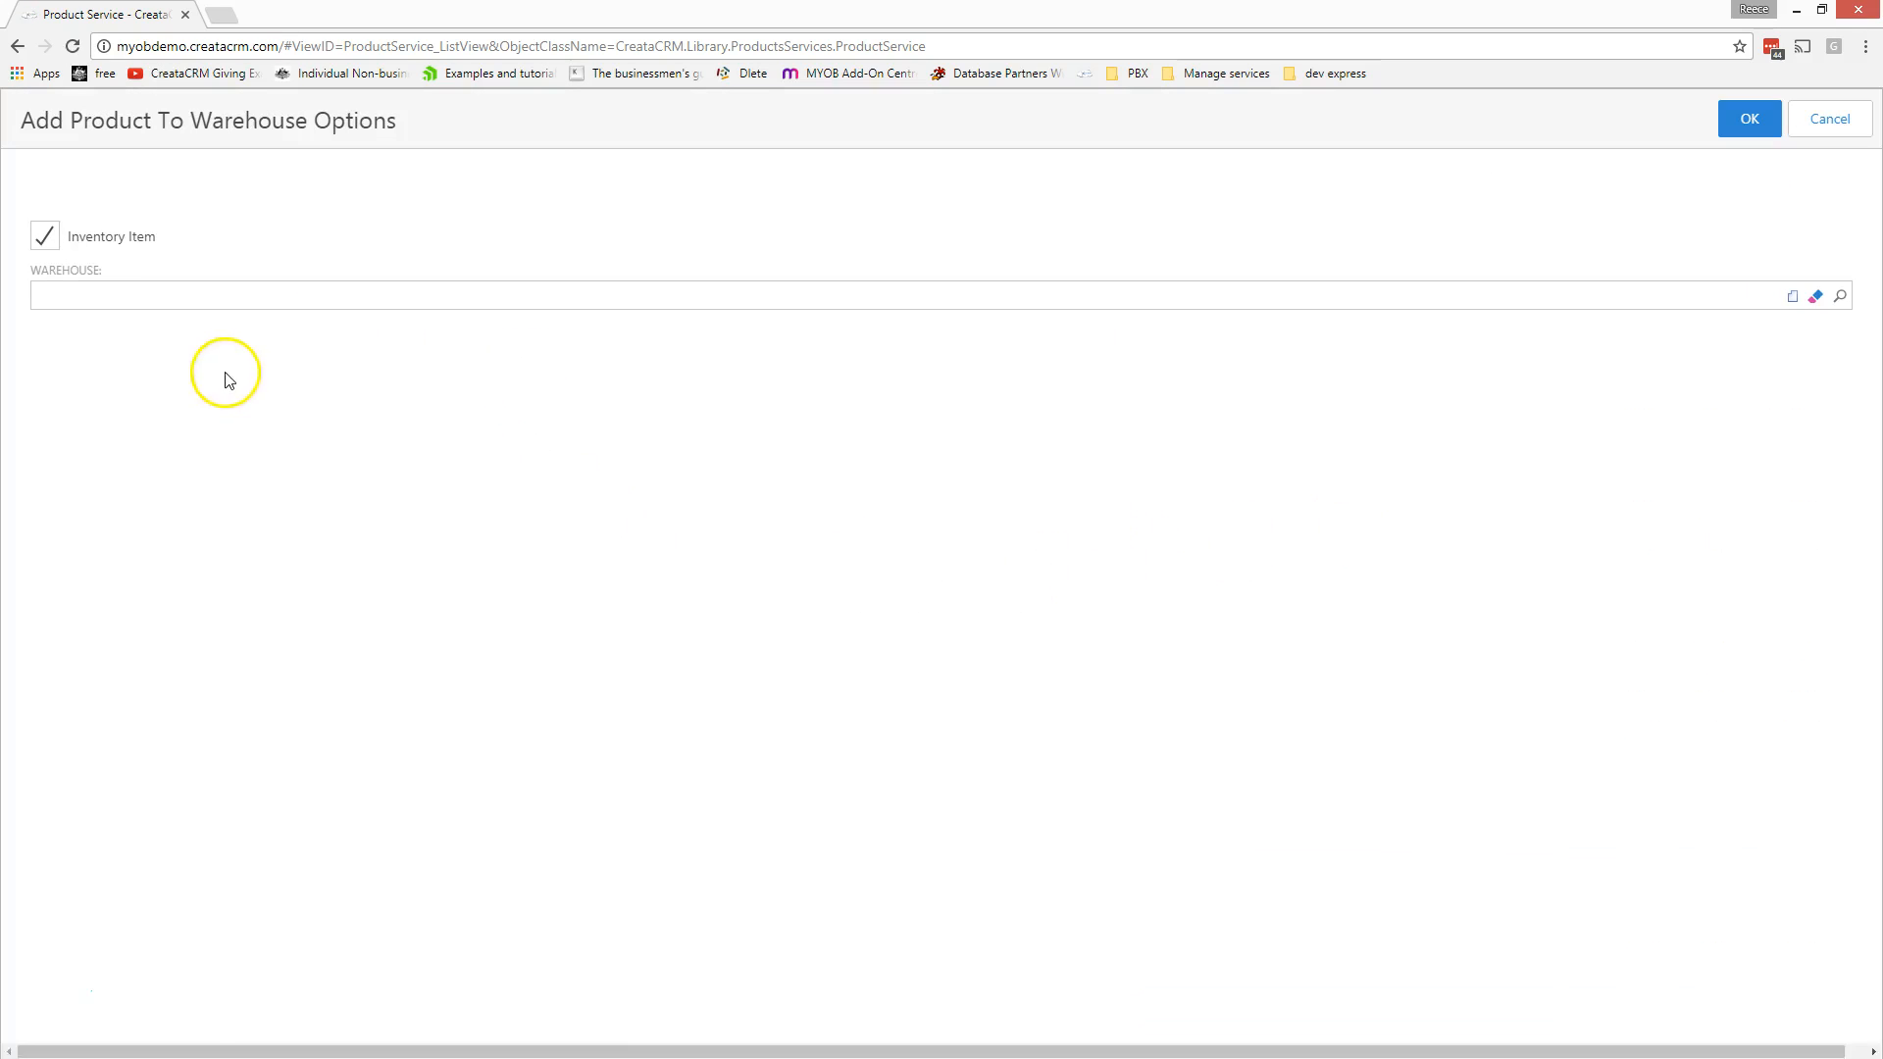
pyautogui.click(86, 301)
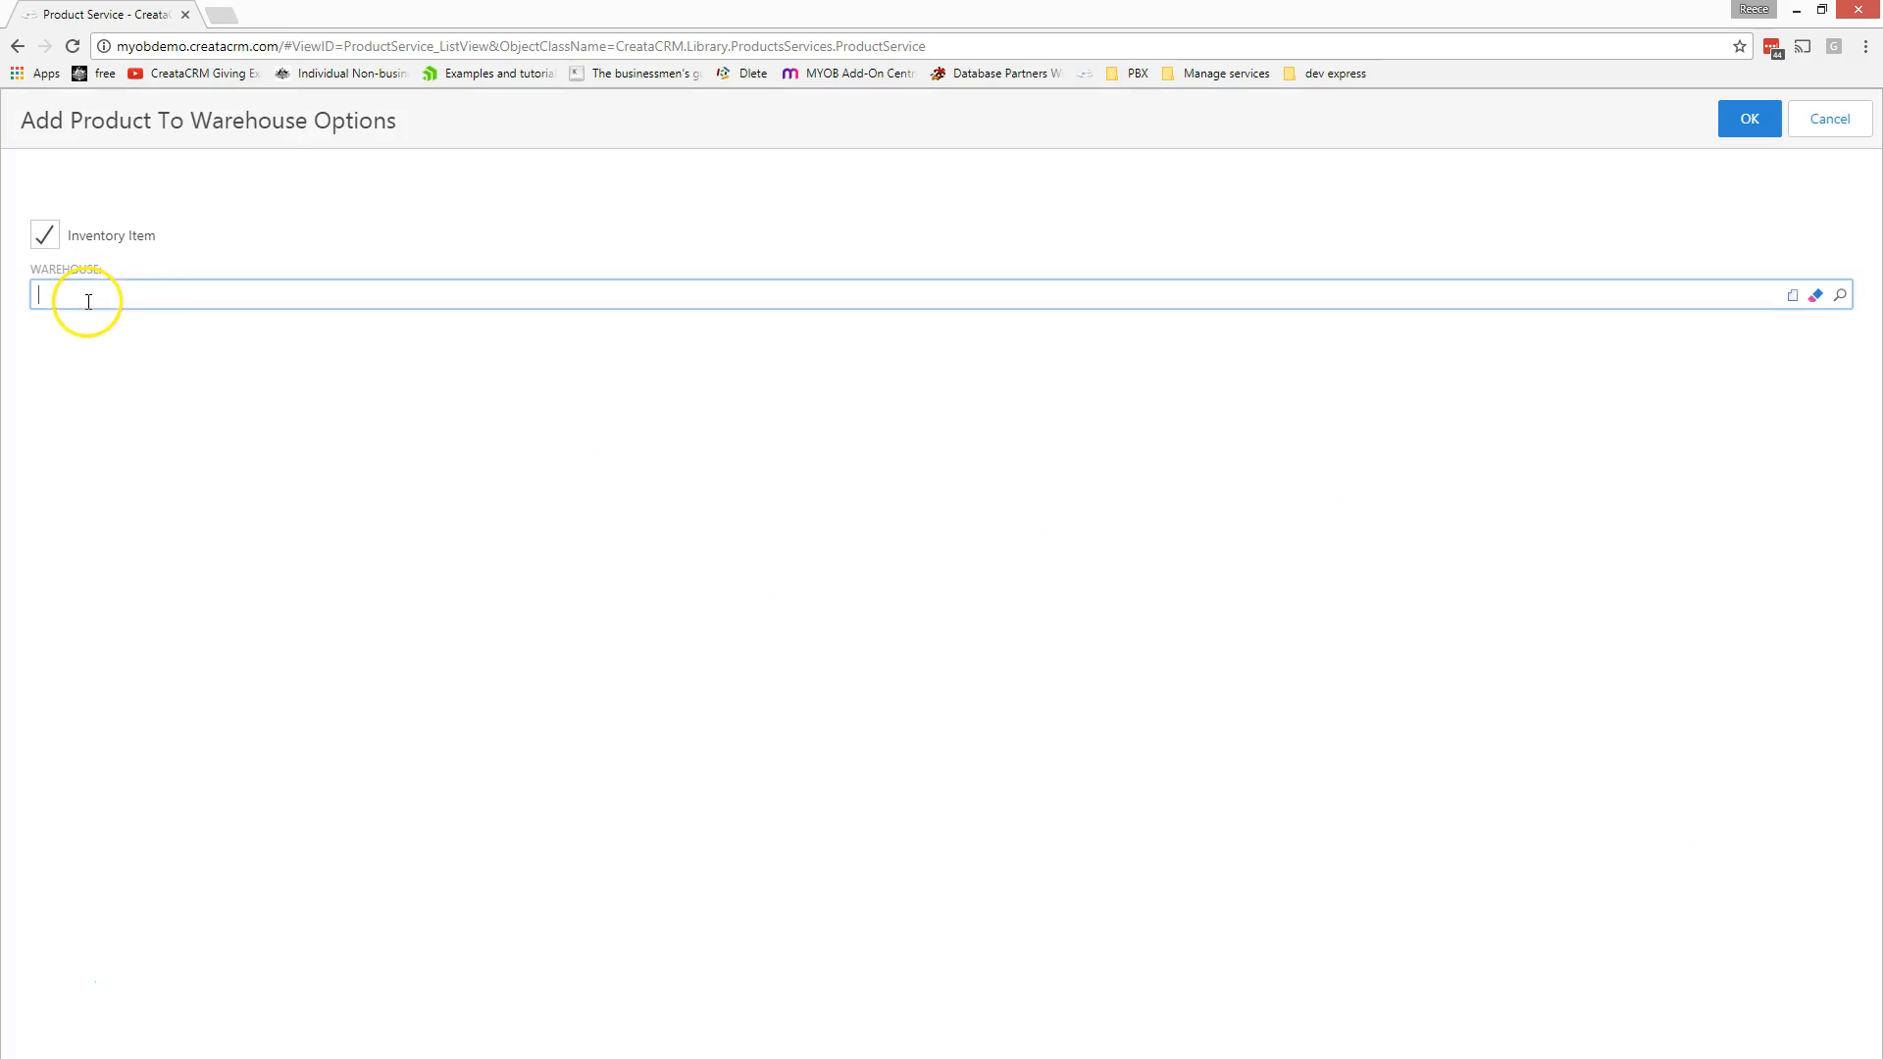
pyautogui.write('sydney')
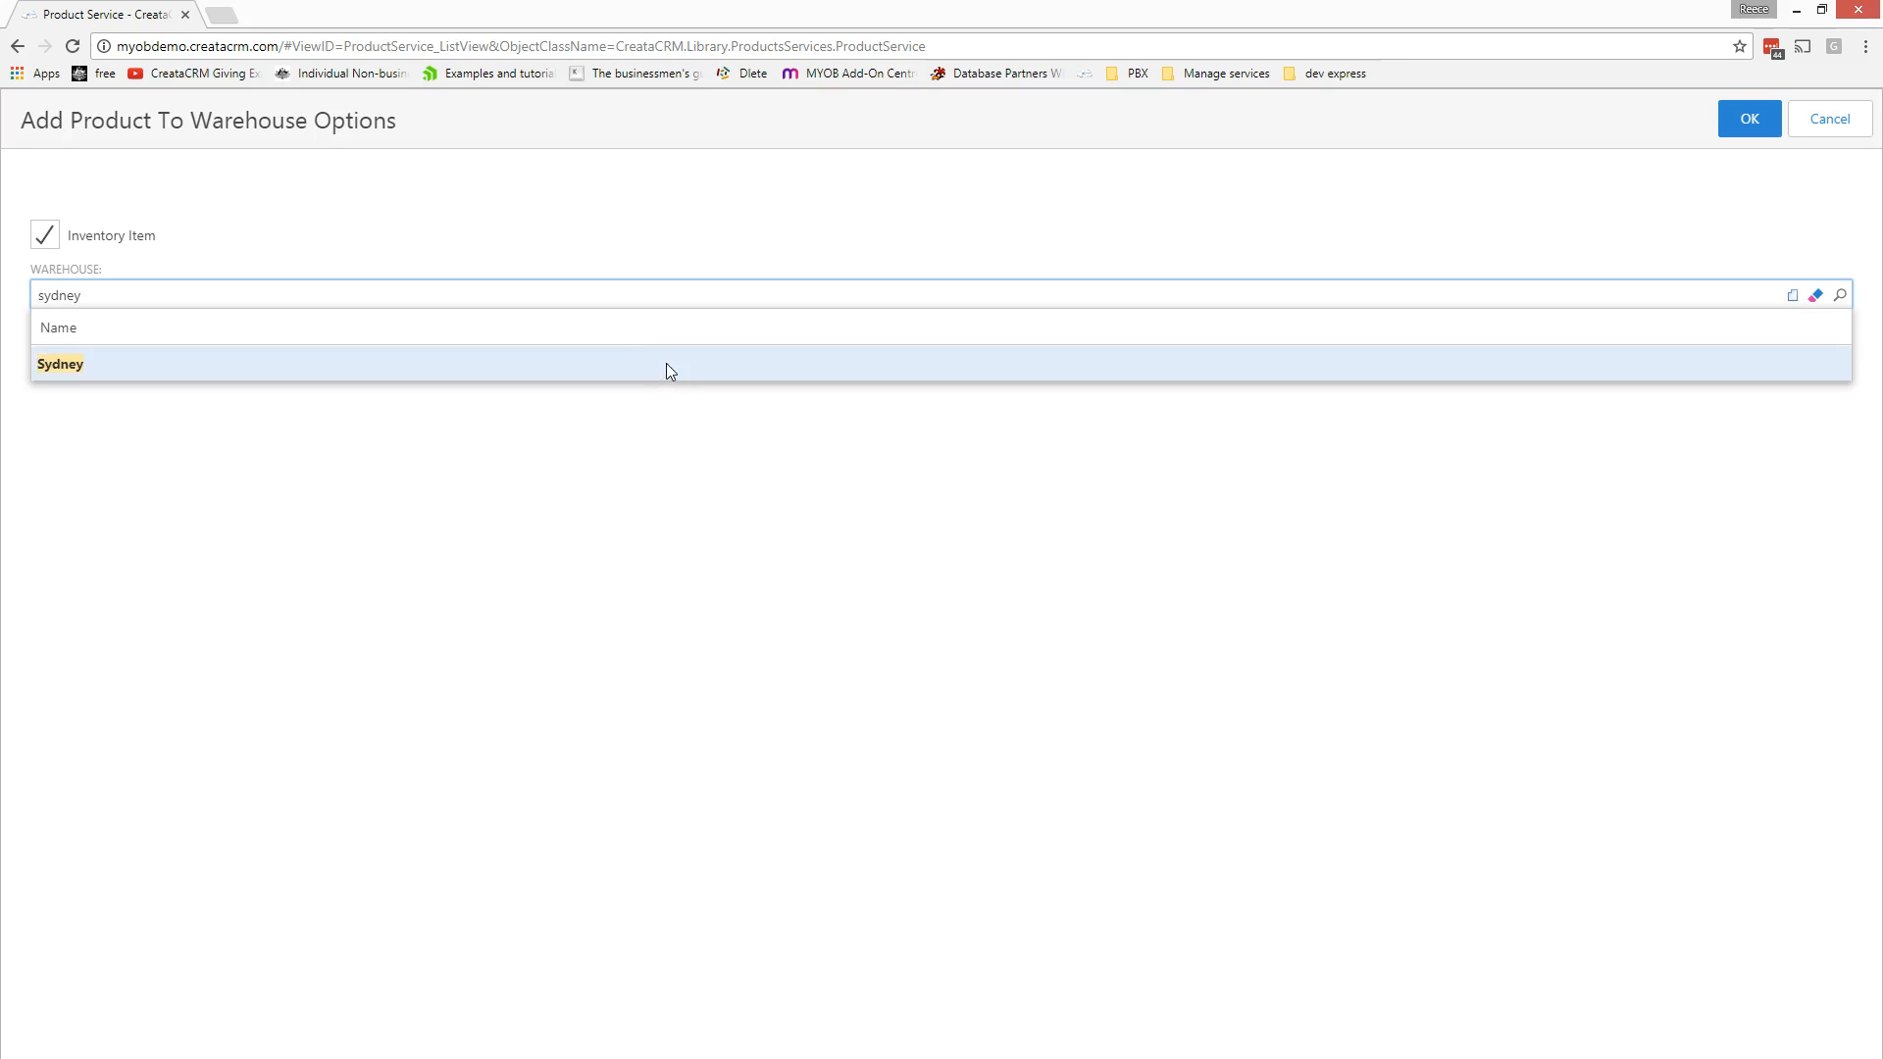
pyautogui.click(667, 363)
pyautogui.click(1742, 124)
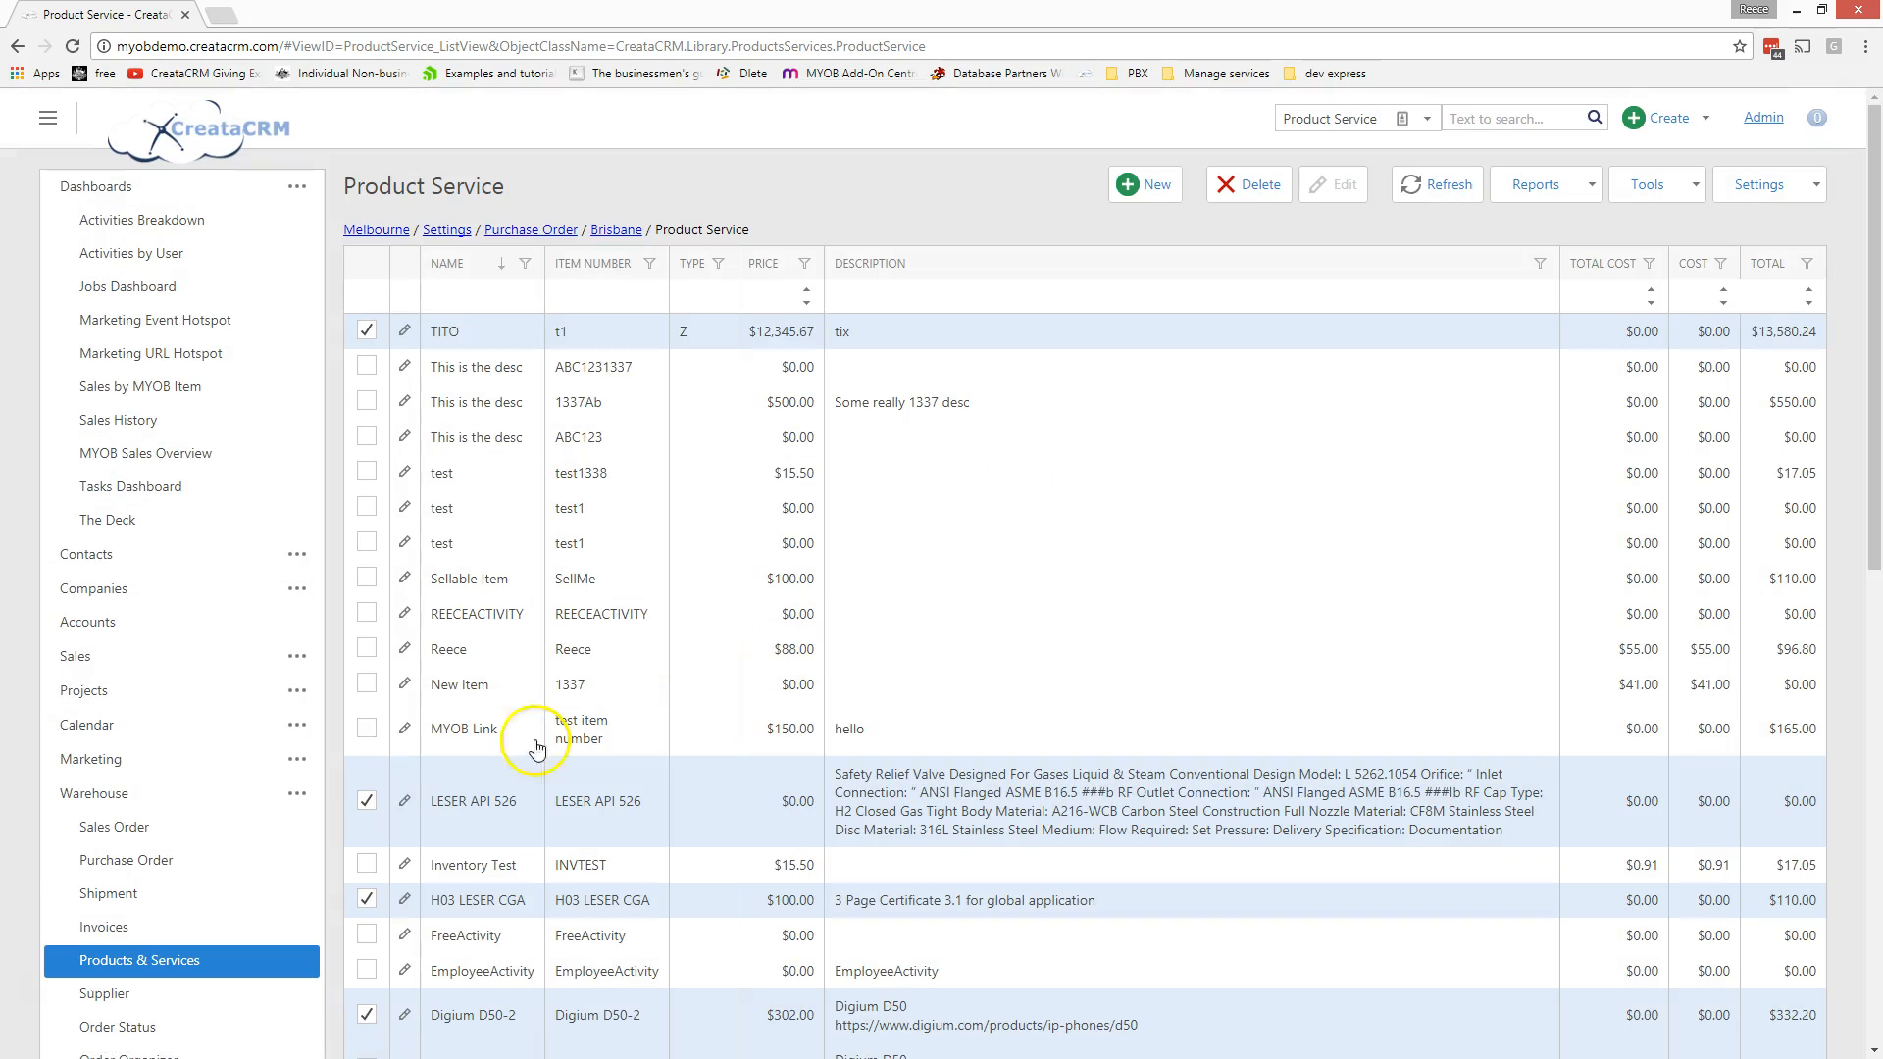
# Step: Deselect TITO, LESER API 526 and H03 LESER CGA, keeping only the Digium D50-2, Digium D50 and D70 HandSet products selected
pyautogui.click(371, 336)
pyautogui.click(366, 800)
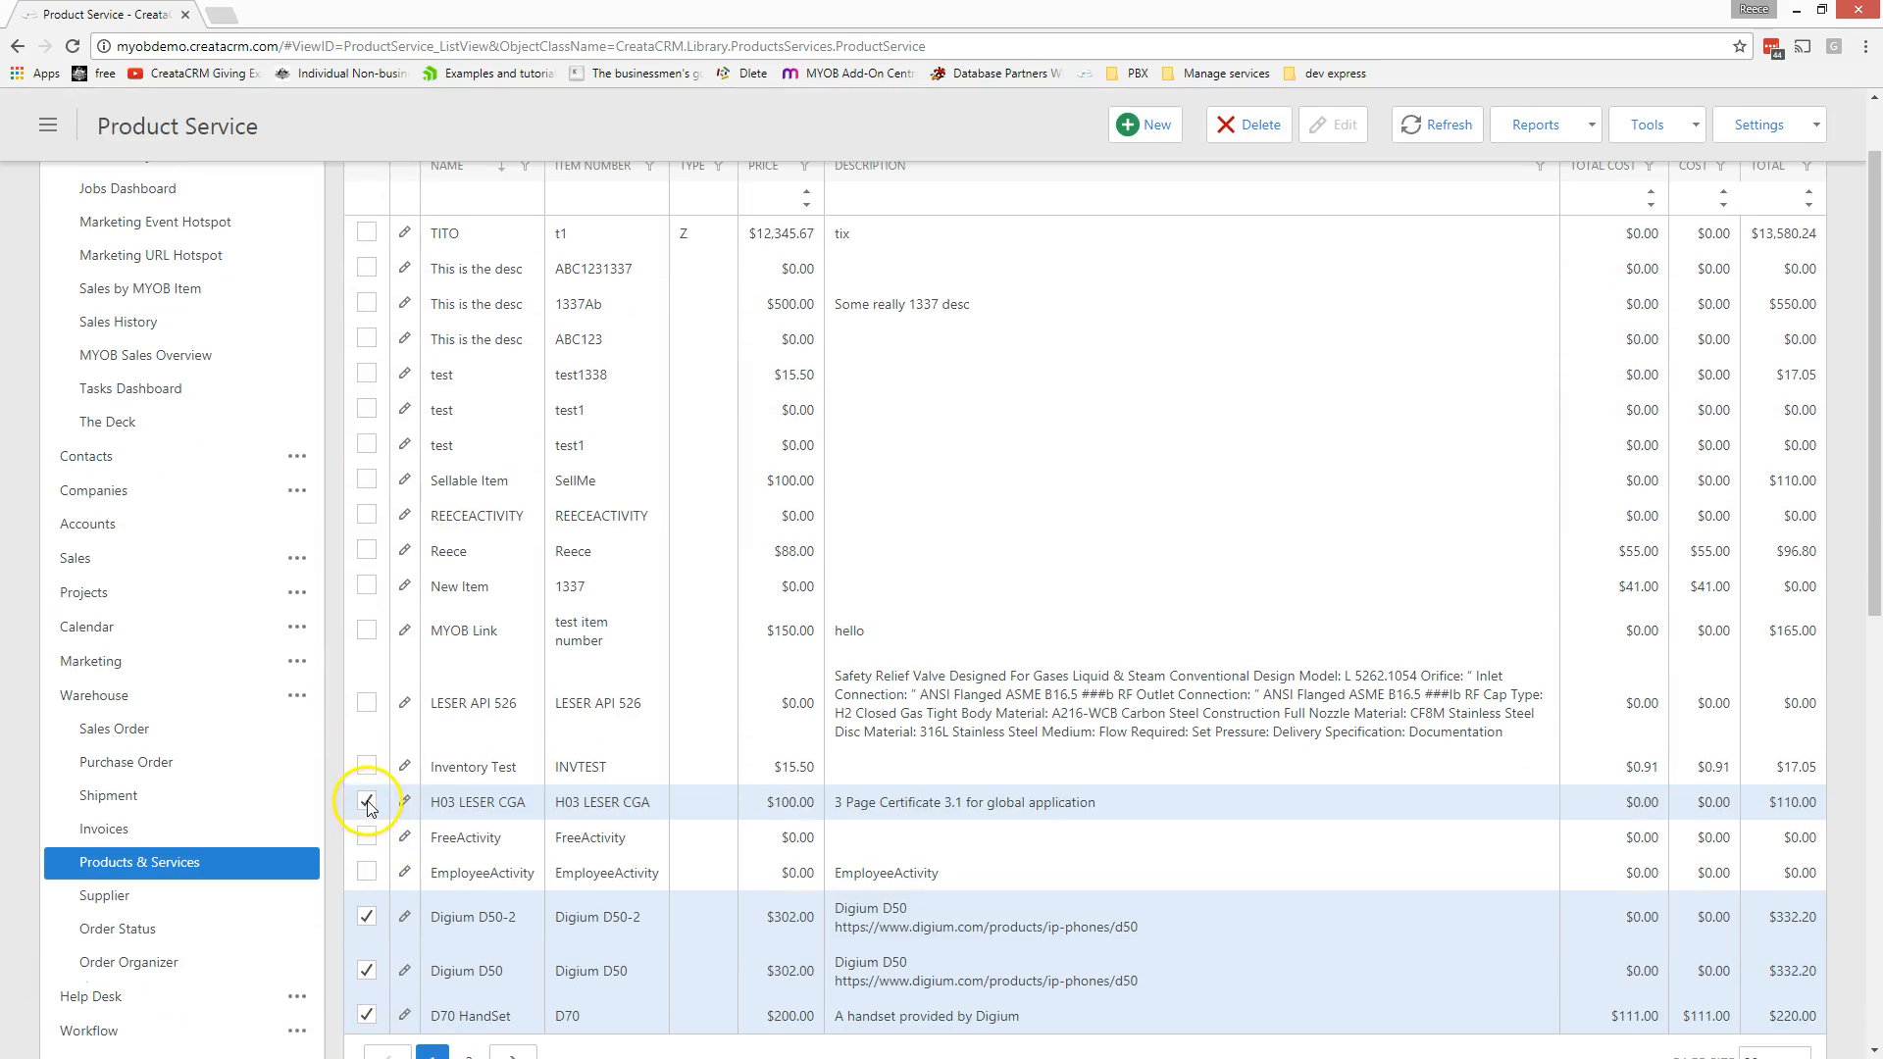
pyautogui.click(366, 803)
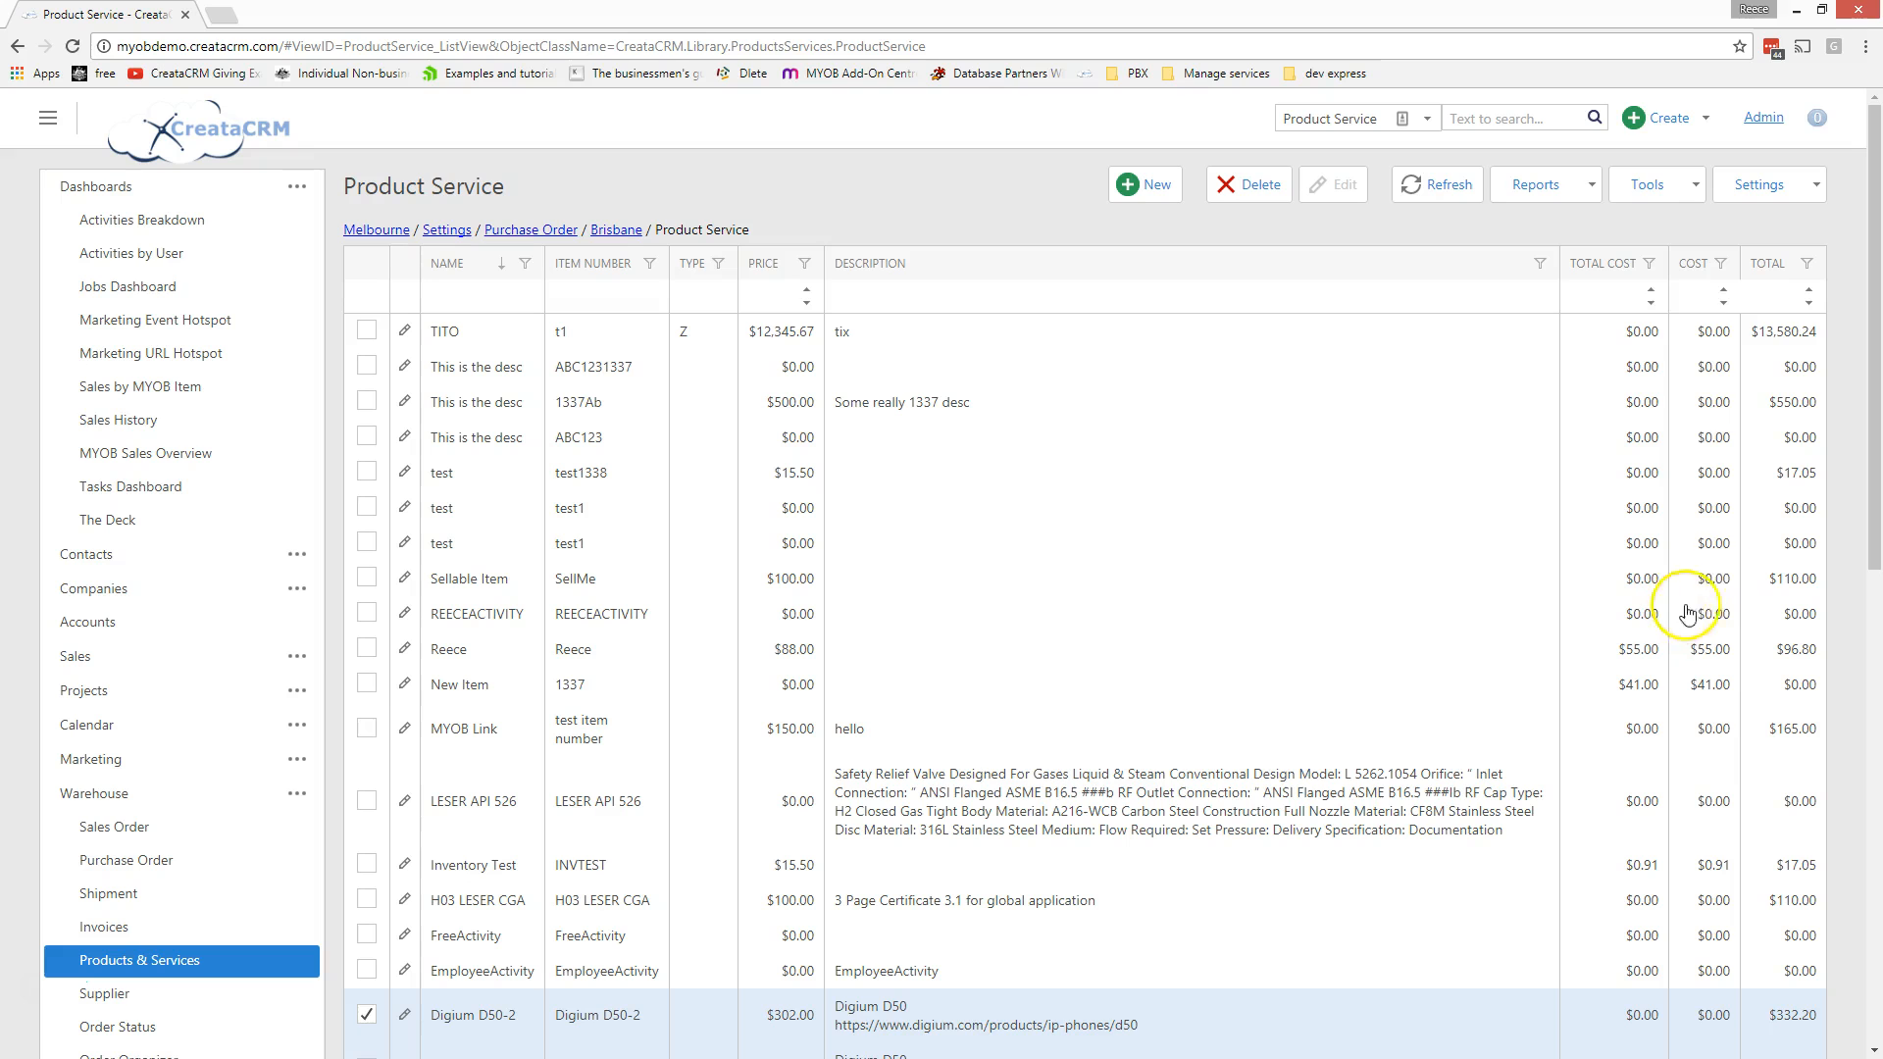
# Step: Add the three selected products to the Melbourne warehouse as inventory items
pyautogui.click(1657, 185)
pyautogui.click(1702, 232)
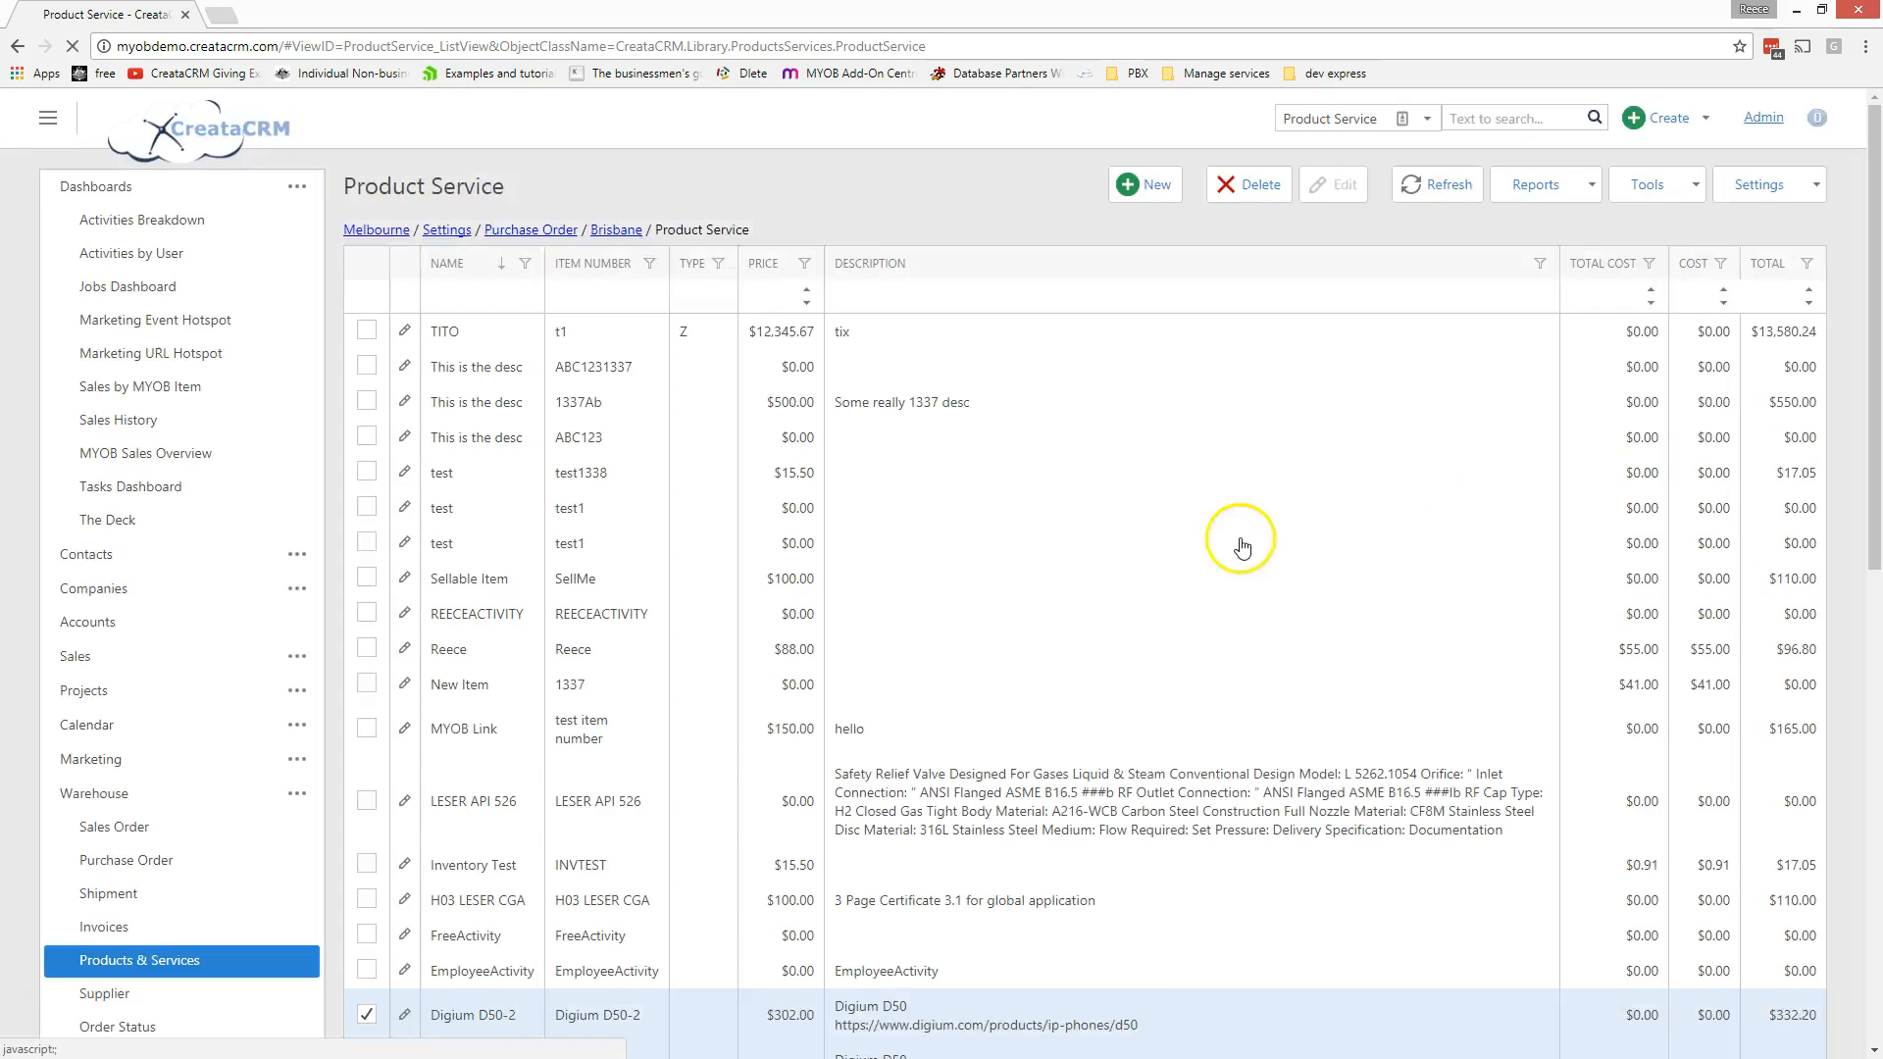
pyautogui.click(190, 299)
pyautogui.write('mel')
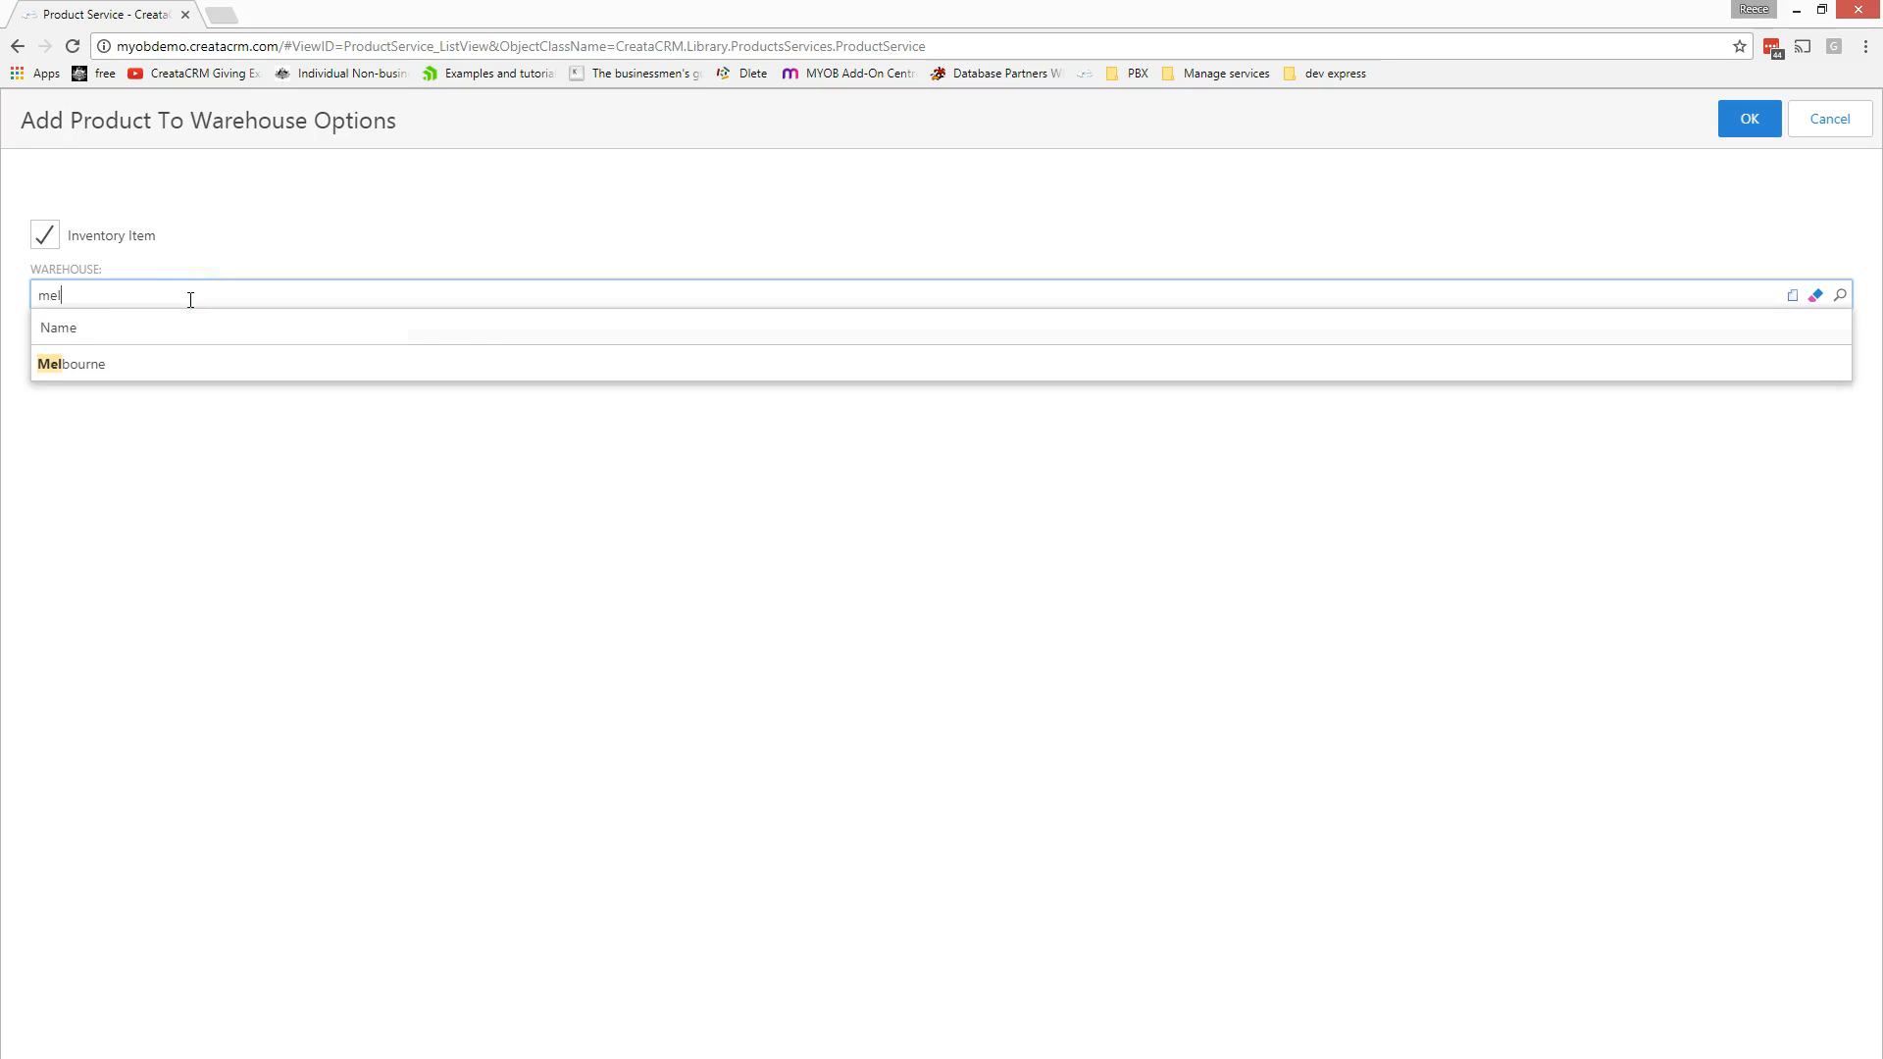
pyautogui.press('Return')
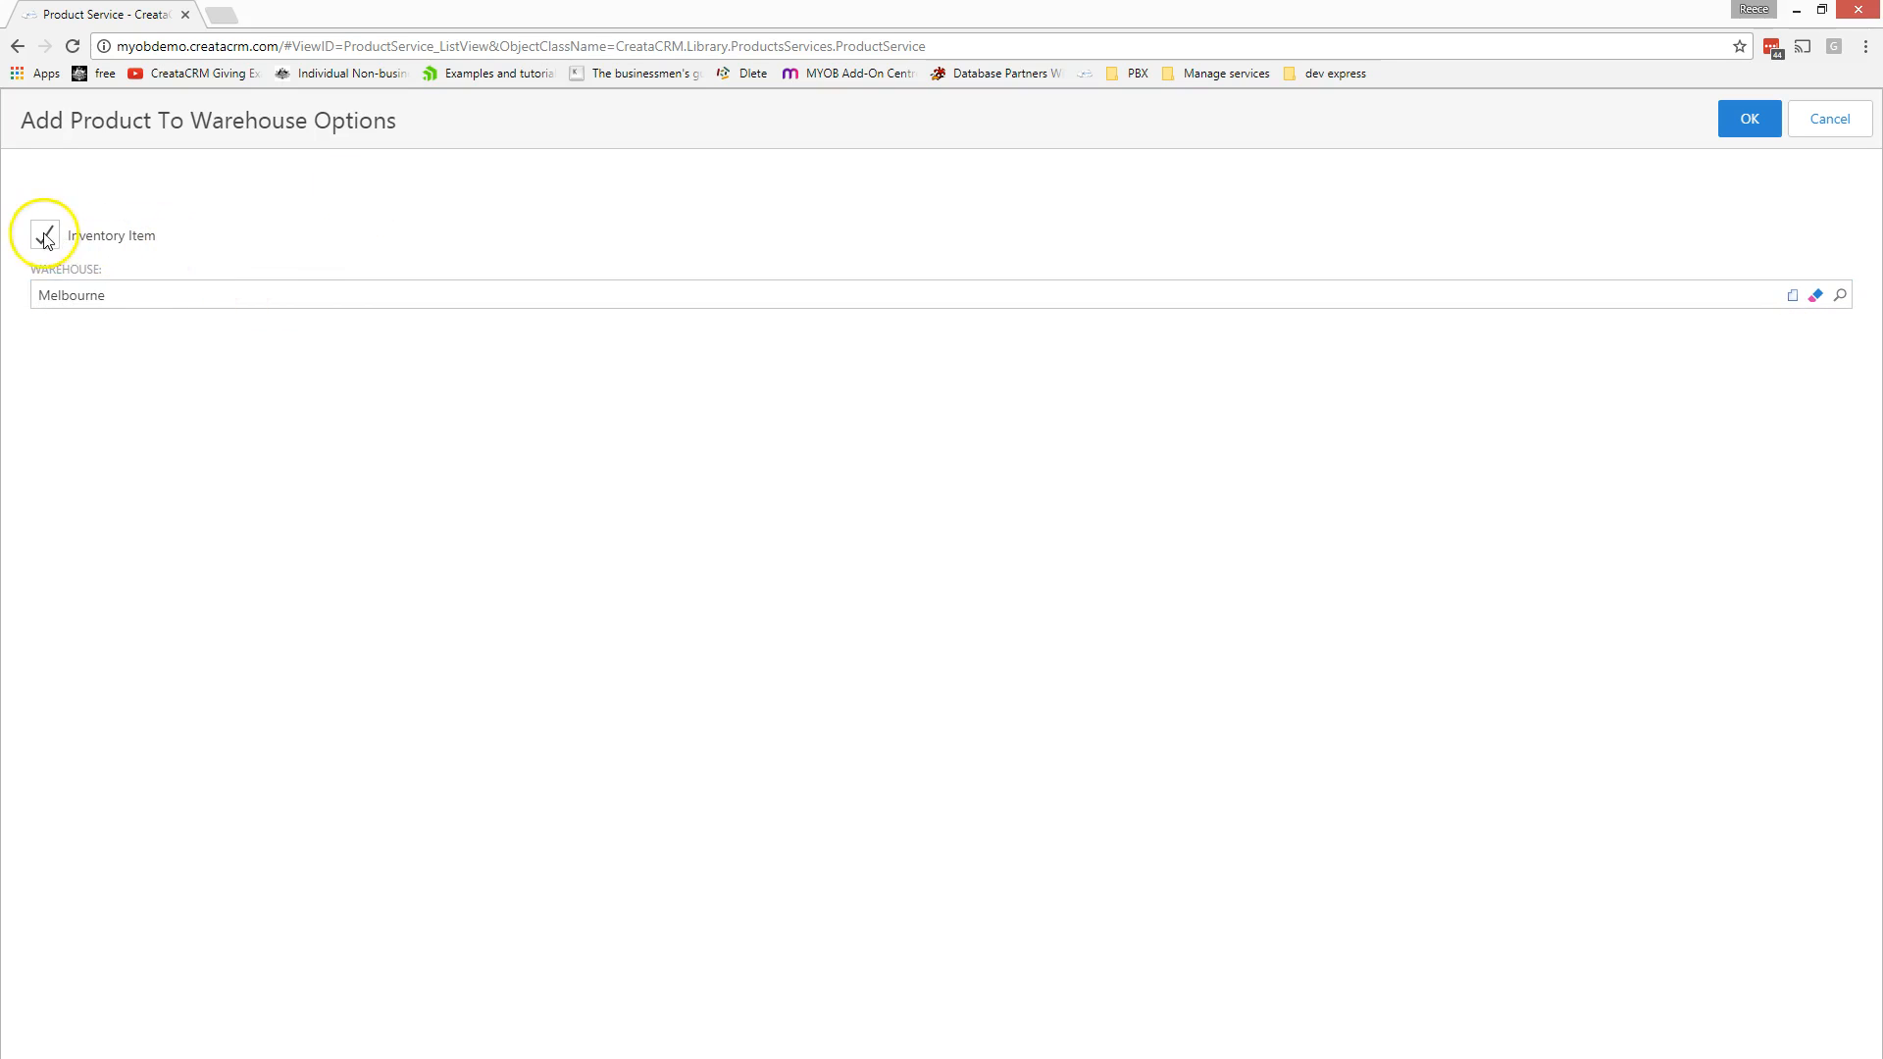
pyautogui.click(1733, 119)
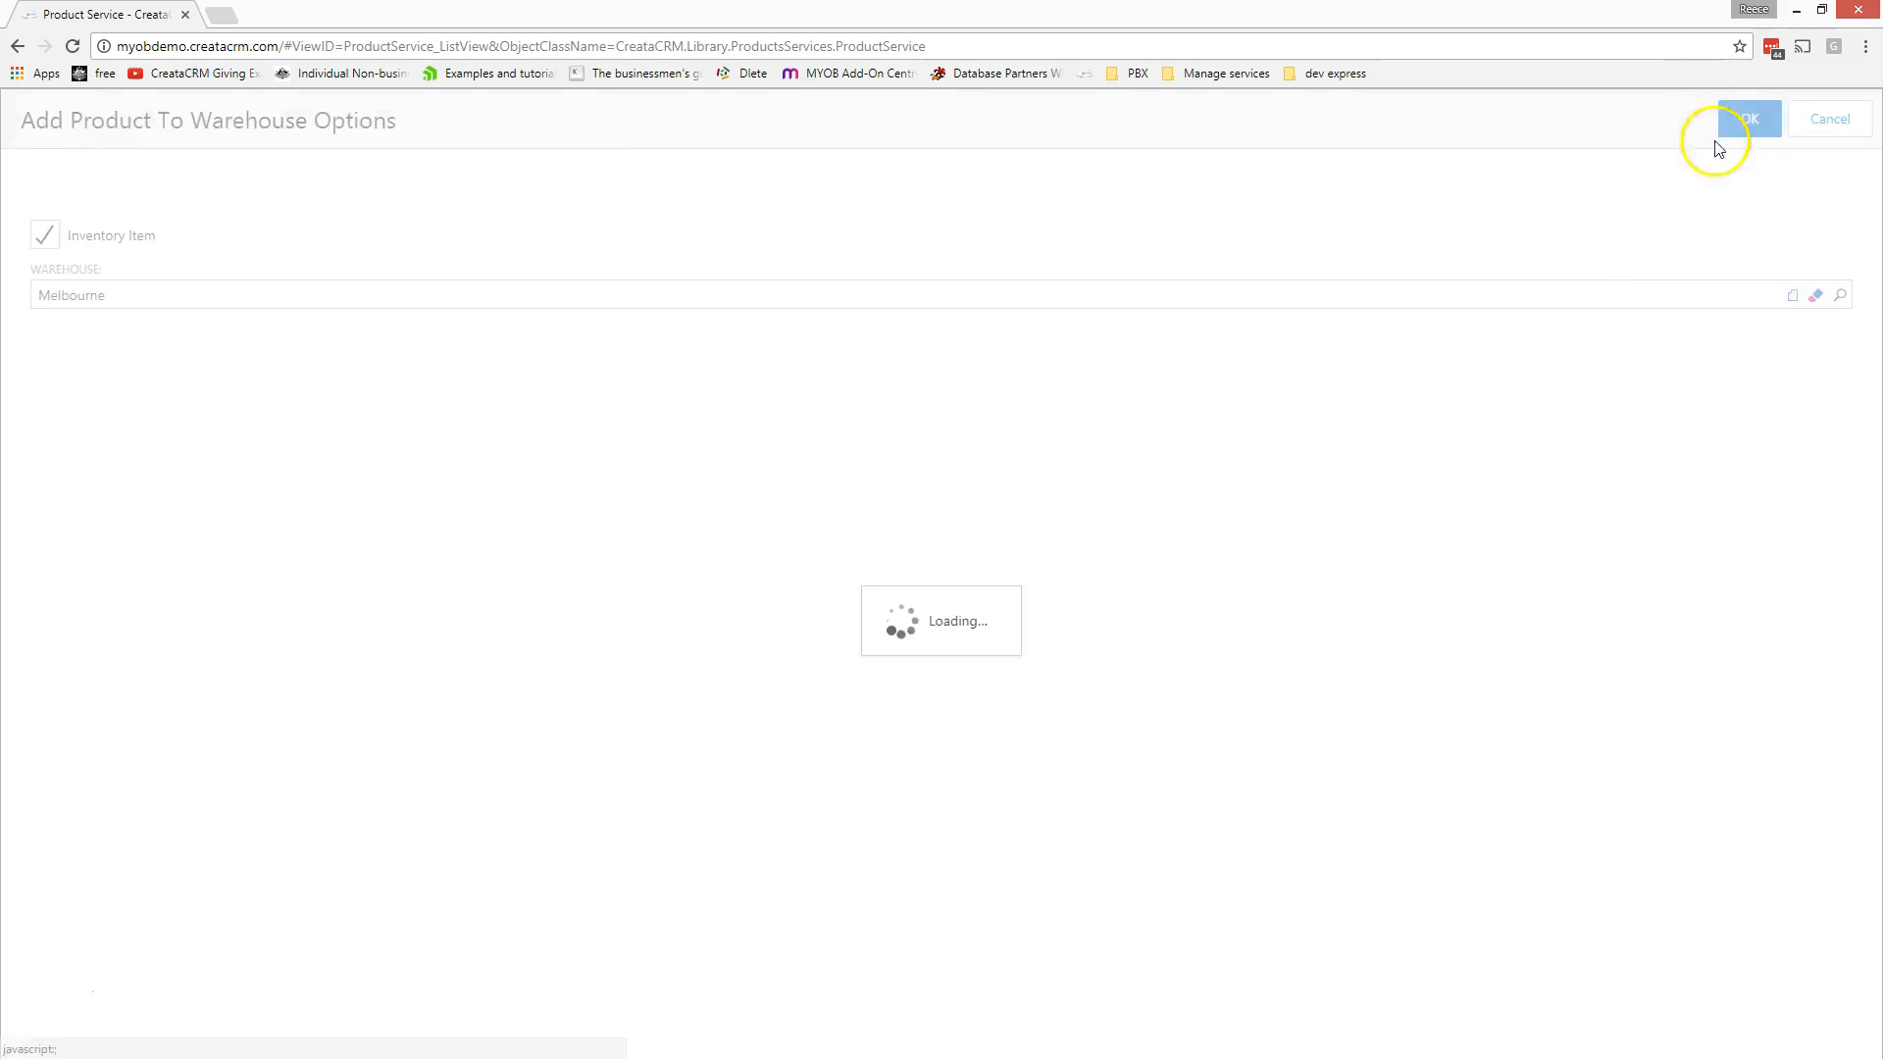
# Step: Open the Sydney warehouse record and start a new stocktake from it
pyautogui.scroll(-1, 1071, 609)
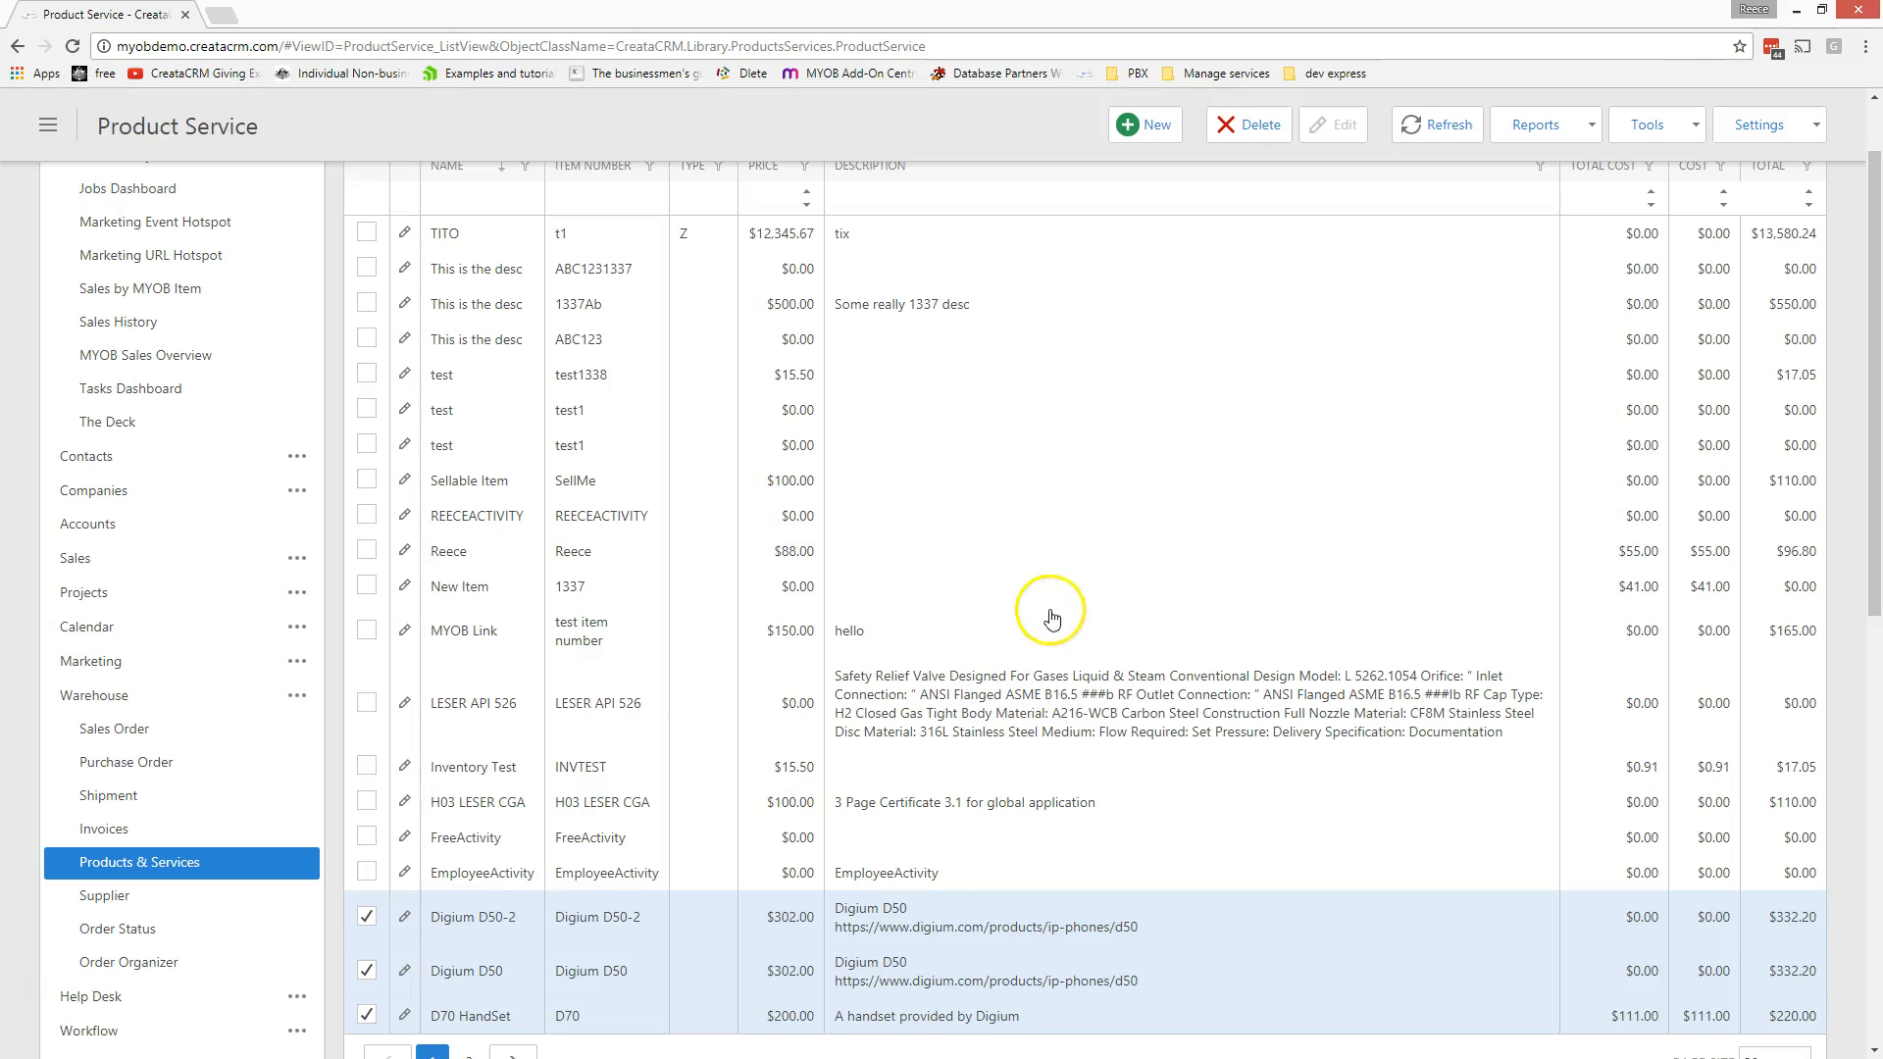
pyautogui.click(197, 698)
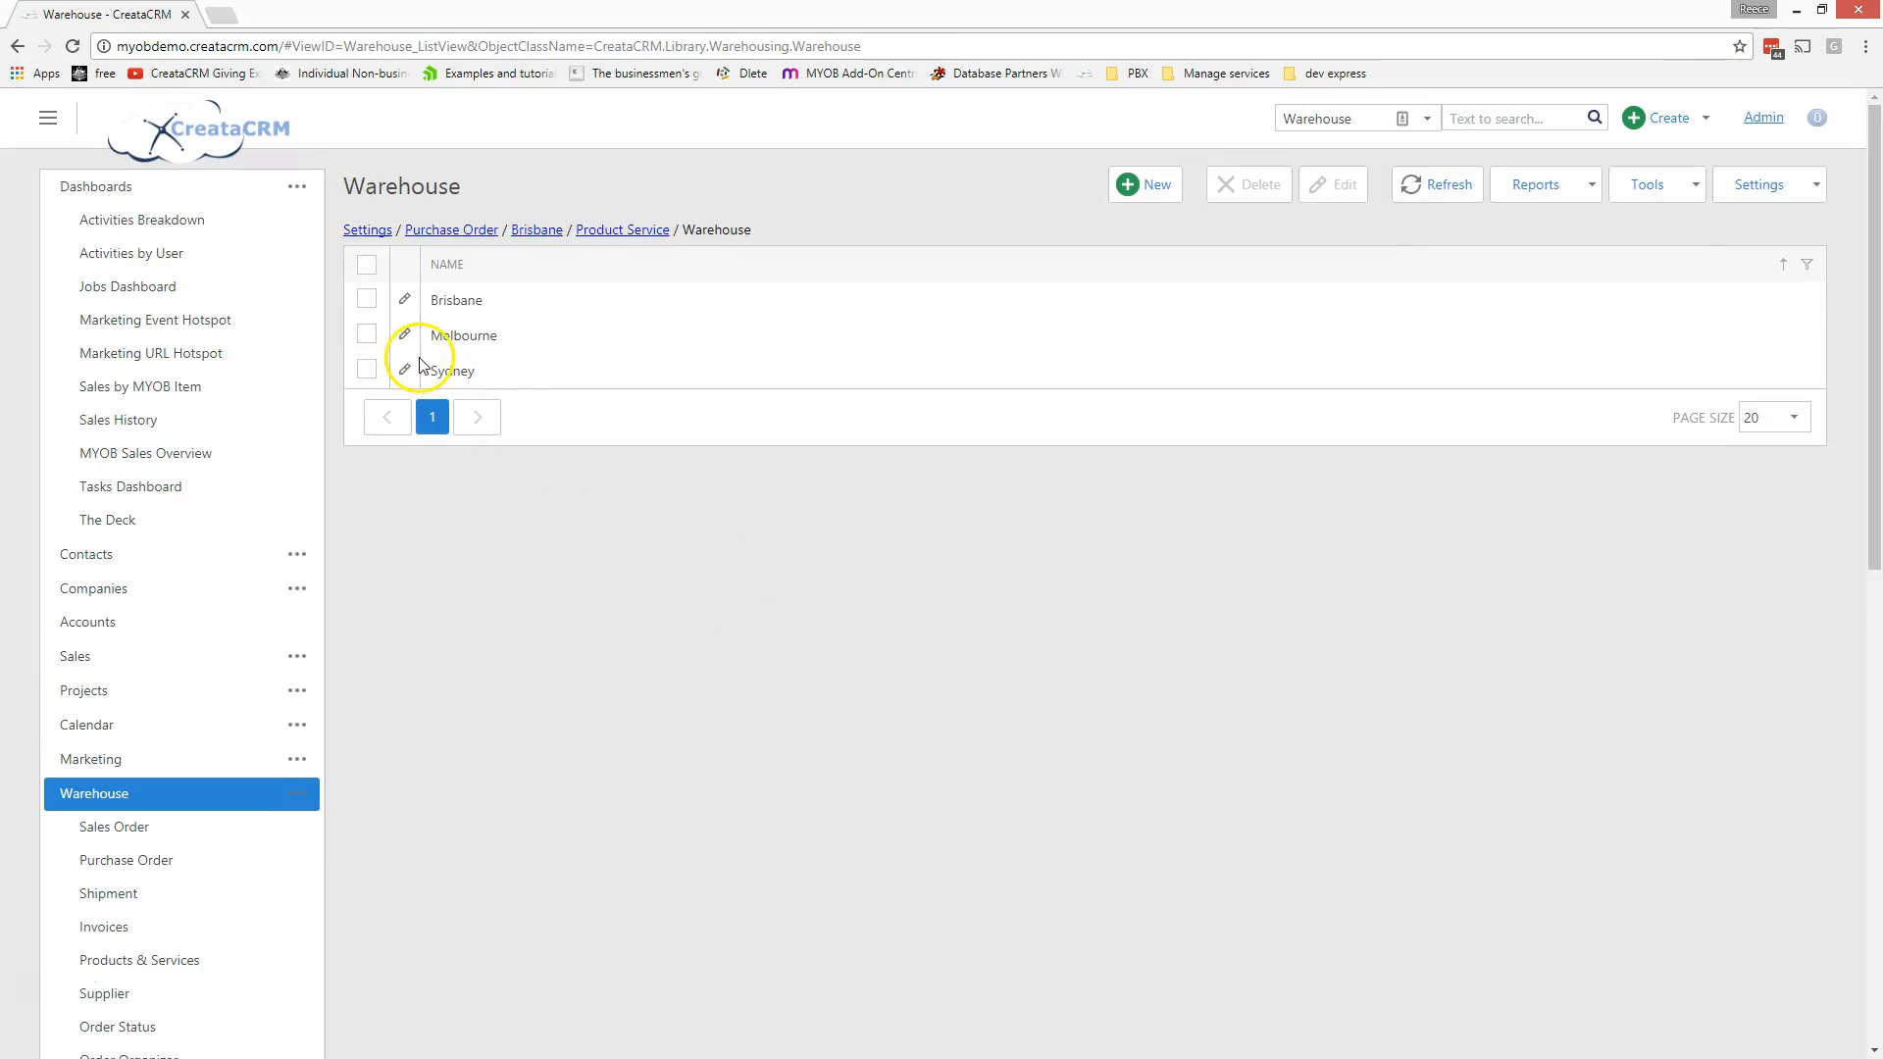
pyautogui.click(441, 370)
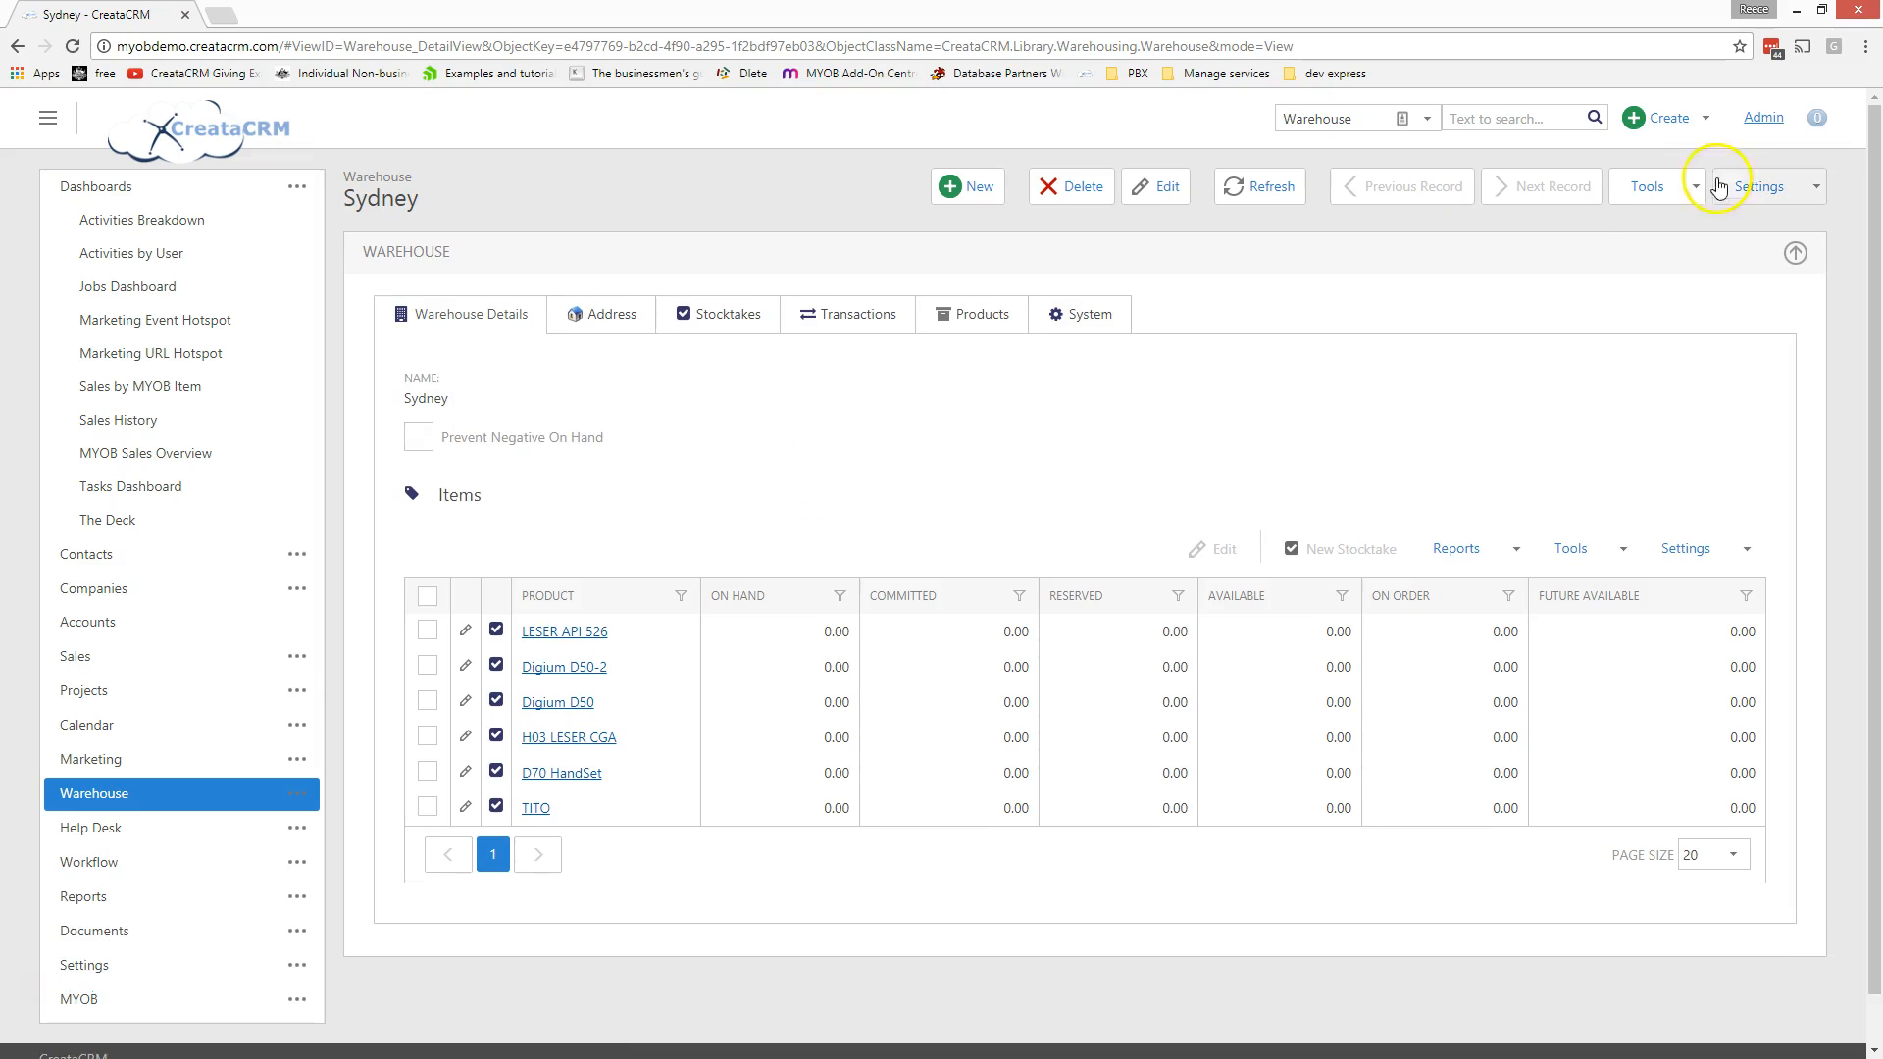
pyautogui.click(1679, 186)
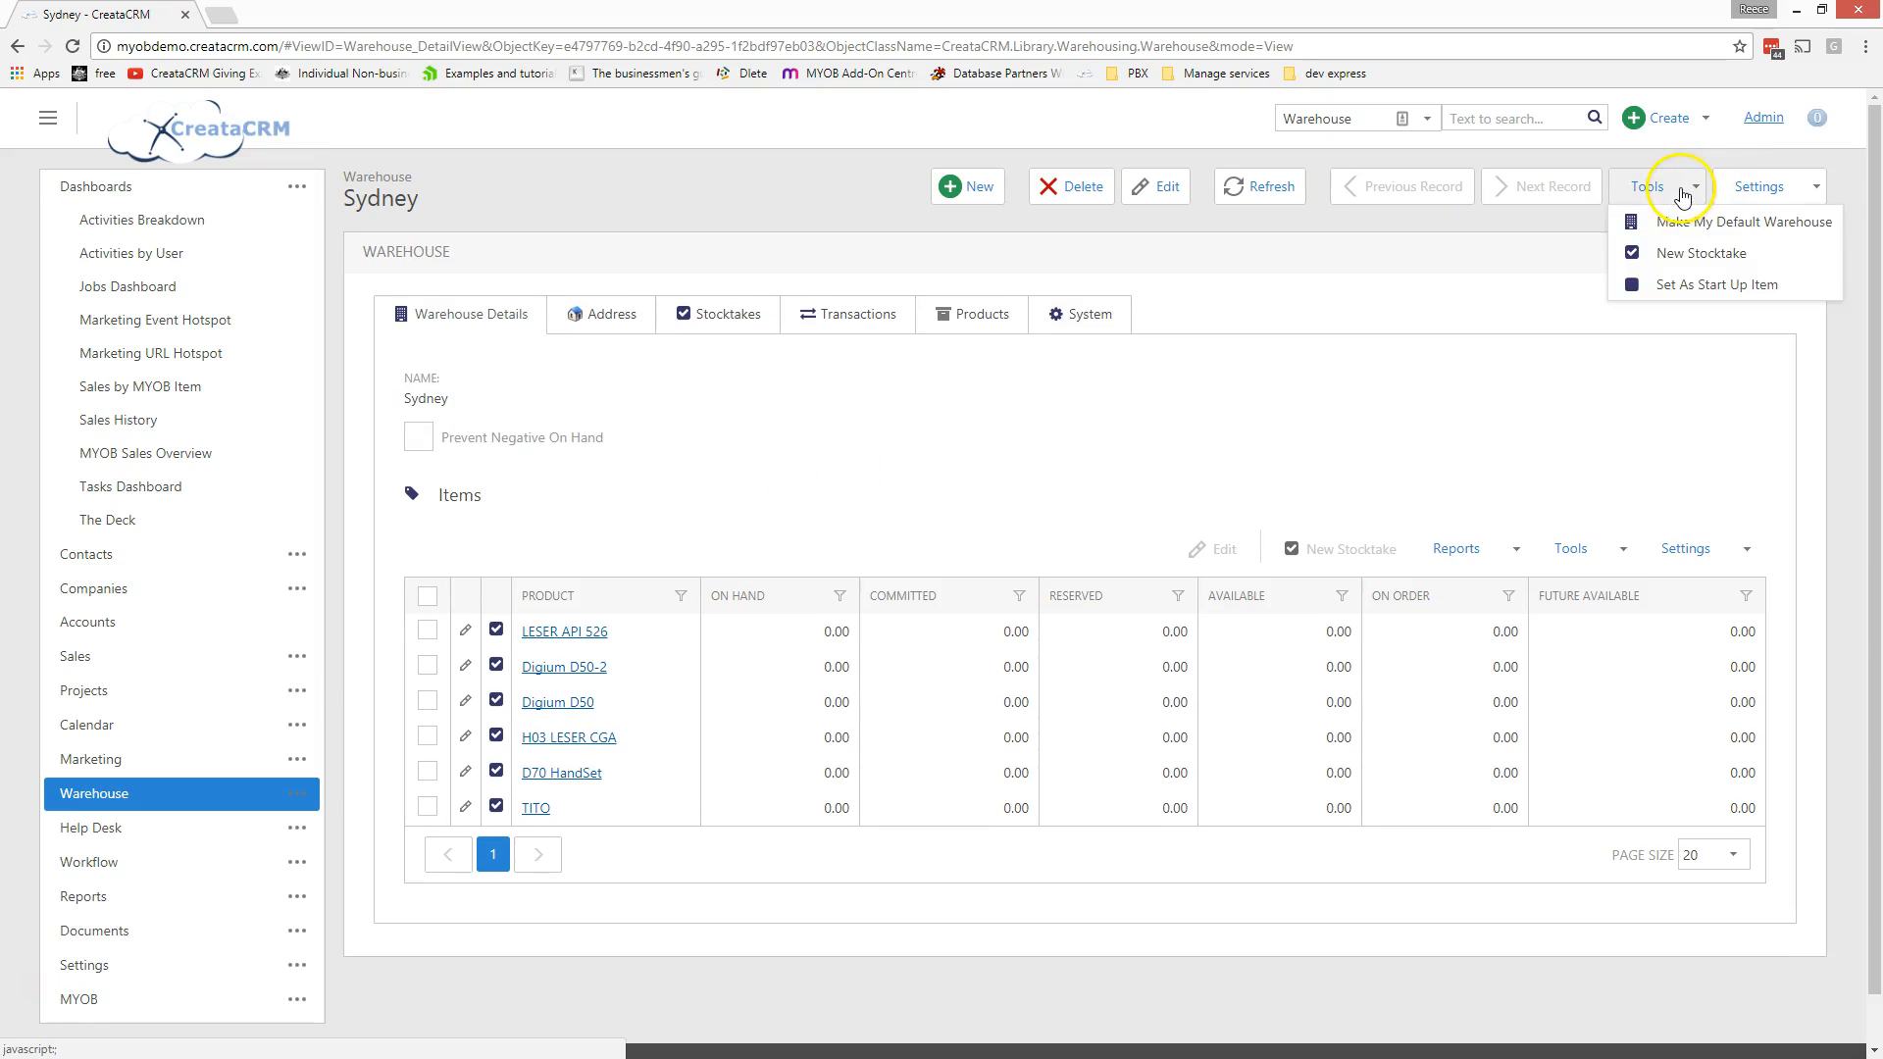
pyautogui.click(1705, 254)
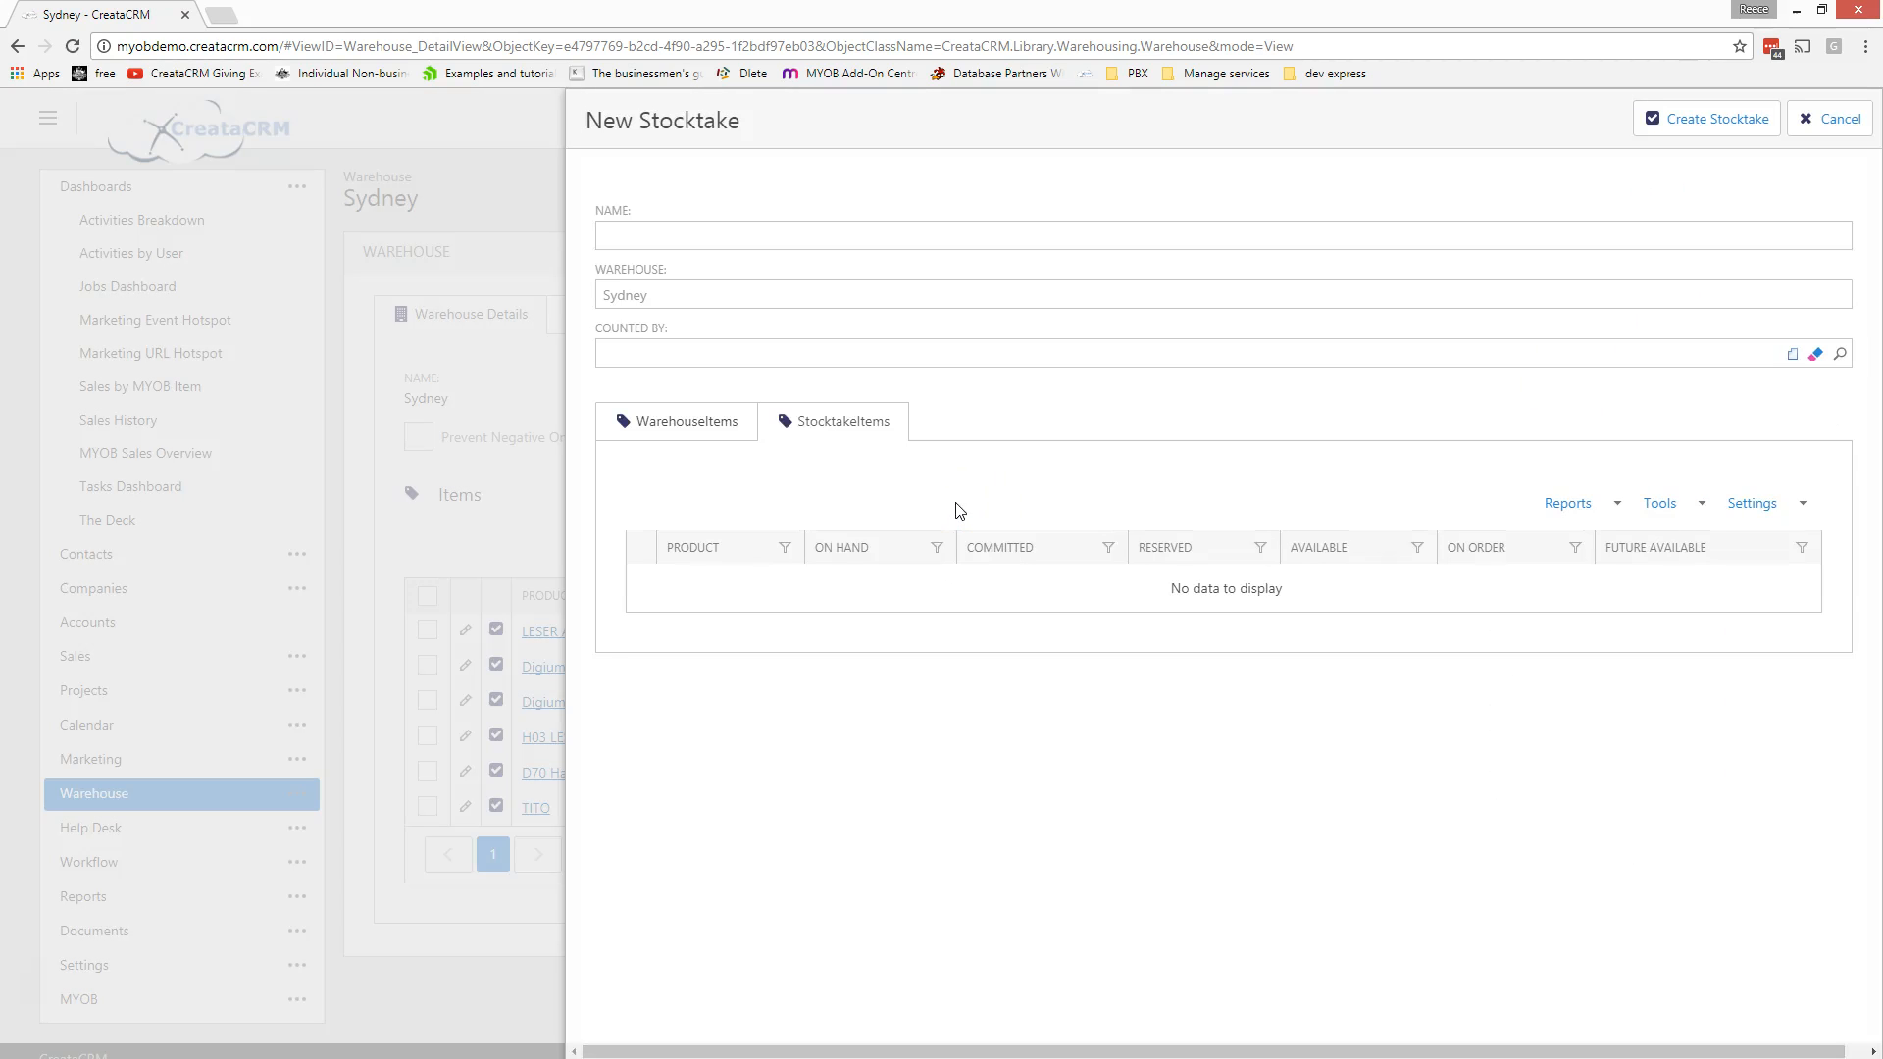
# Step: Add all of the Sydney warehouse items to the new stocktake and show its stocktake items
pyautogui.click(640, 581)
pyautogui.click(640, 580)
pyautogui.click(640, 580)
pyautogui.click(641, 580)
pyautogui.click(640, 580)
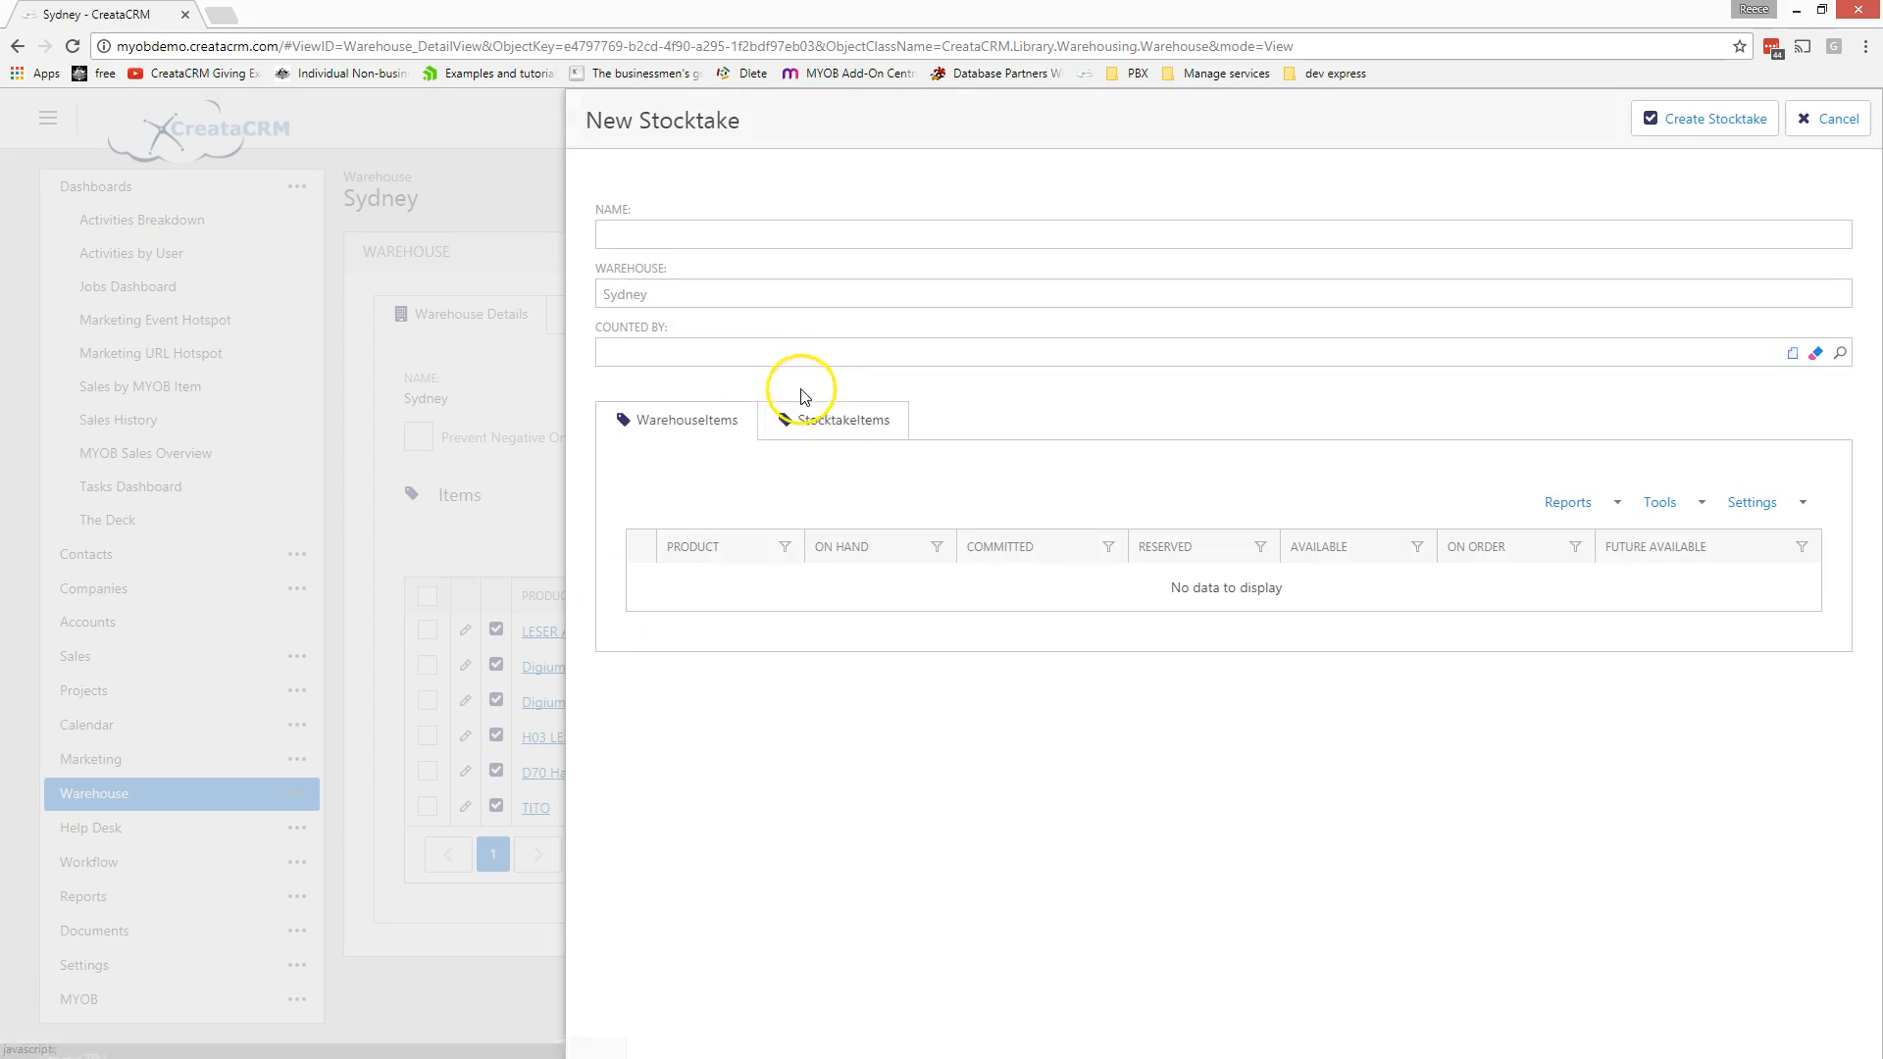
pyautogui.click(849, 434)
# Step: Name the stocktake "This is a demo", set Counted By to Admin, and create it
pyautogui.click(701, 239)
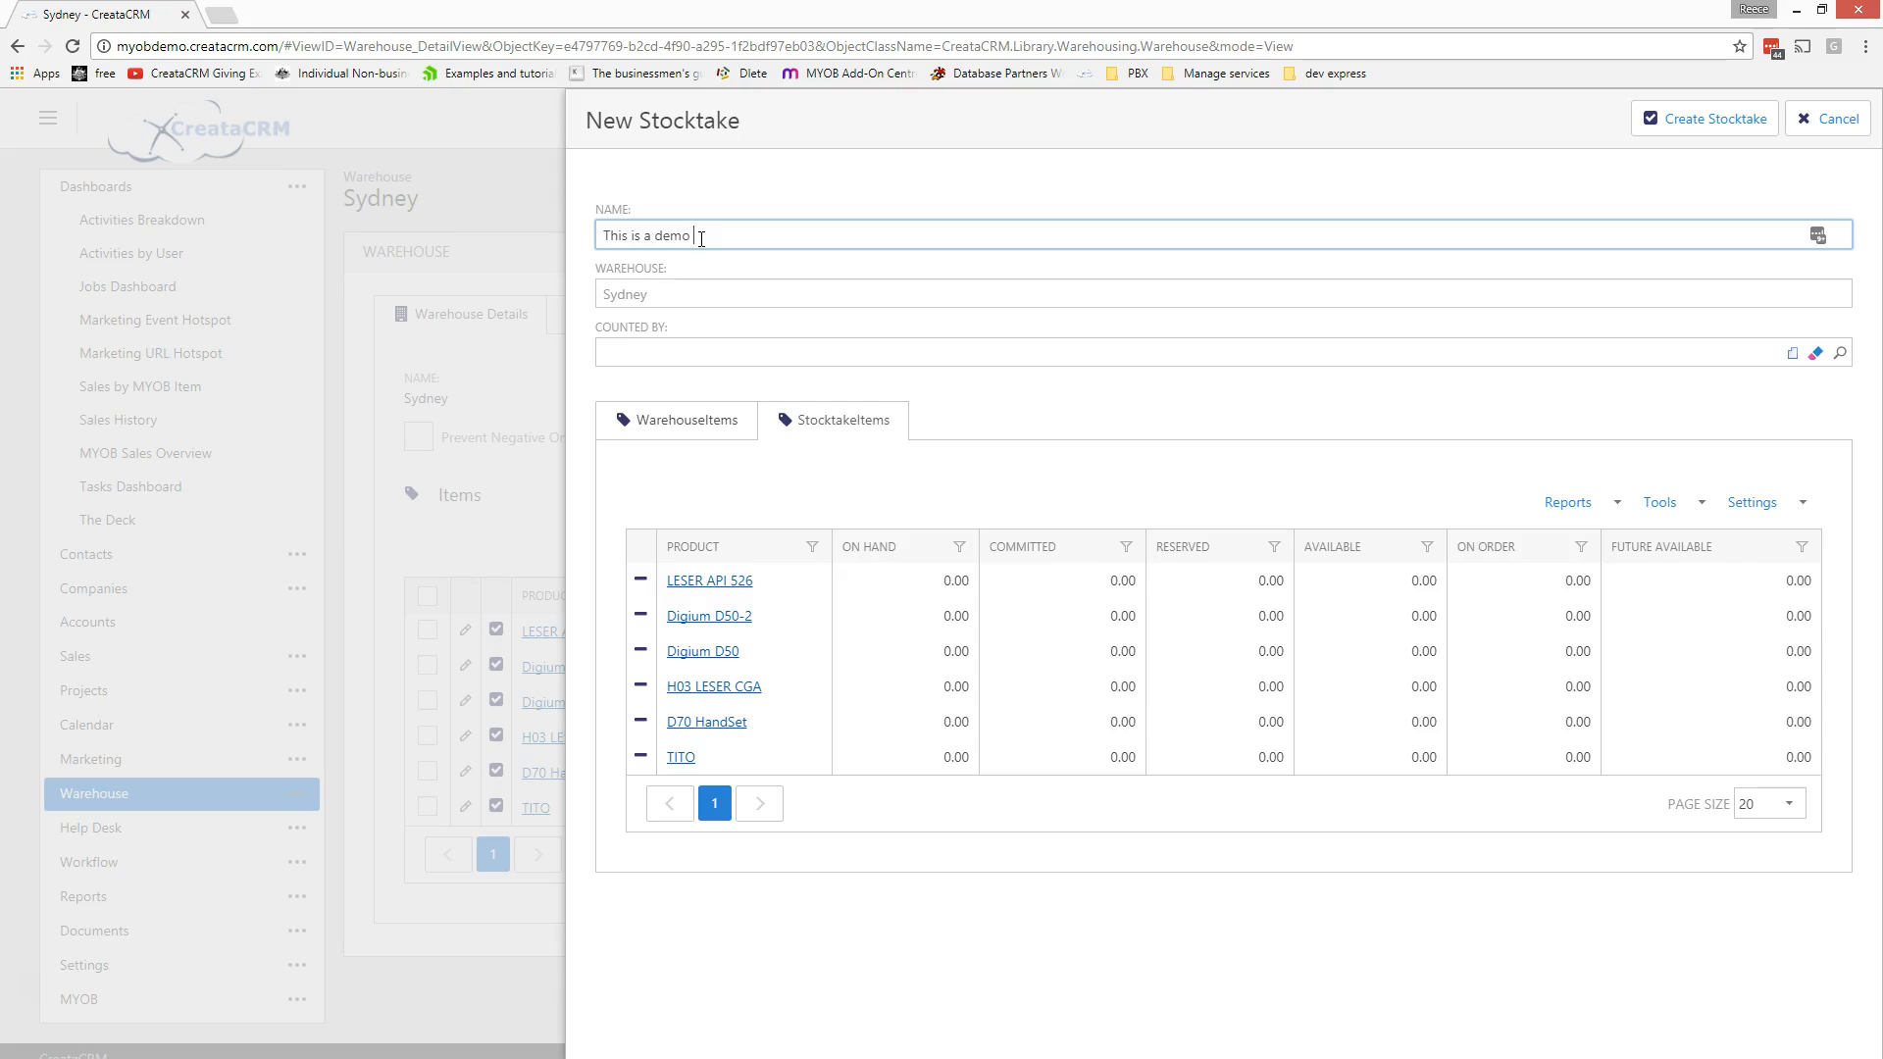
pyautogui.click(666, 351)
pyautogui.write('admin')
pyautogui.press('Return')
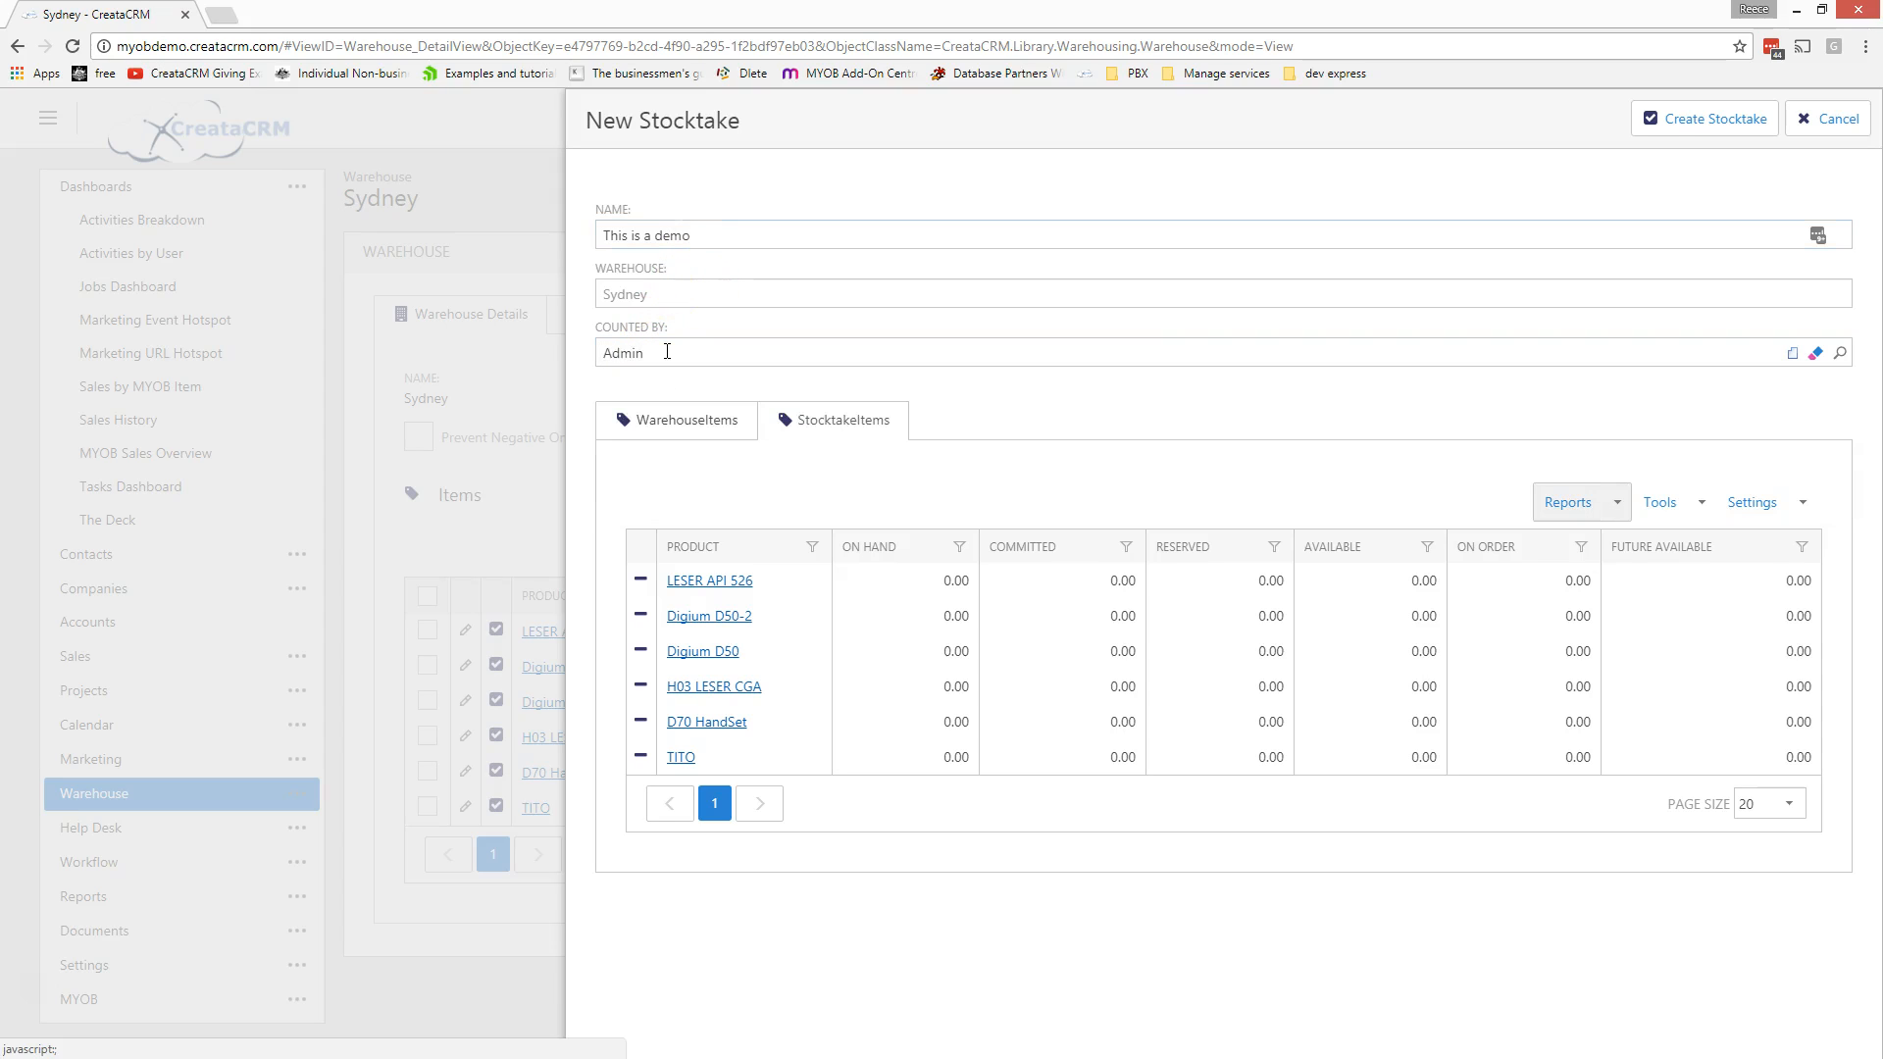
pyautogui.click(1693, 118)
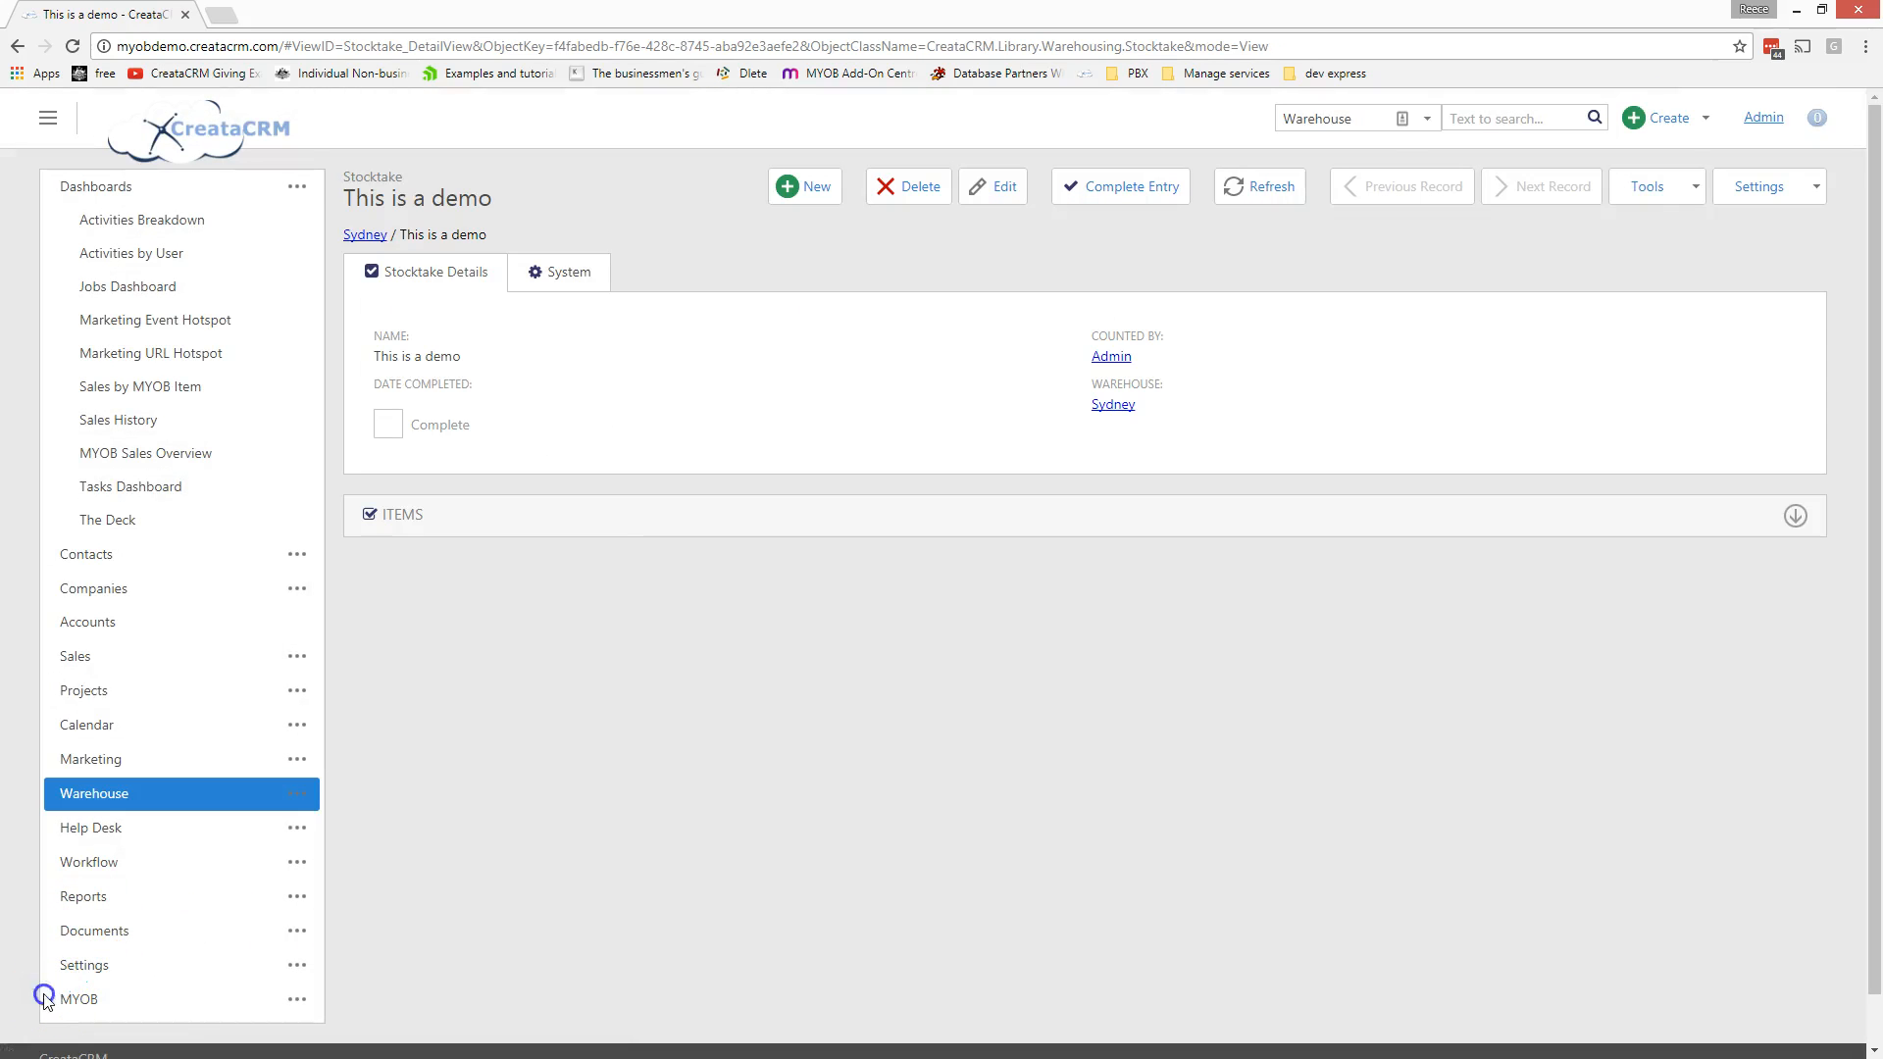
pyautogui.click(1673, 191)
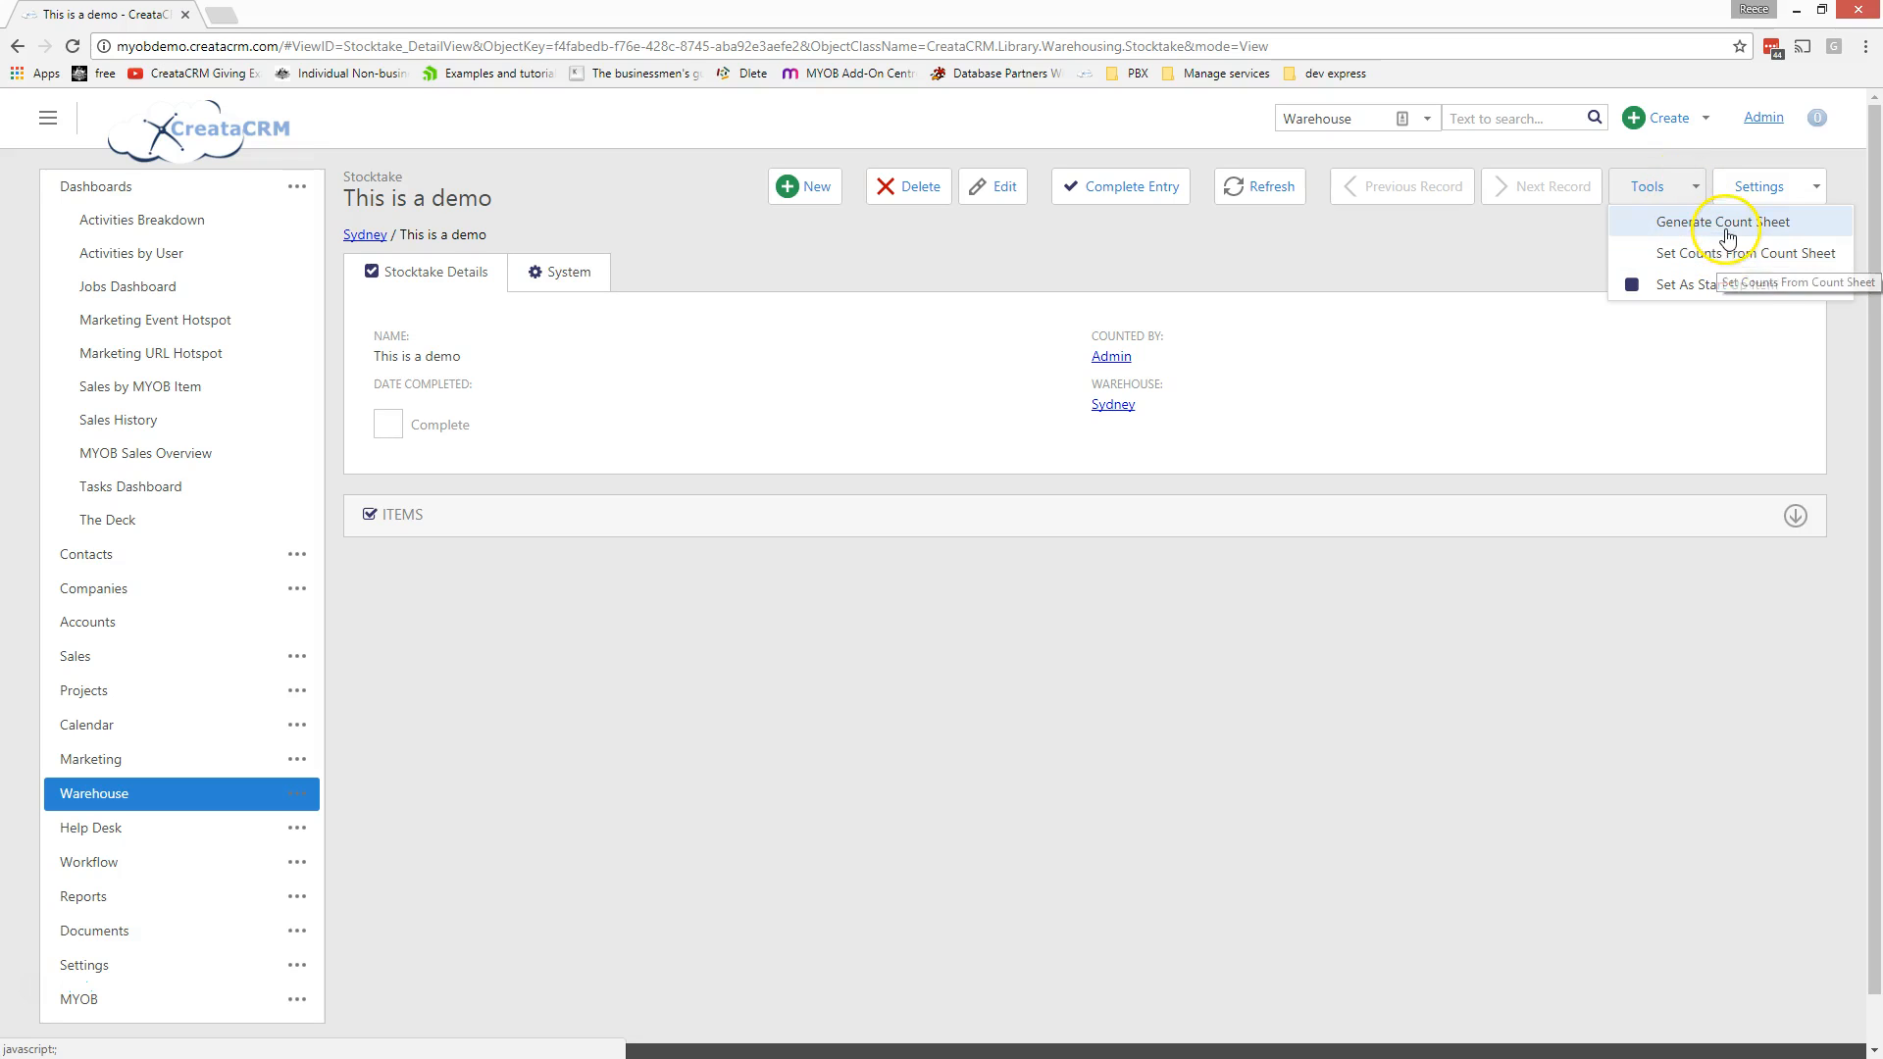
pyautogui.click(663, 638)
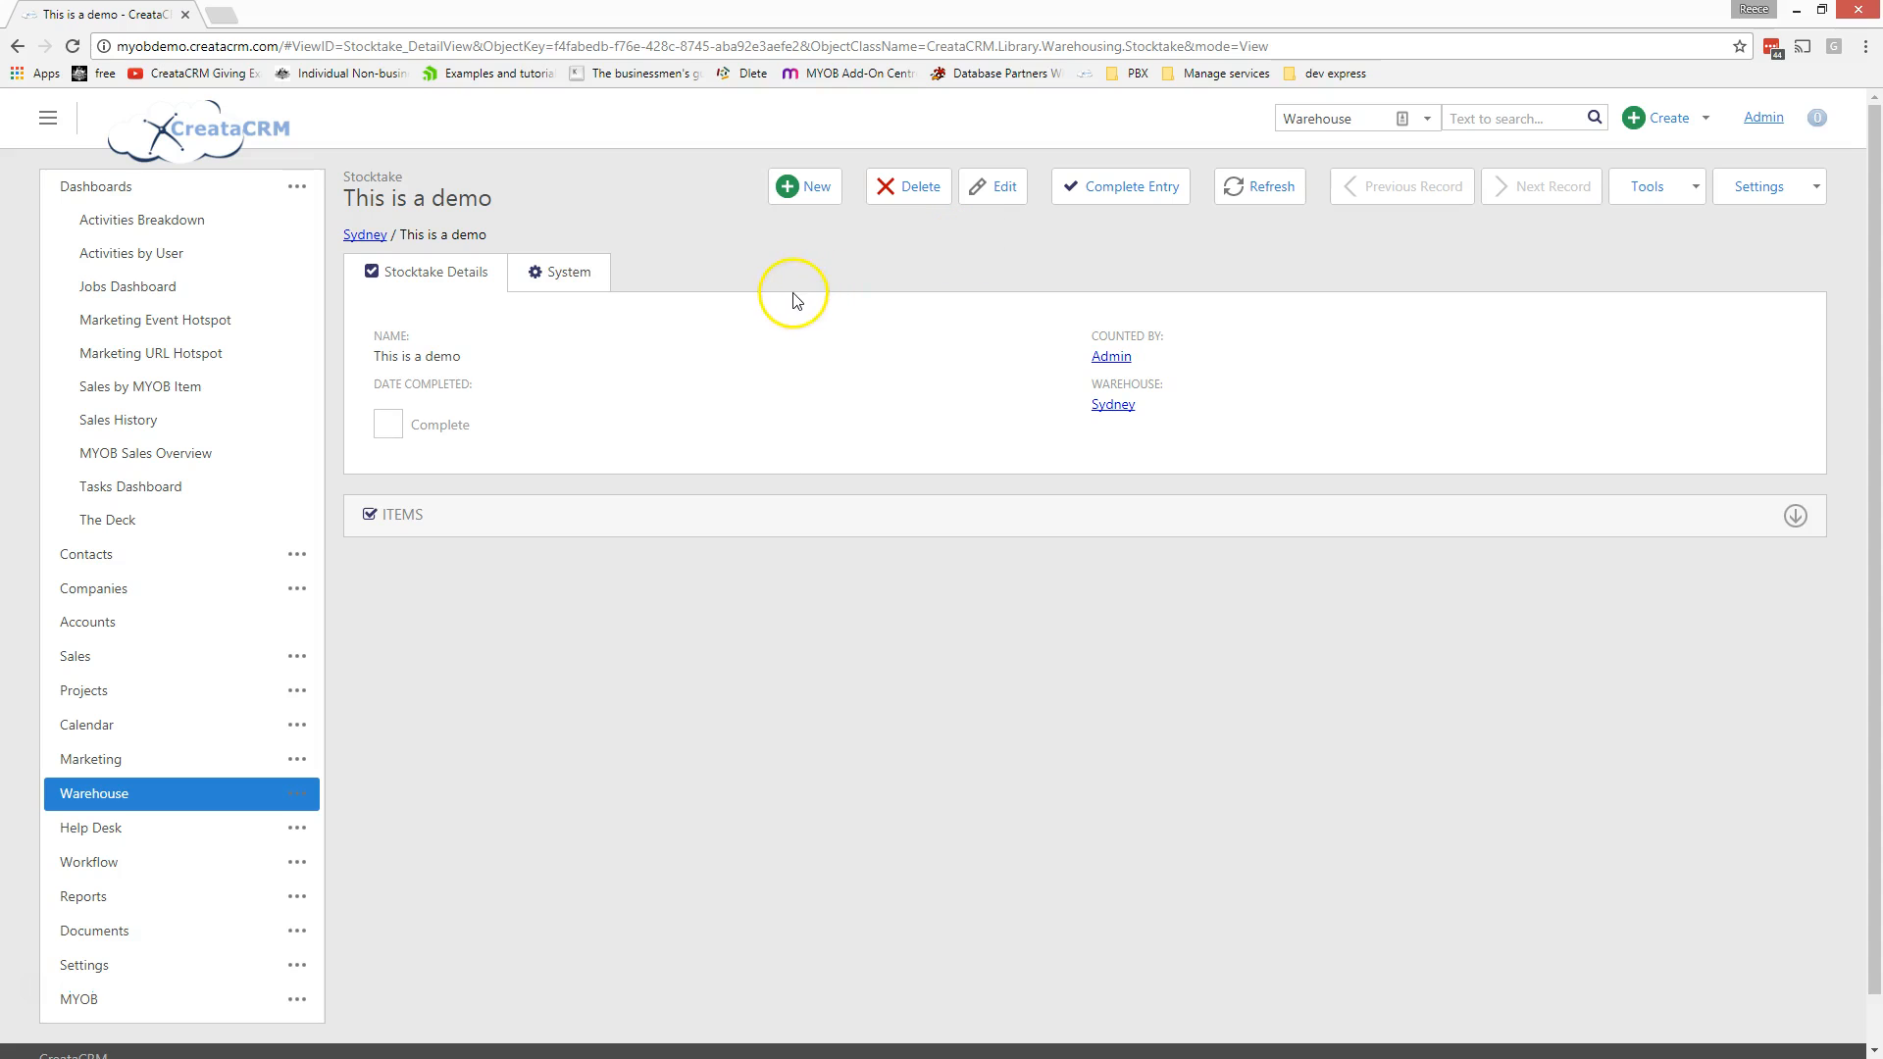
# Step: Put the stocktake in edit mode, expand its items, and set the count to 3 for D70 HandSet and 4 for Digium D50
pyautogui.click(998, 186)
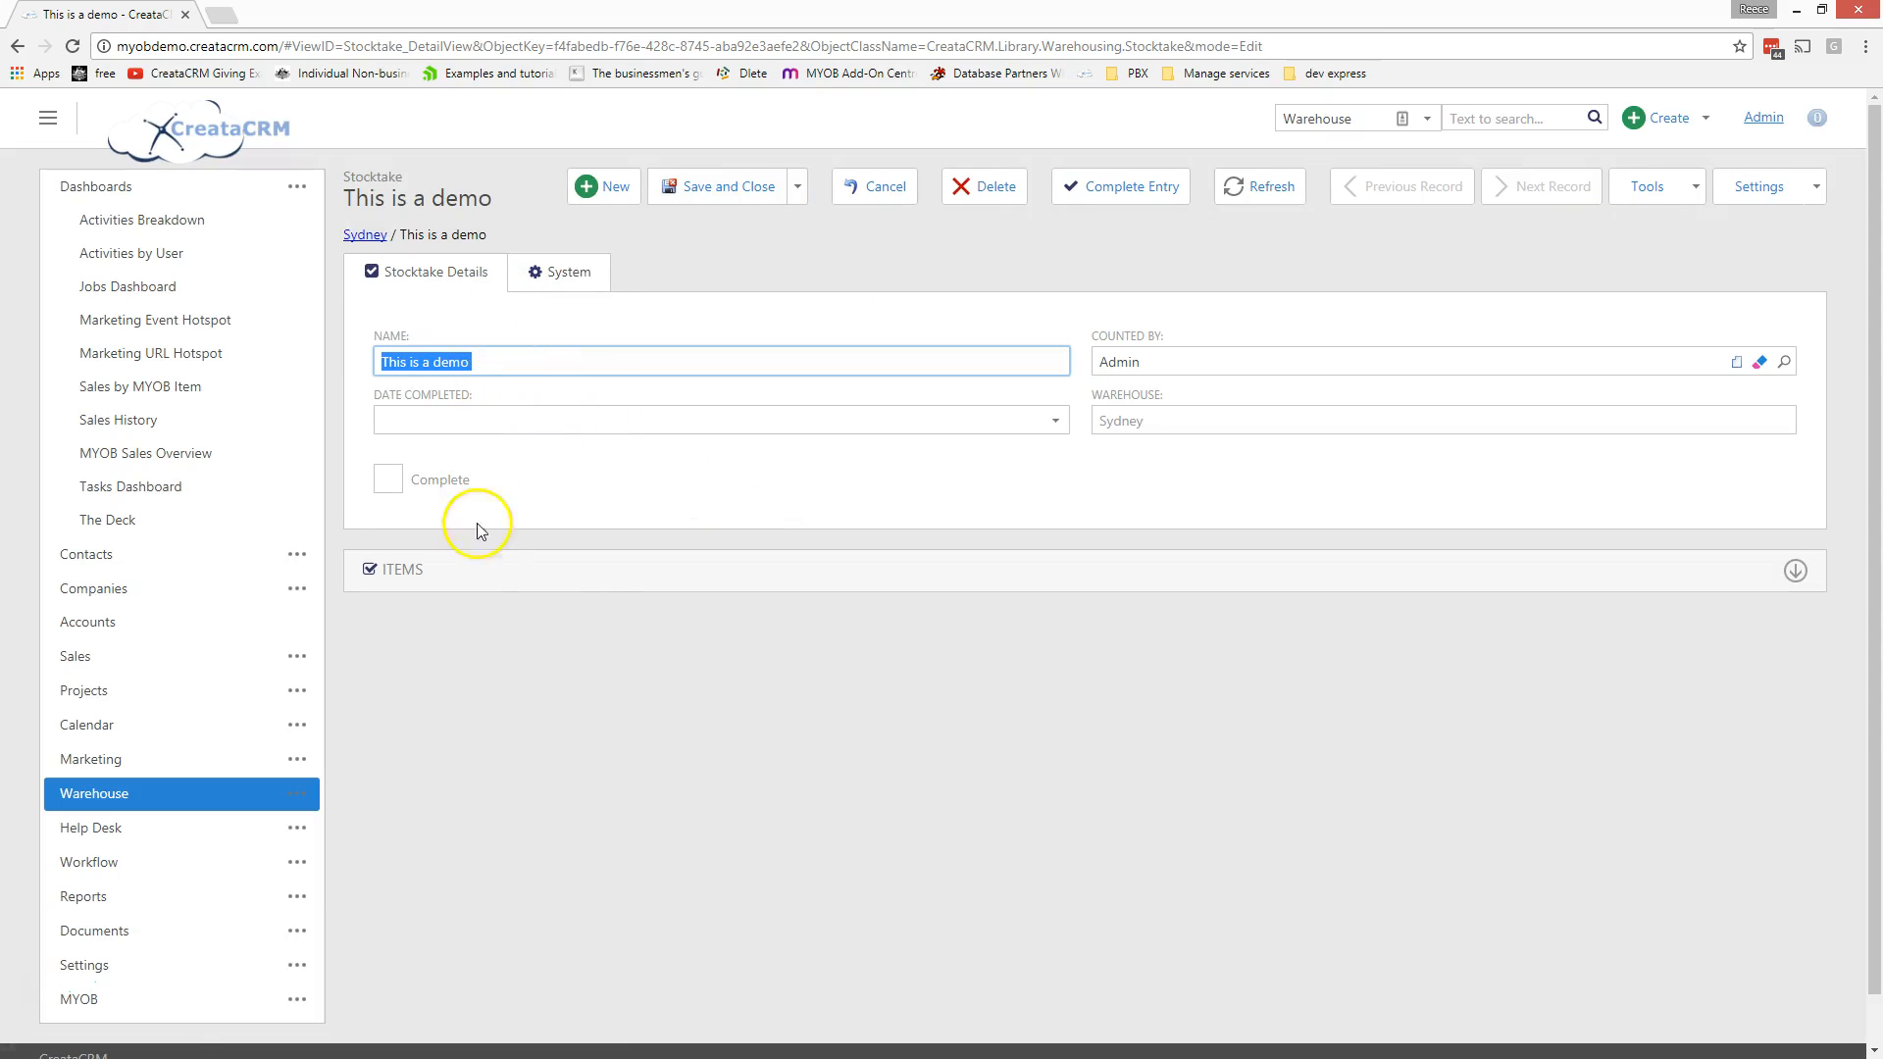
pyautogui.click(559, 569)
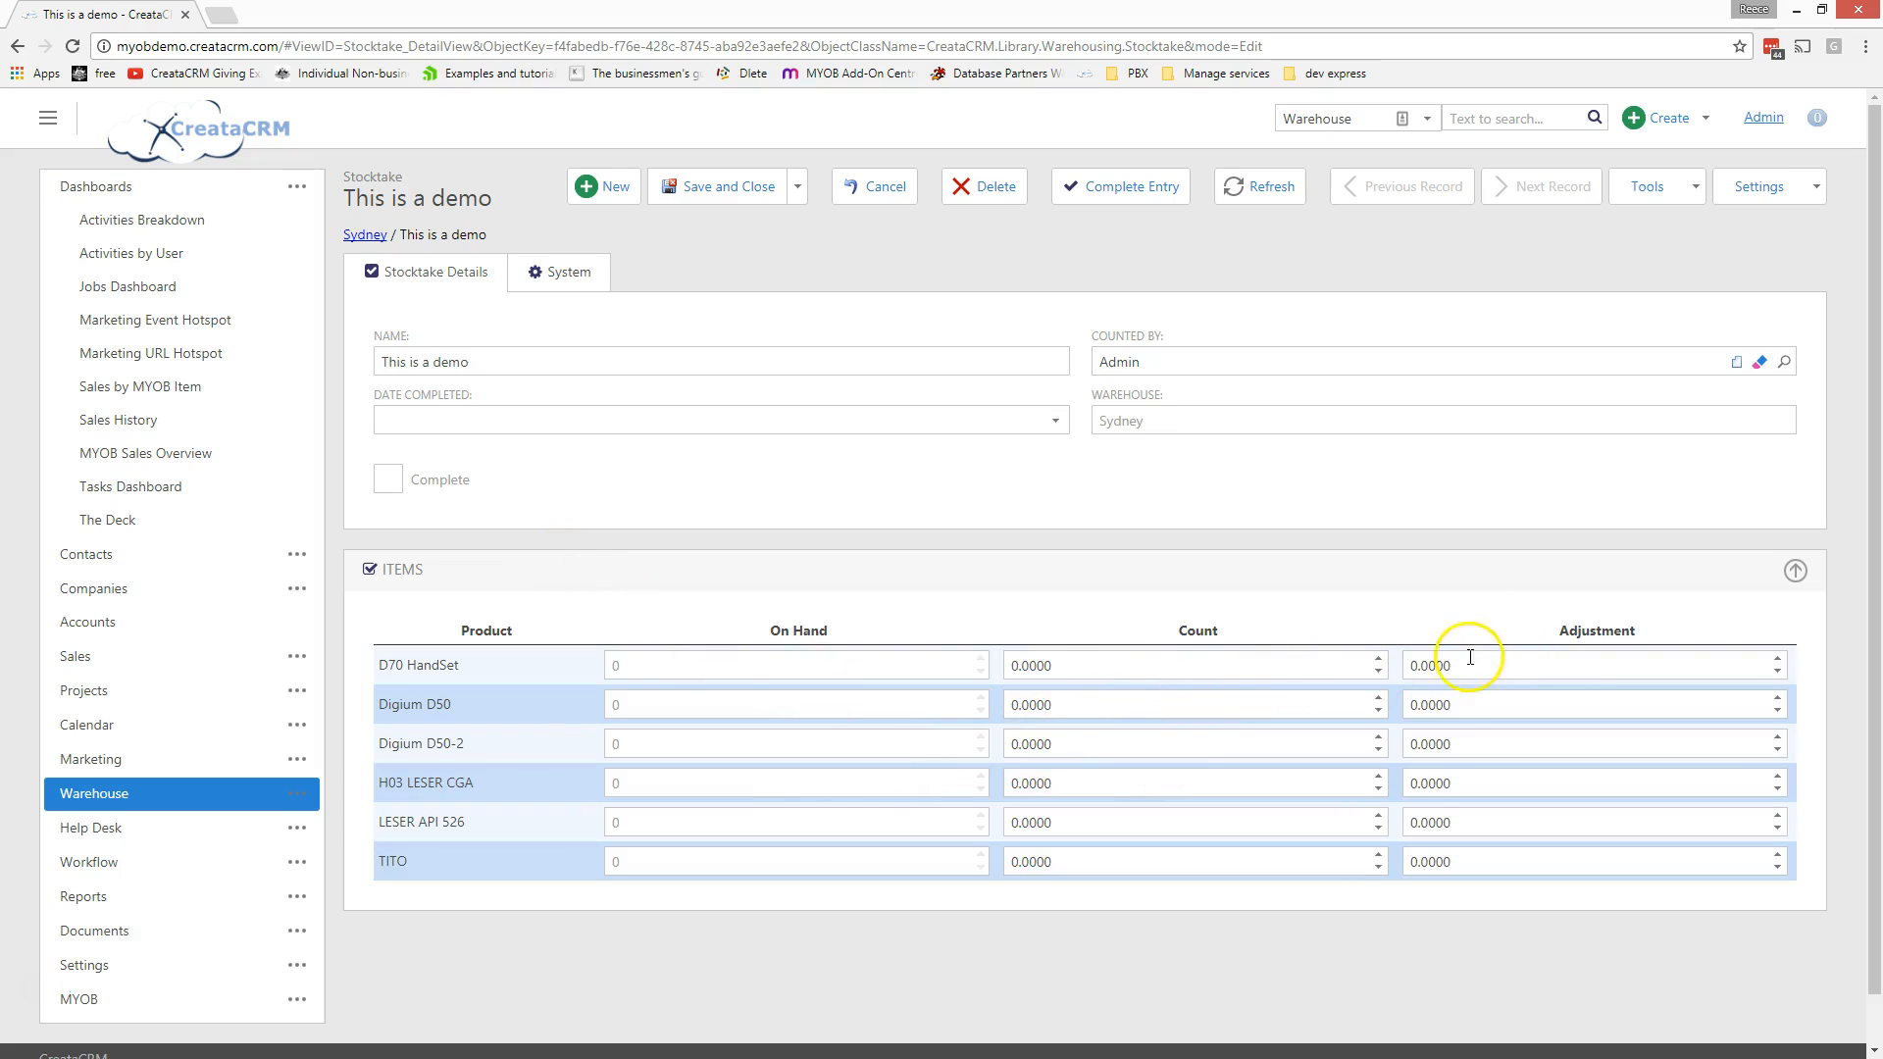
pyautogui.moveTo(1084, 666); pyautogui.dragTo(993, 663)
pyautogui.doubleClick(1026, 670)
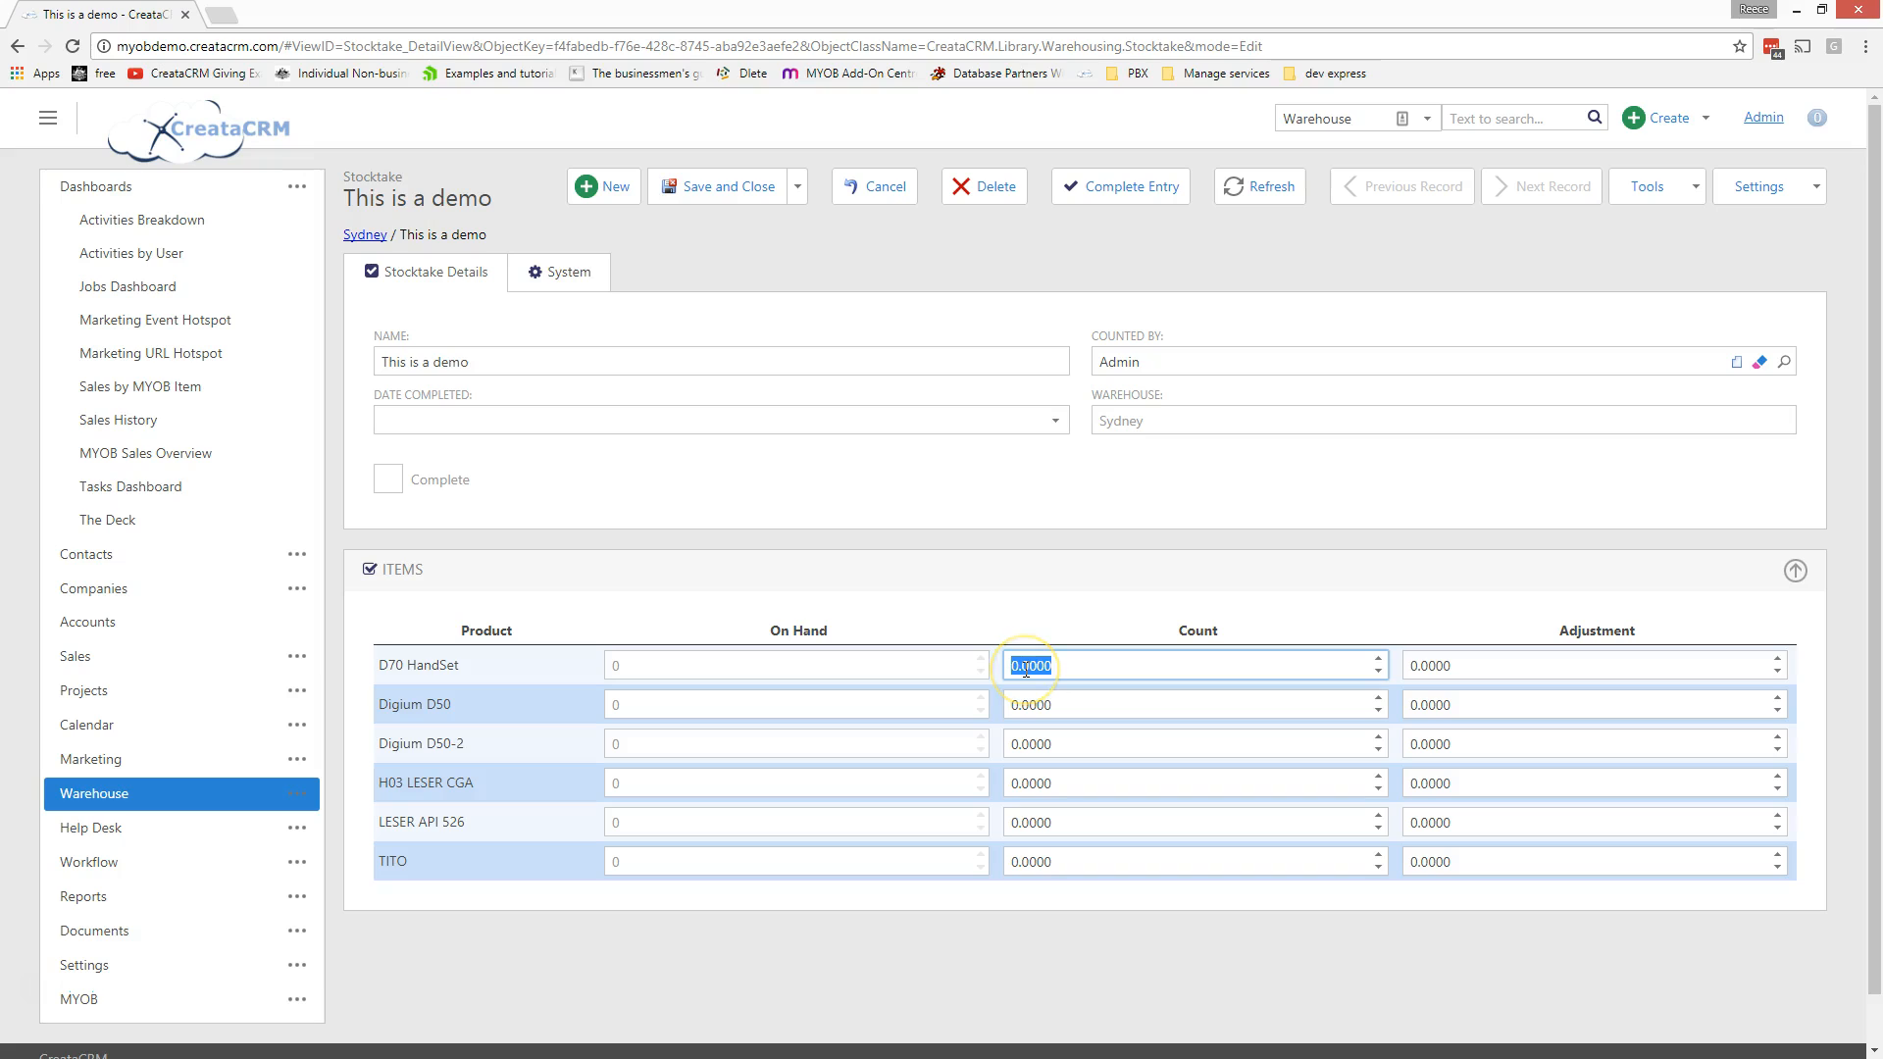
pyautogui.press('Tab')
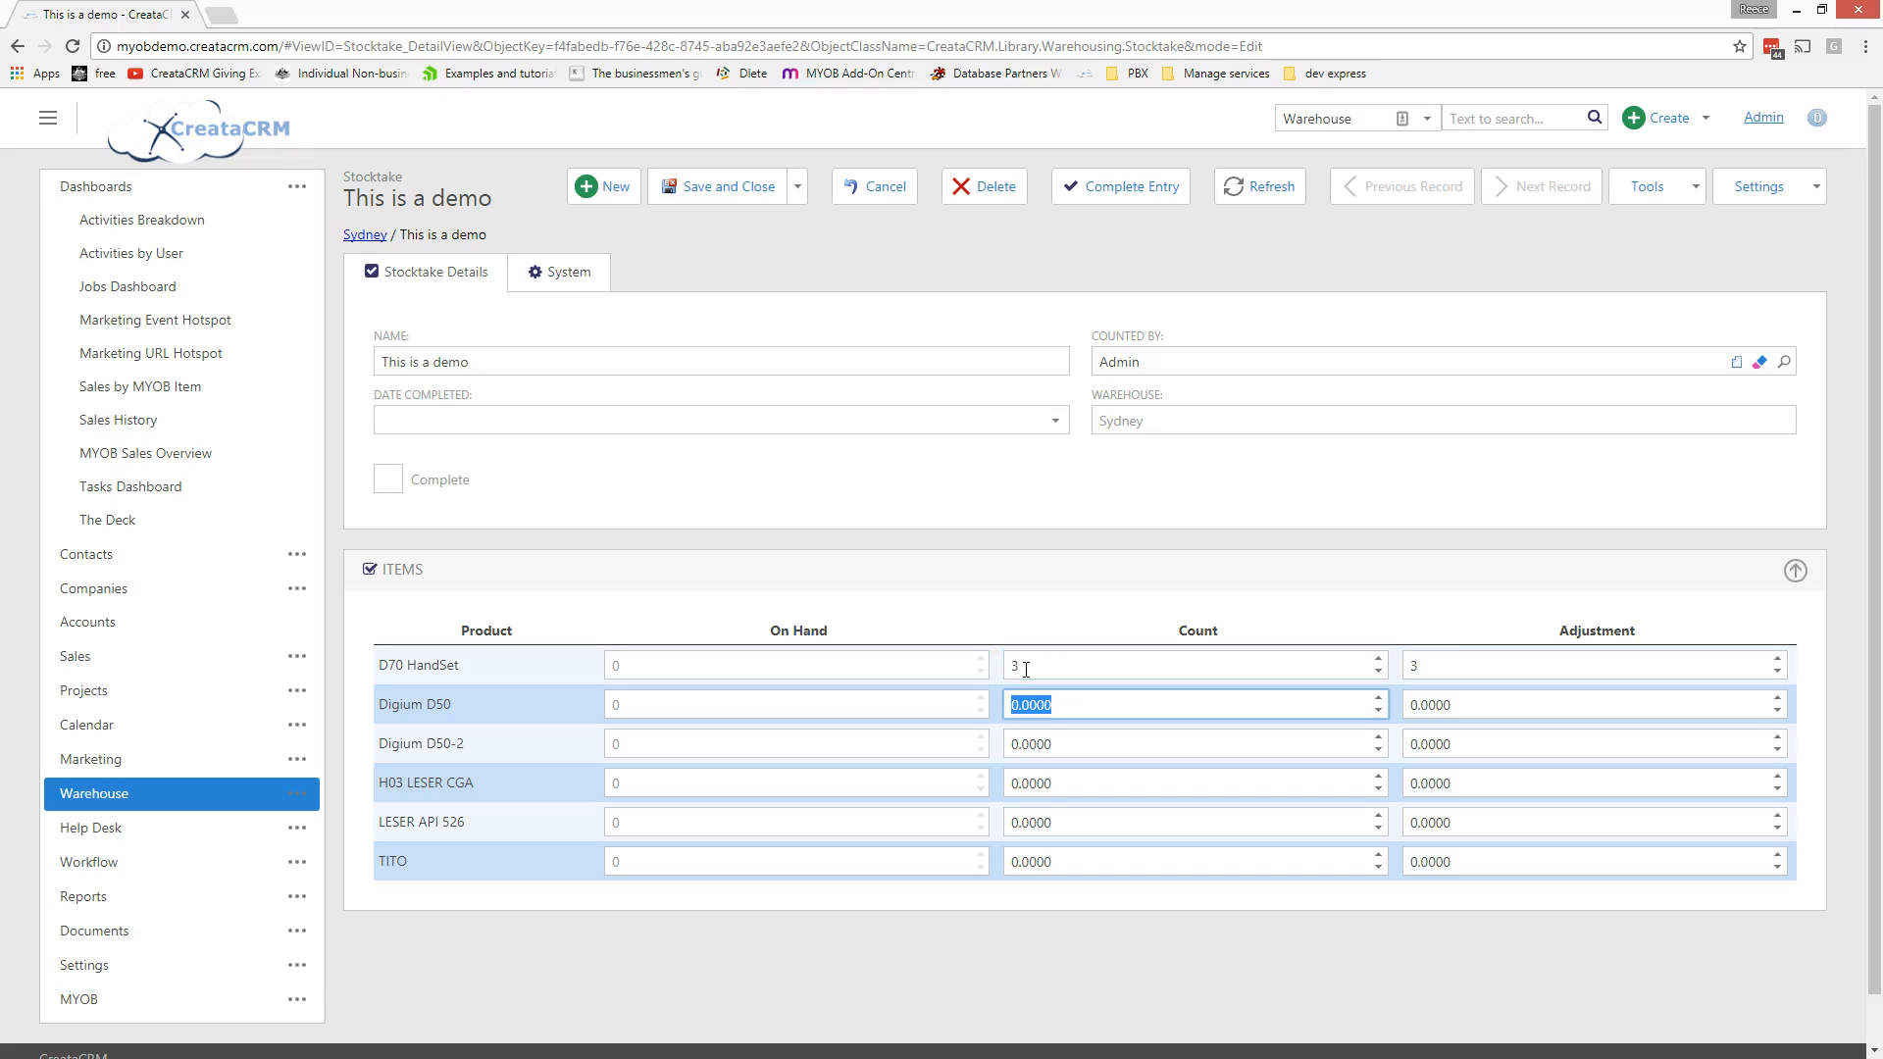
pyautogui.press('Tab')
# Step: Set the remaining stocktake counts to 6 for Digium D50-2, 7 for H03 LESER CGA, 5 for LESER API 526 and 6 for TITO
pyautogui.write('0')
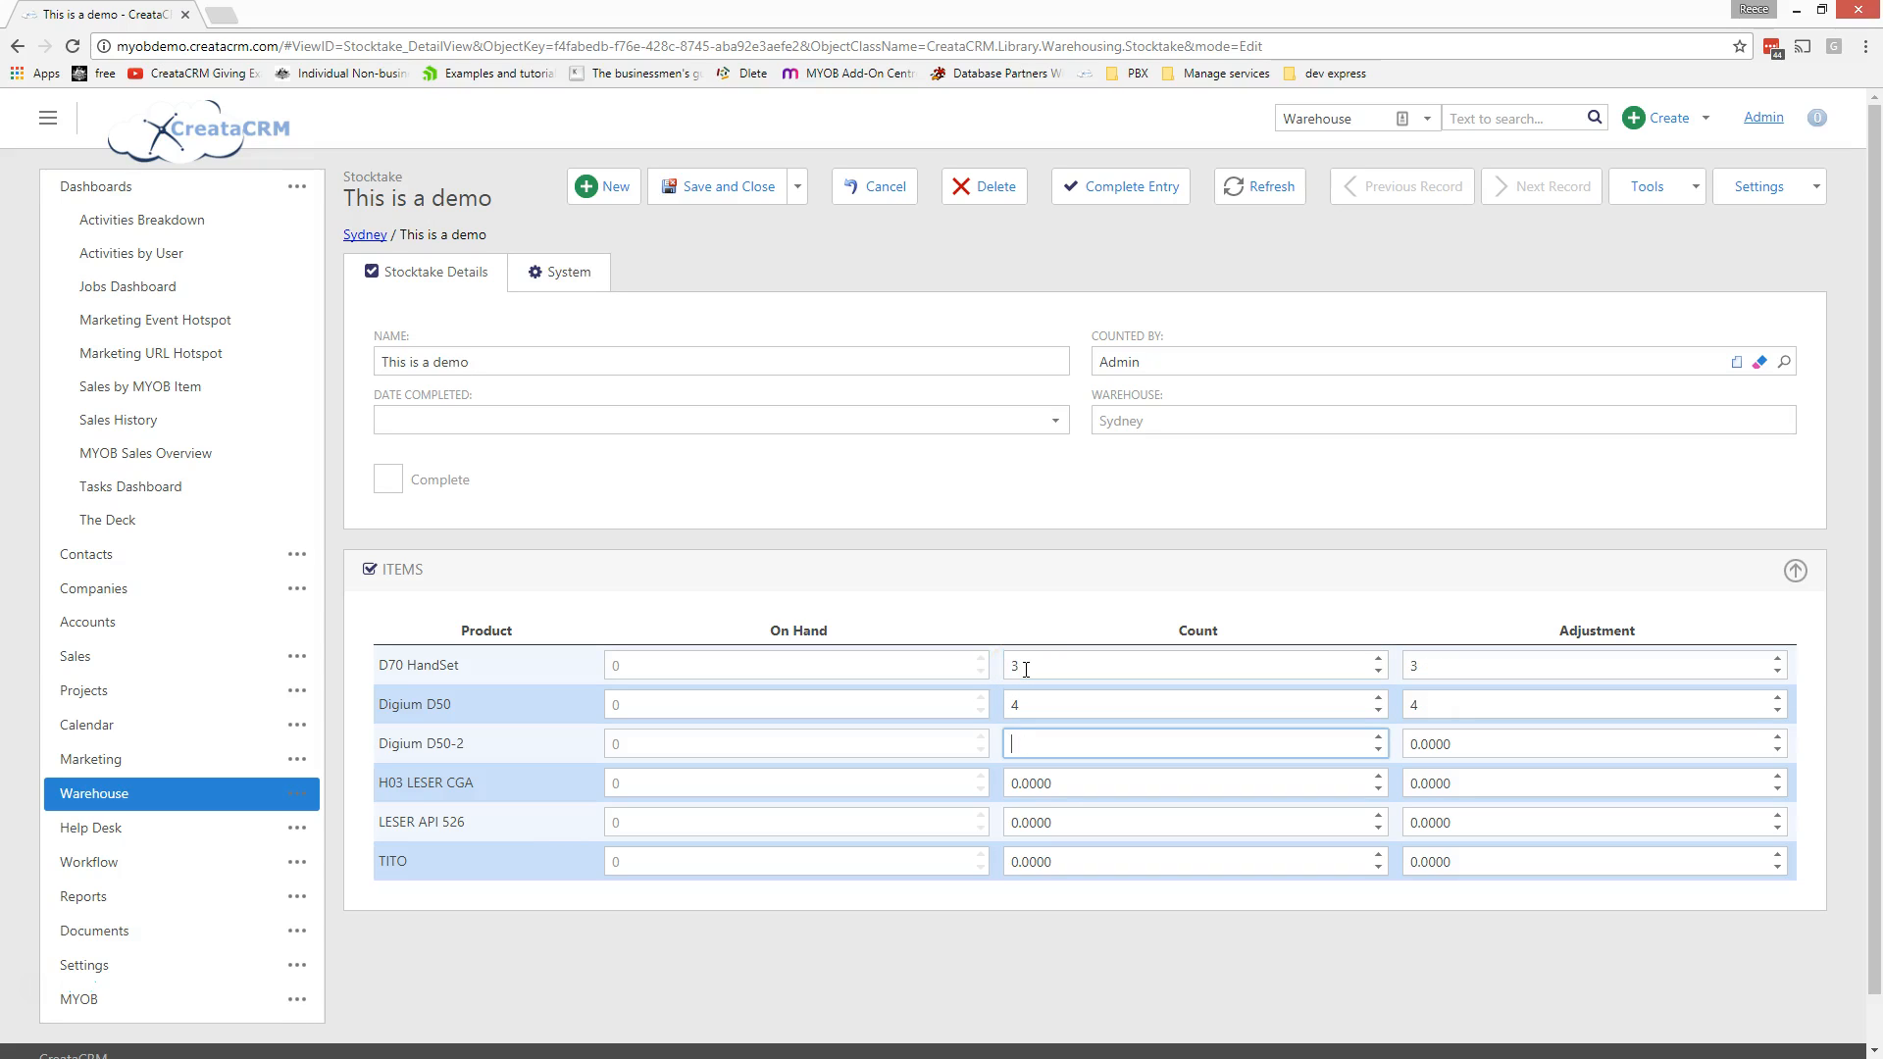
pyautogui.press('Tab')
pyautogui.press('Tab')
pyautogui.write('05')
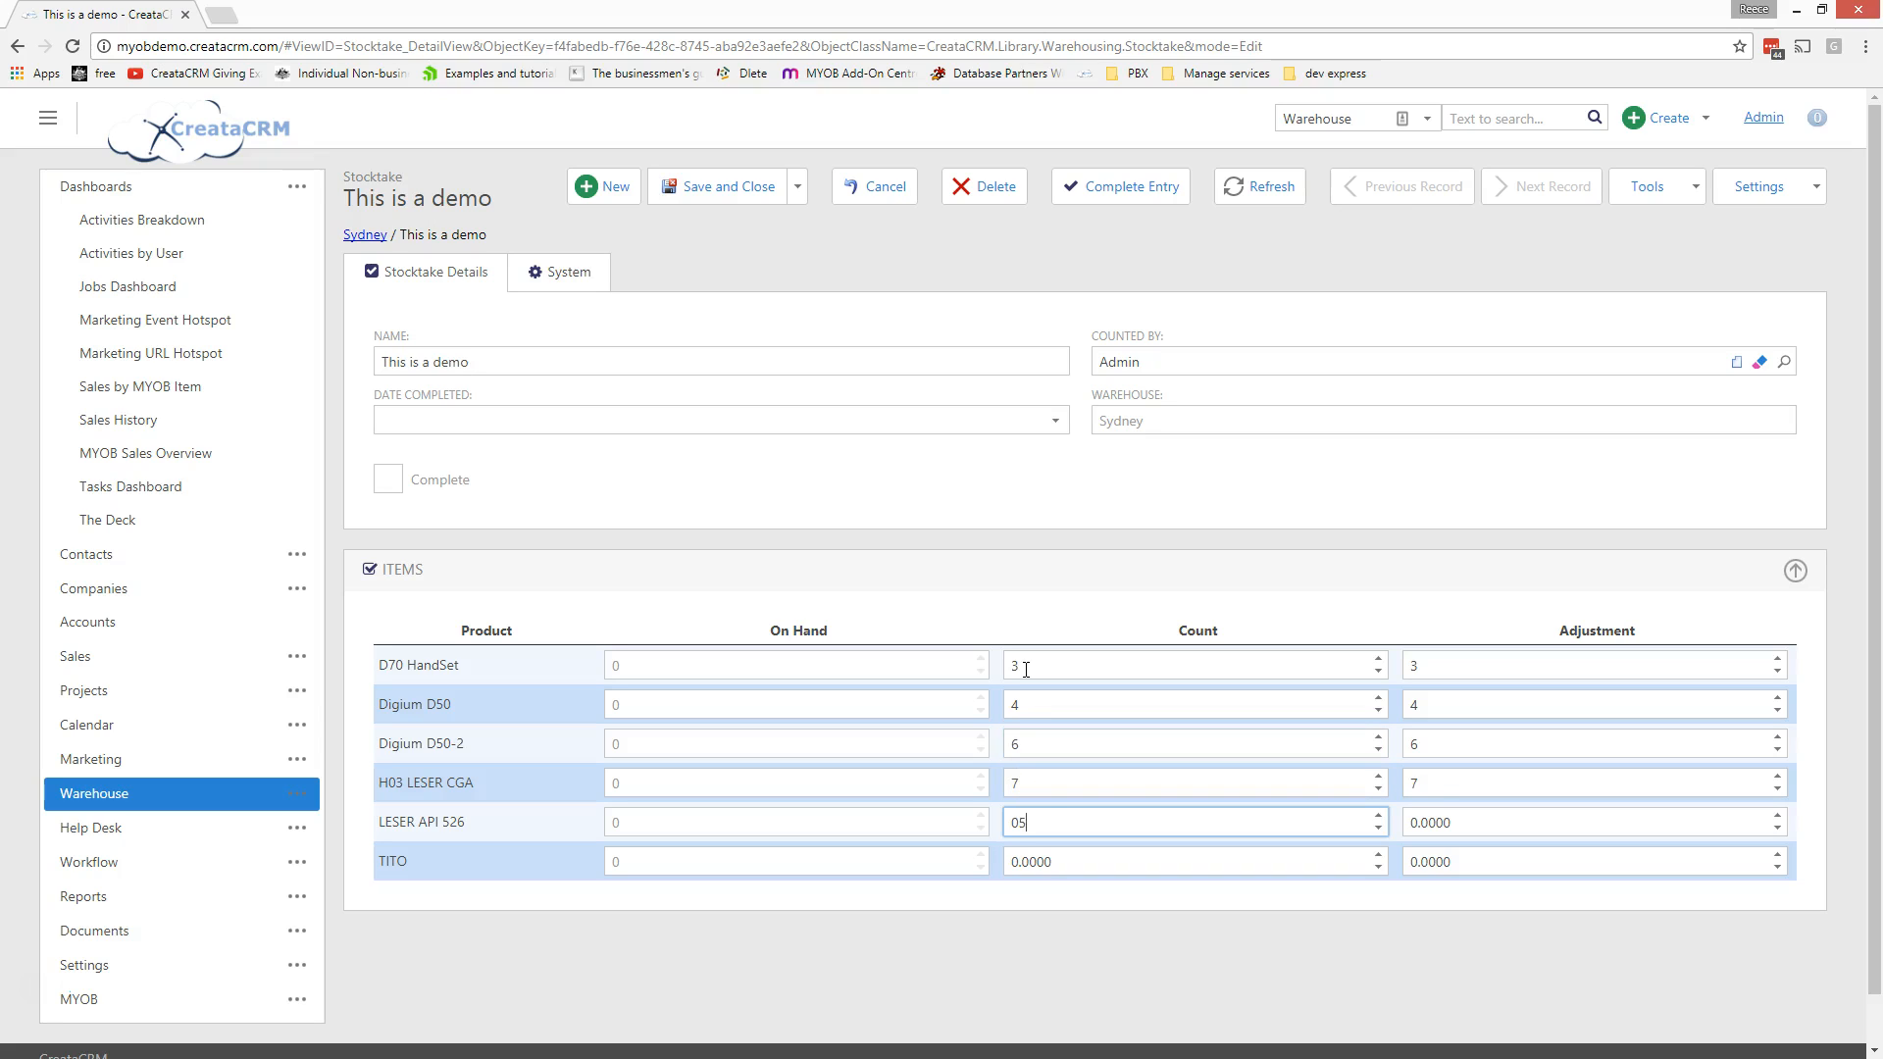
pyautogui.write('5')
pyautogui.press('Tab')
pyautogui.write('0')
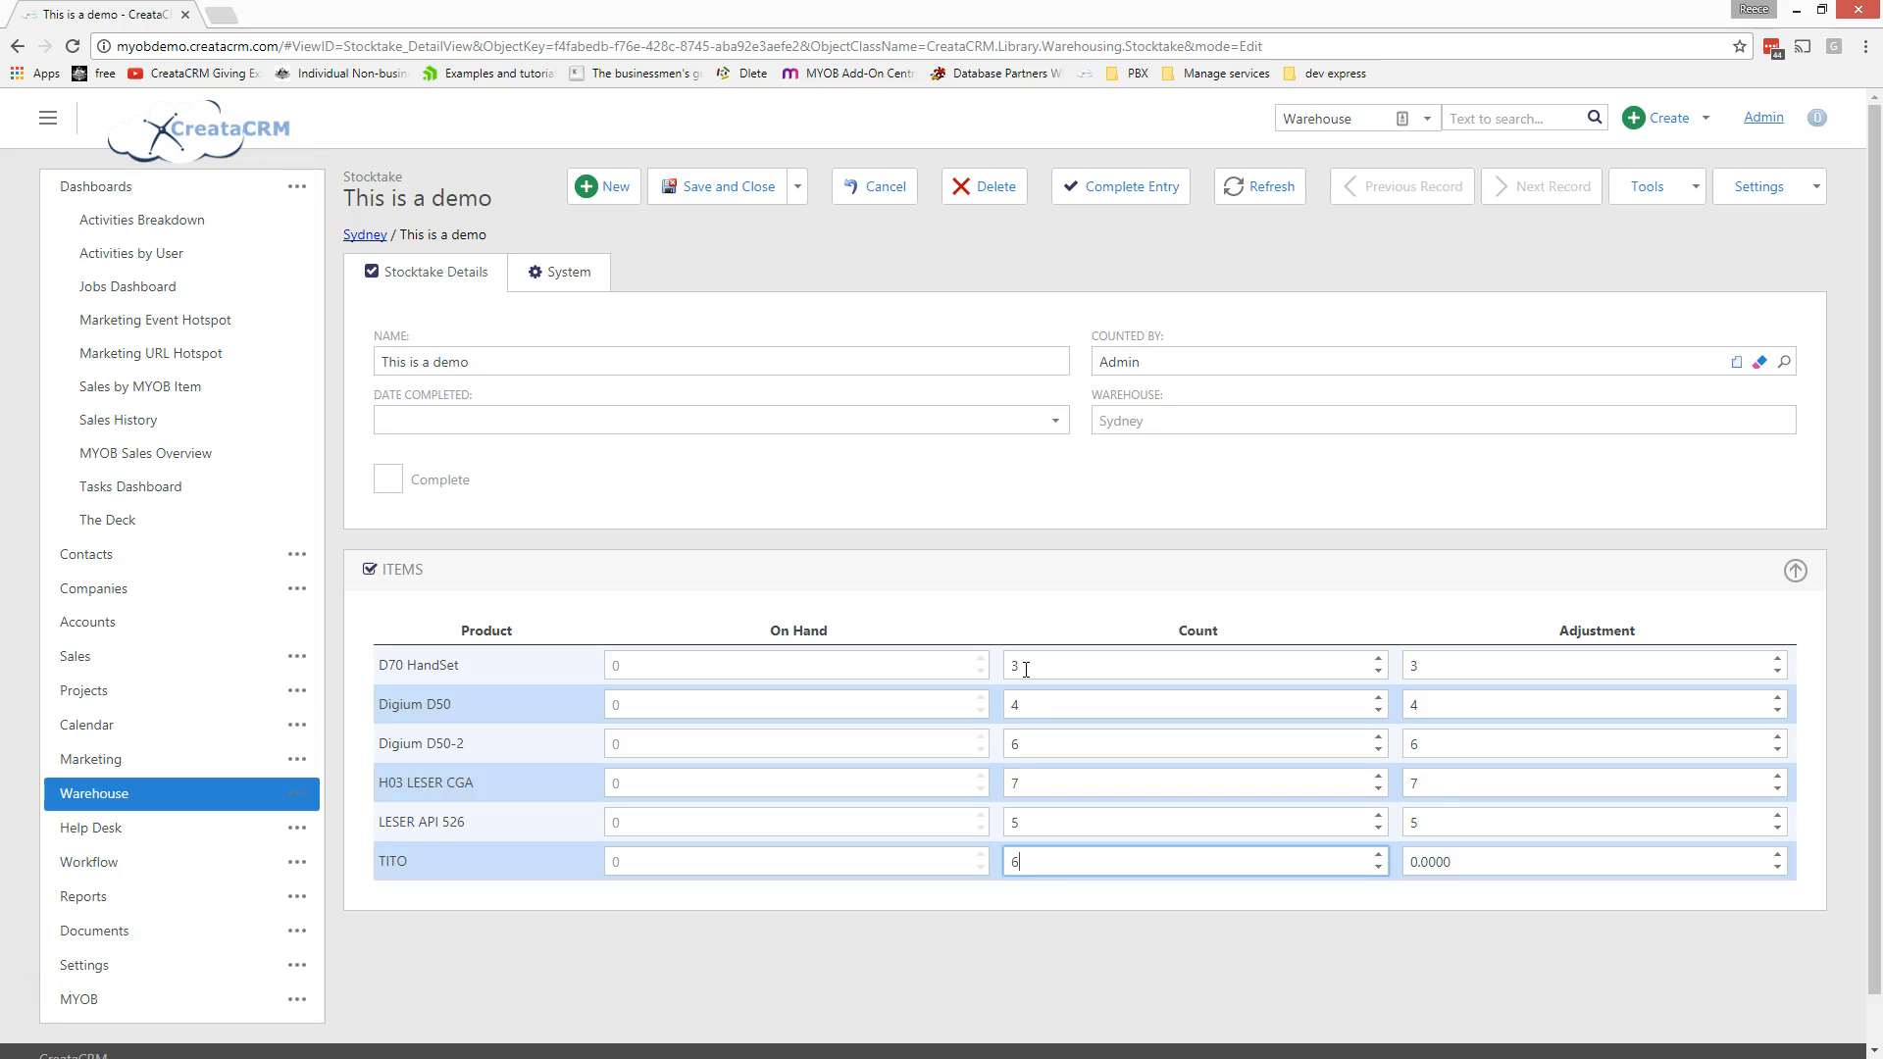
pyautogui.press('Tab')
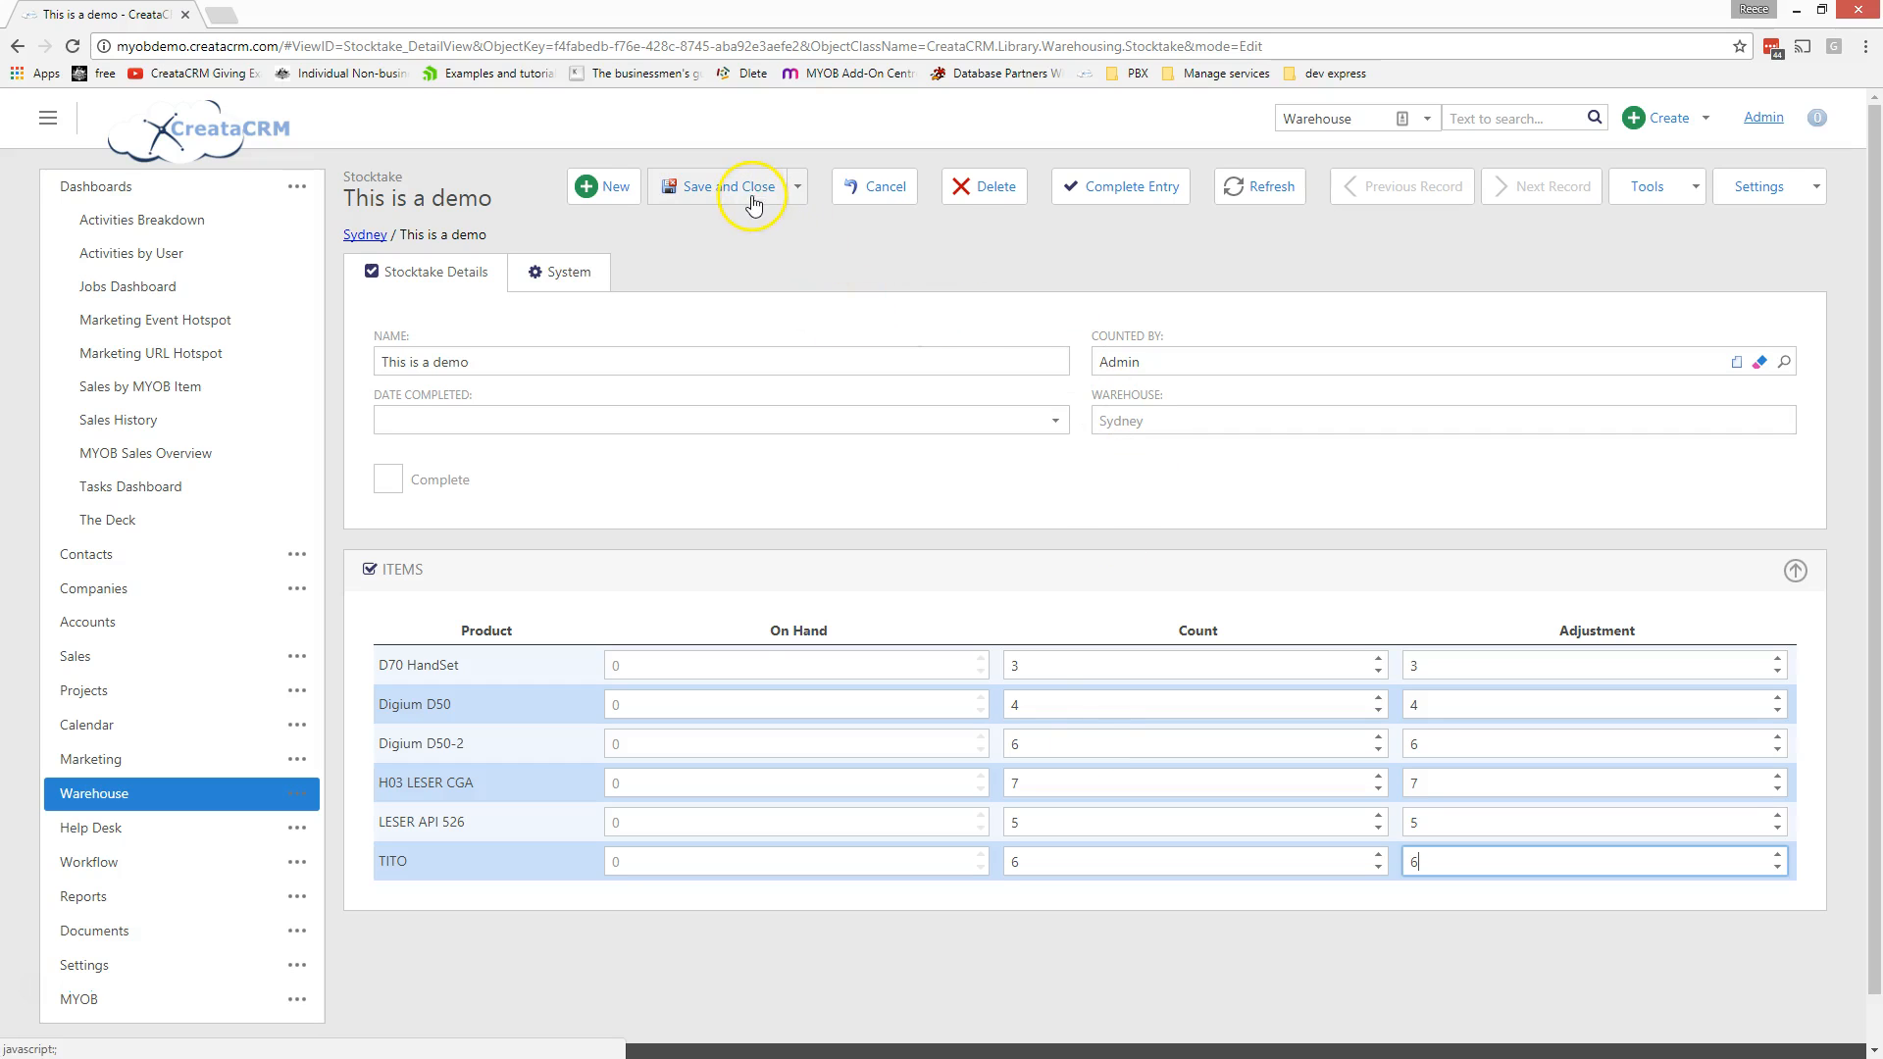
# Step: Save the stocktake counts, complete the stocktake entry, and return to the Sydney warehouse
pyautogui.click(795, 188)
pyautogui.click(763, 314)
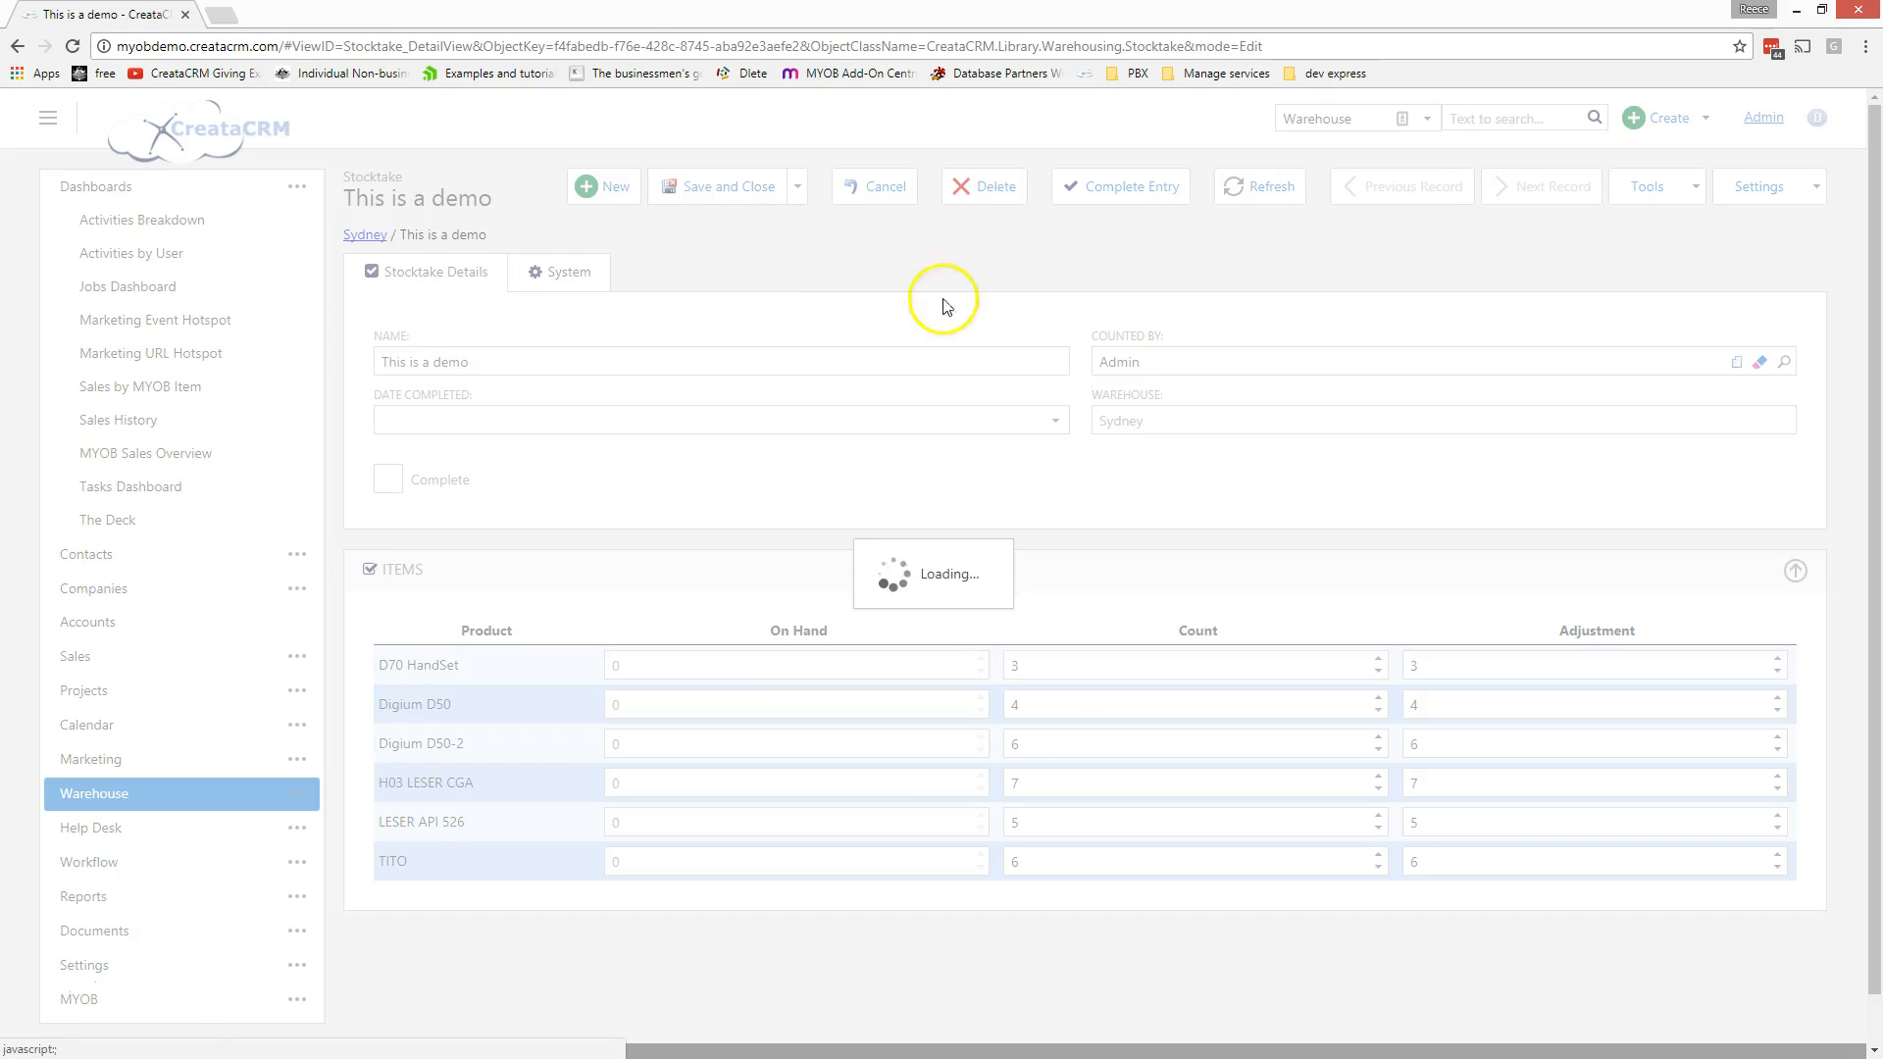
pyautogui.click(1128, 186)
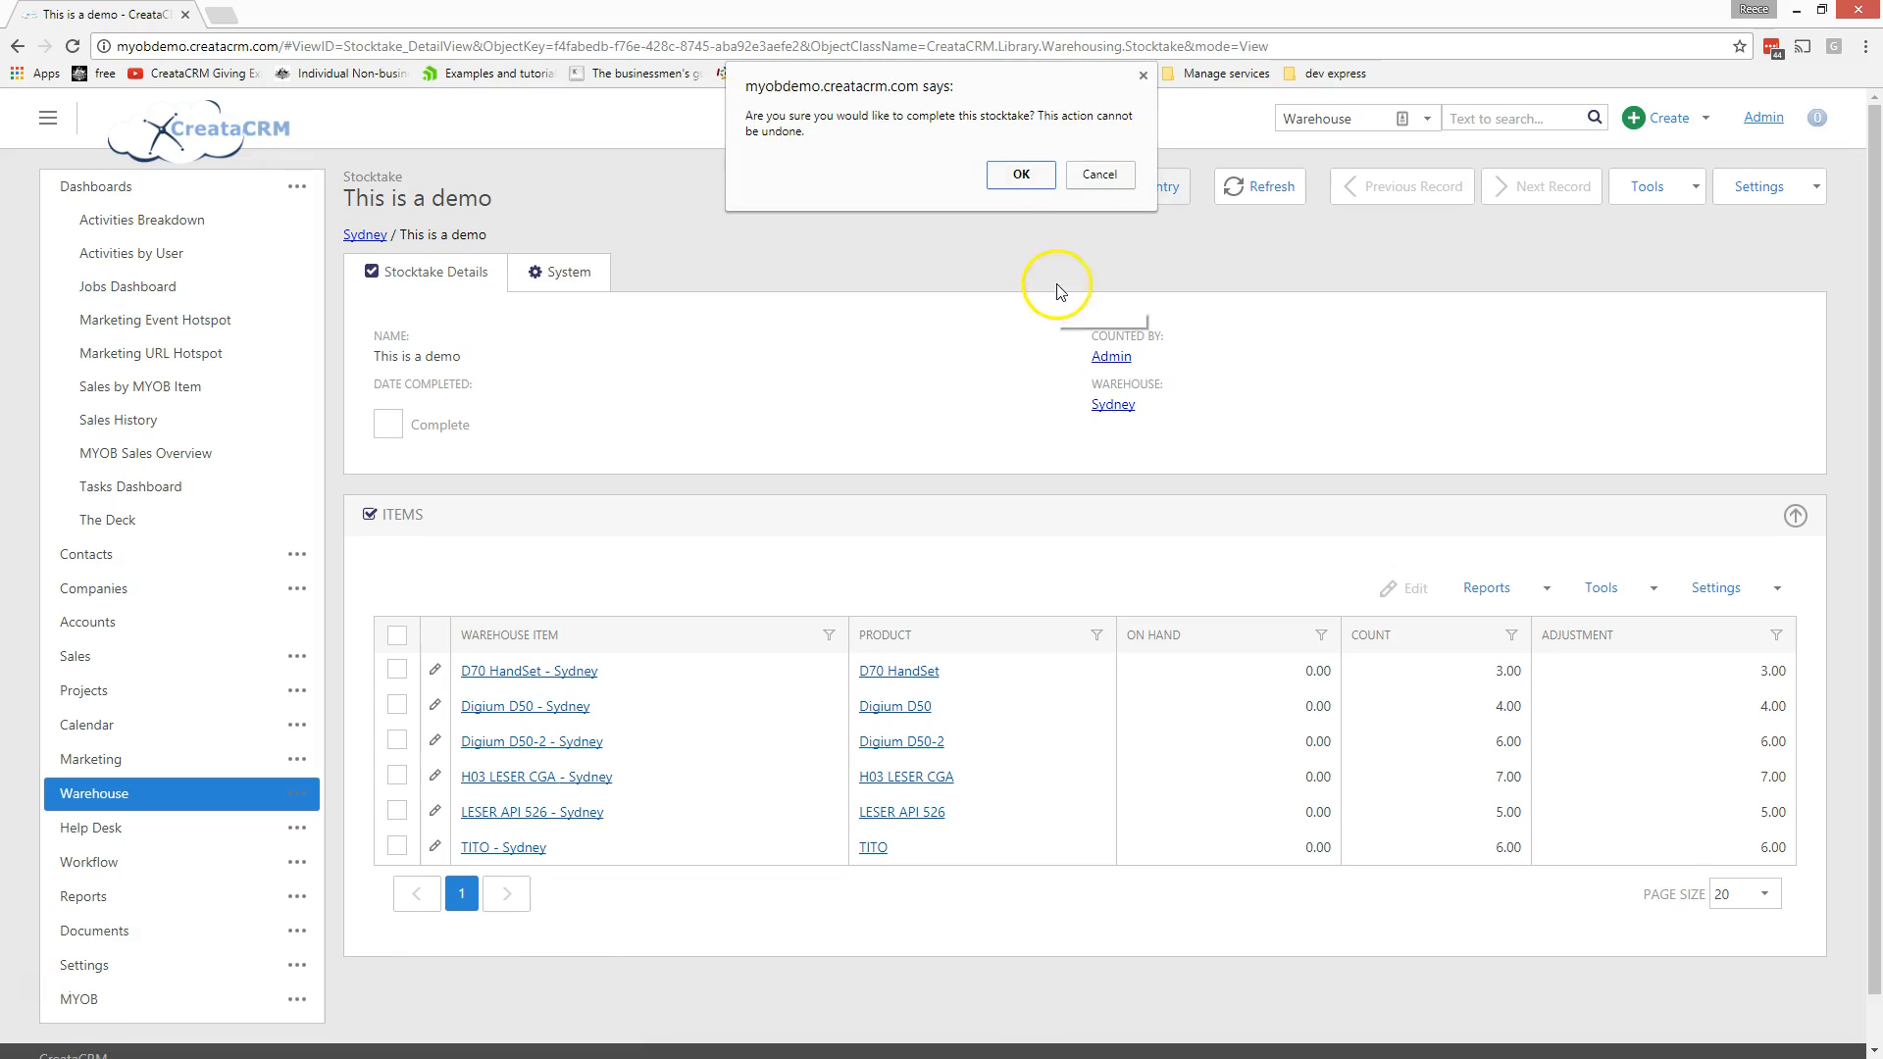
pyautogui.click(1022, 174)
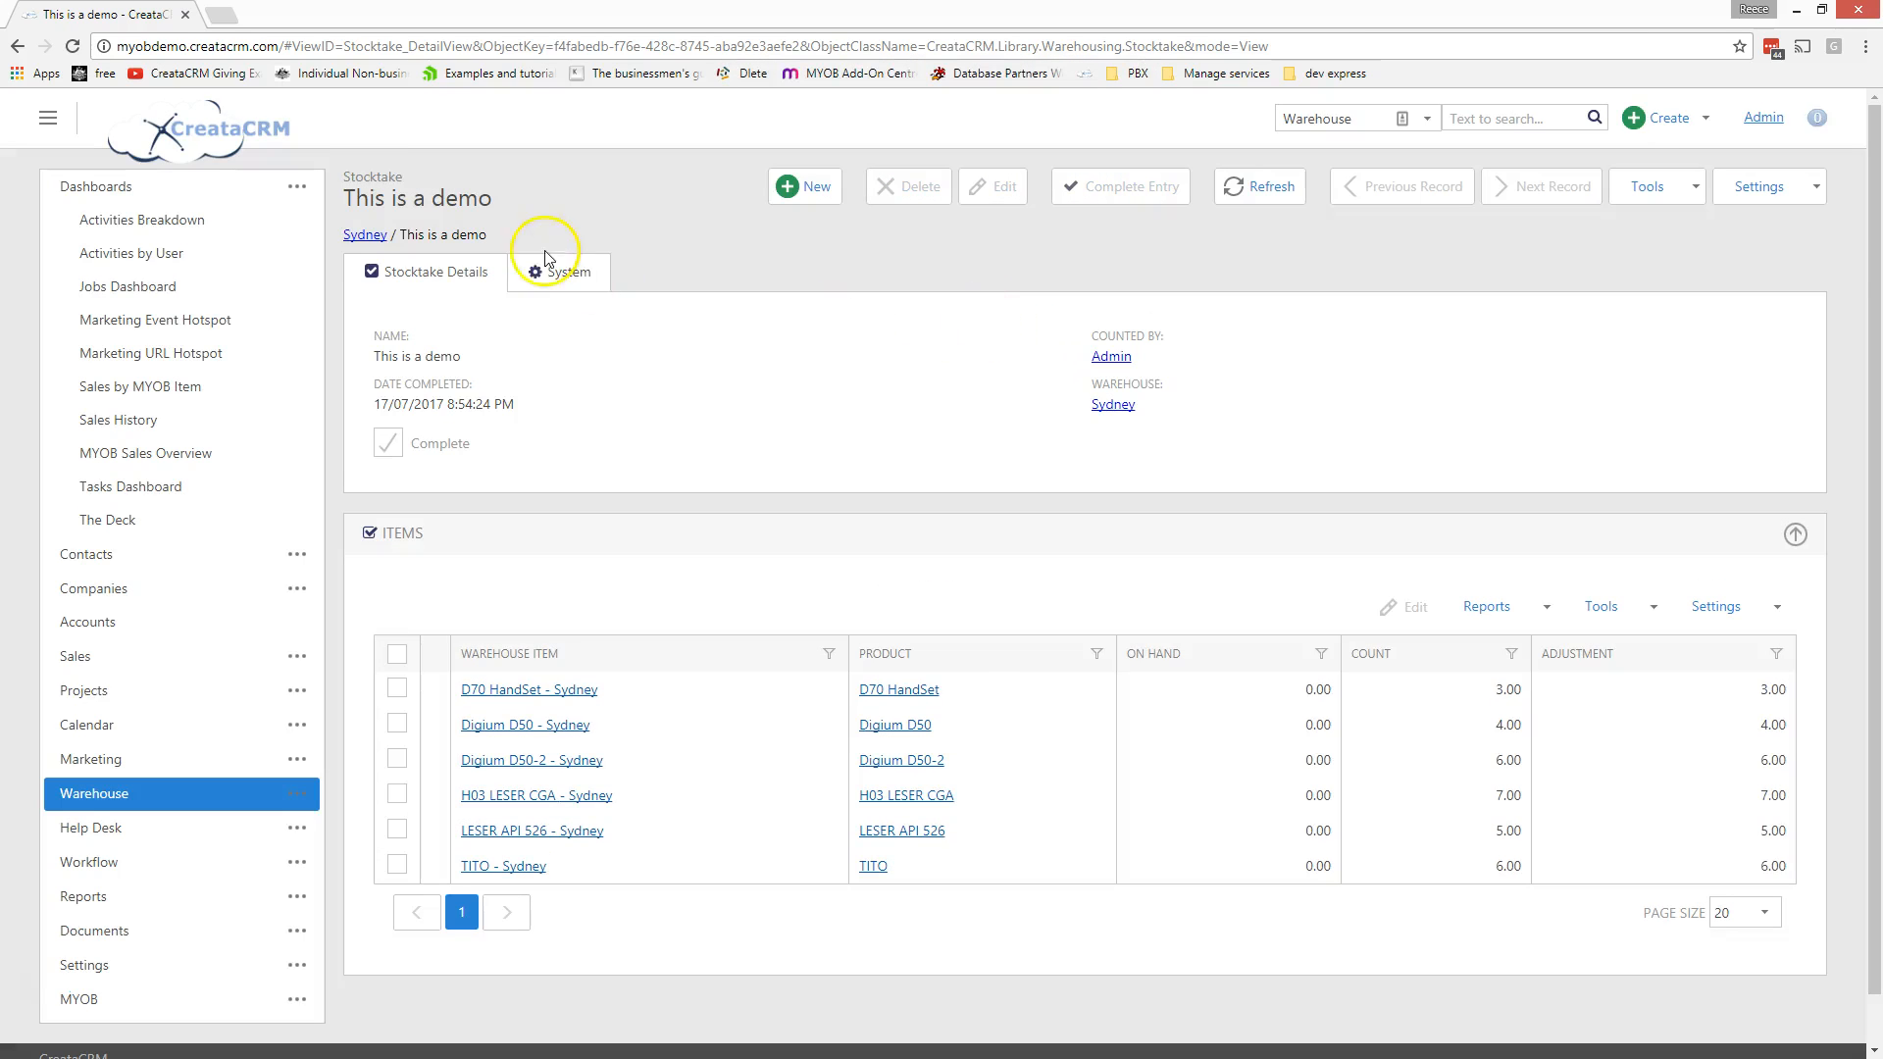
pyautogui.click(367, 236)
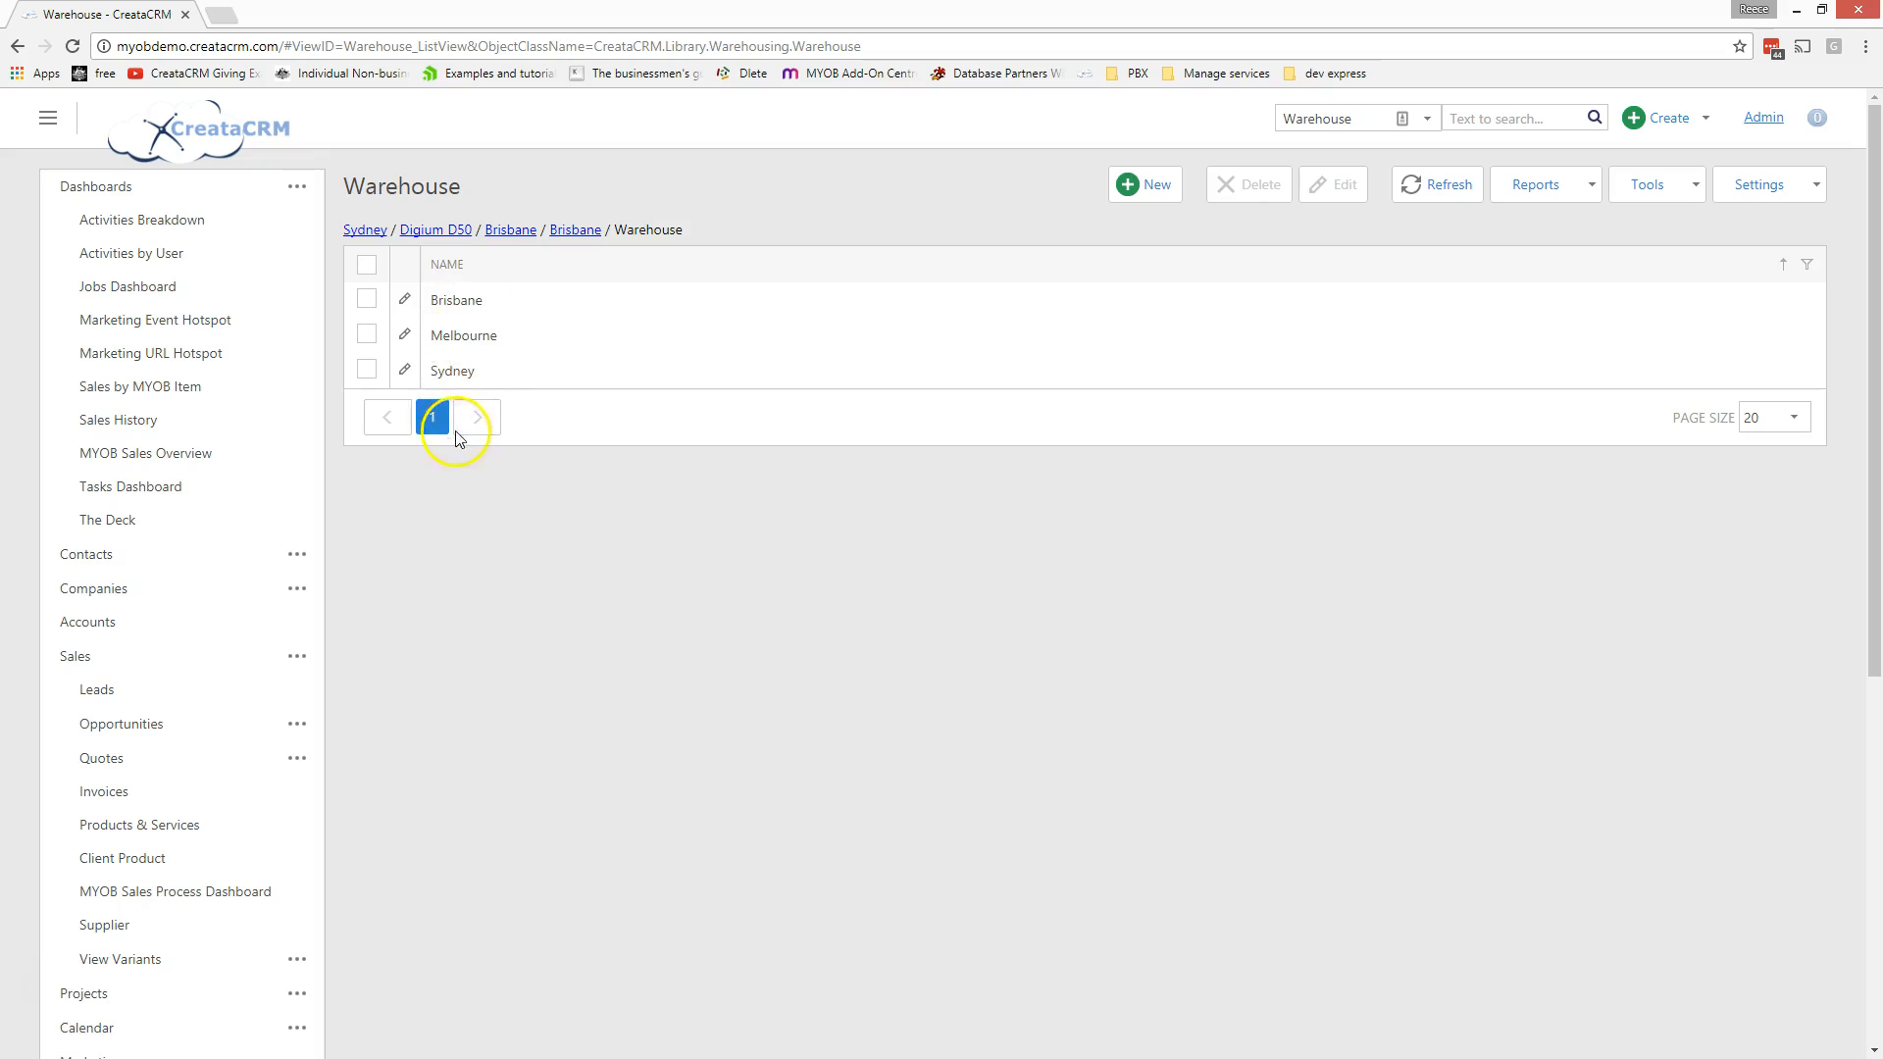
# Step: Edit the Sydney warehouse's address, enabling Use Warehouse Address For Purchase Orders and entering the street address in Address 1
pyautogui.click(454, 372)
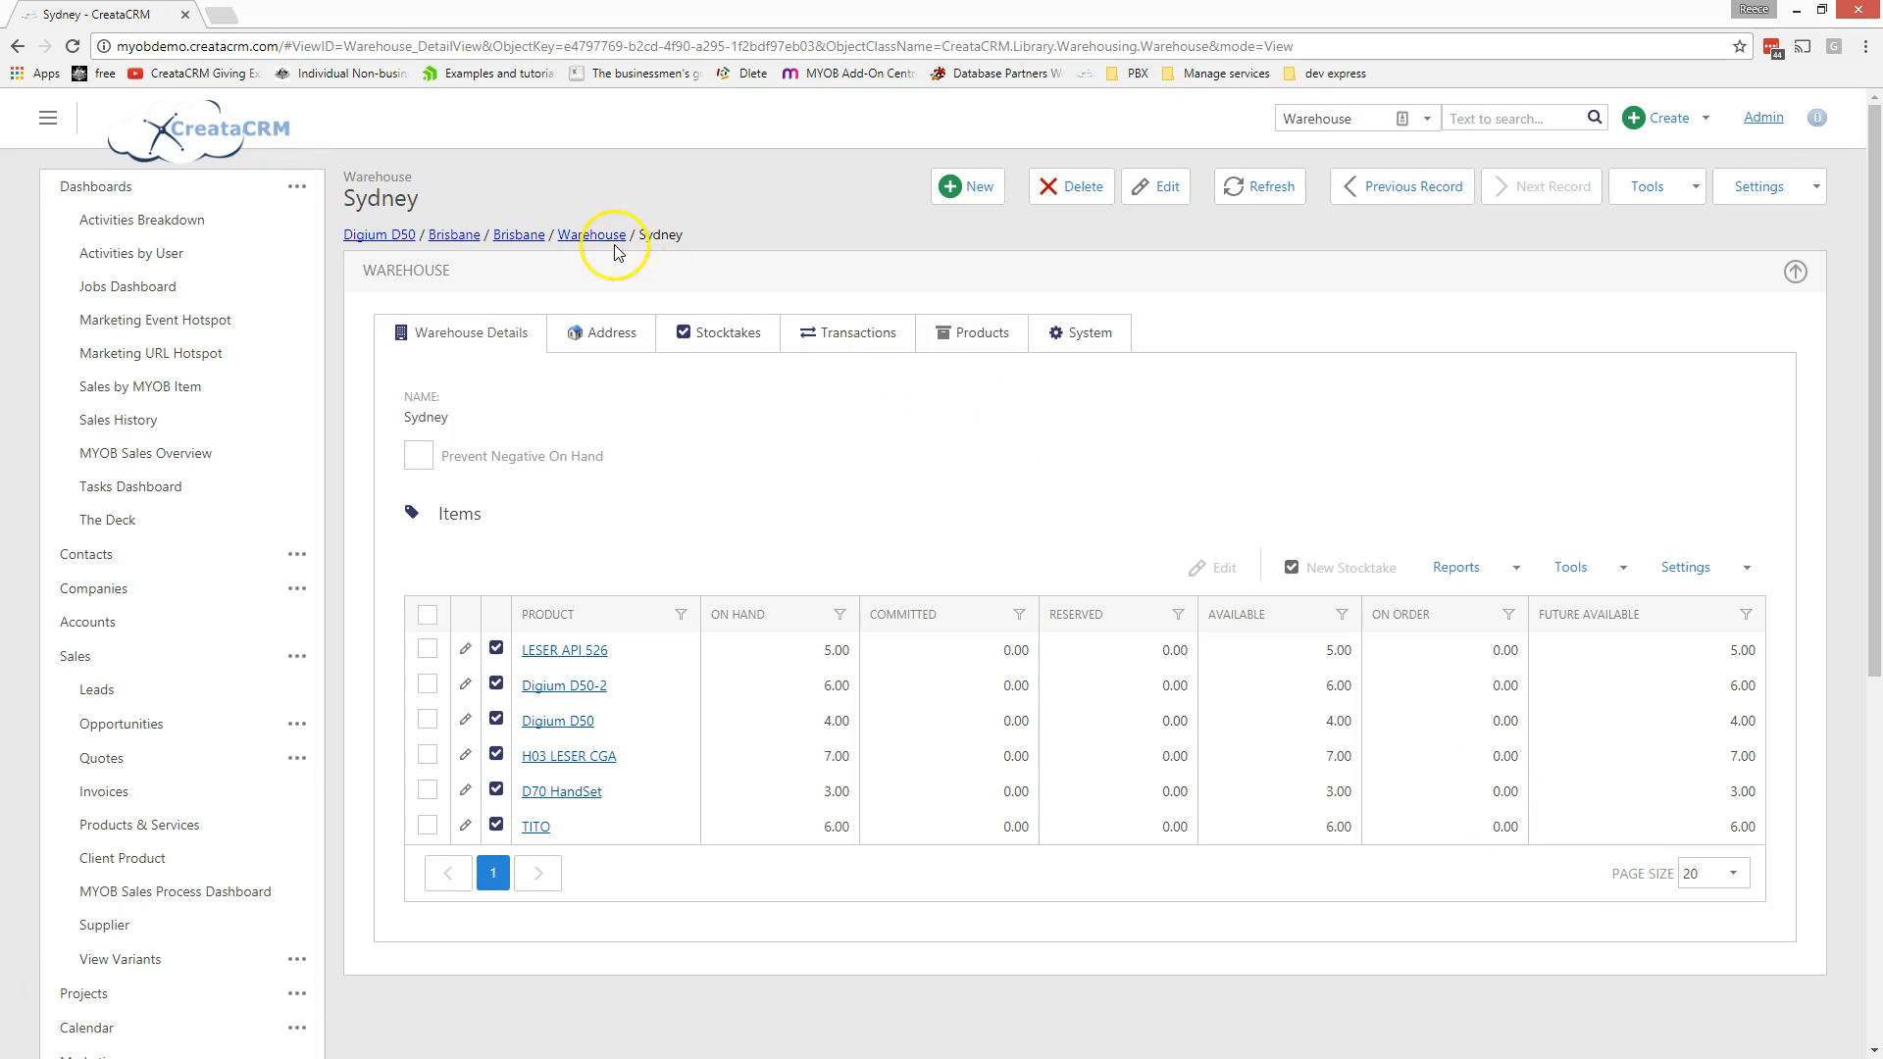
pyautogui.click(604, 338)
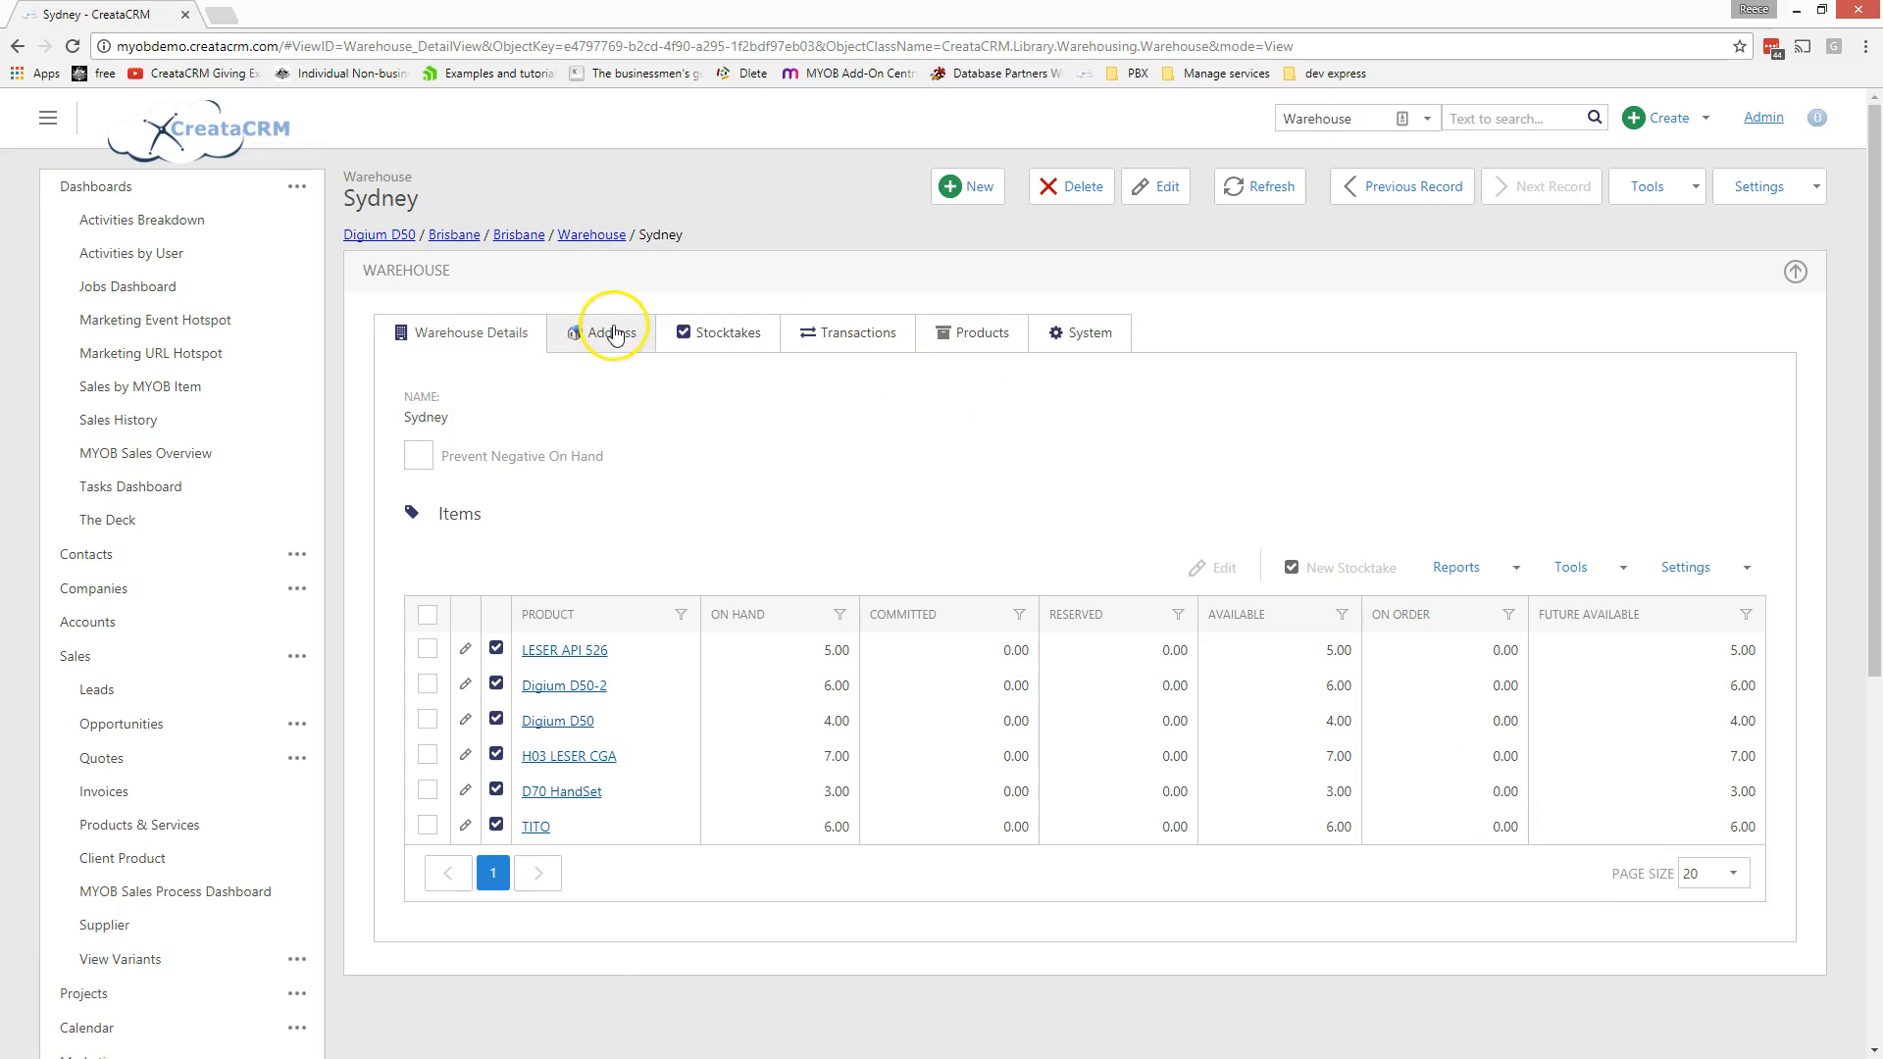
pyautogui.click(1155, 186)
pyautogui.click(484, 479)
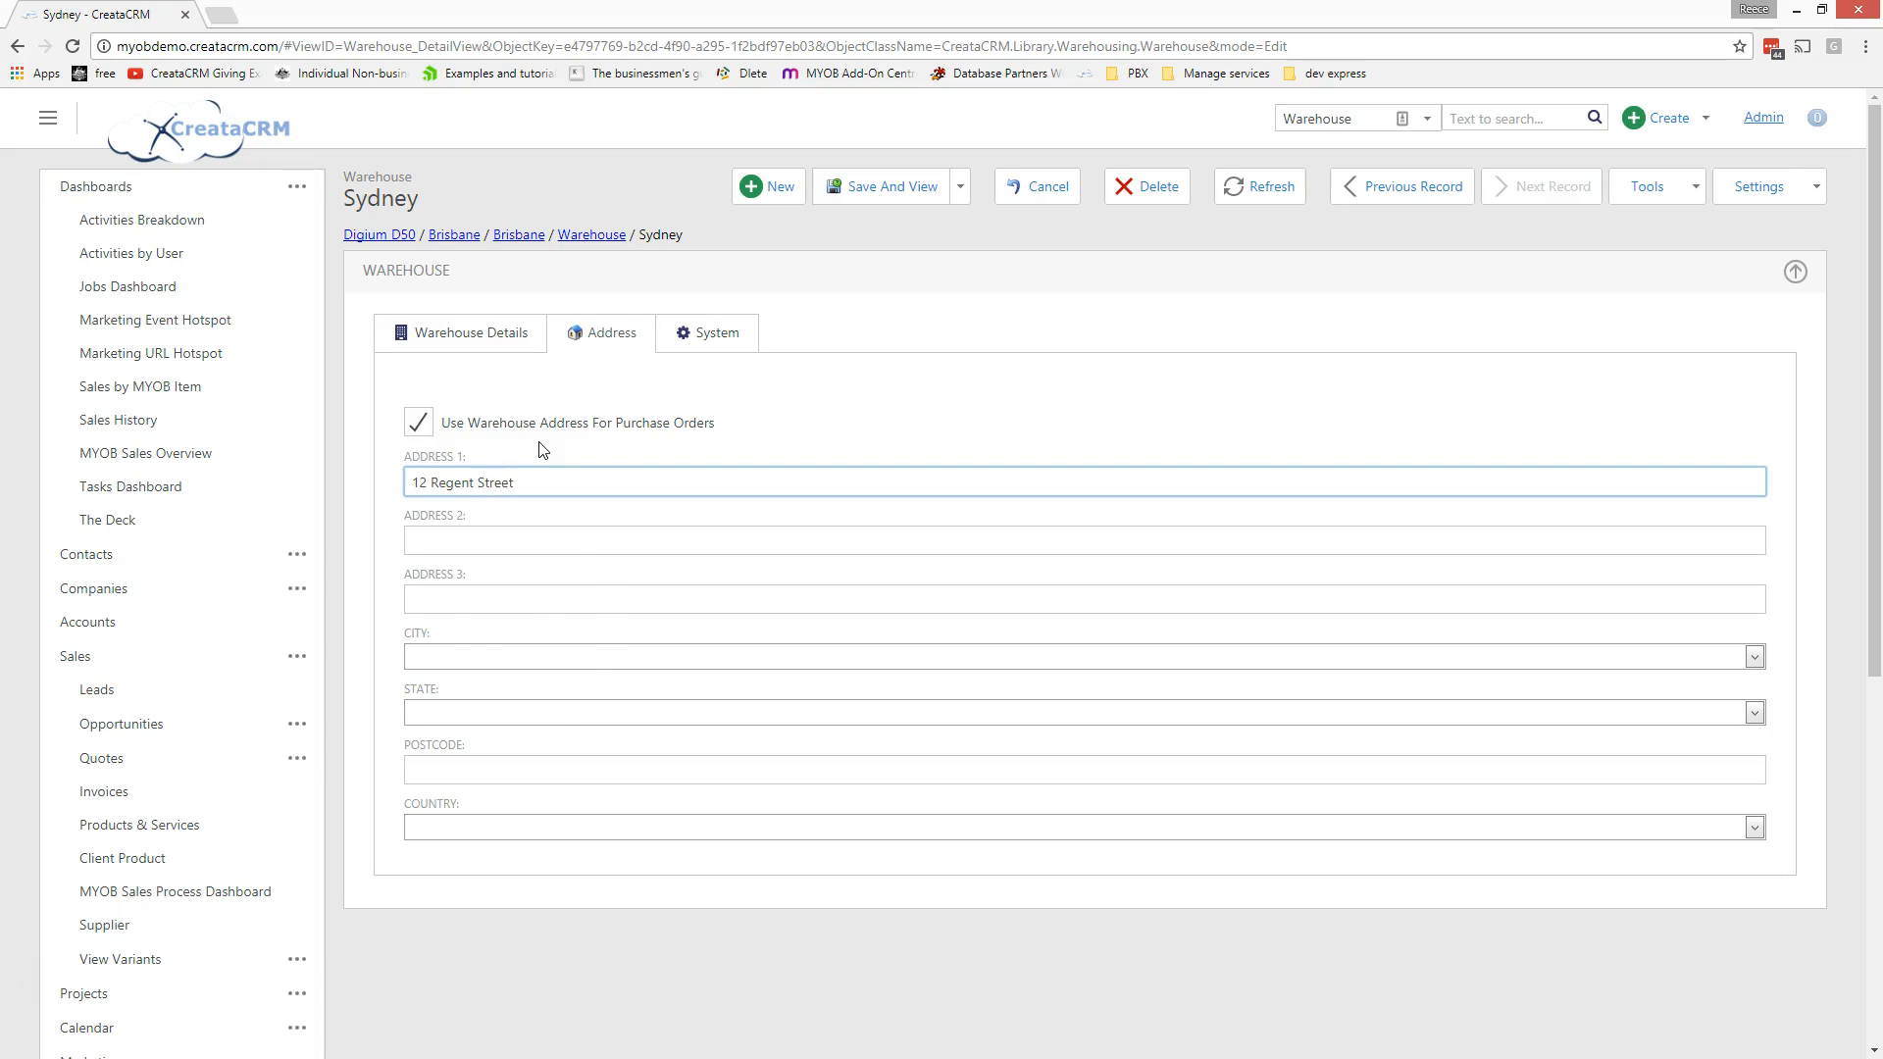
# Step: Fill in the city, state and postcode of the Sydney warehouse's address and save the warehouse
pyautogui.click(483, 655)
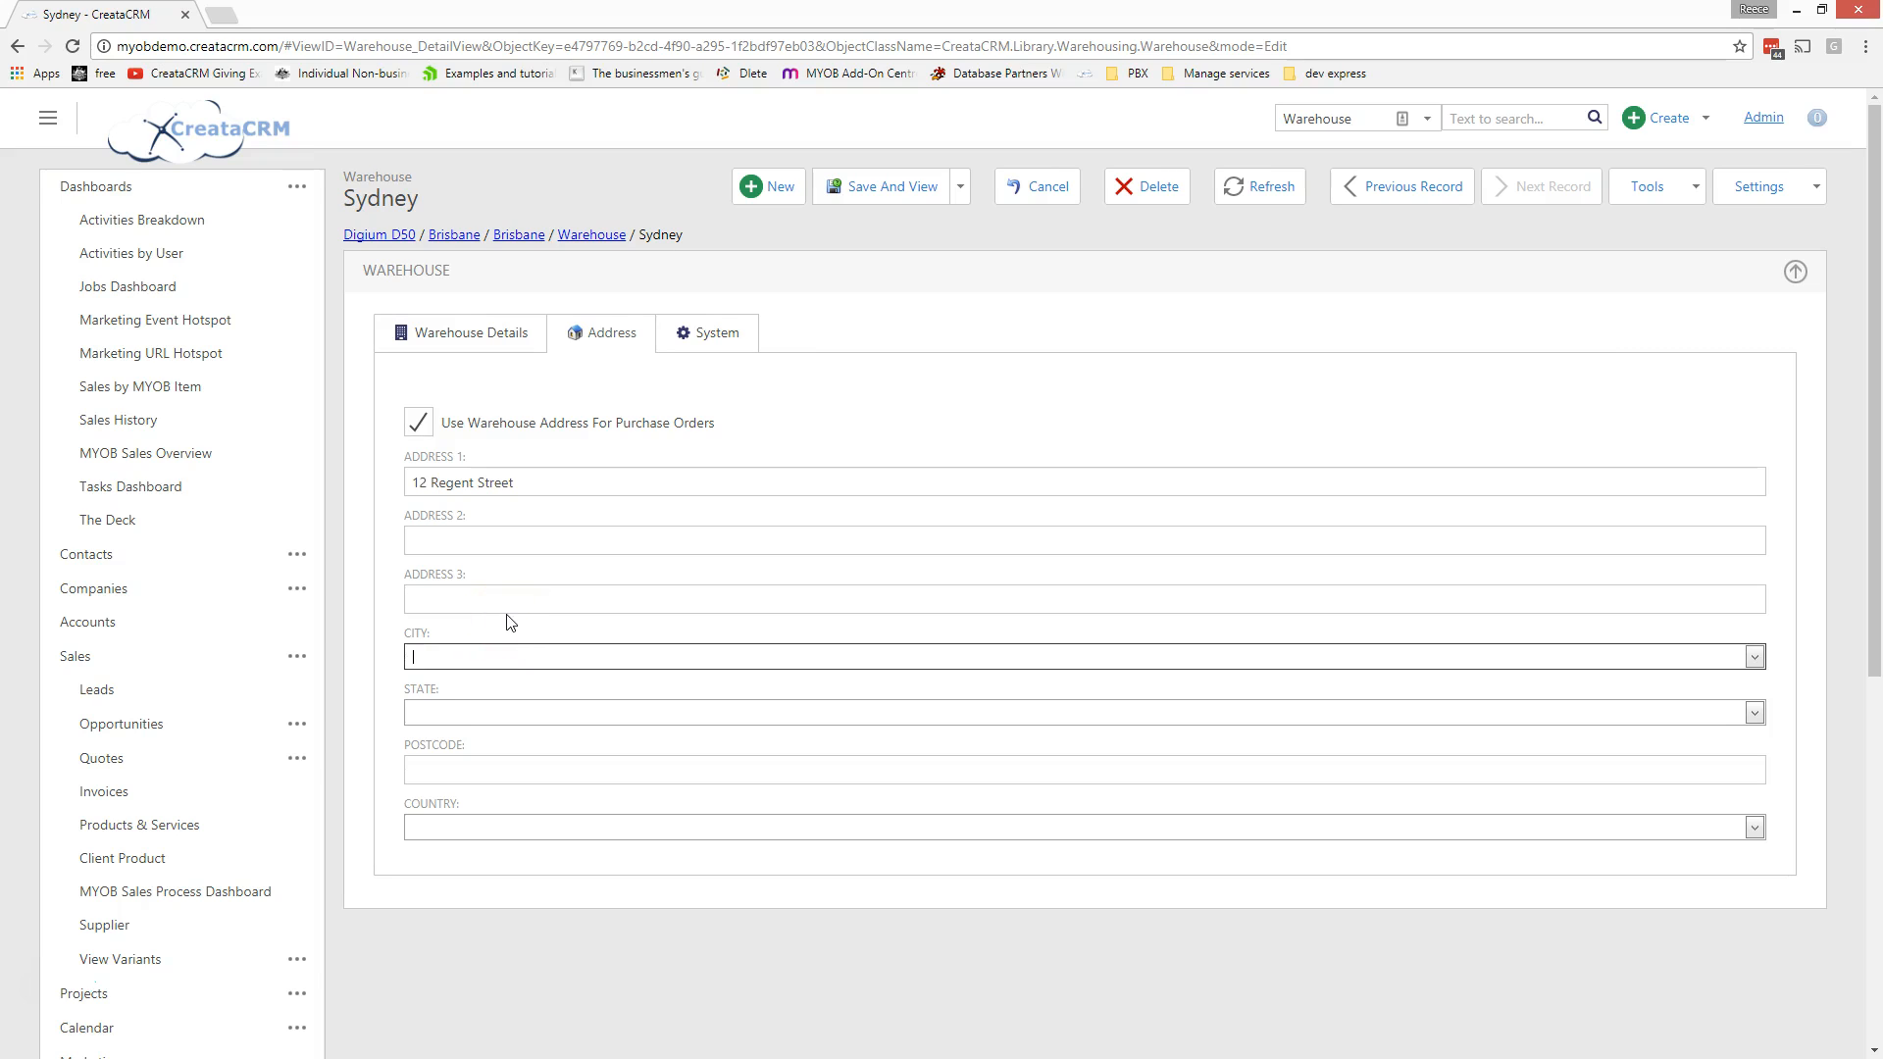
pyautogui.write('river')
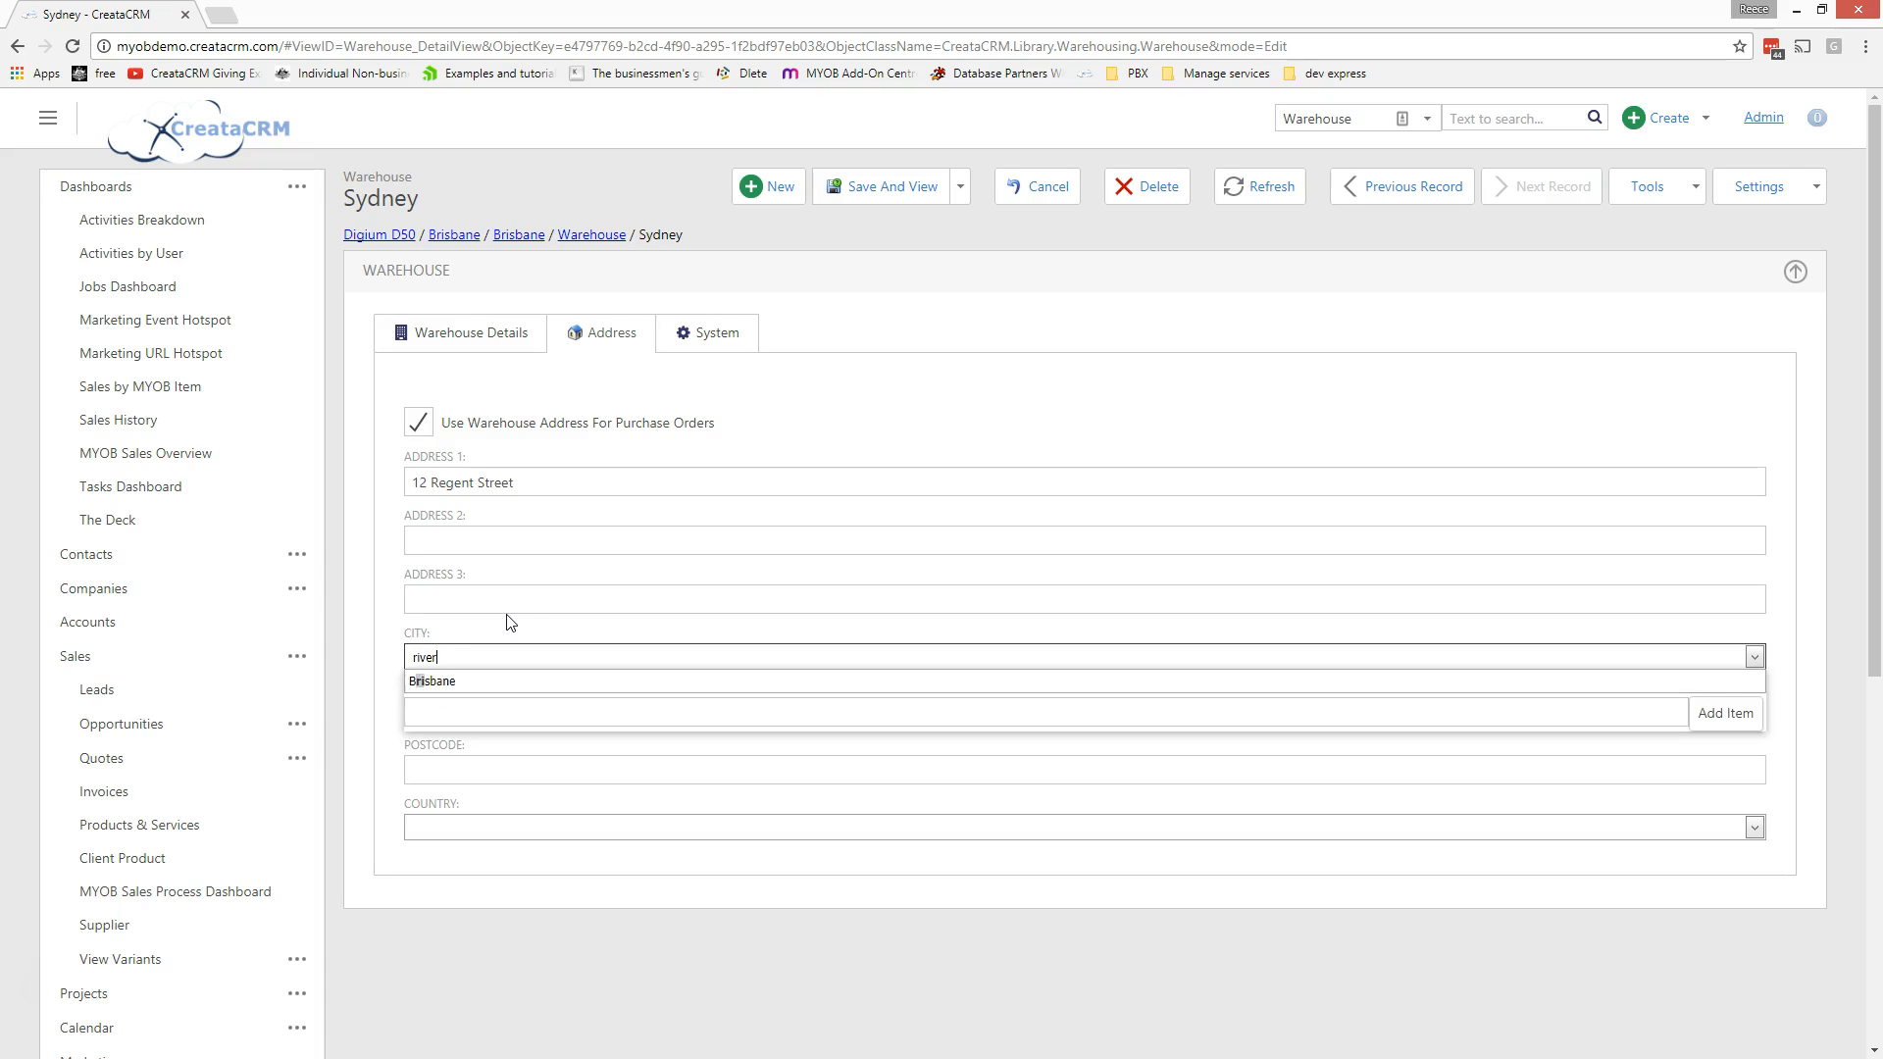
pyautogui.write('stone')
pyautogui.press('Tab')
pyautogui.write('NSW')
pyautogui.press('Tab')
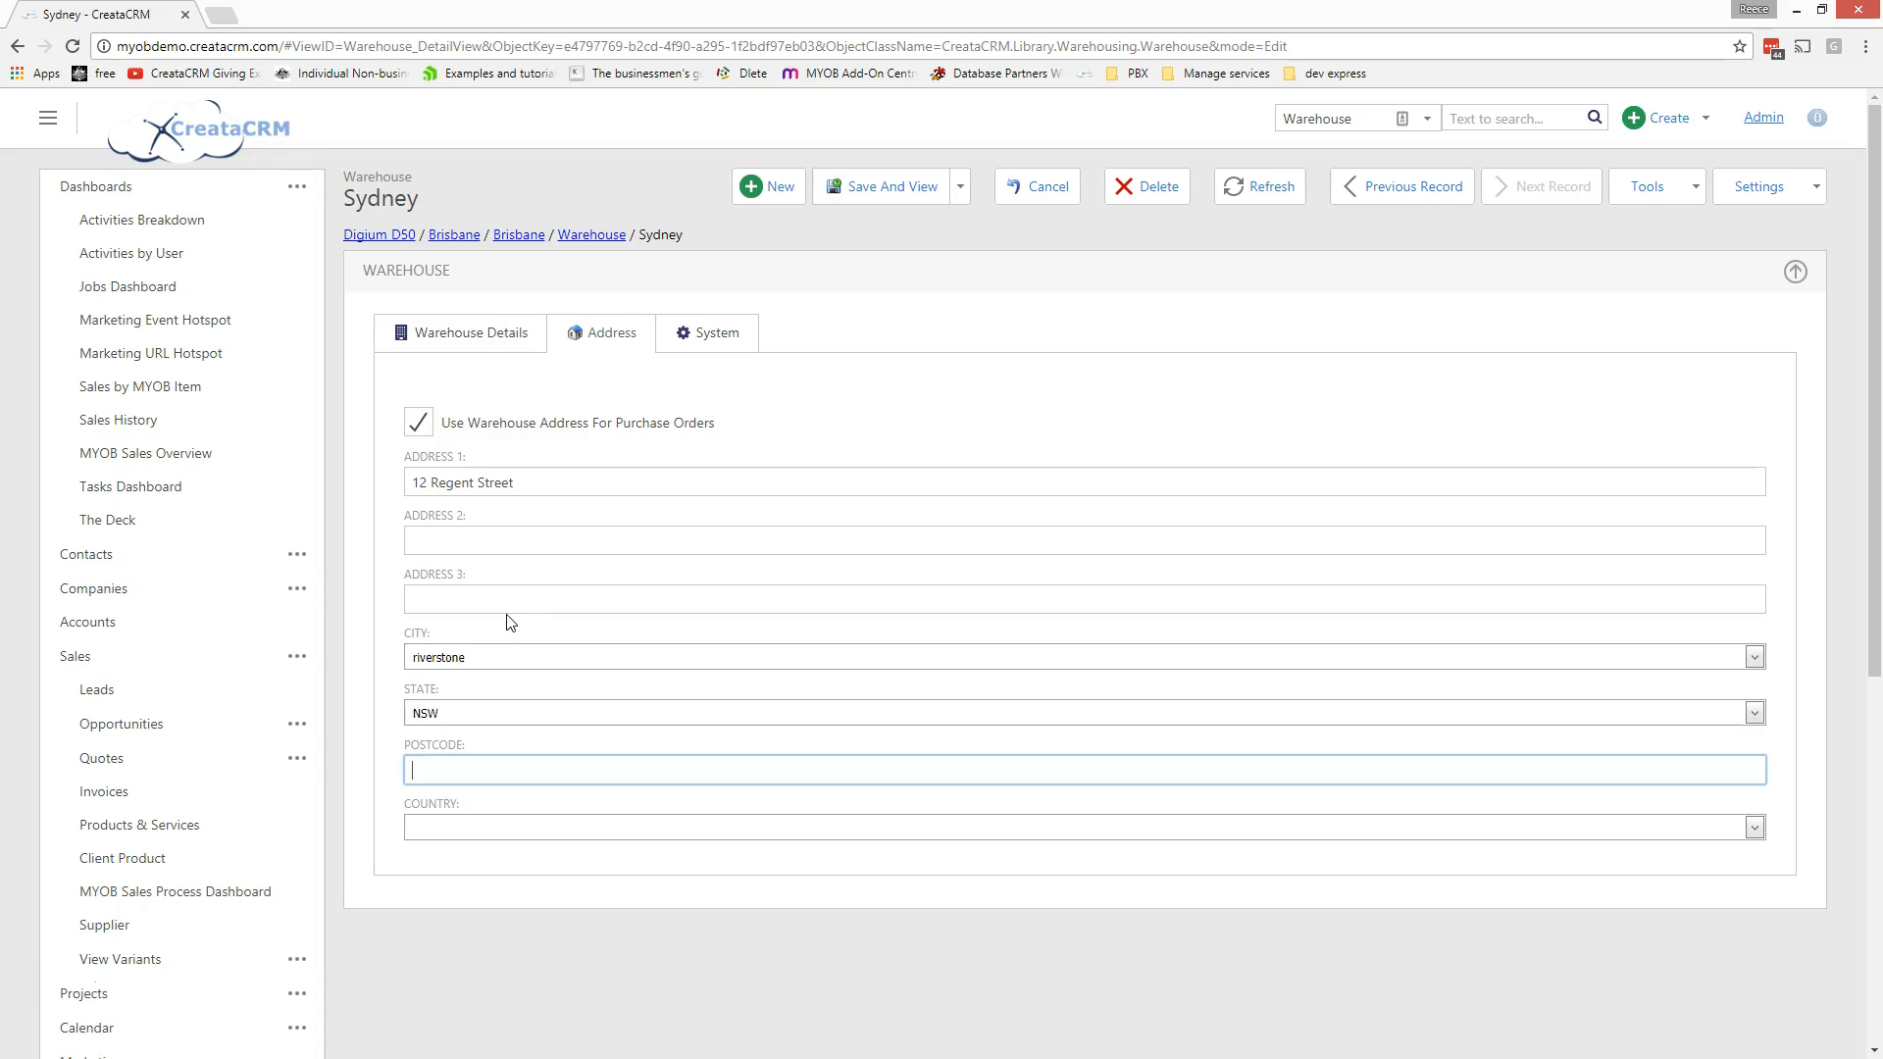
pyautogui.write('2765')
pyautogui.press('Tab')
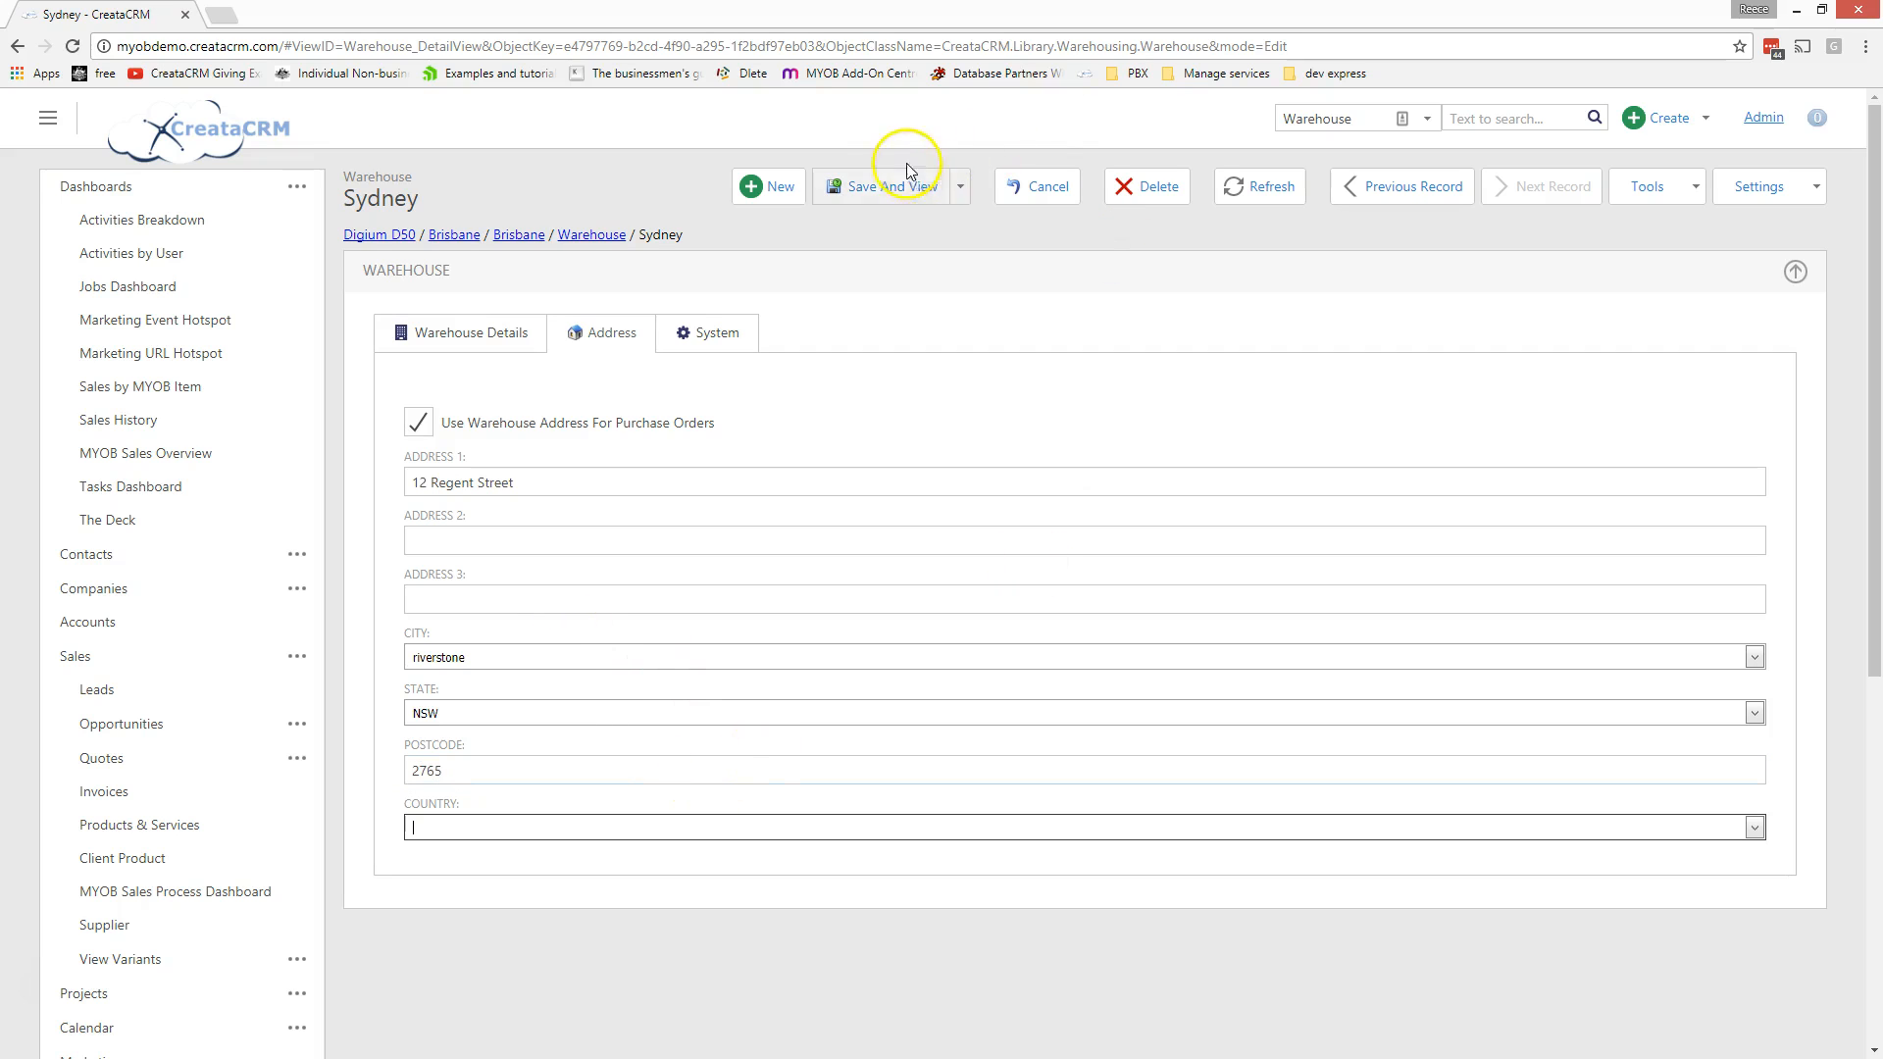
pyautogui.click(890, 199)
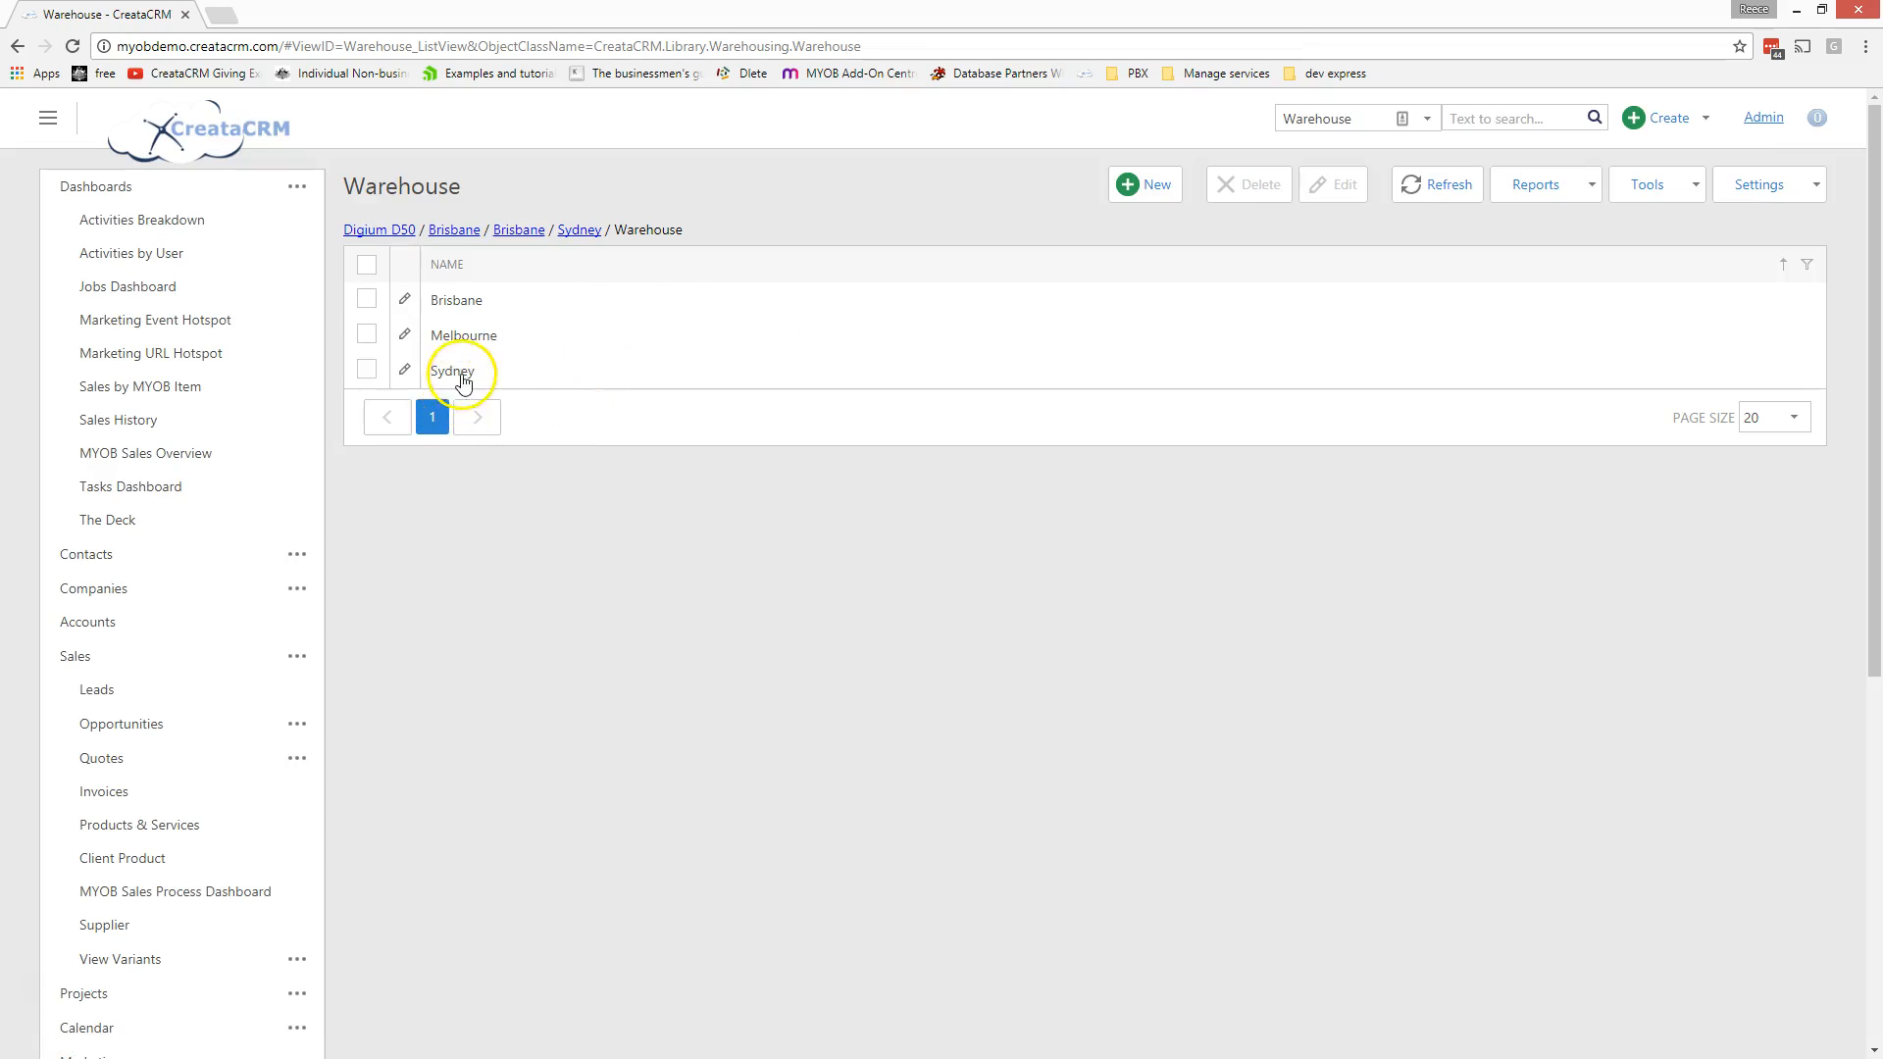
# Step: Examine the Melbourne and Brisbane warehouse records and their stock items
pyautogui.click(475, 332)
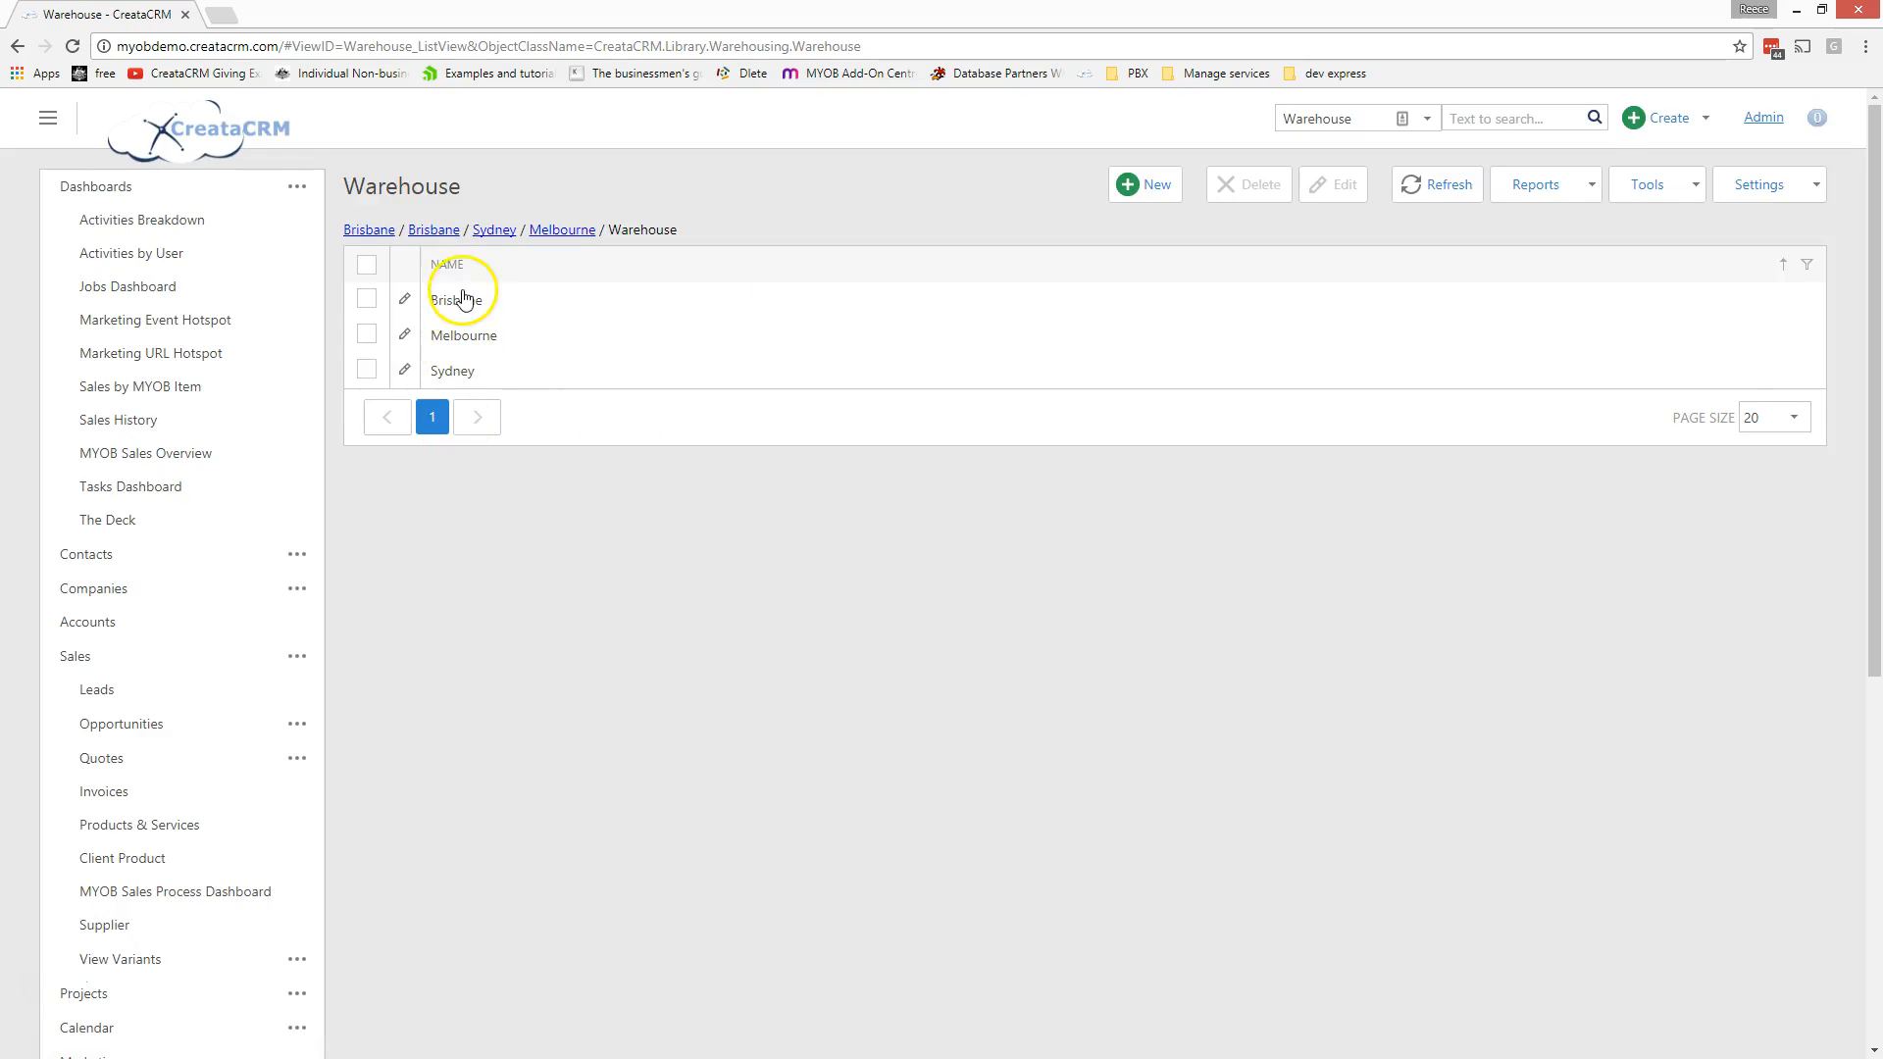
pyautogui.click(462, 298)
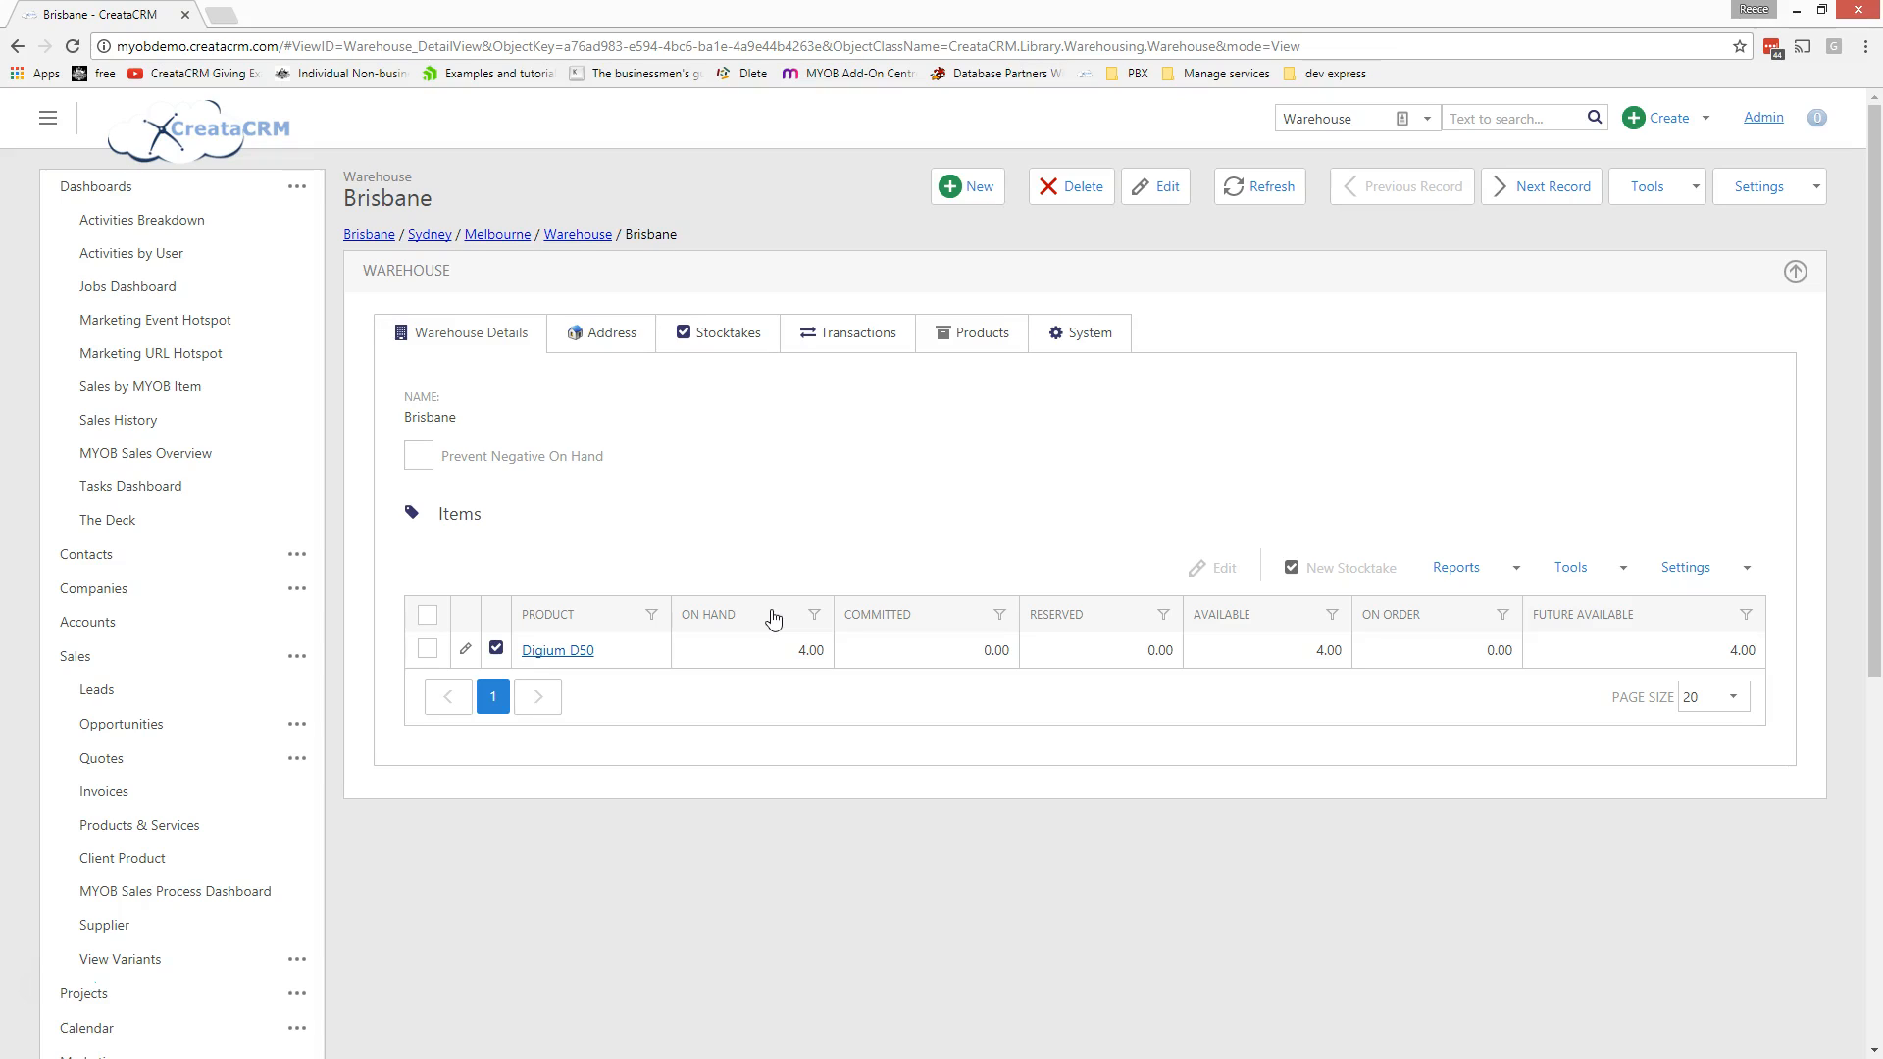
pyautogui.click(1763, 117)
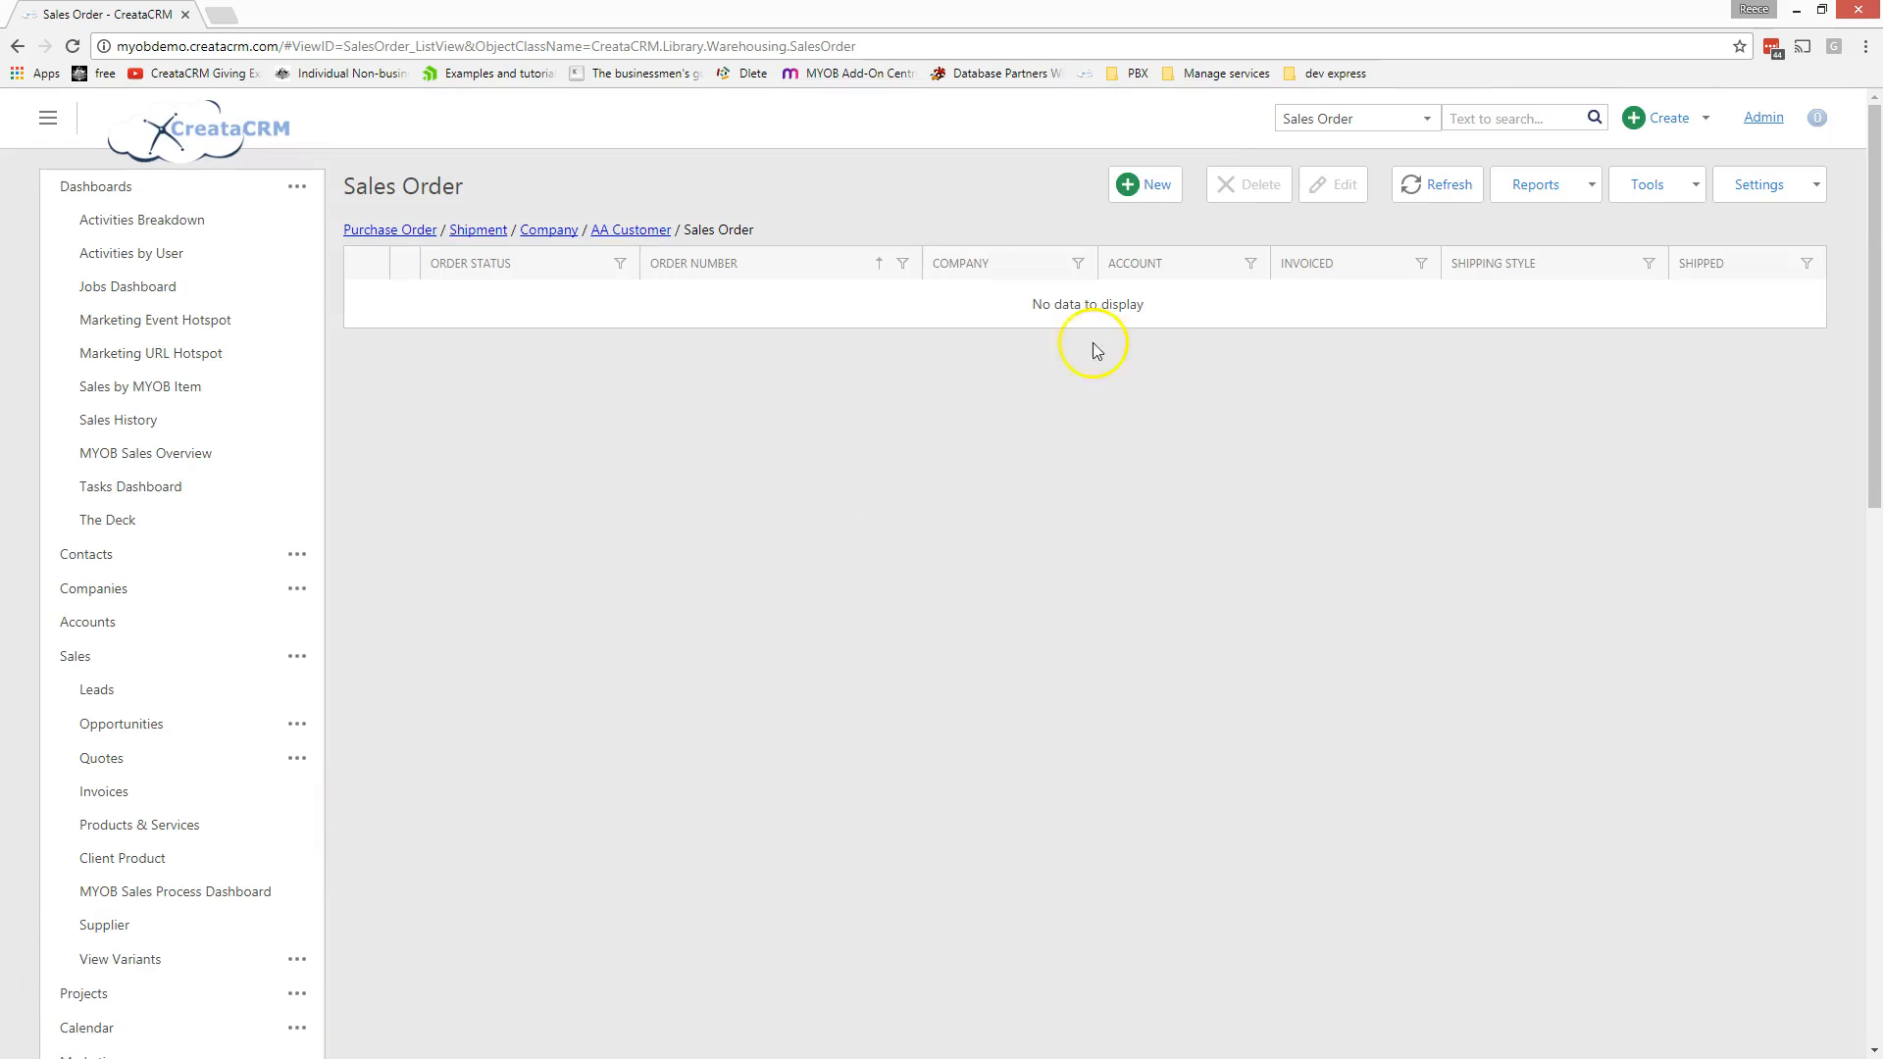
# Step: Start a new sales order, add one line to it, and search for item "d70"
pyautogui.click(1158, 196)
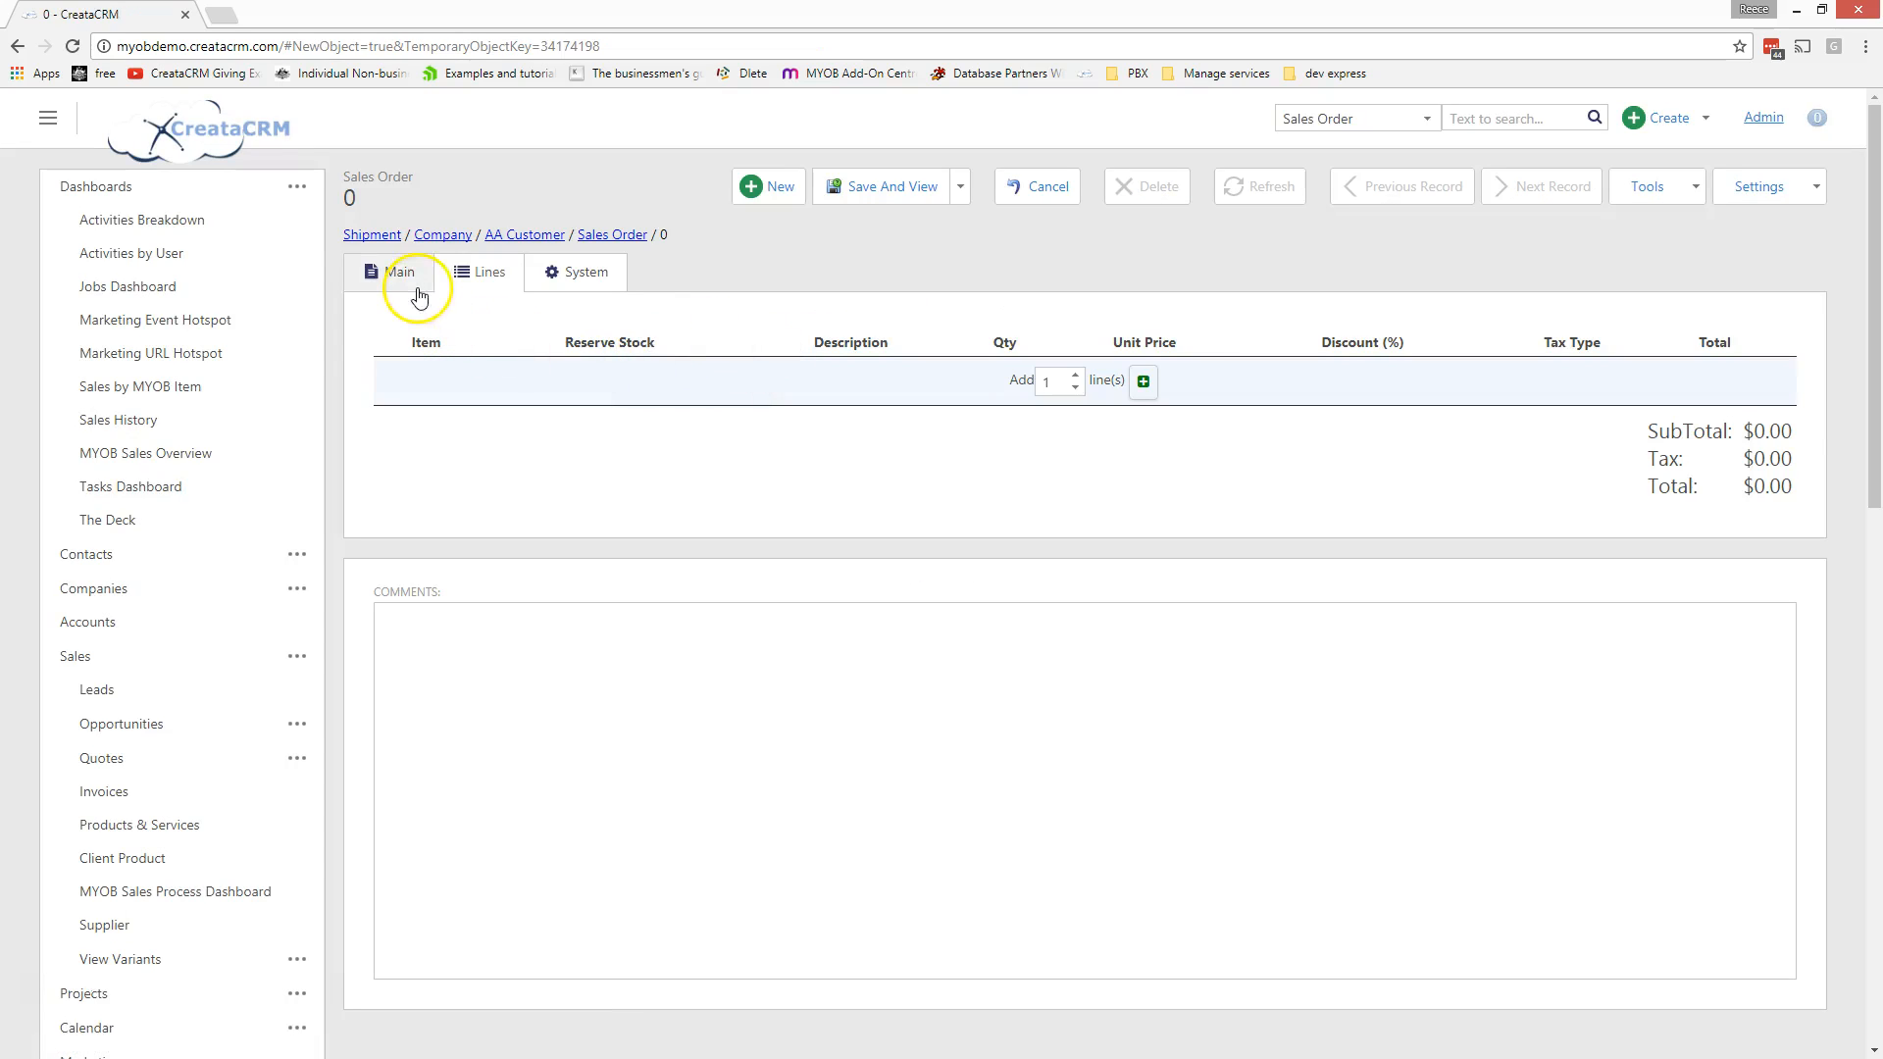
pyautogui.click(1143, 382)
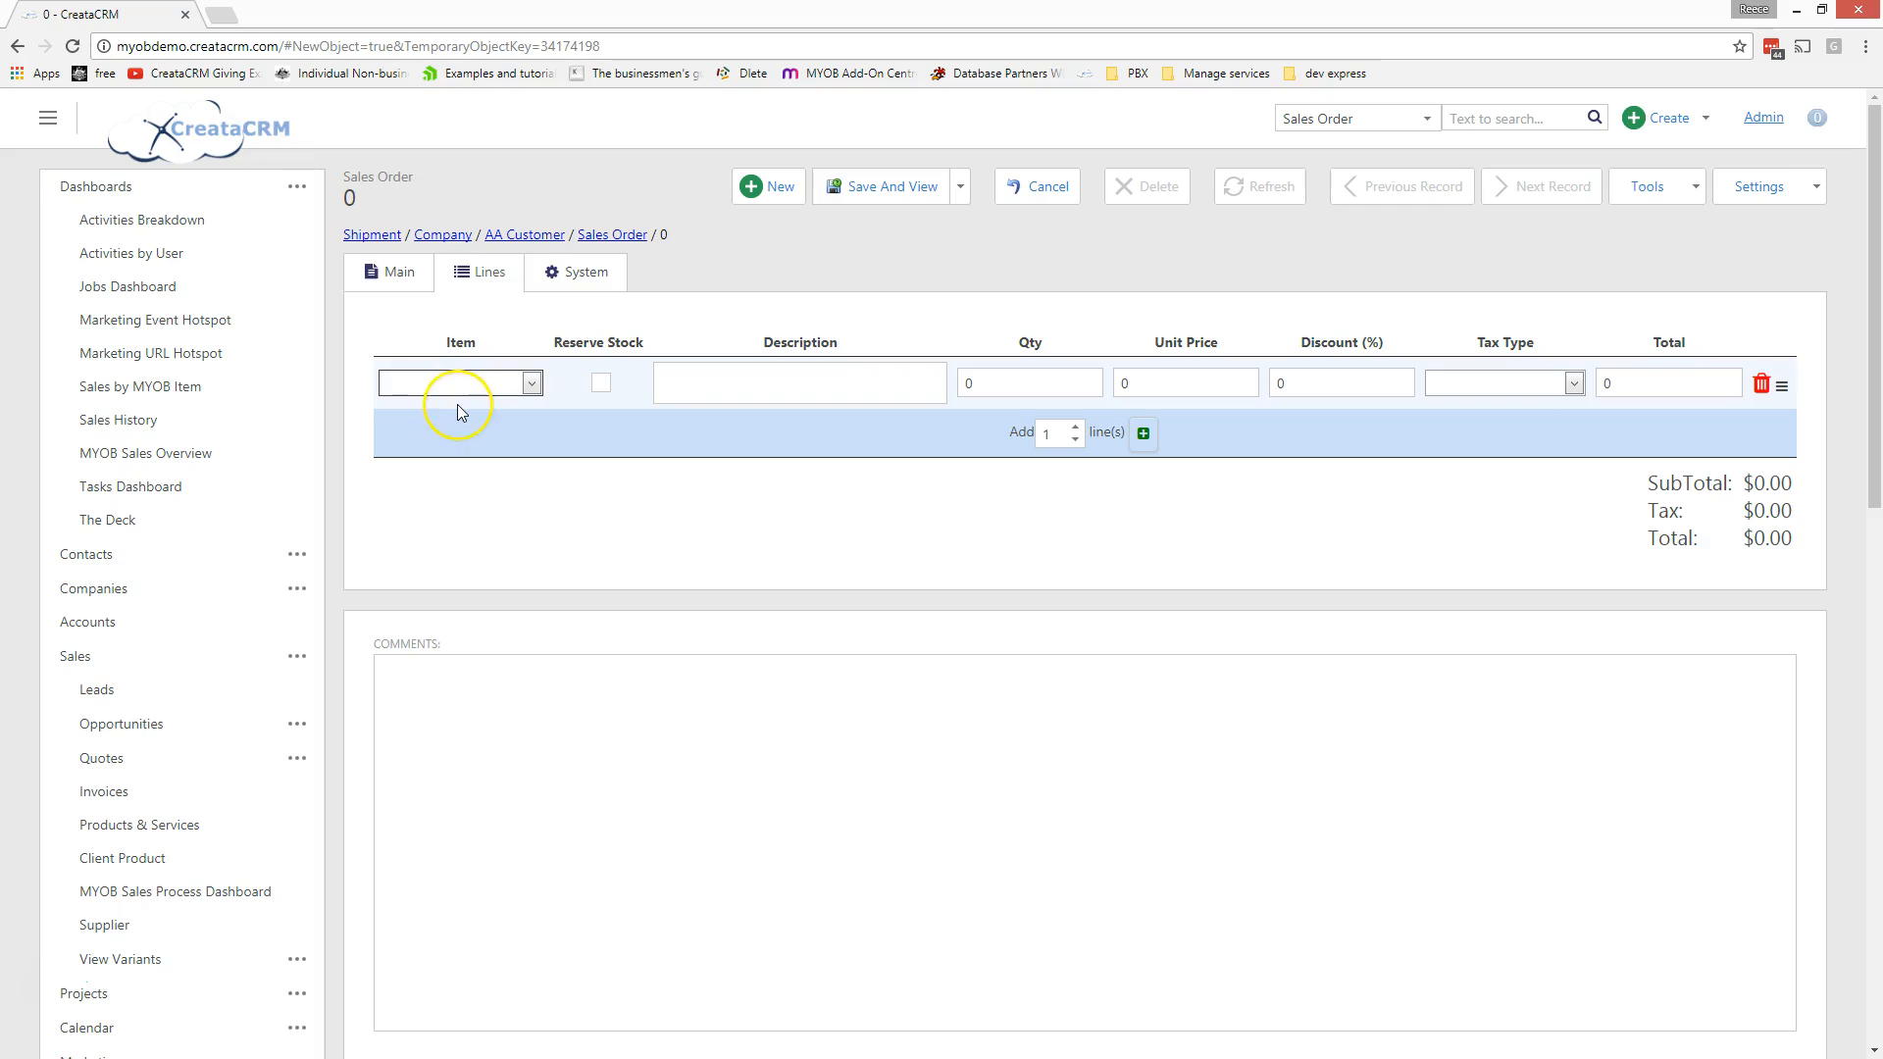
pyautogui.write('d70')
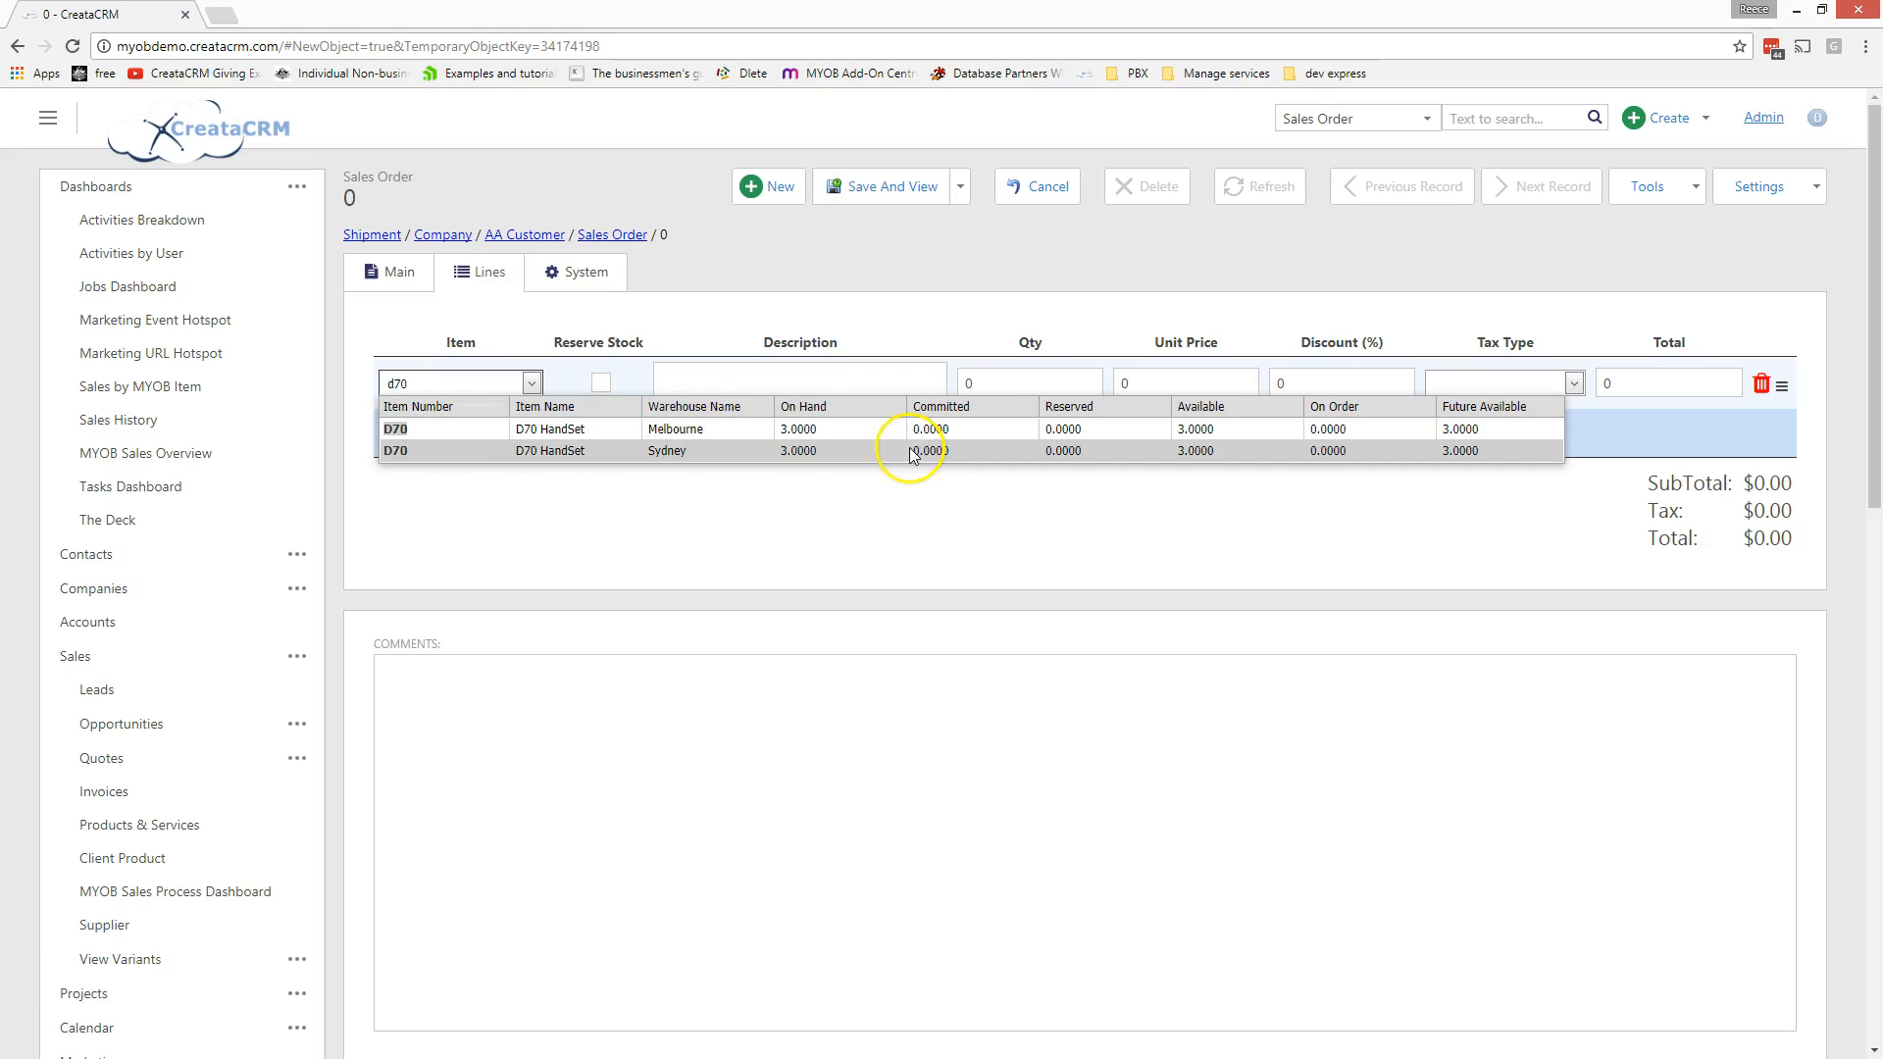
# Step: Search the order line's items by warehouse using "syd", then clear the search
pyautogui.moveTo(453, 384); pyautogui.dragTo(382, 391)
pyautogui.write('syd')
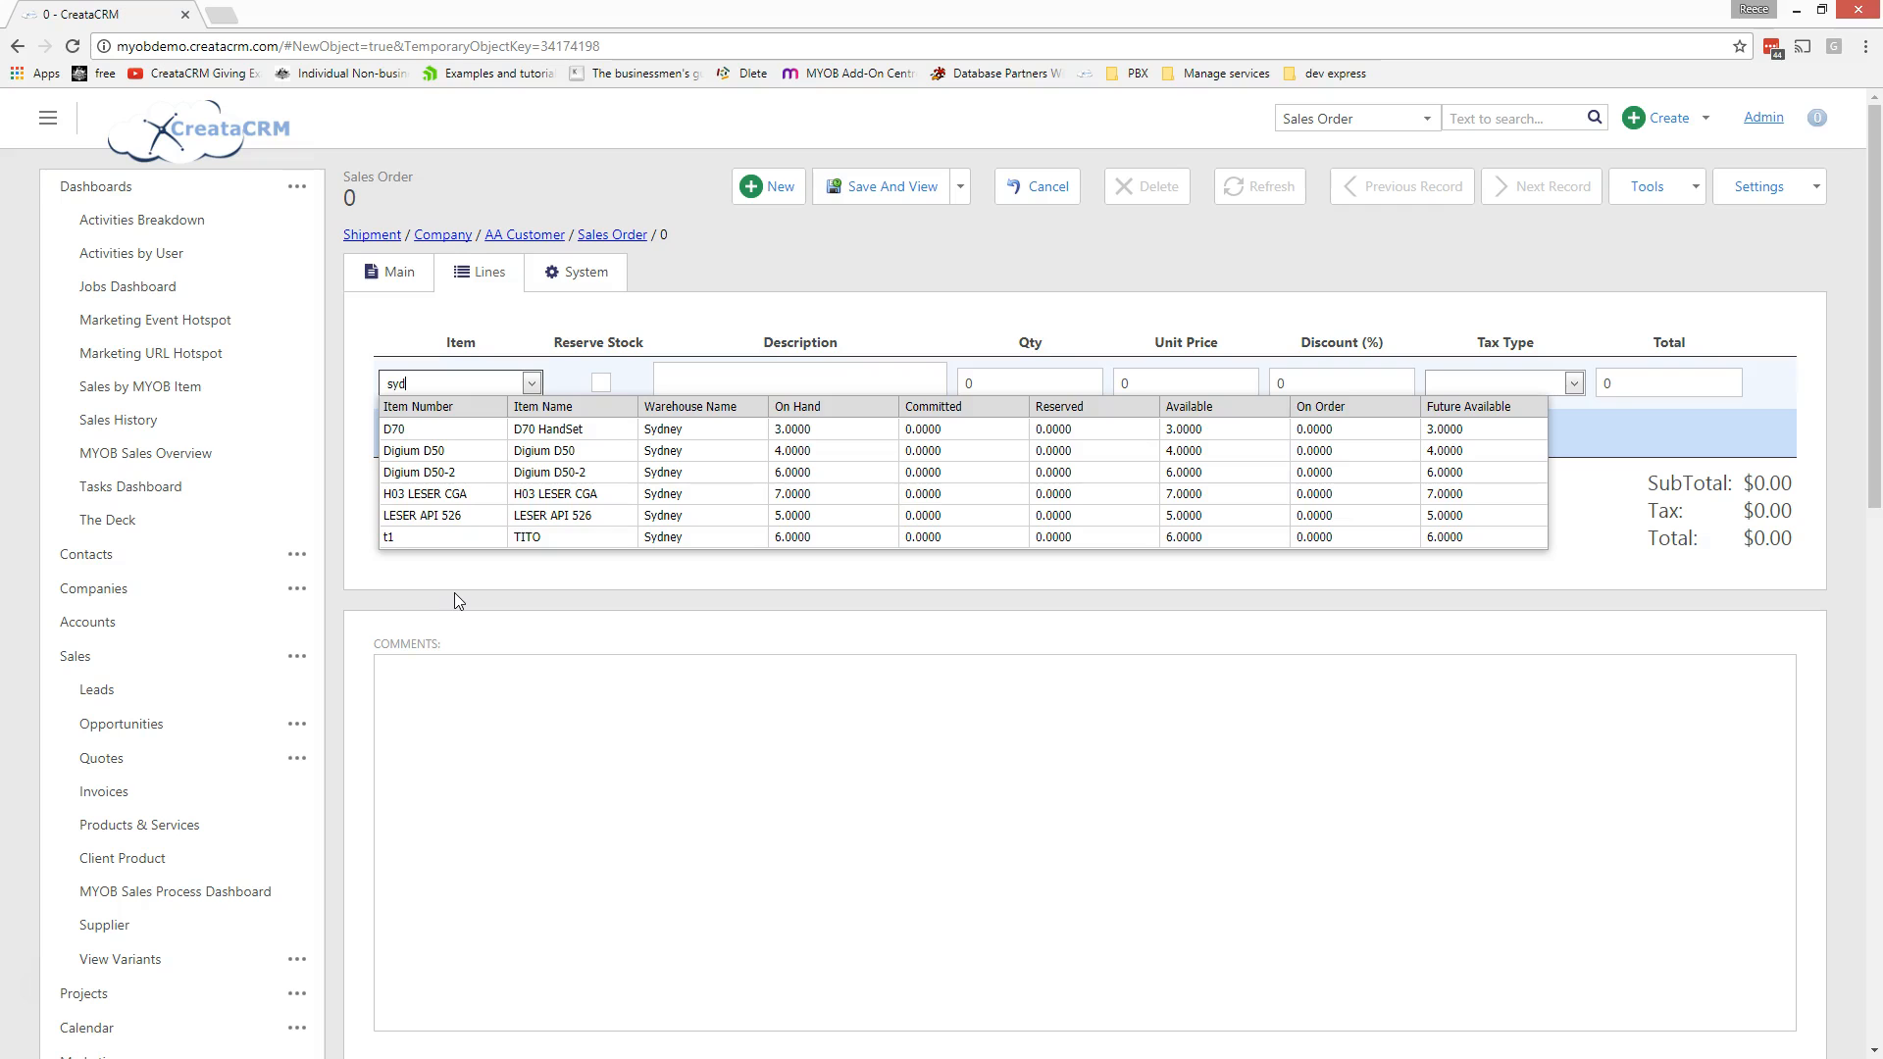
pyautogui.press('BackSpace')
pyautogui.press('BackSpace')
pyautogui.press('BackSpace')
# Step: Set the first order line's item to D70 HandSet from the Melbourne warehouse
pyautogui.write('d70')
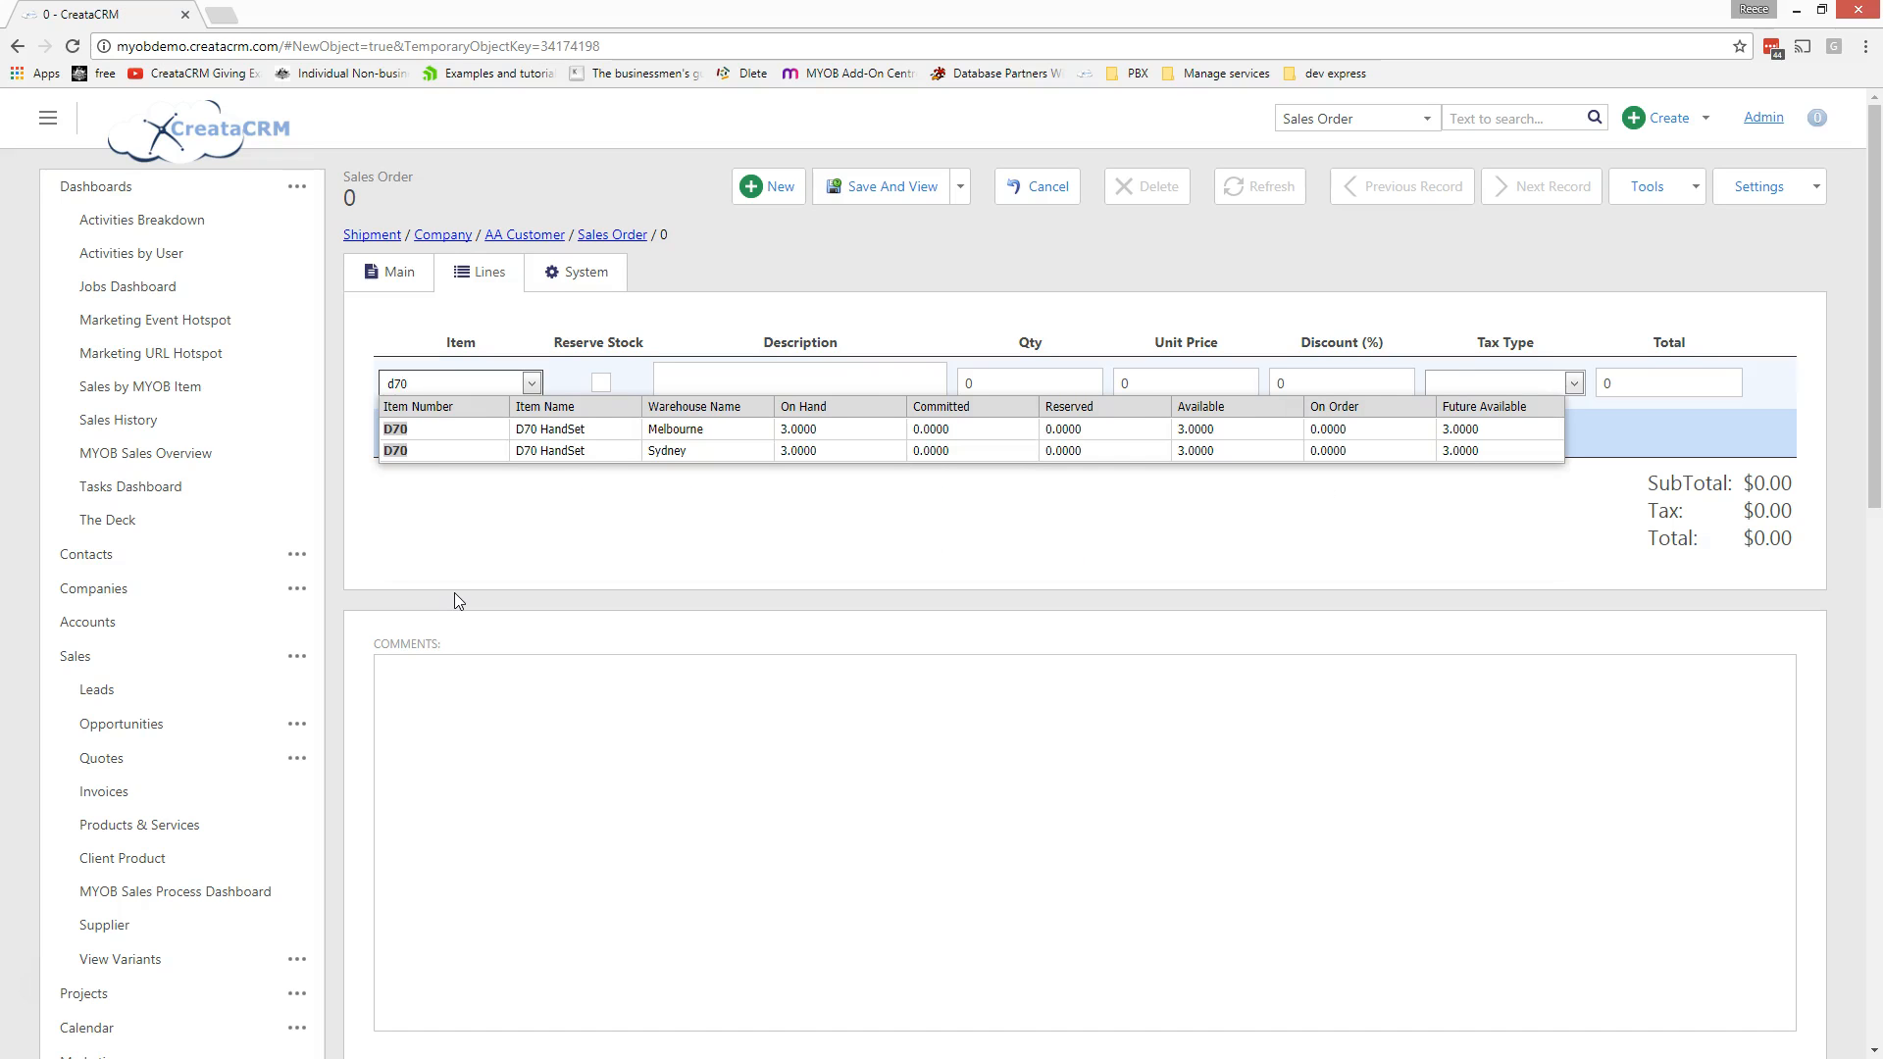
pyautogui.press('Down')
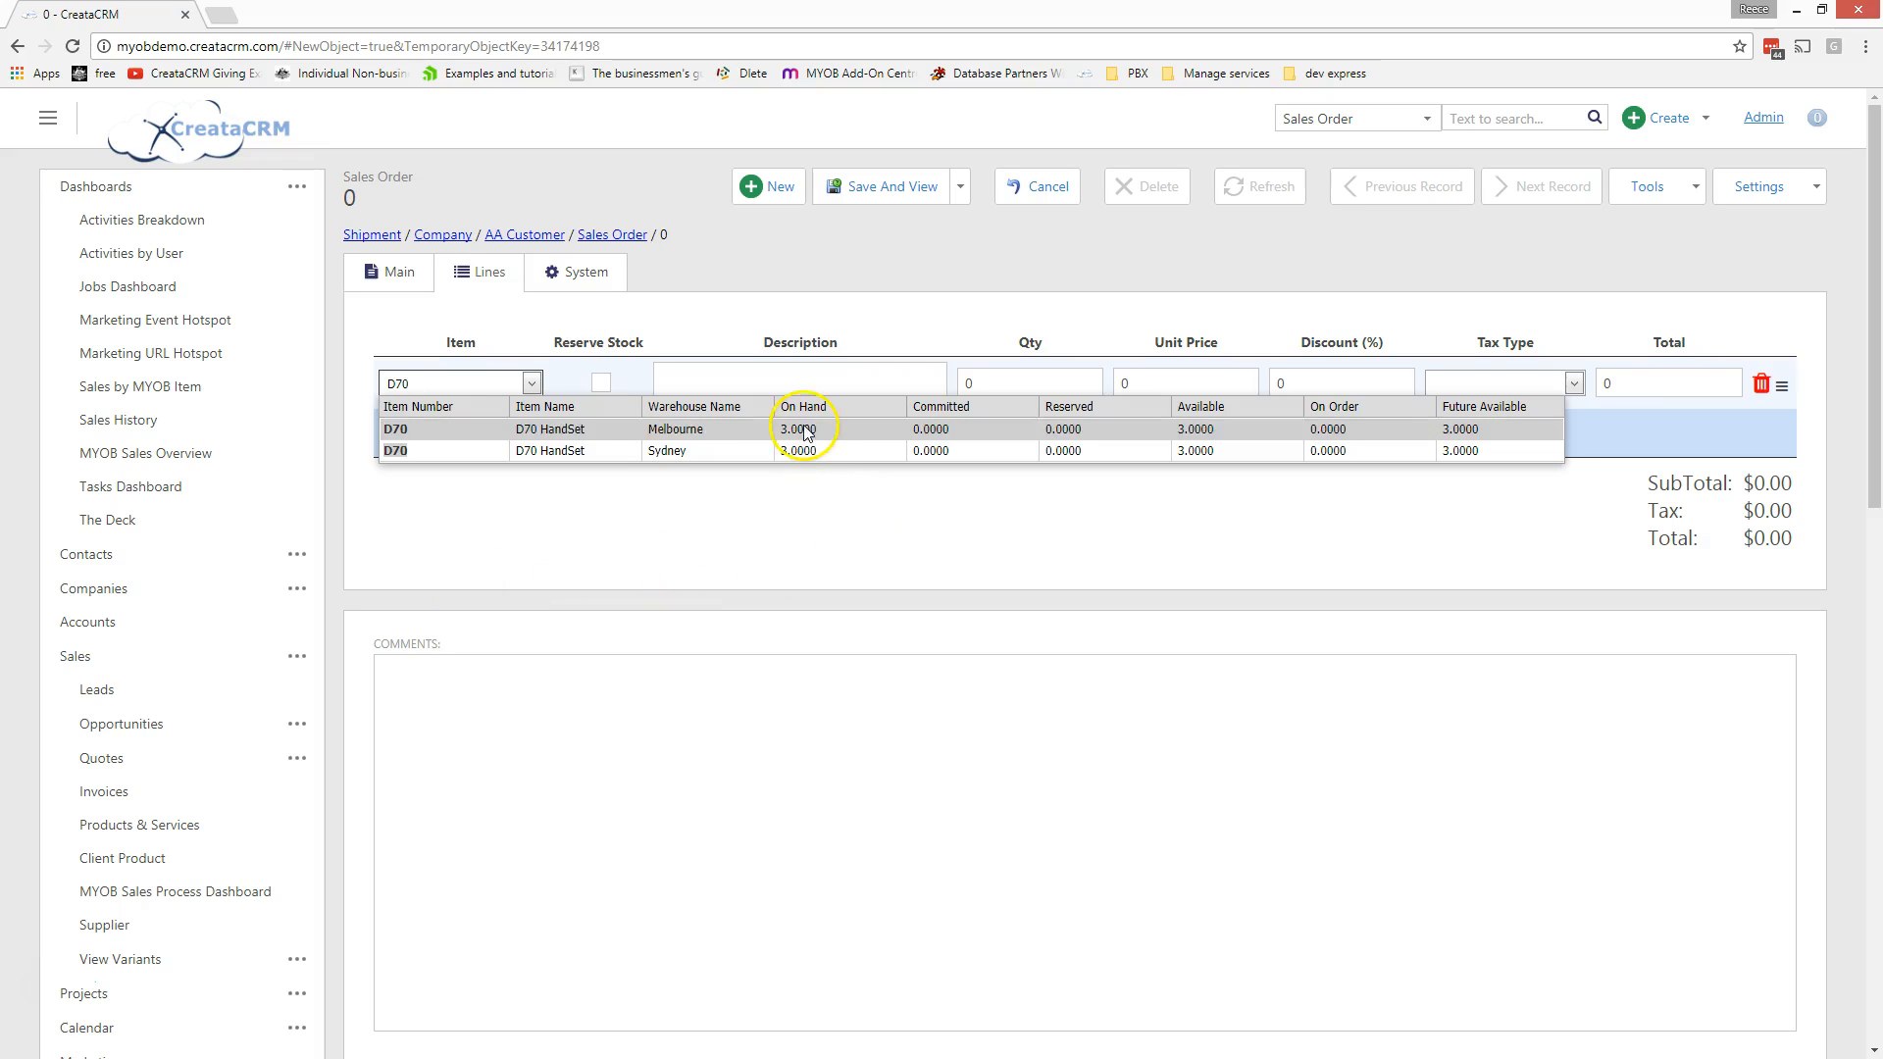
pyautogui.click(702, 437)
# Step: Add a second order line with the item Digium D50 from the Brisbane warehouse
pyautogui.click(1145, 442)
pyautogui.click(467, 431)
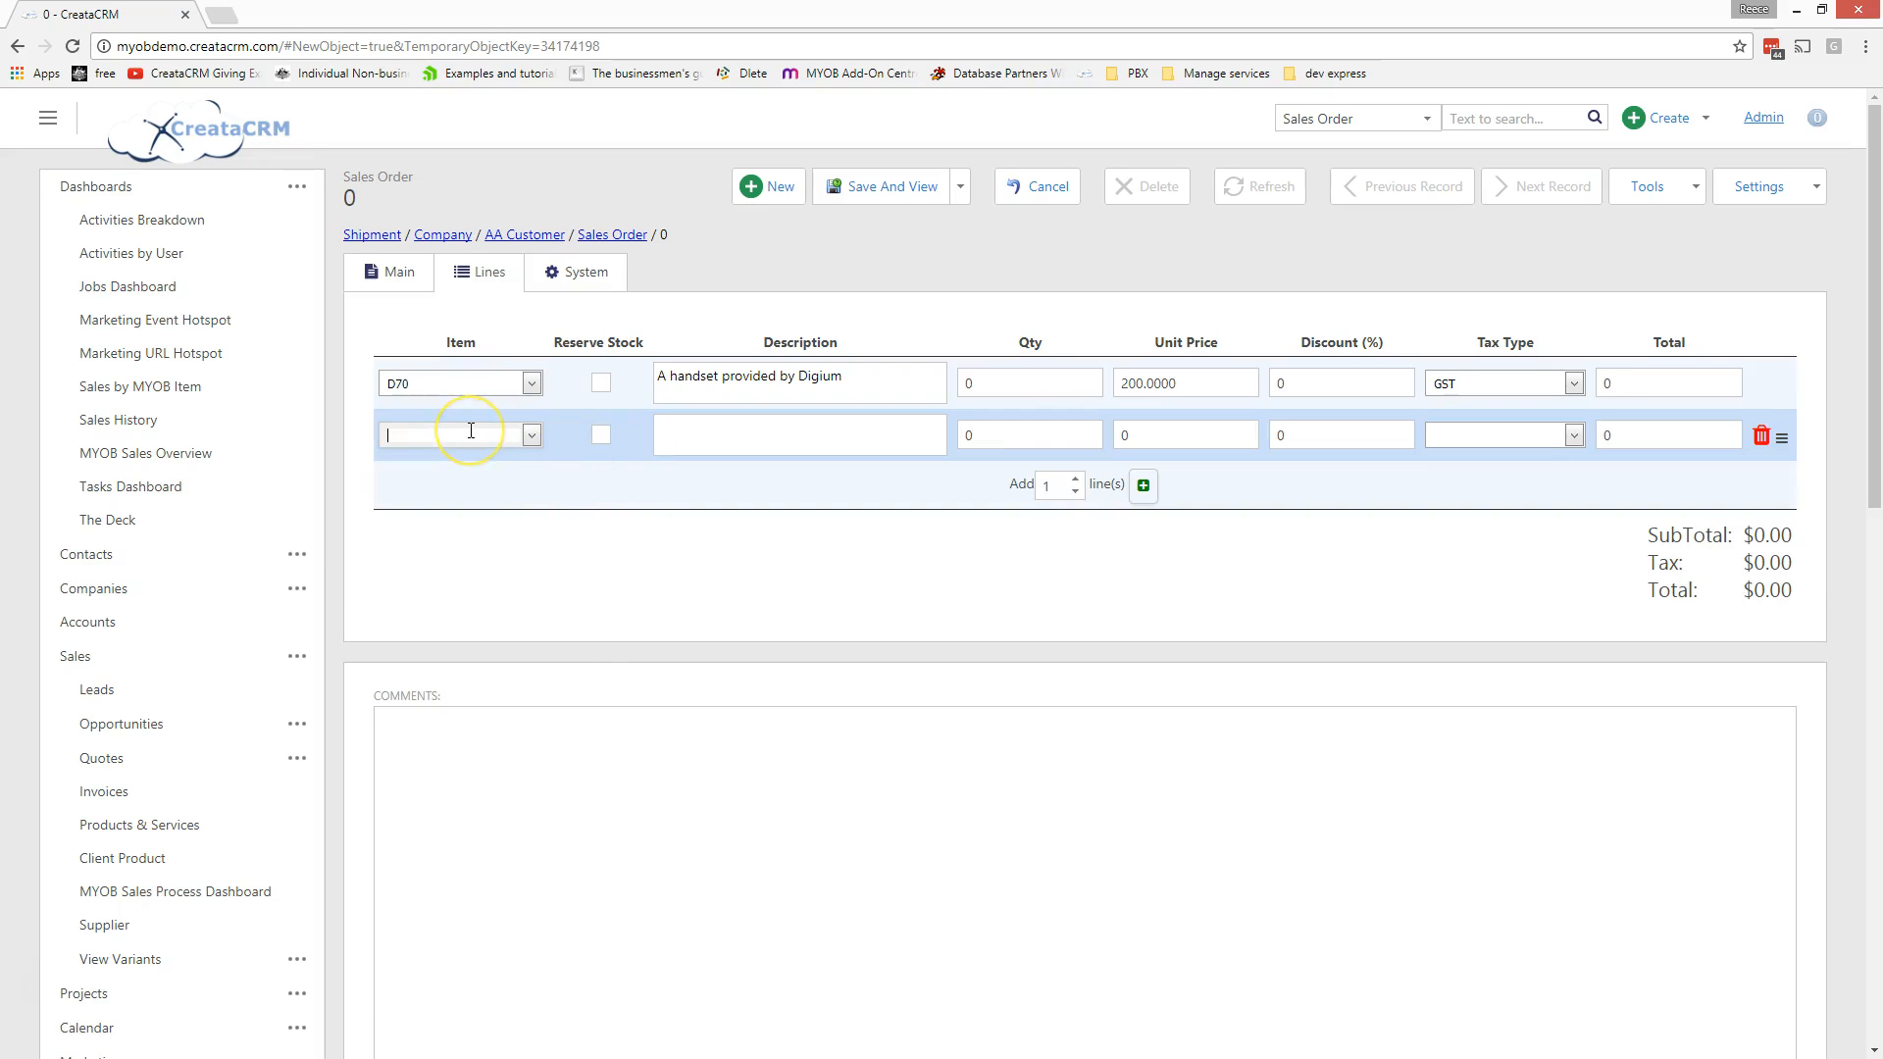
pyautogui.write('d50')
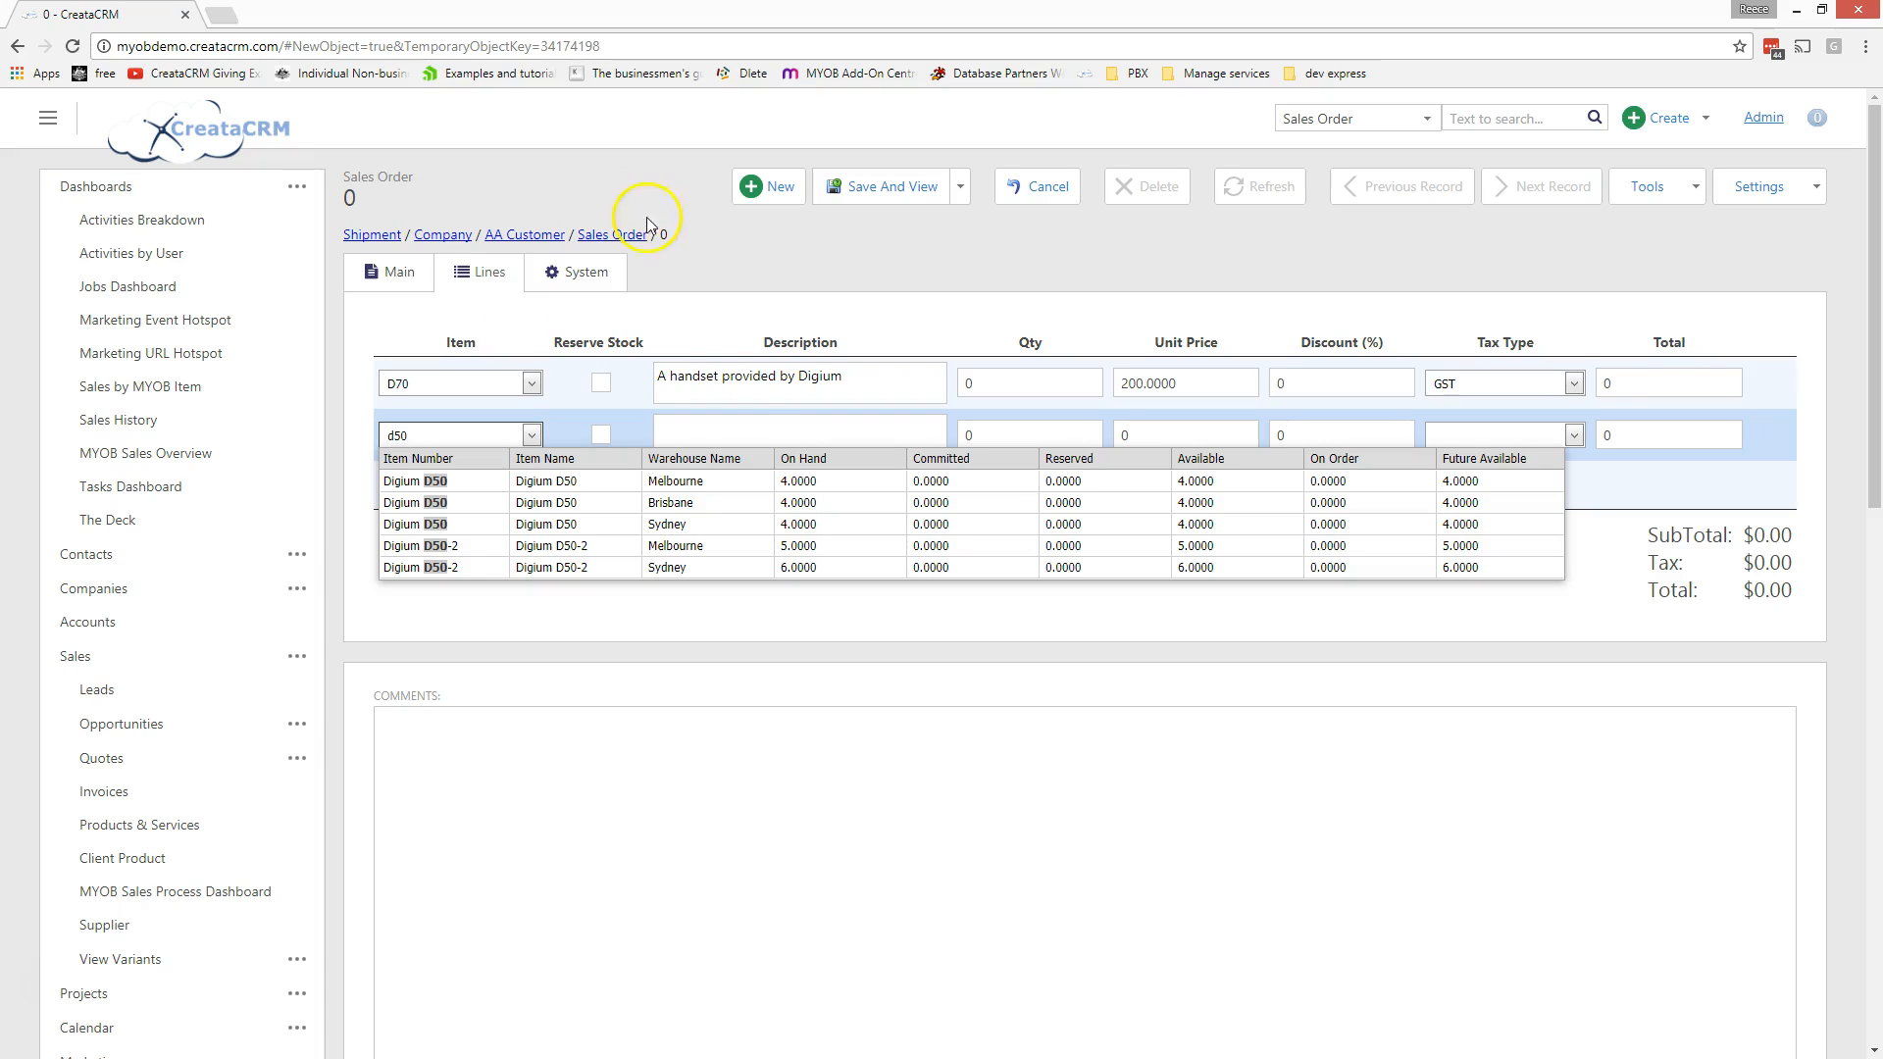
pyautogui.click(744, 500)
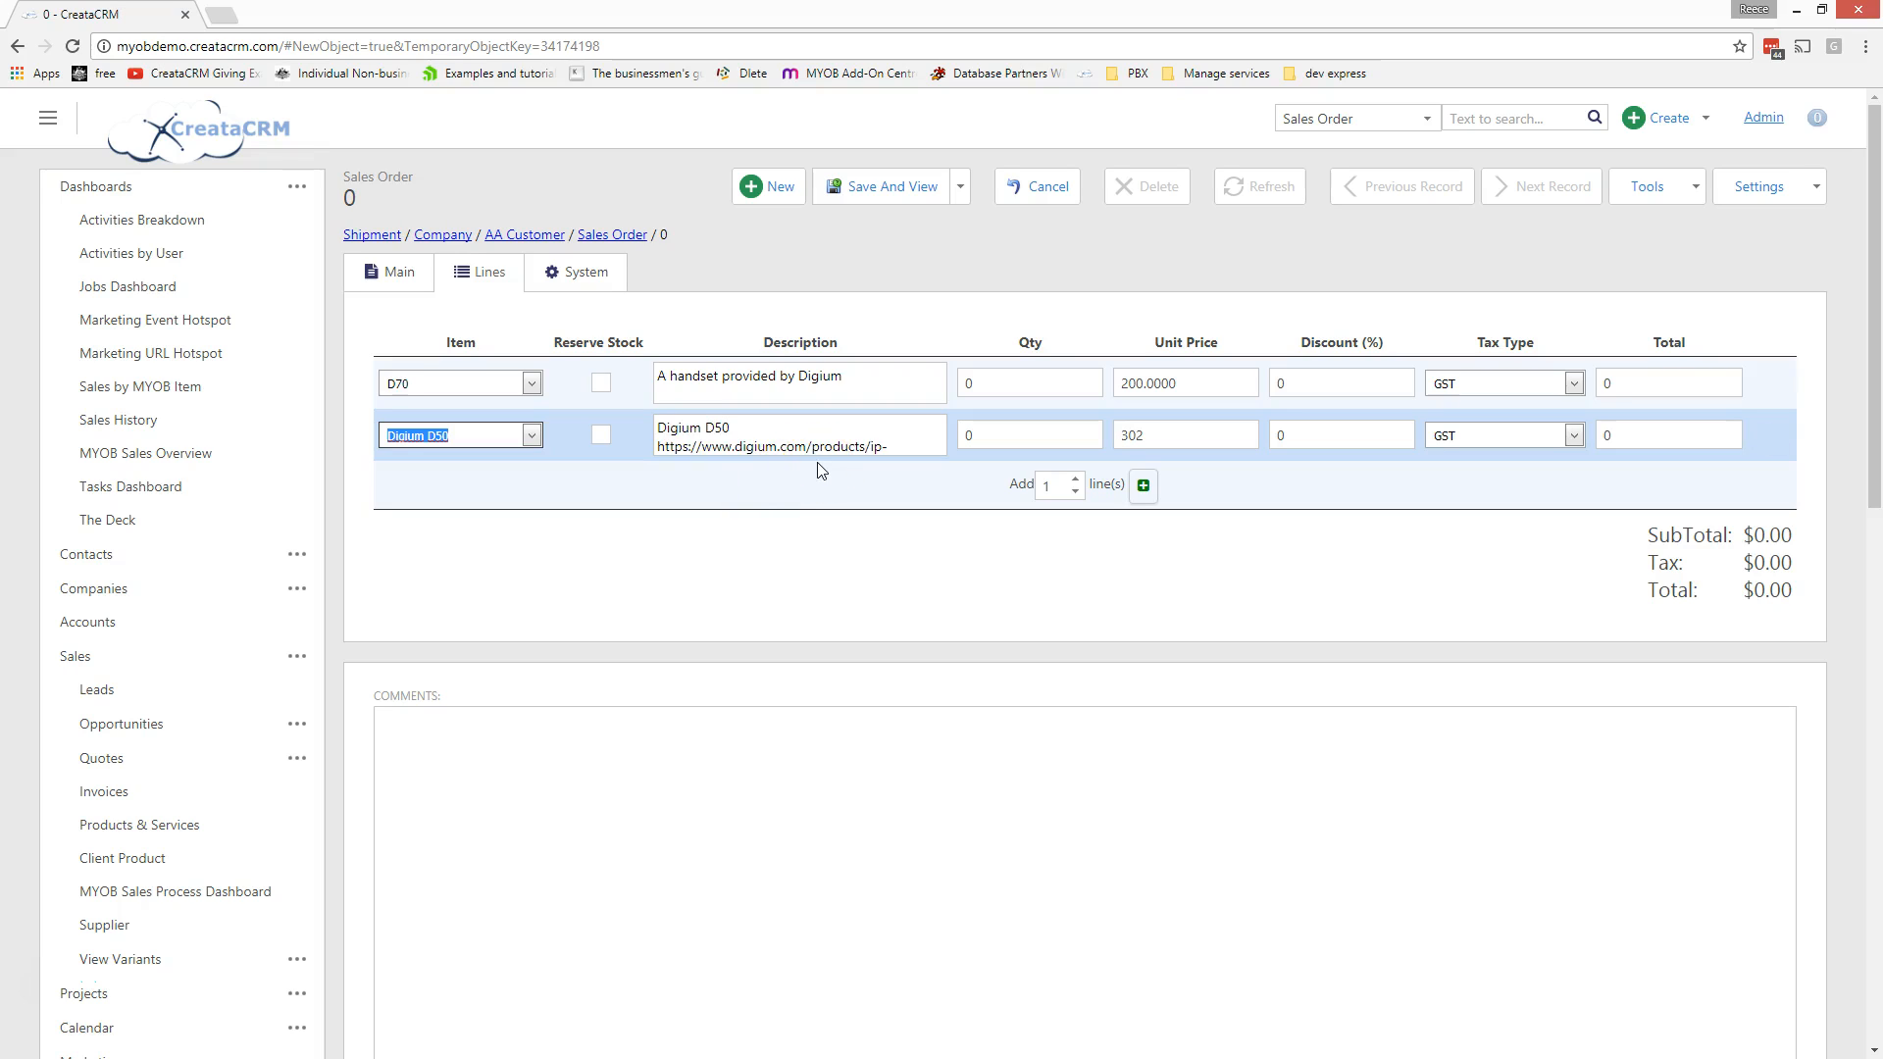
# Step: Set the sales order's company to AA Customer and save the order
pyautogui.click(387, 279)
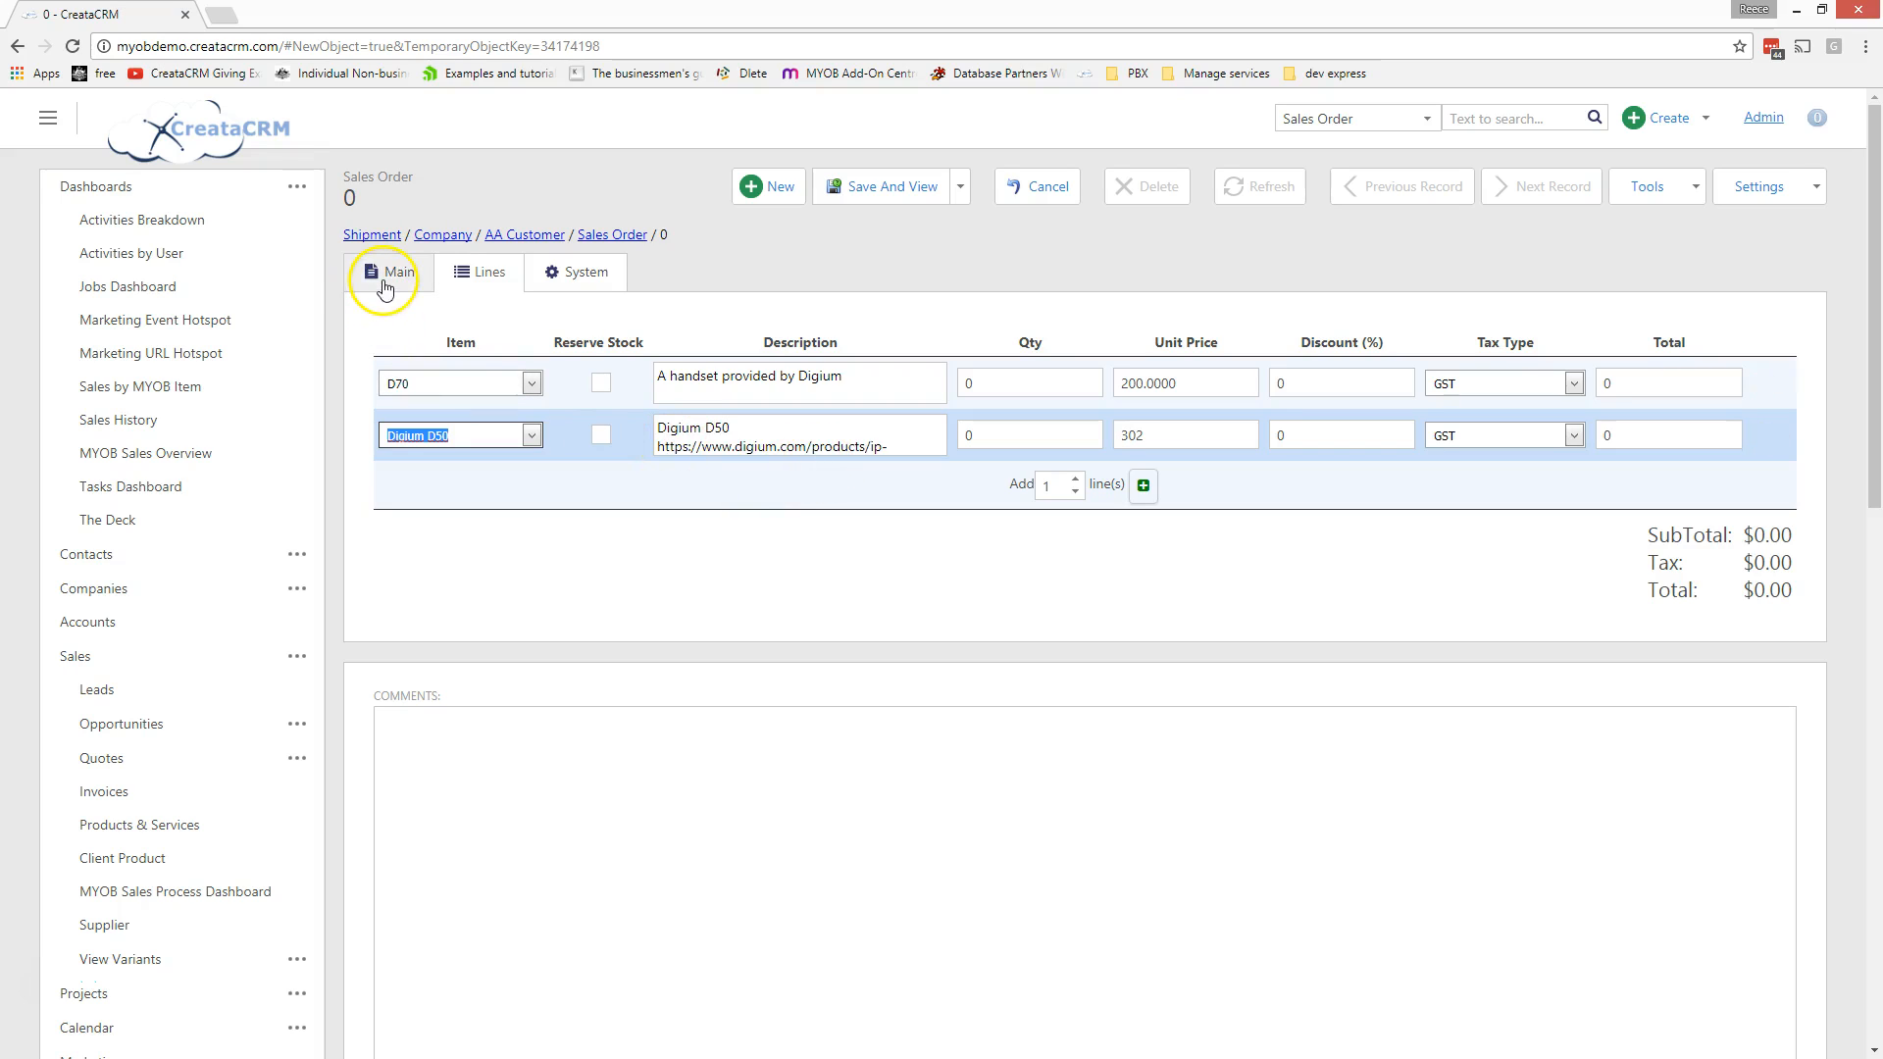
pyautogui.click(1215, 480)
pyautogui.write('aa cu')
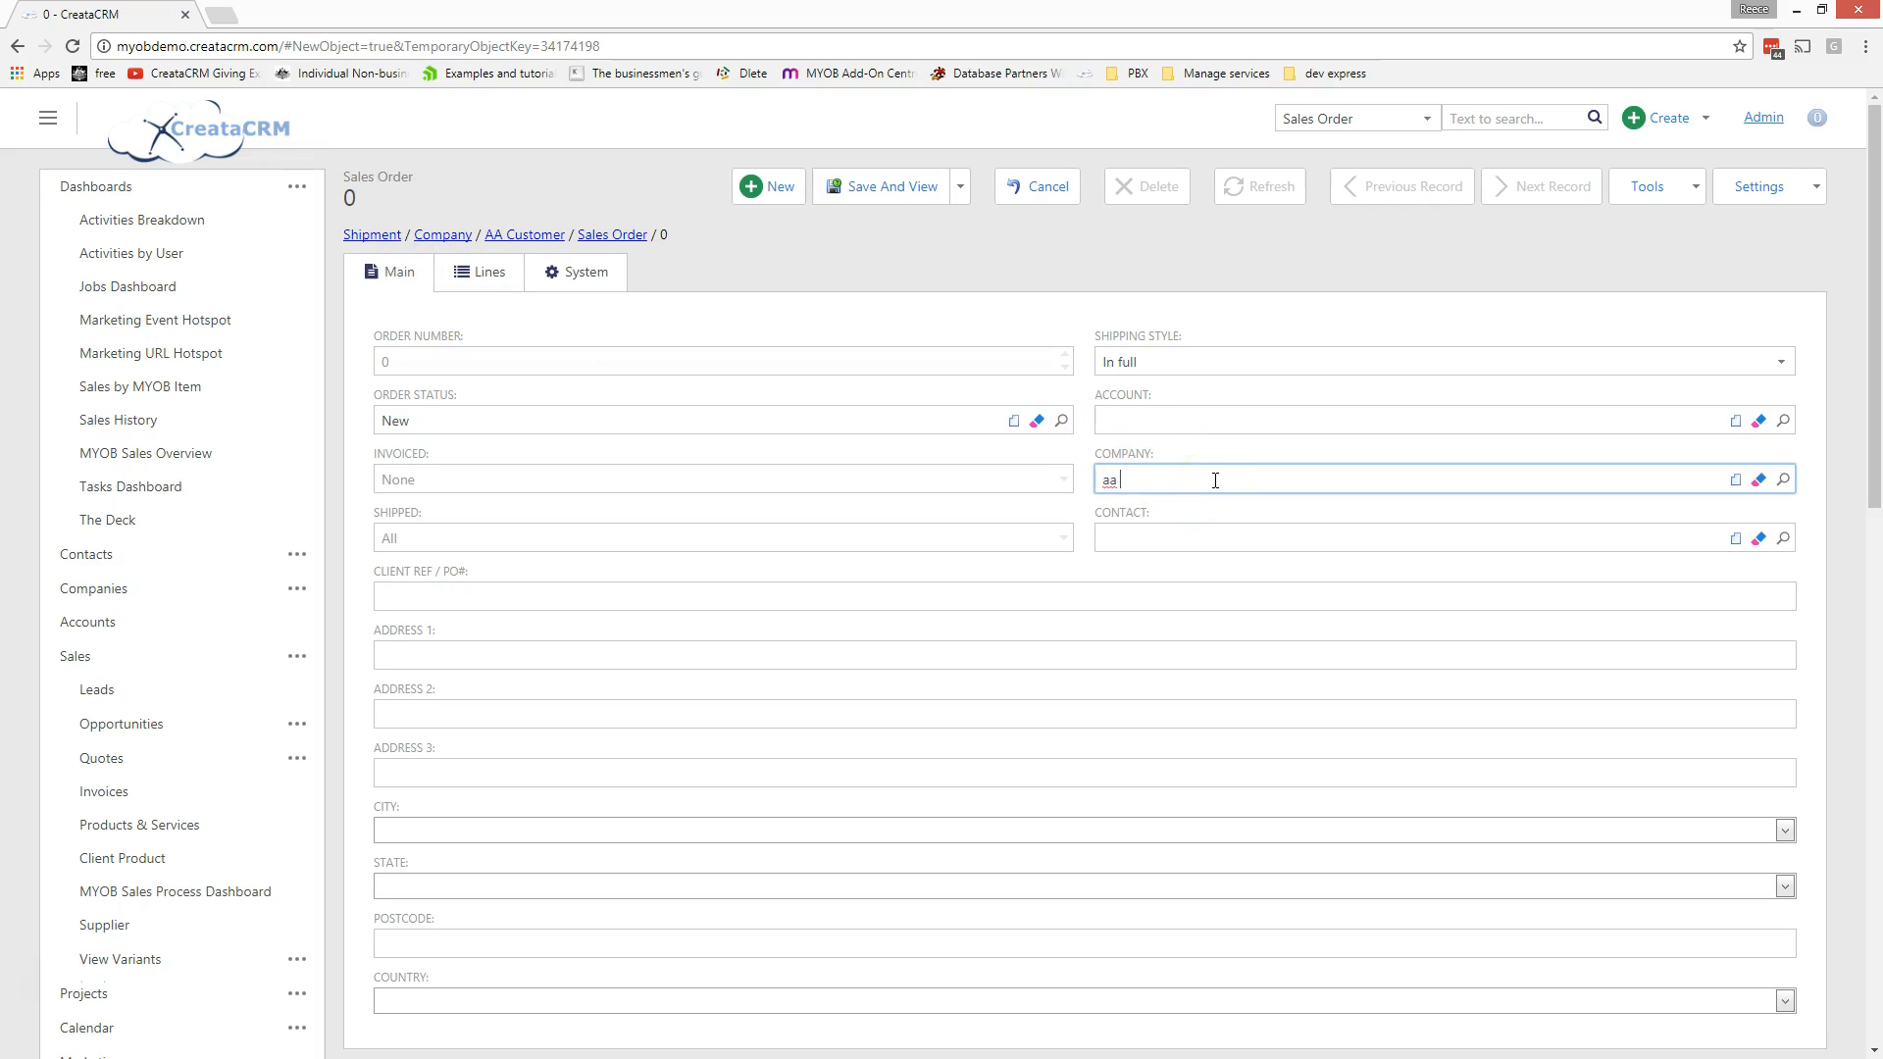
pyautogui.press('Tab')
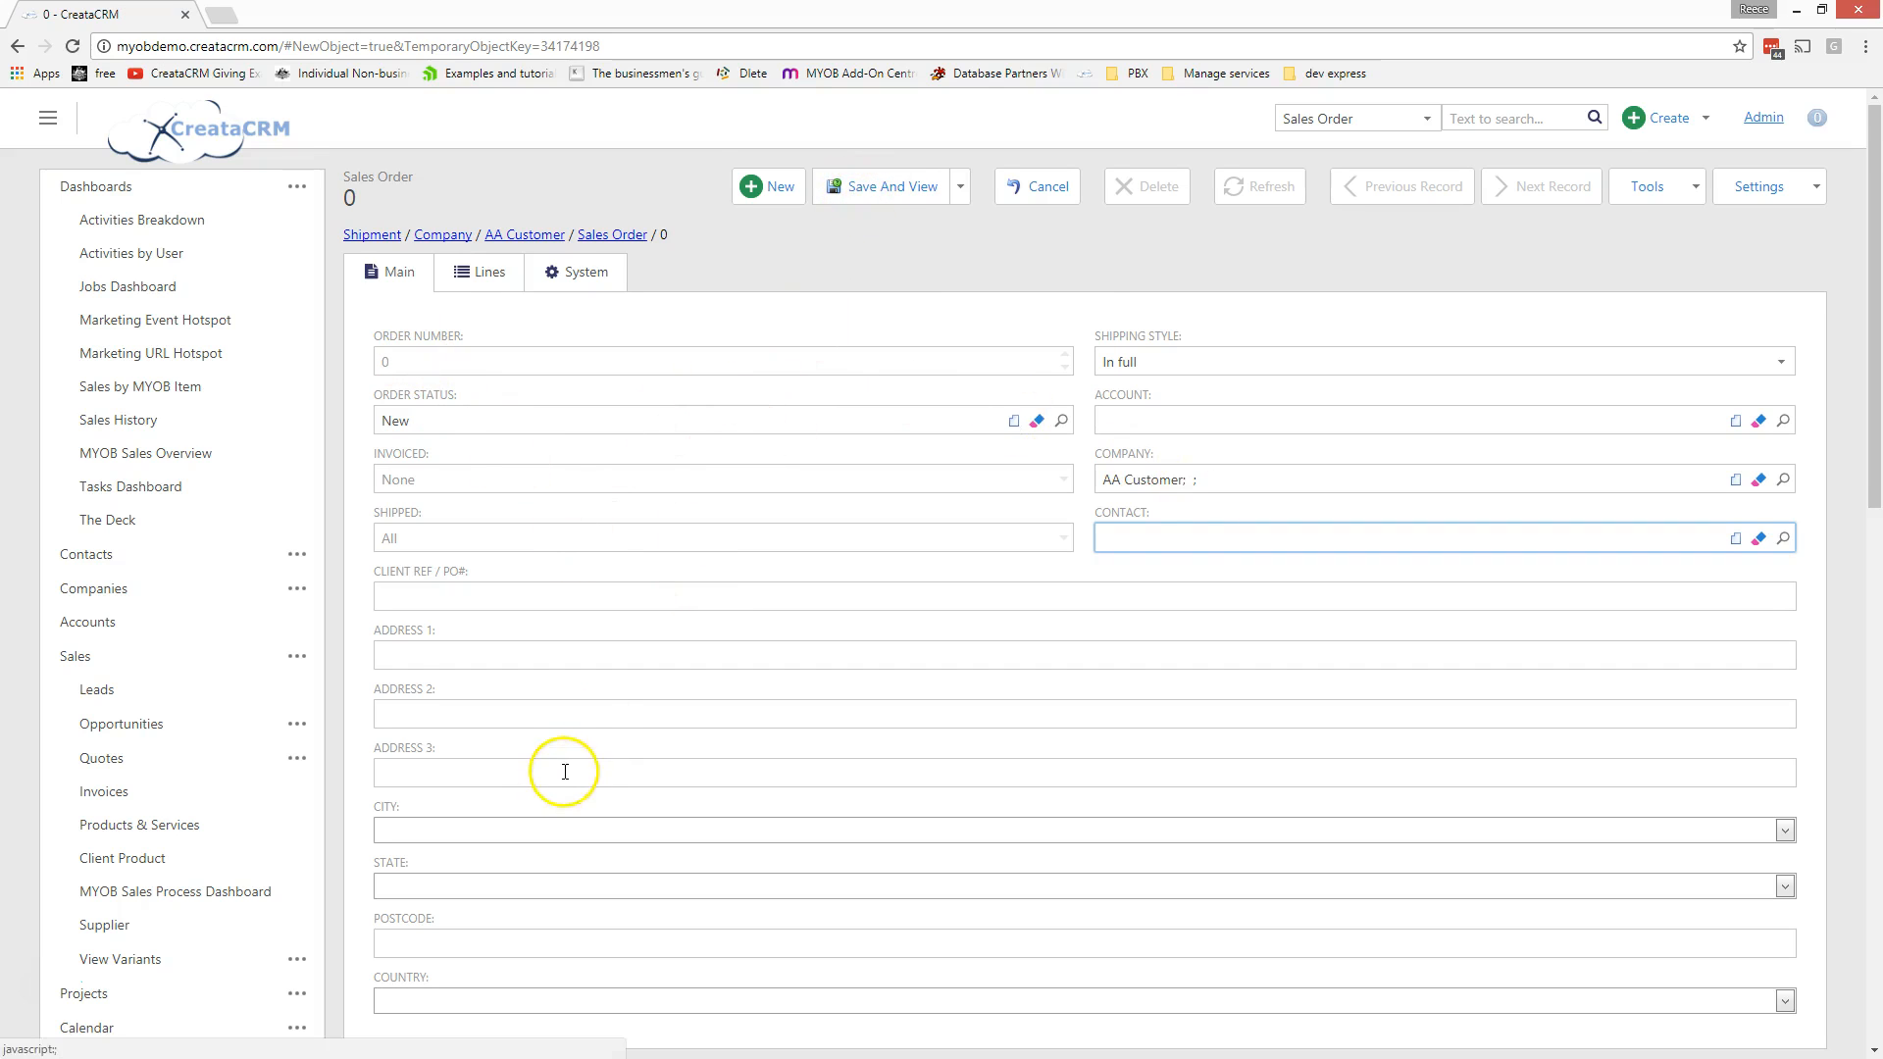
pyautogui.scroll(-1, 565, 772)
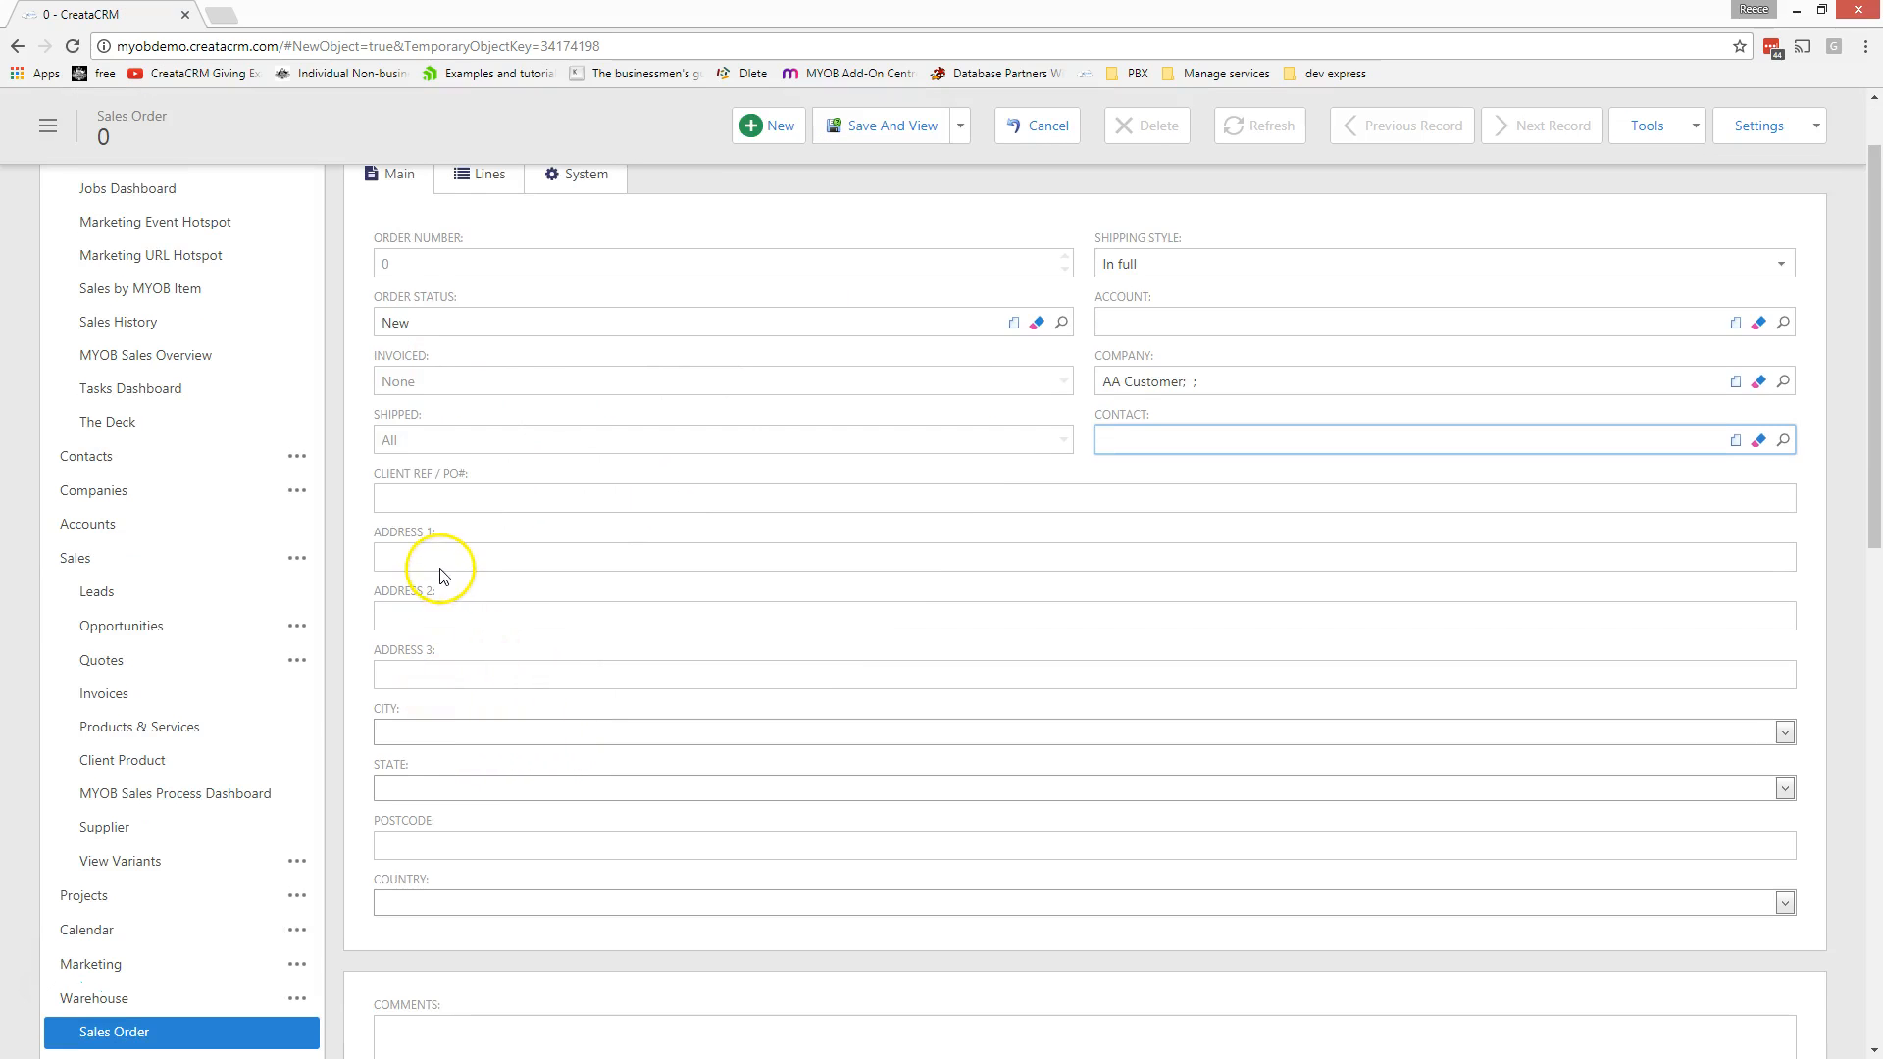
pyautogui.scroll(1, 443, 557)
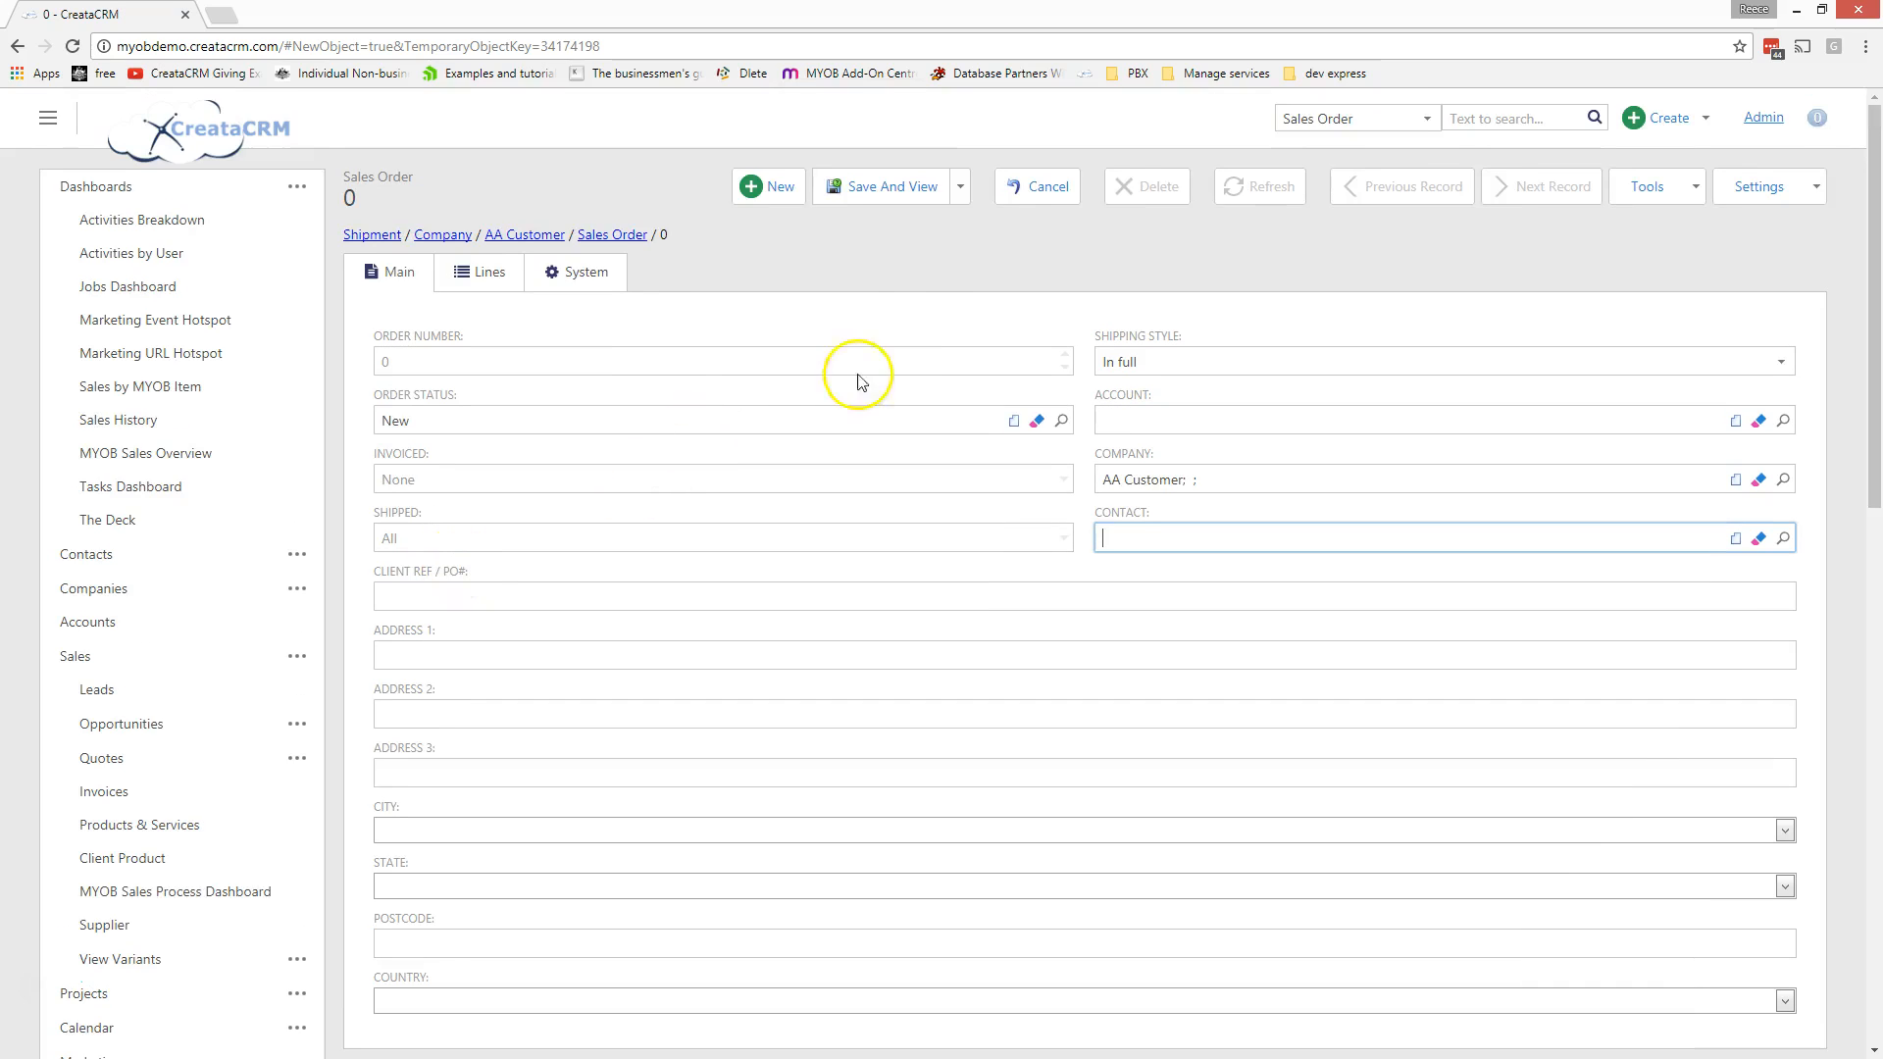
pyautogui.click(35, 986)
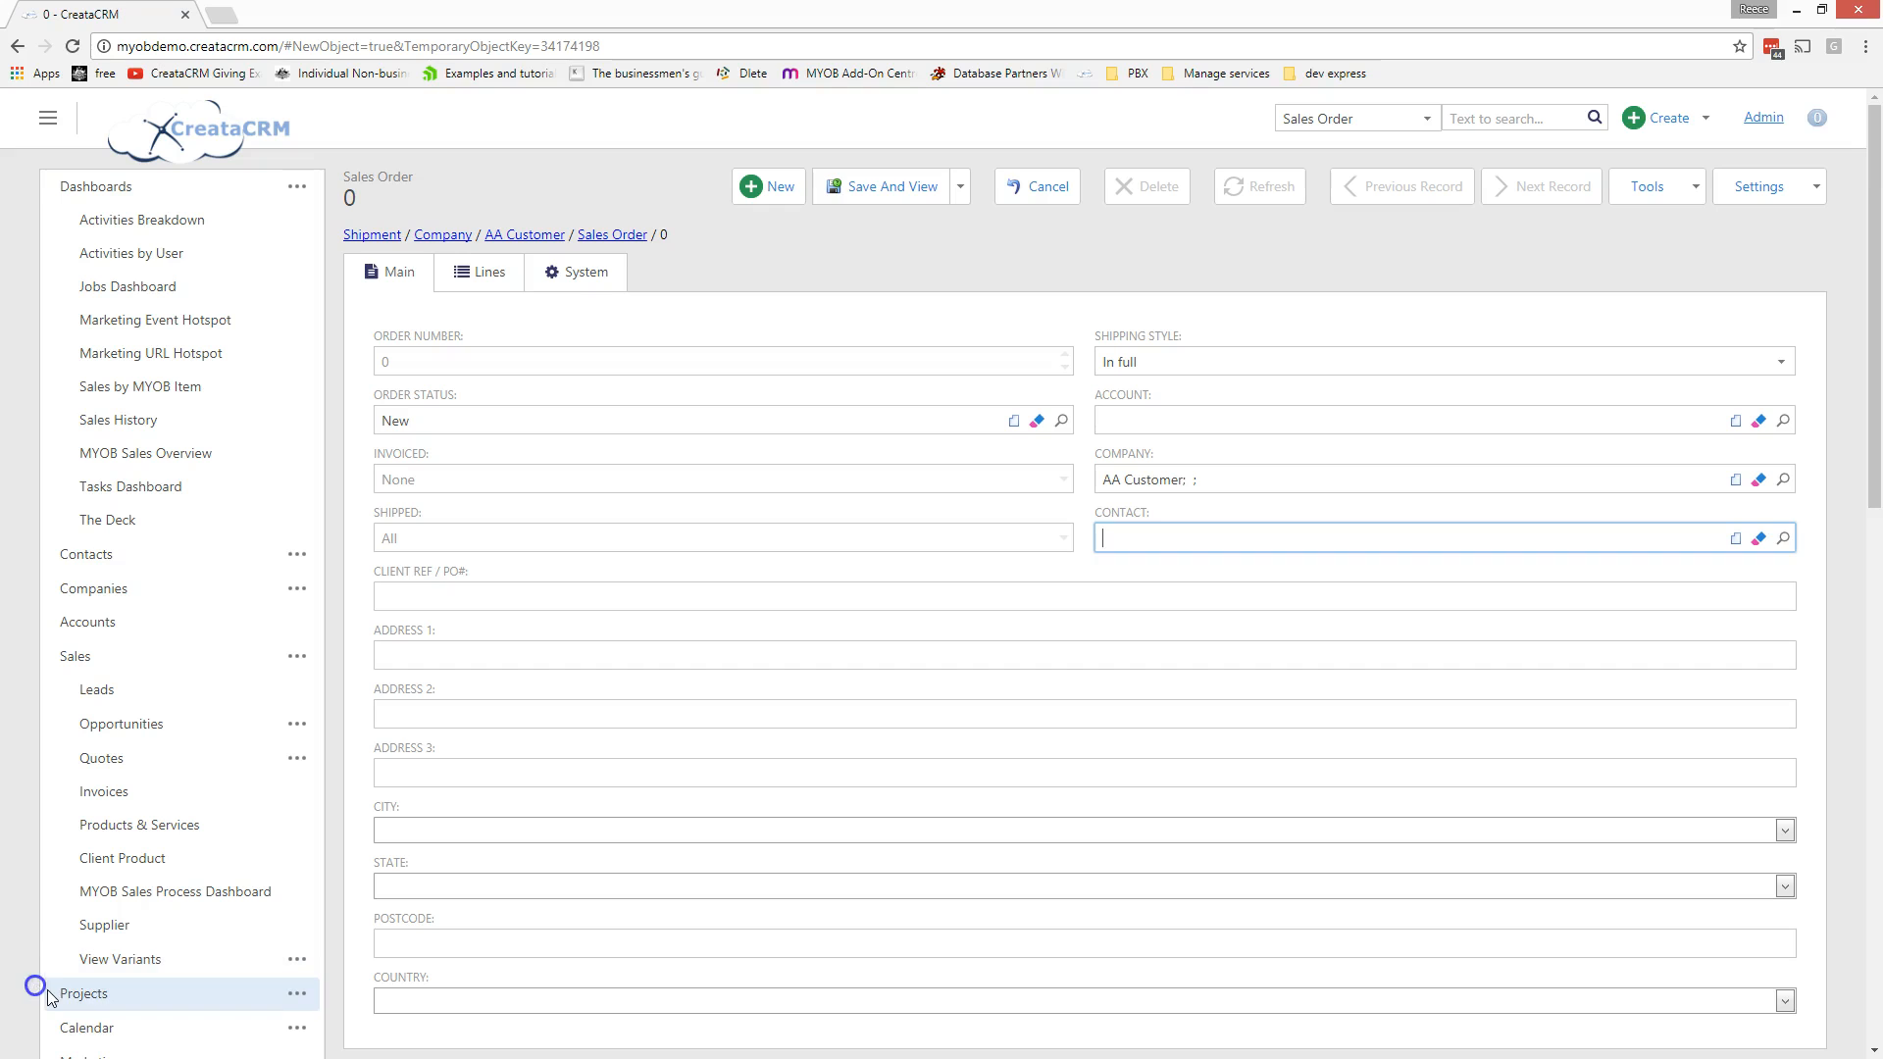
pyautogui.click(883, 186)
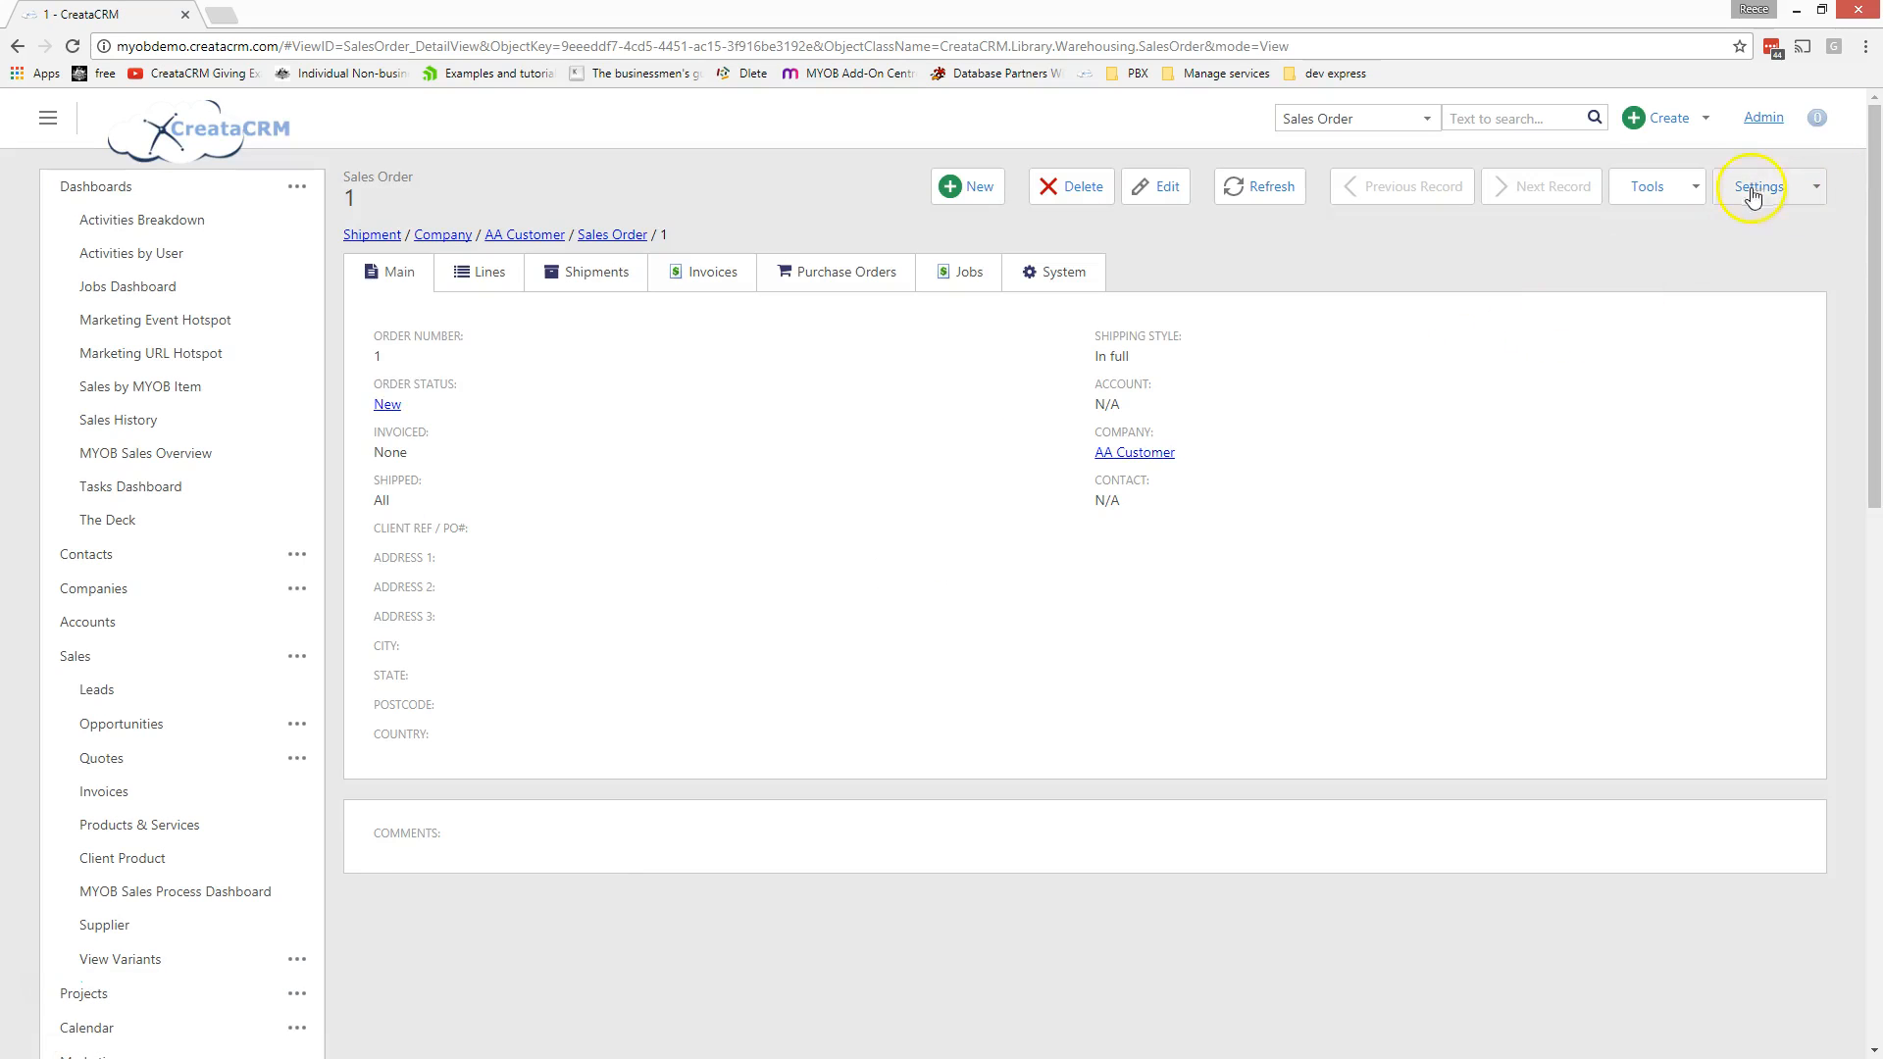
# Step: Populate the sales order's address from one of the company's Billing Address entries
pyautogui.click(1694, 186)
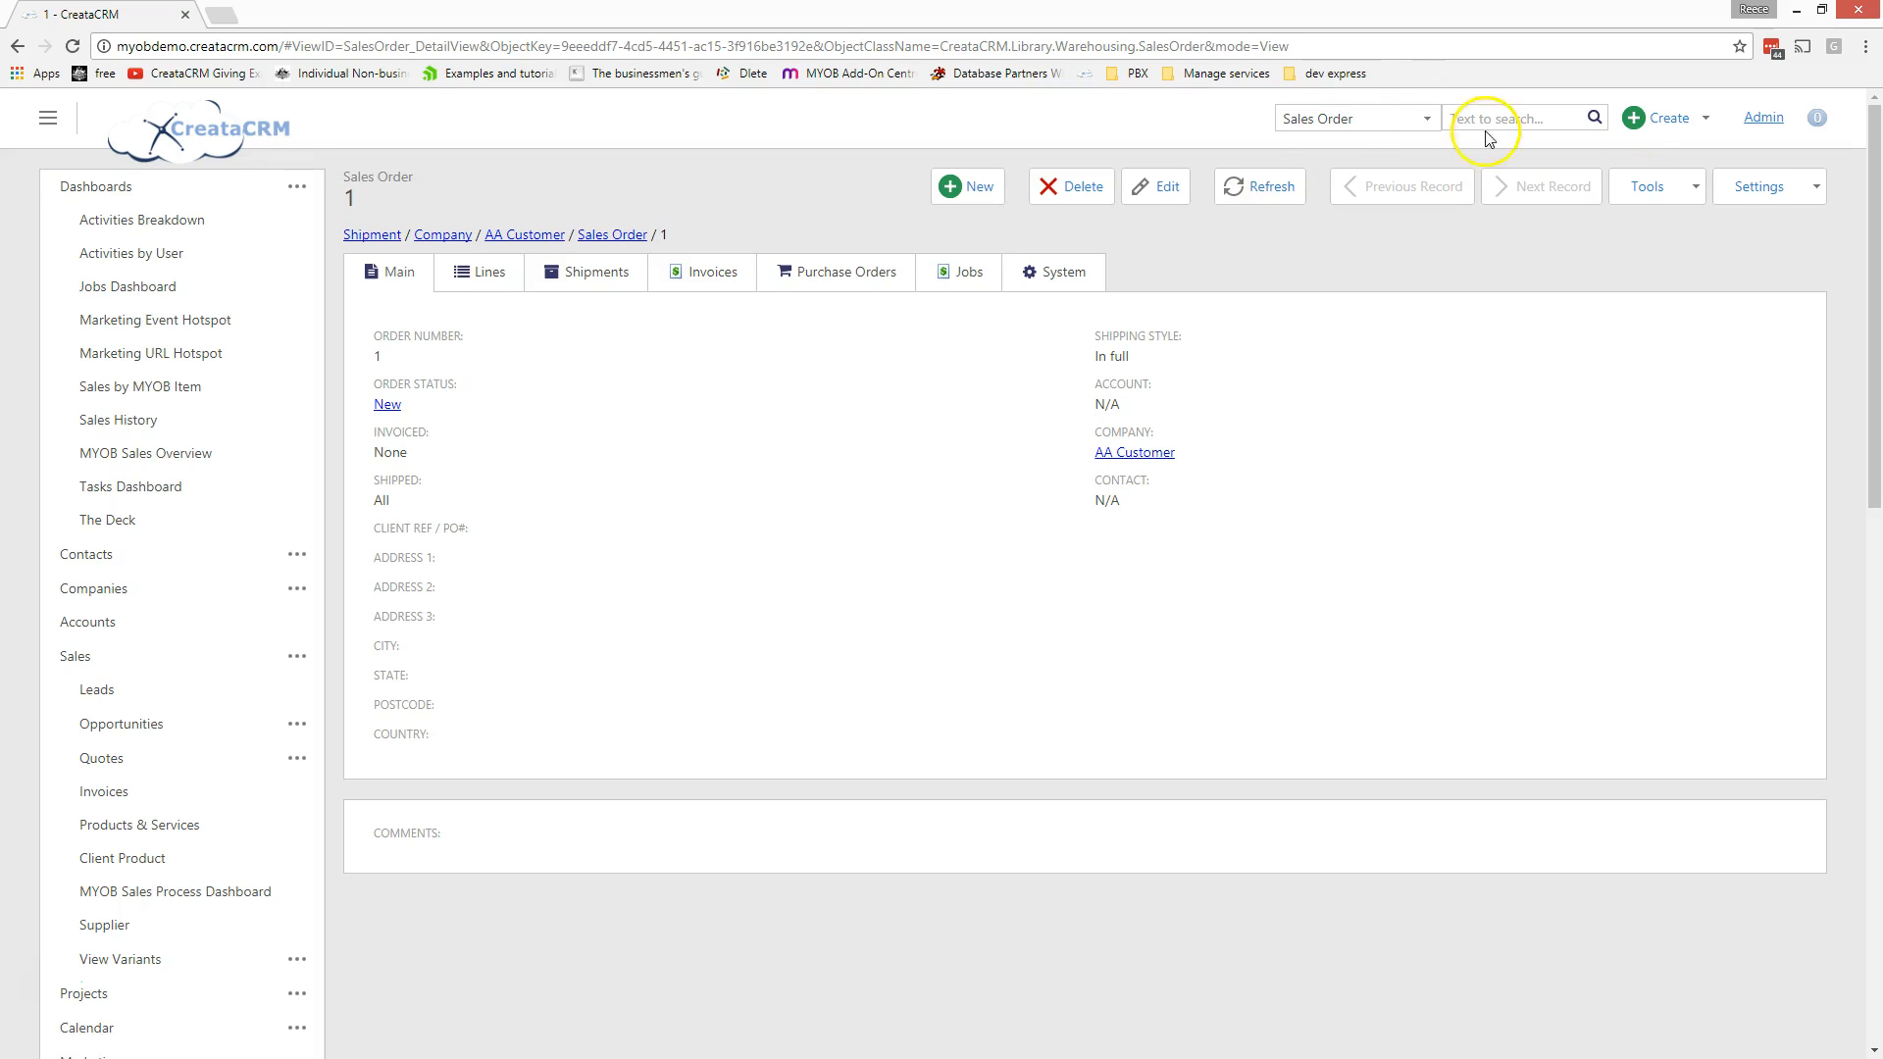
pyautogui.click(1693, 188)
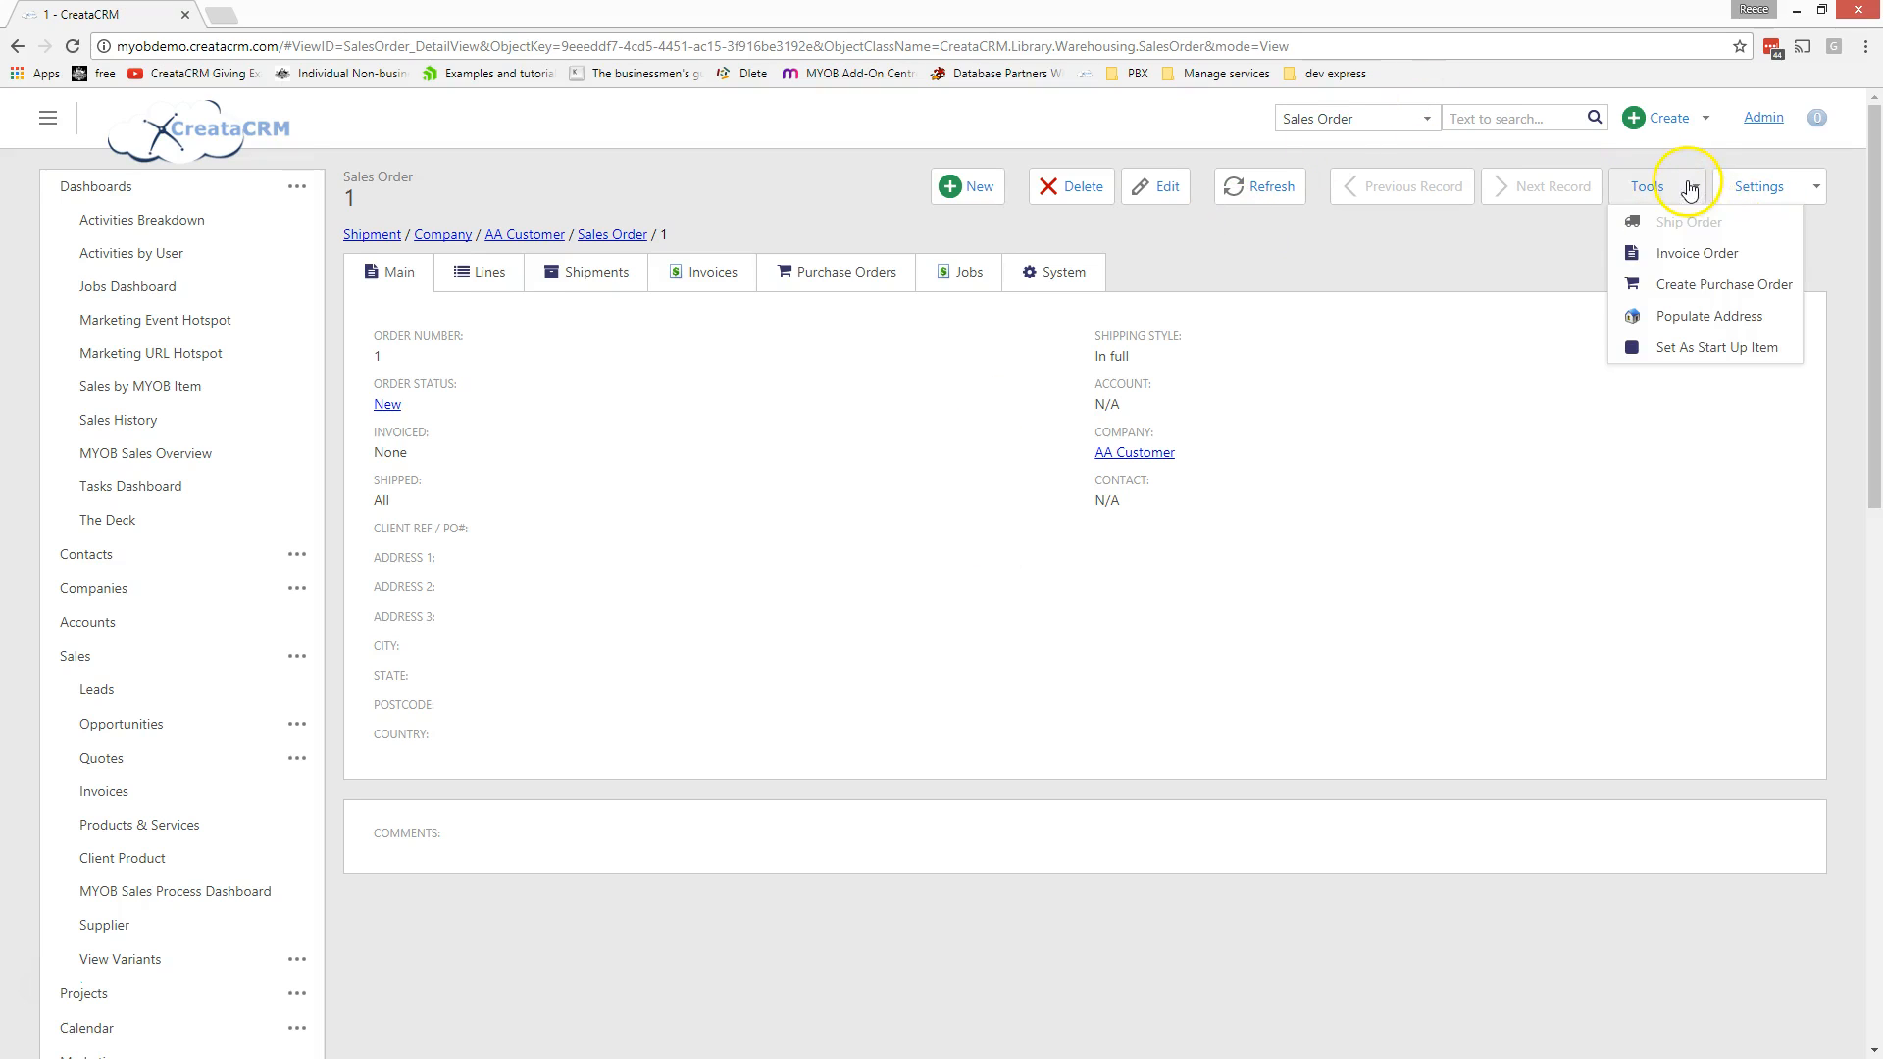
pyautogui.click(1718, 316)
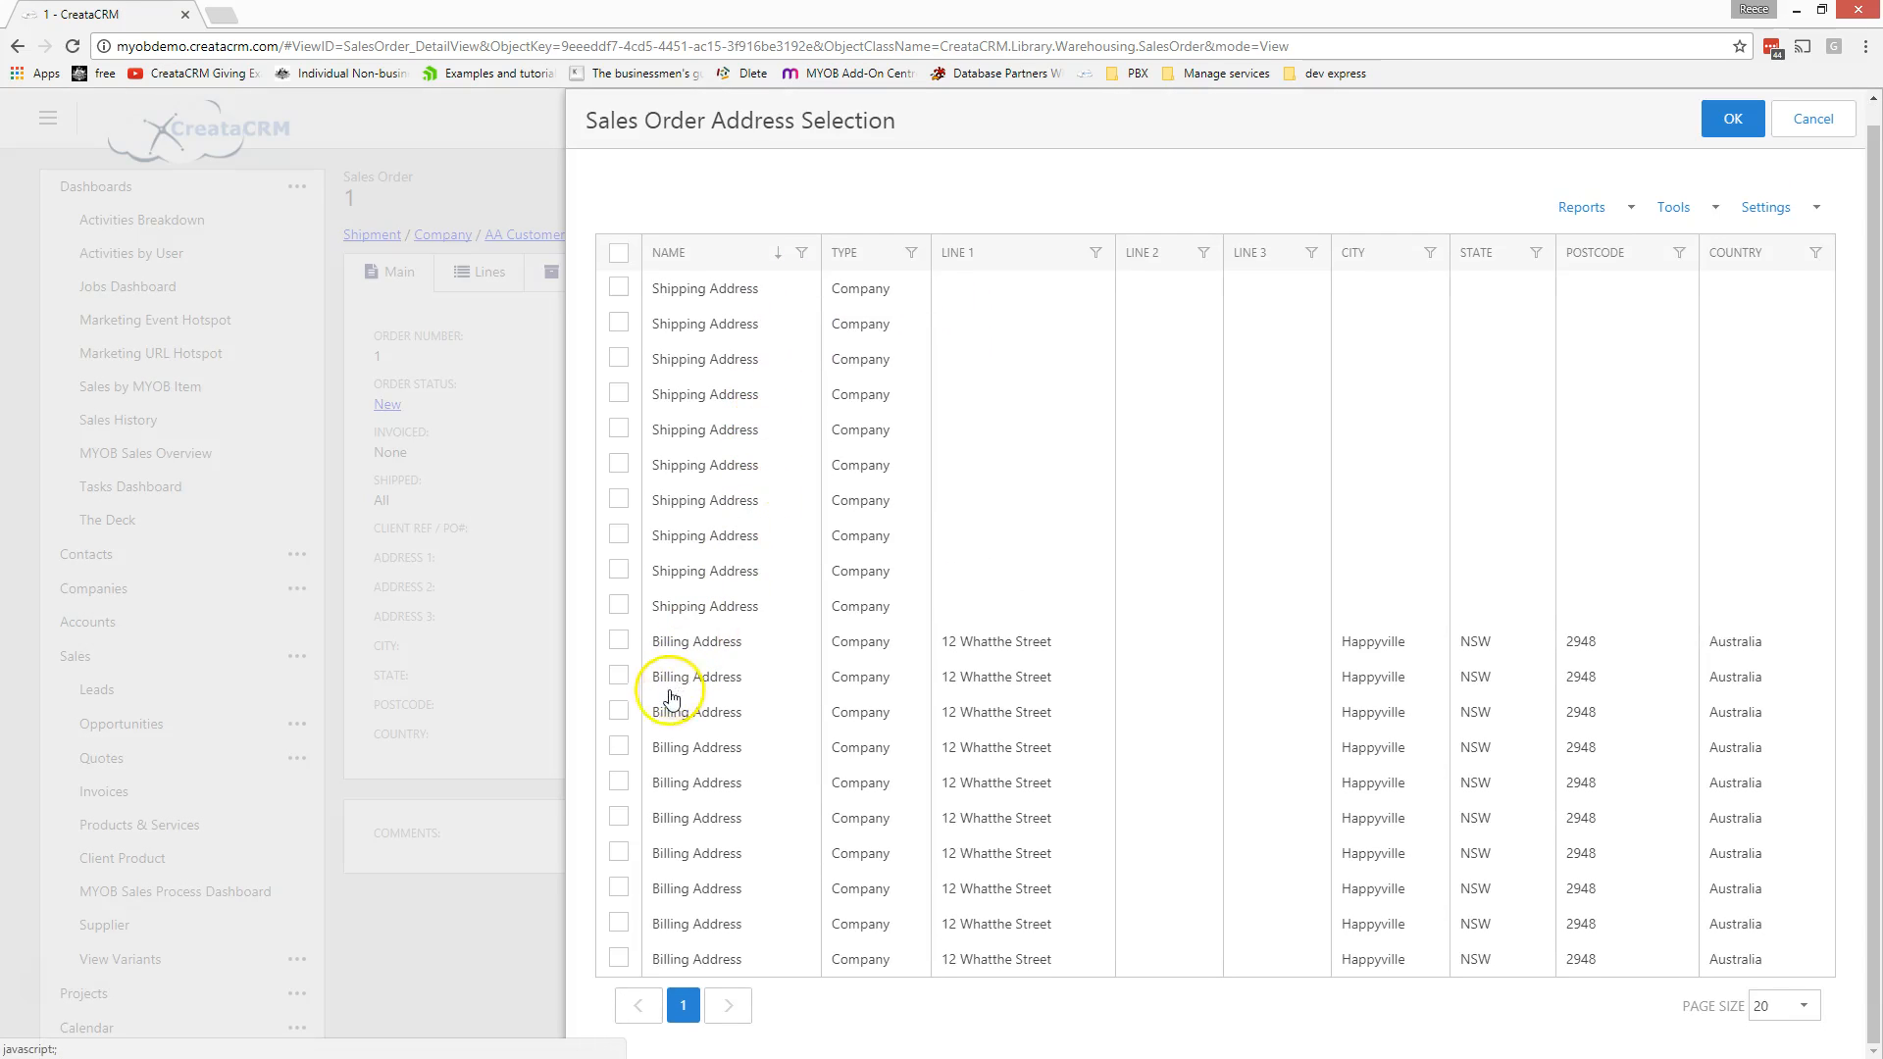
pyautogui.click(619, 711)
pyautogui.click(1728, 119)
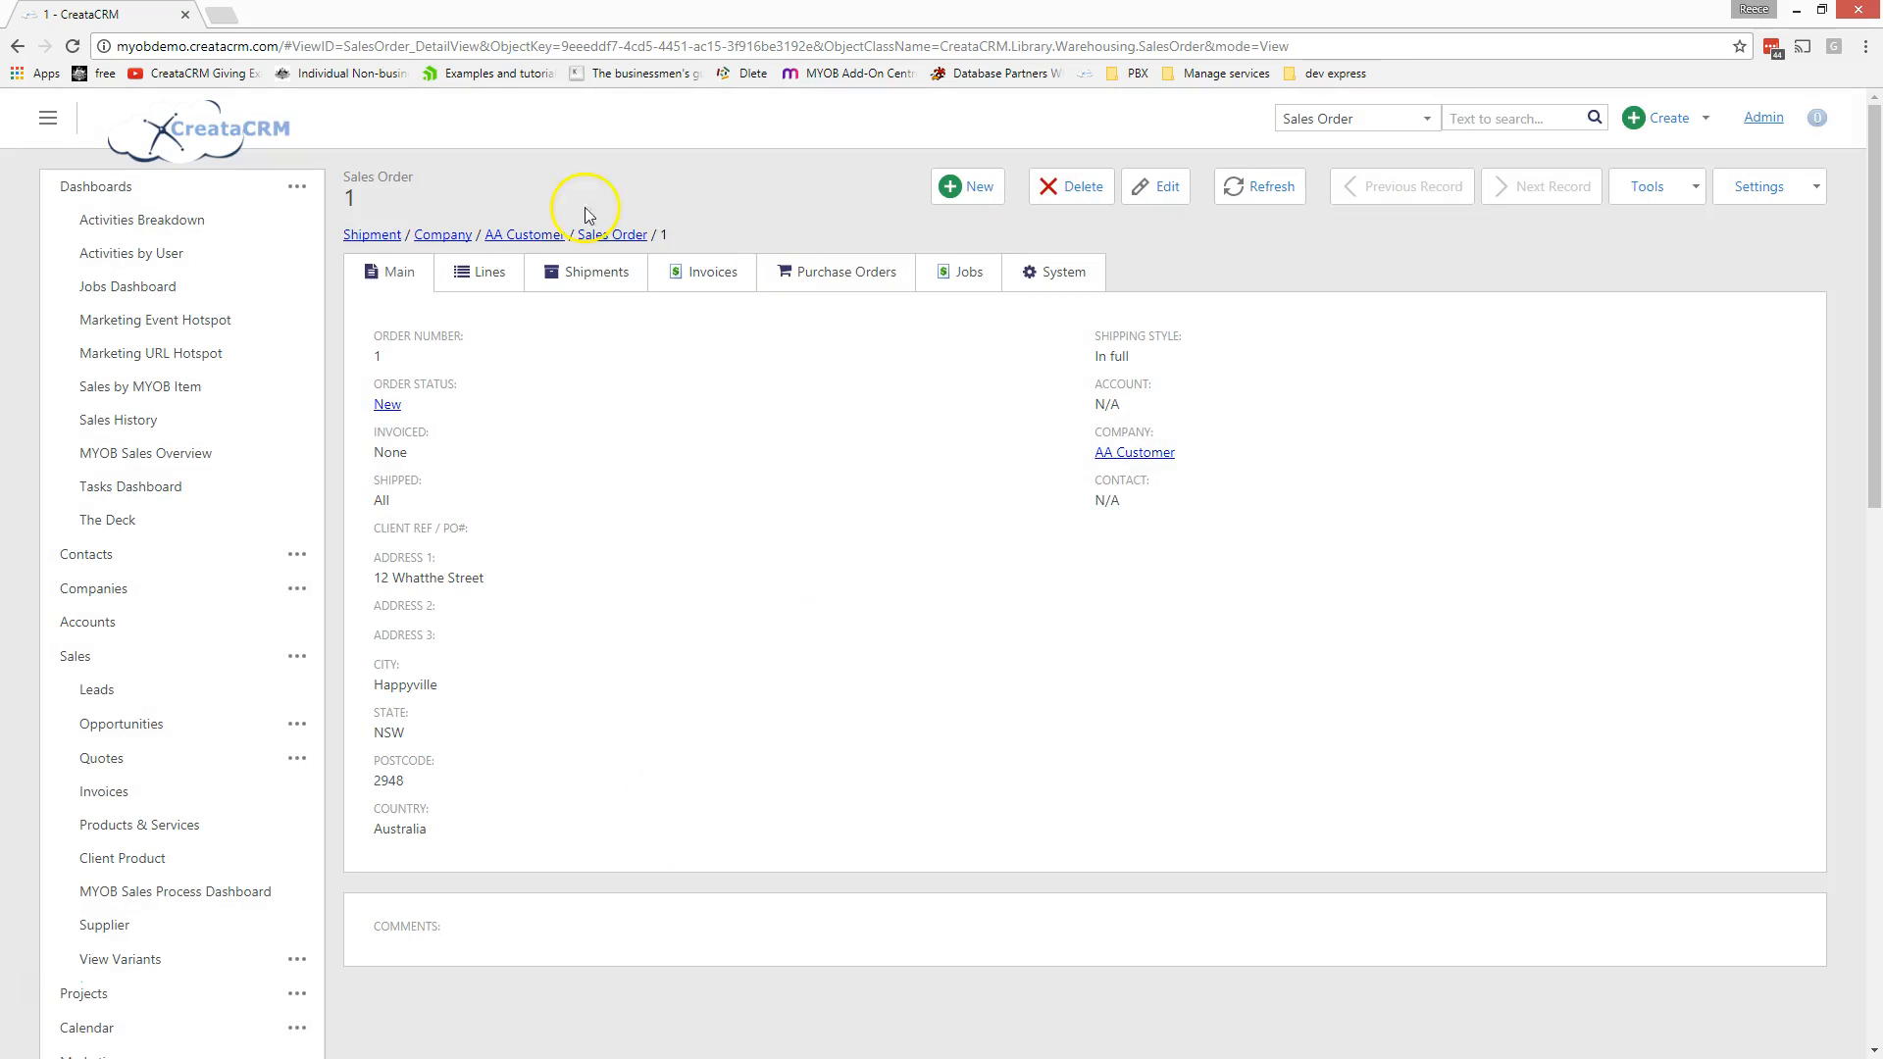
# Step: Edit the sales order's lines and set the D70 line's quantity to 5
pyautogui.click(488, 273)
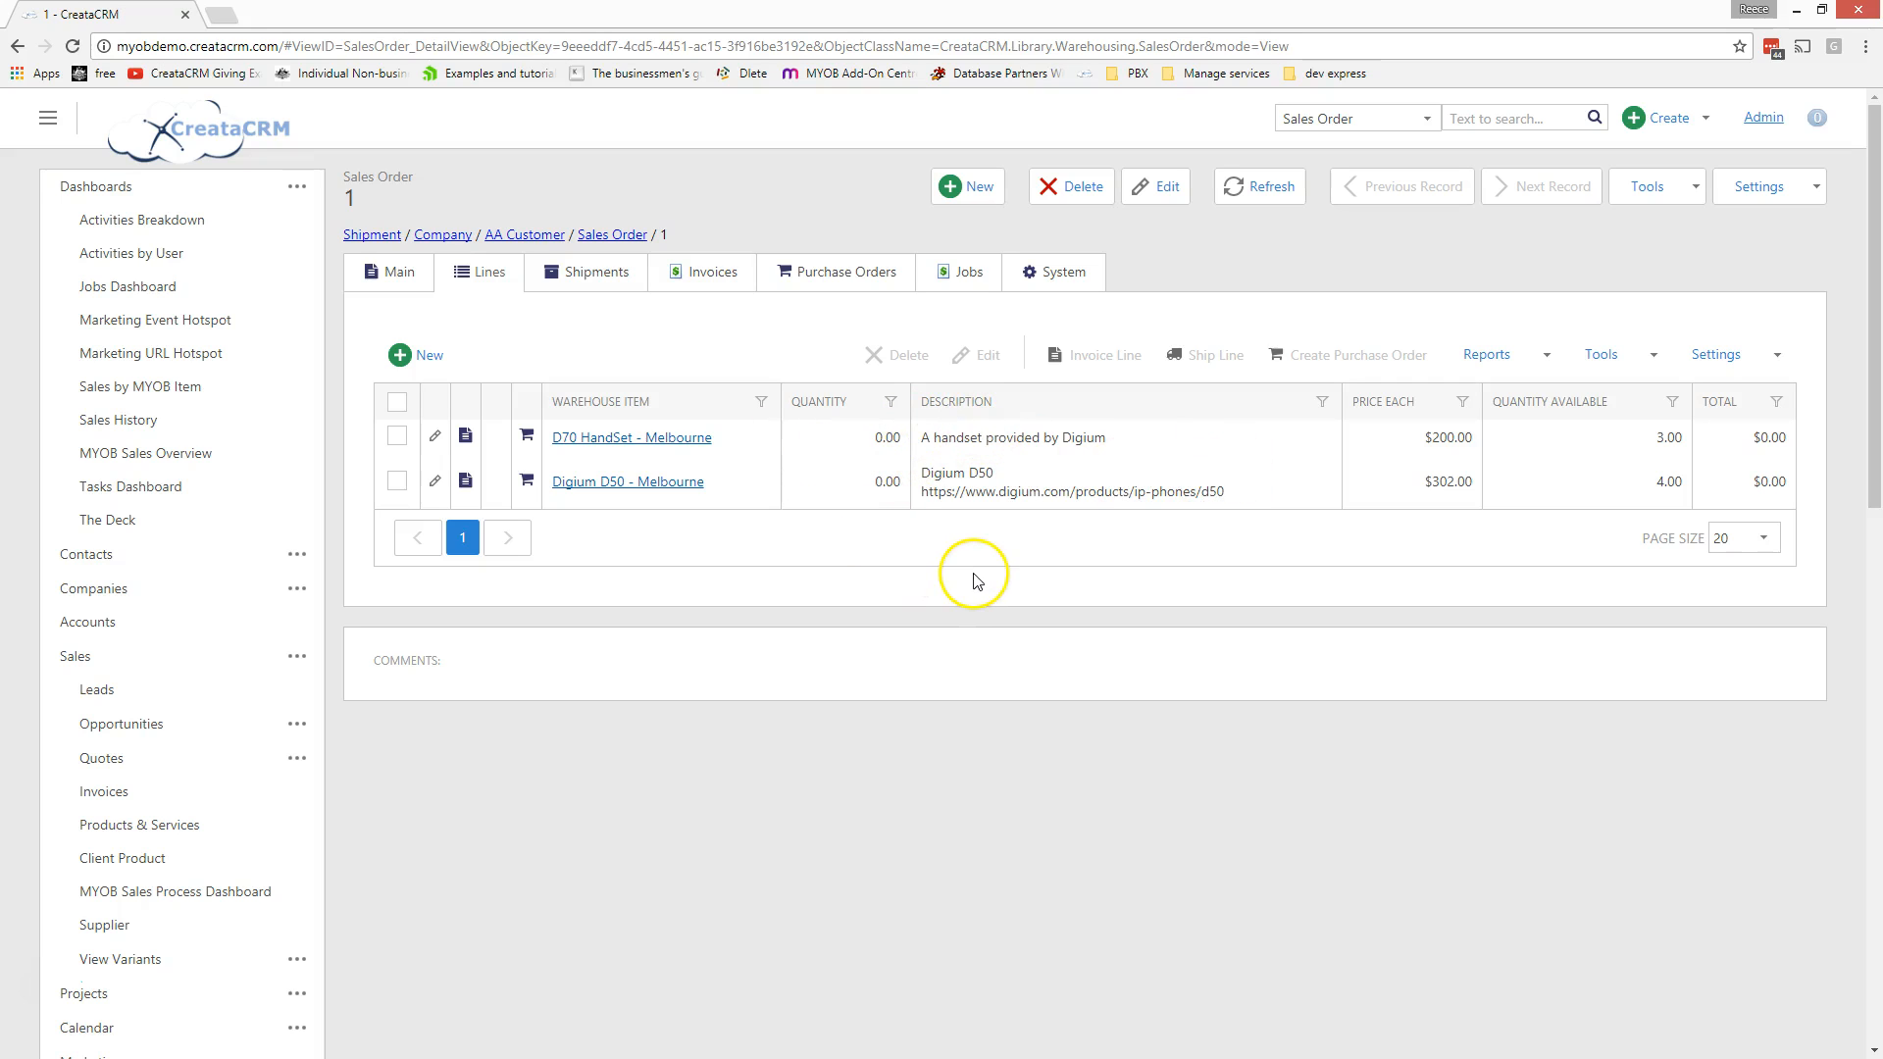
pyautogui.click(1158, 189)
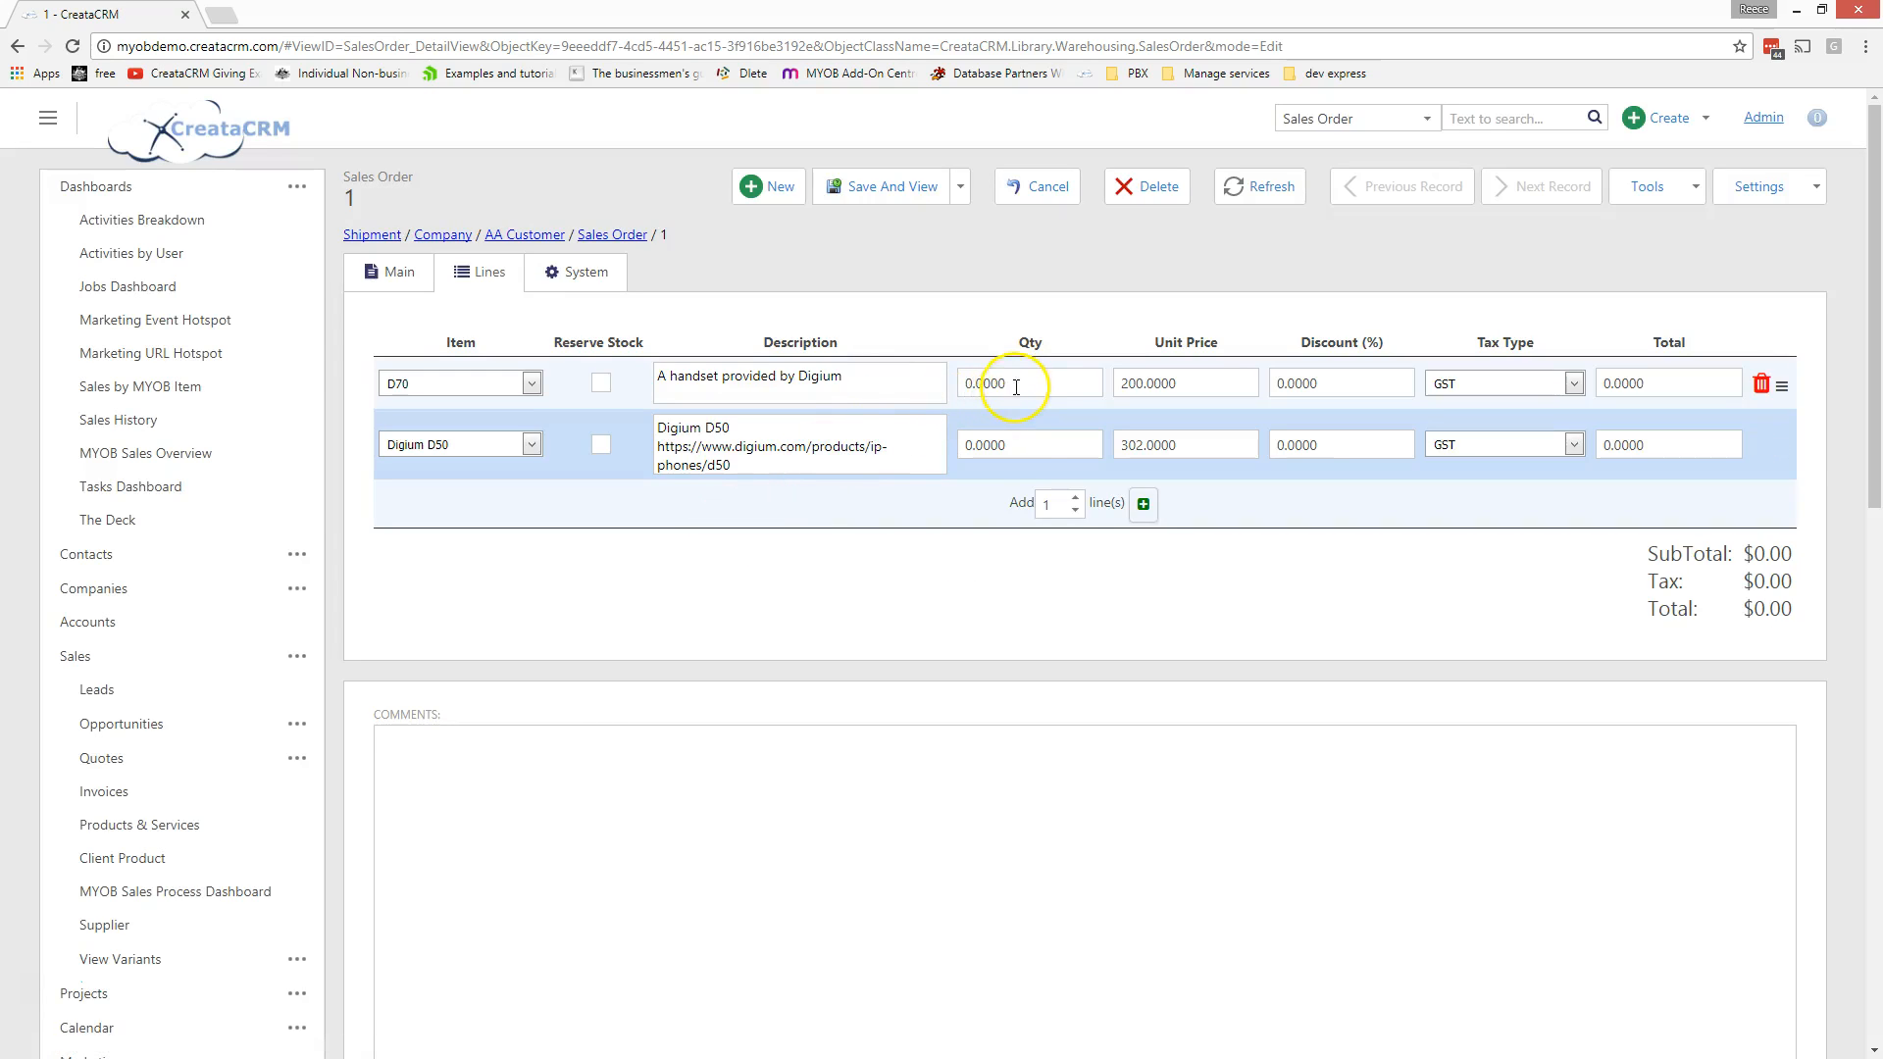
pyautogui.click(1016, 386)
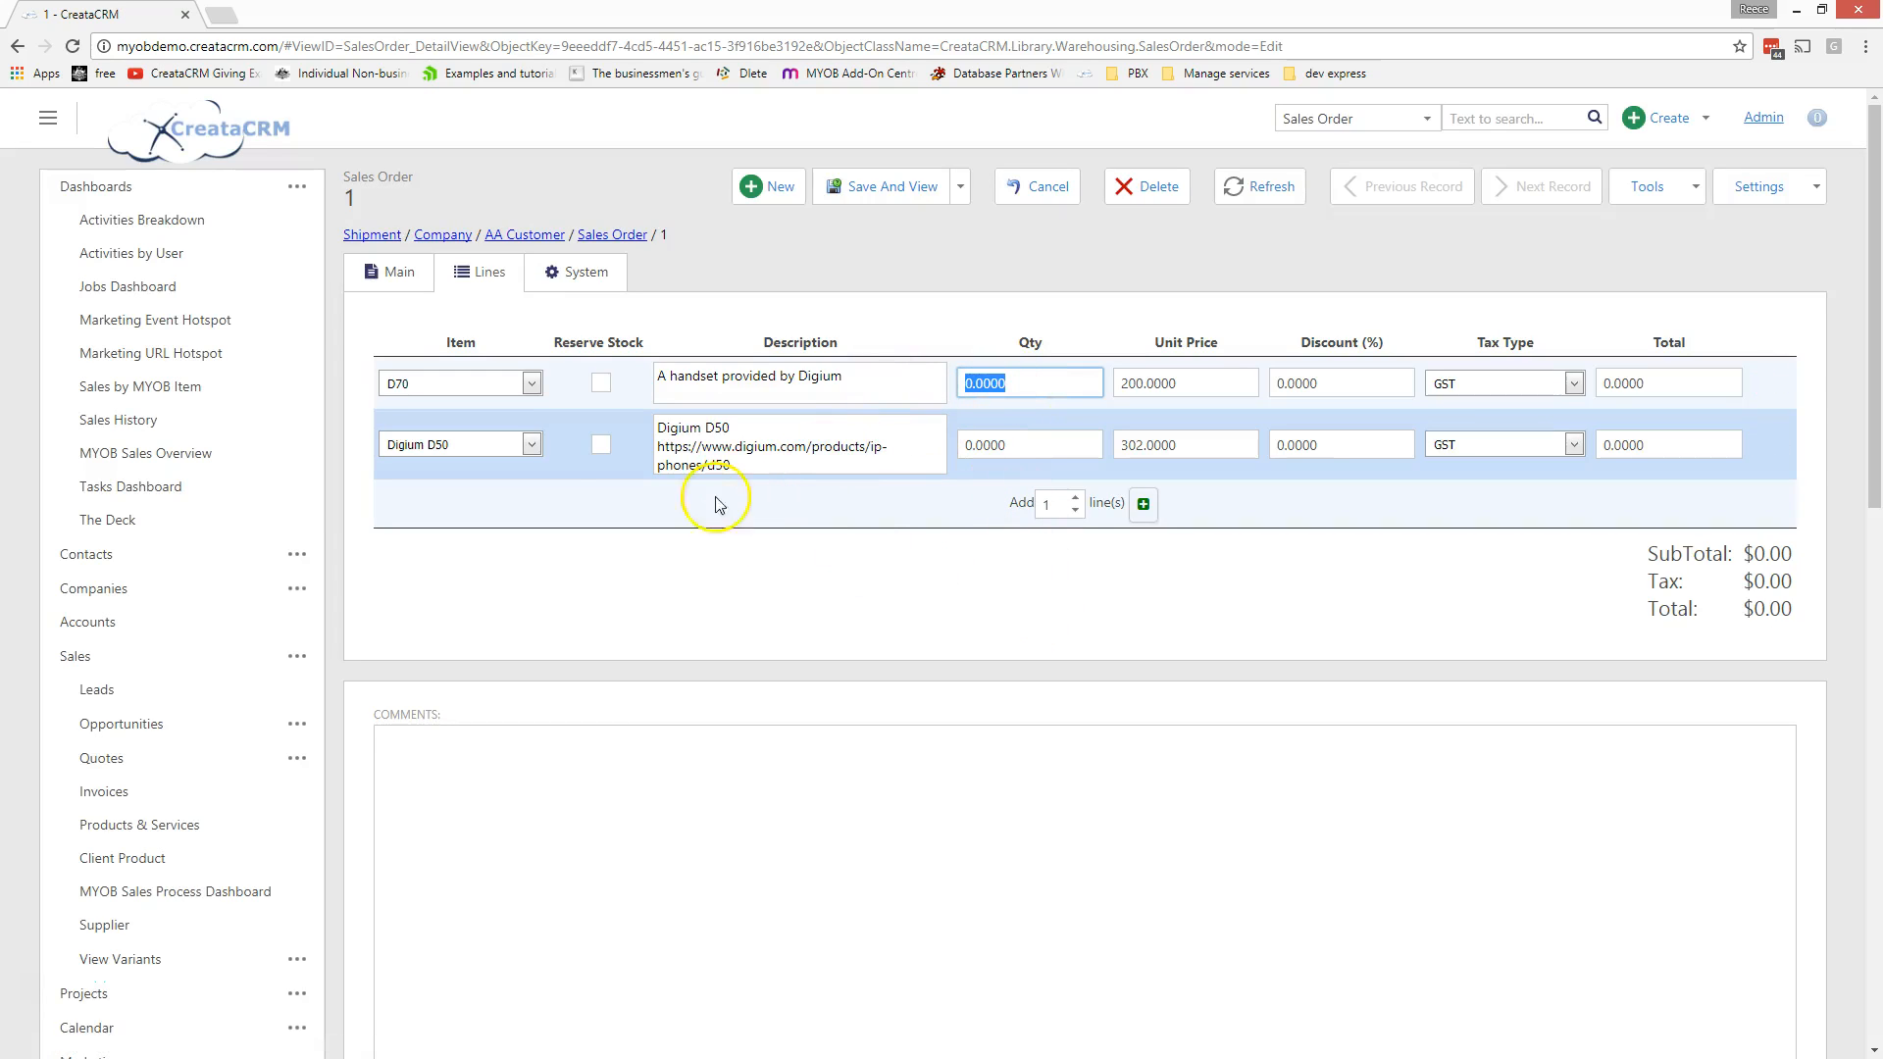
pyautogui.click(532, 384)
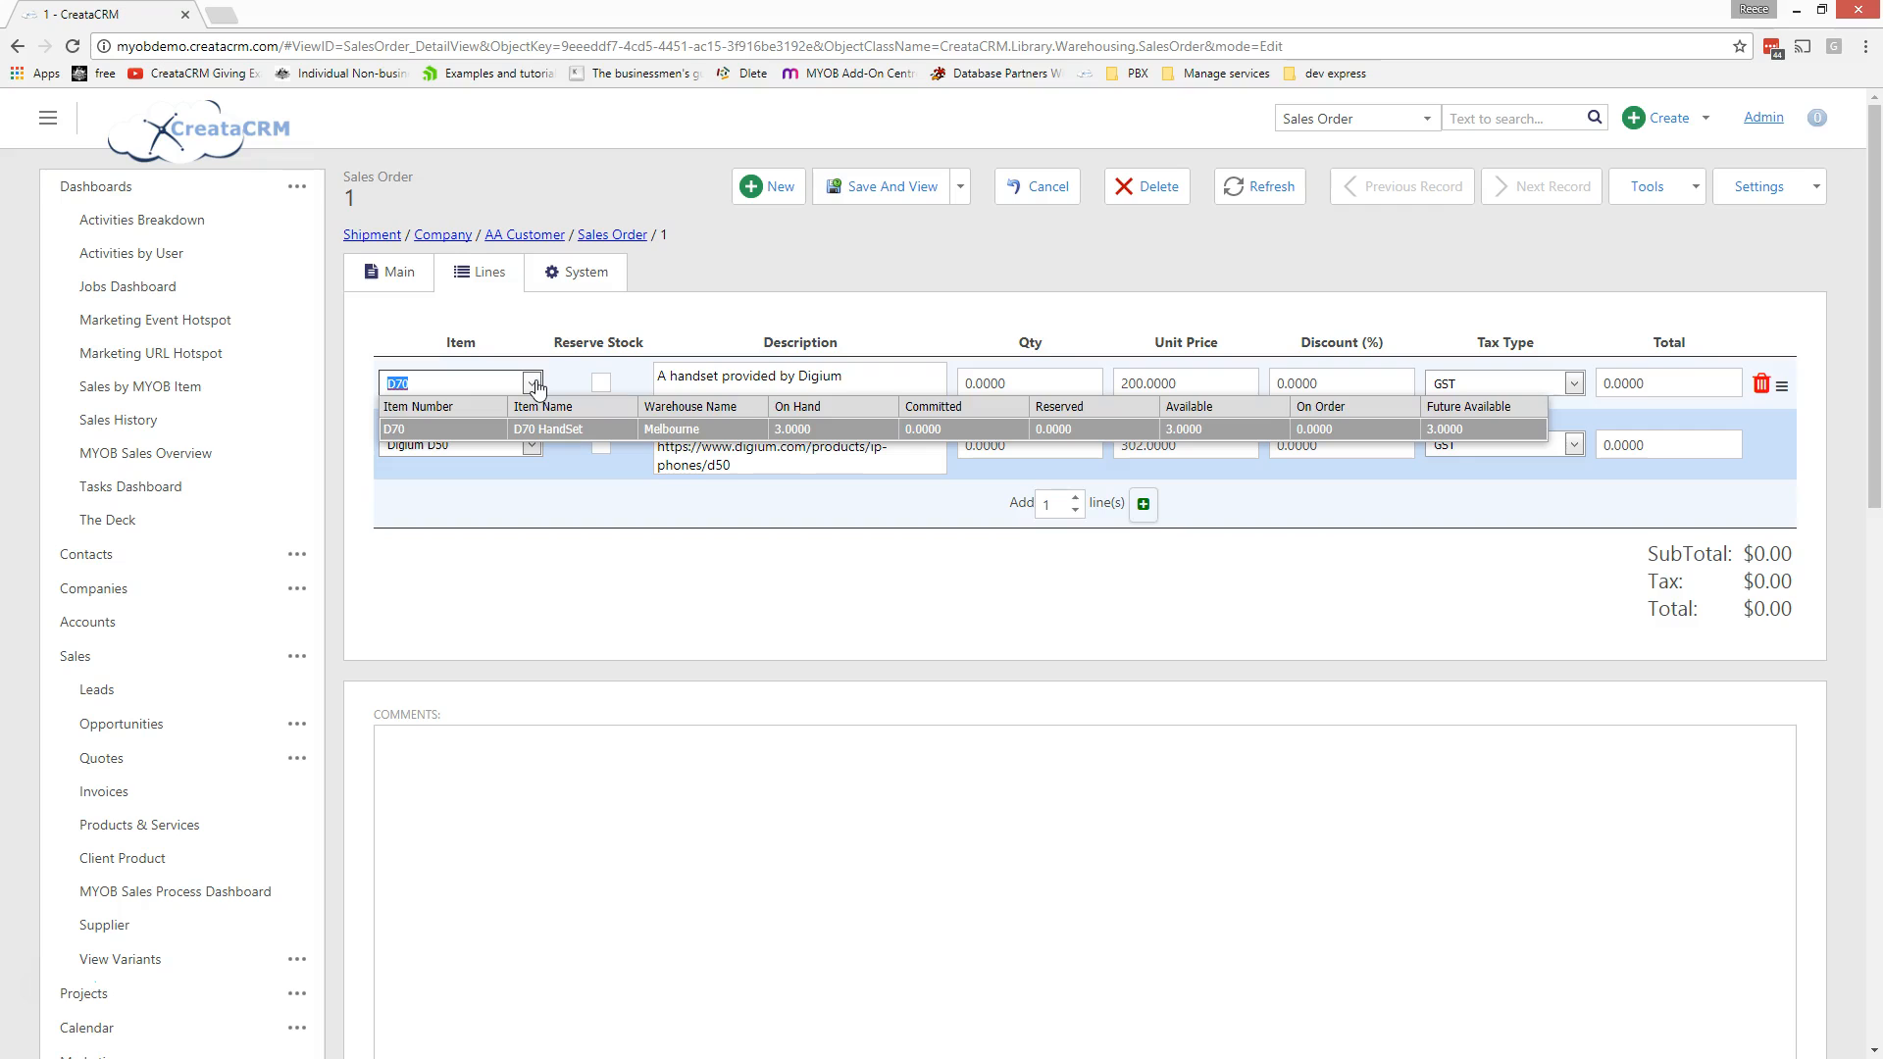
pyautogui.click(535, 385)
pyautogui.click(970, 386)
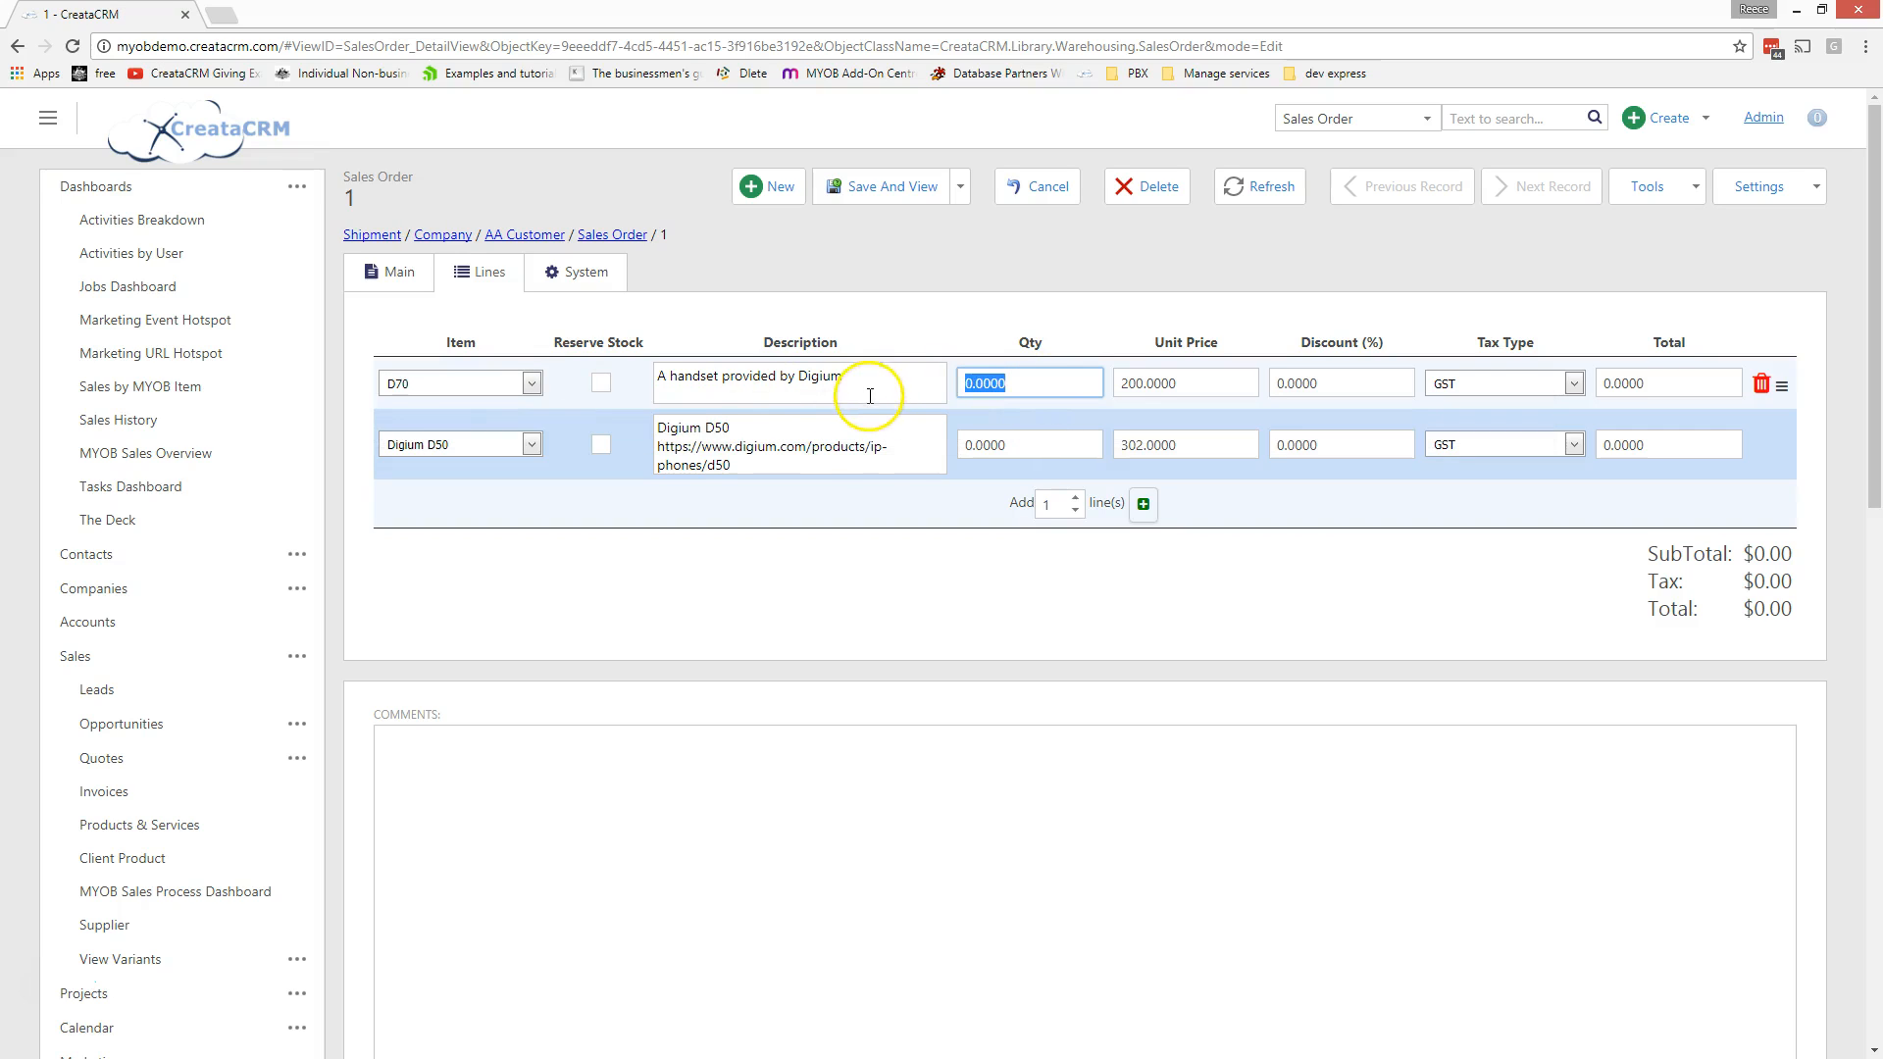
pyautogui.write('5')
# Step: Set the Digium D50 line's quantity to 5 and save the sales order
pyautogui.click(530, 447)
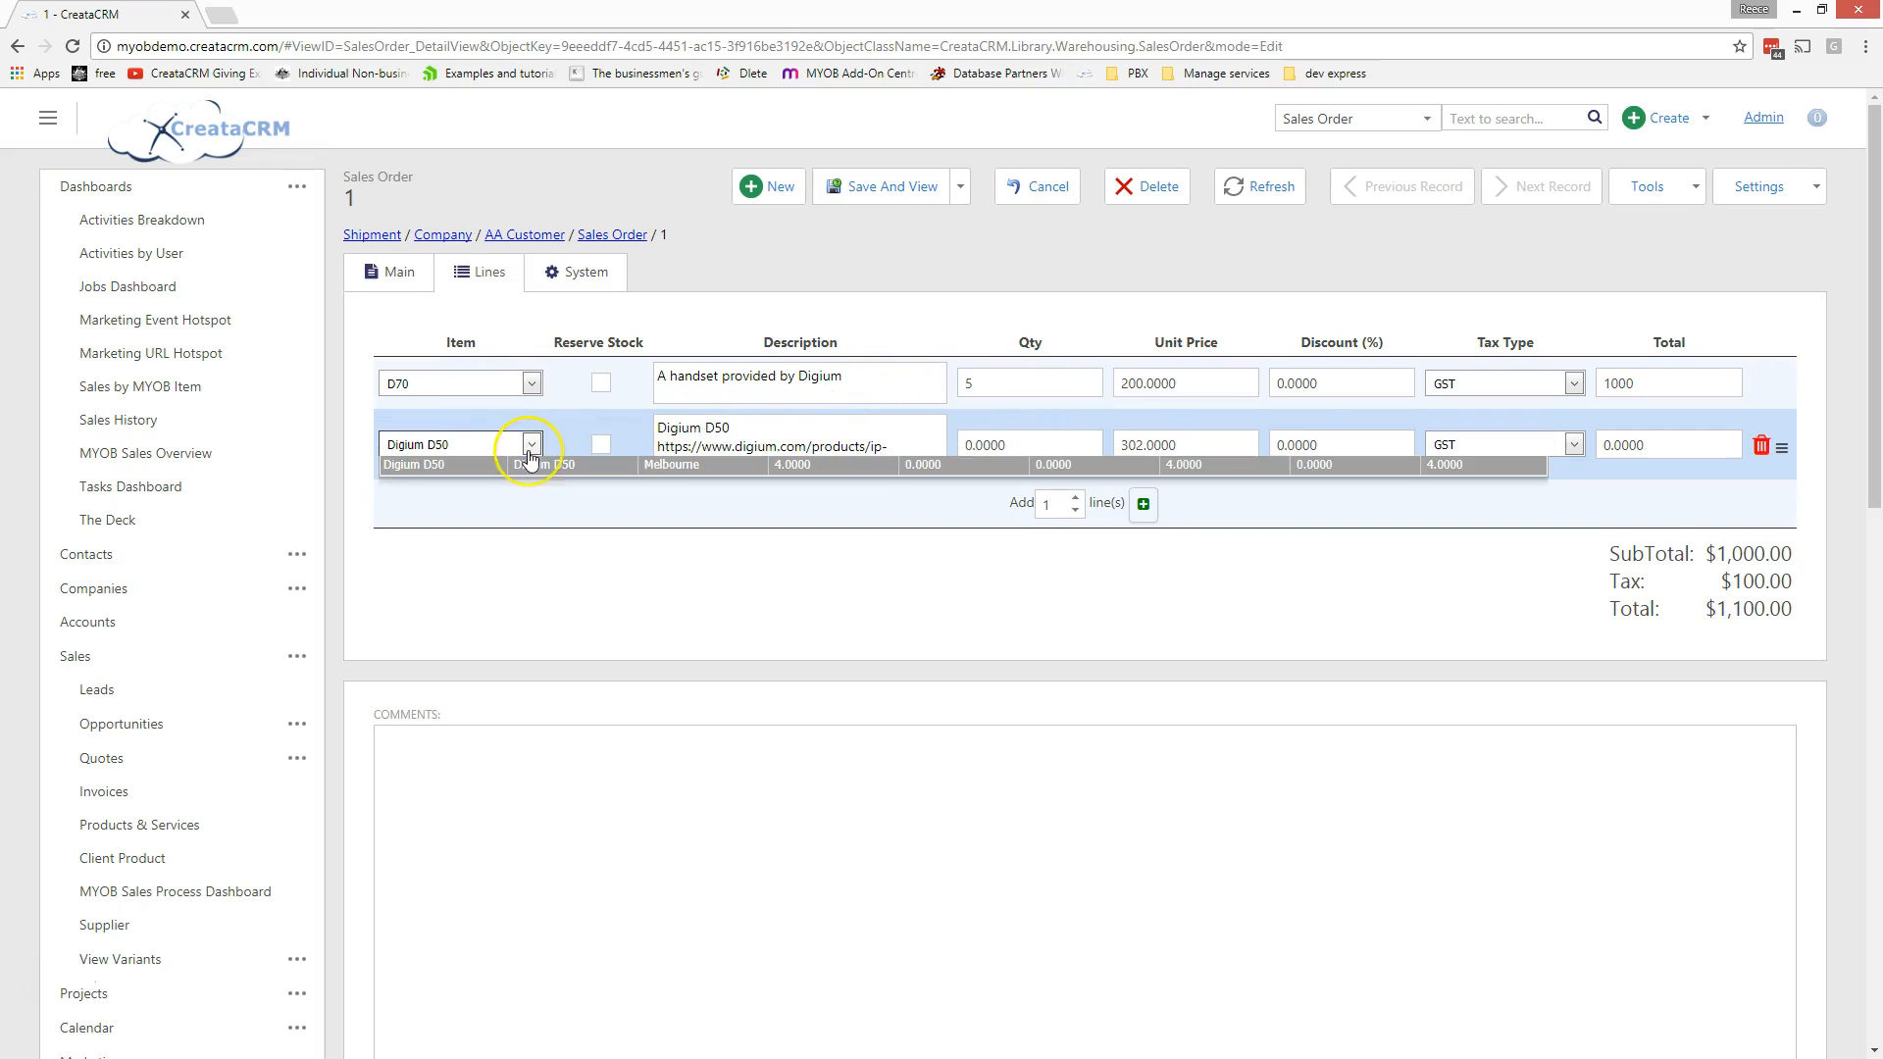
pyautogui.click(531, 449)
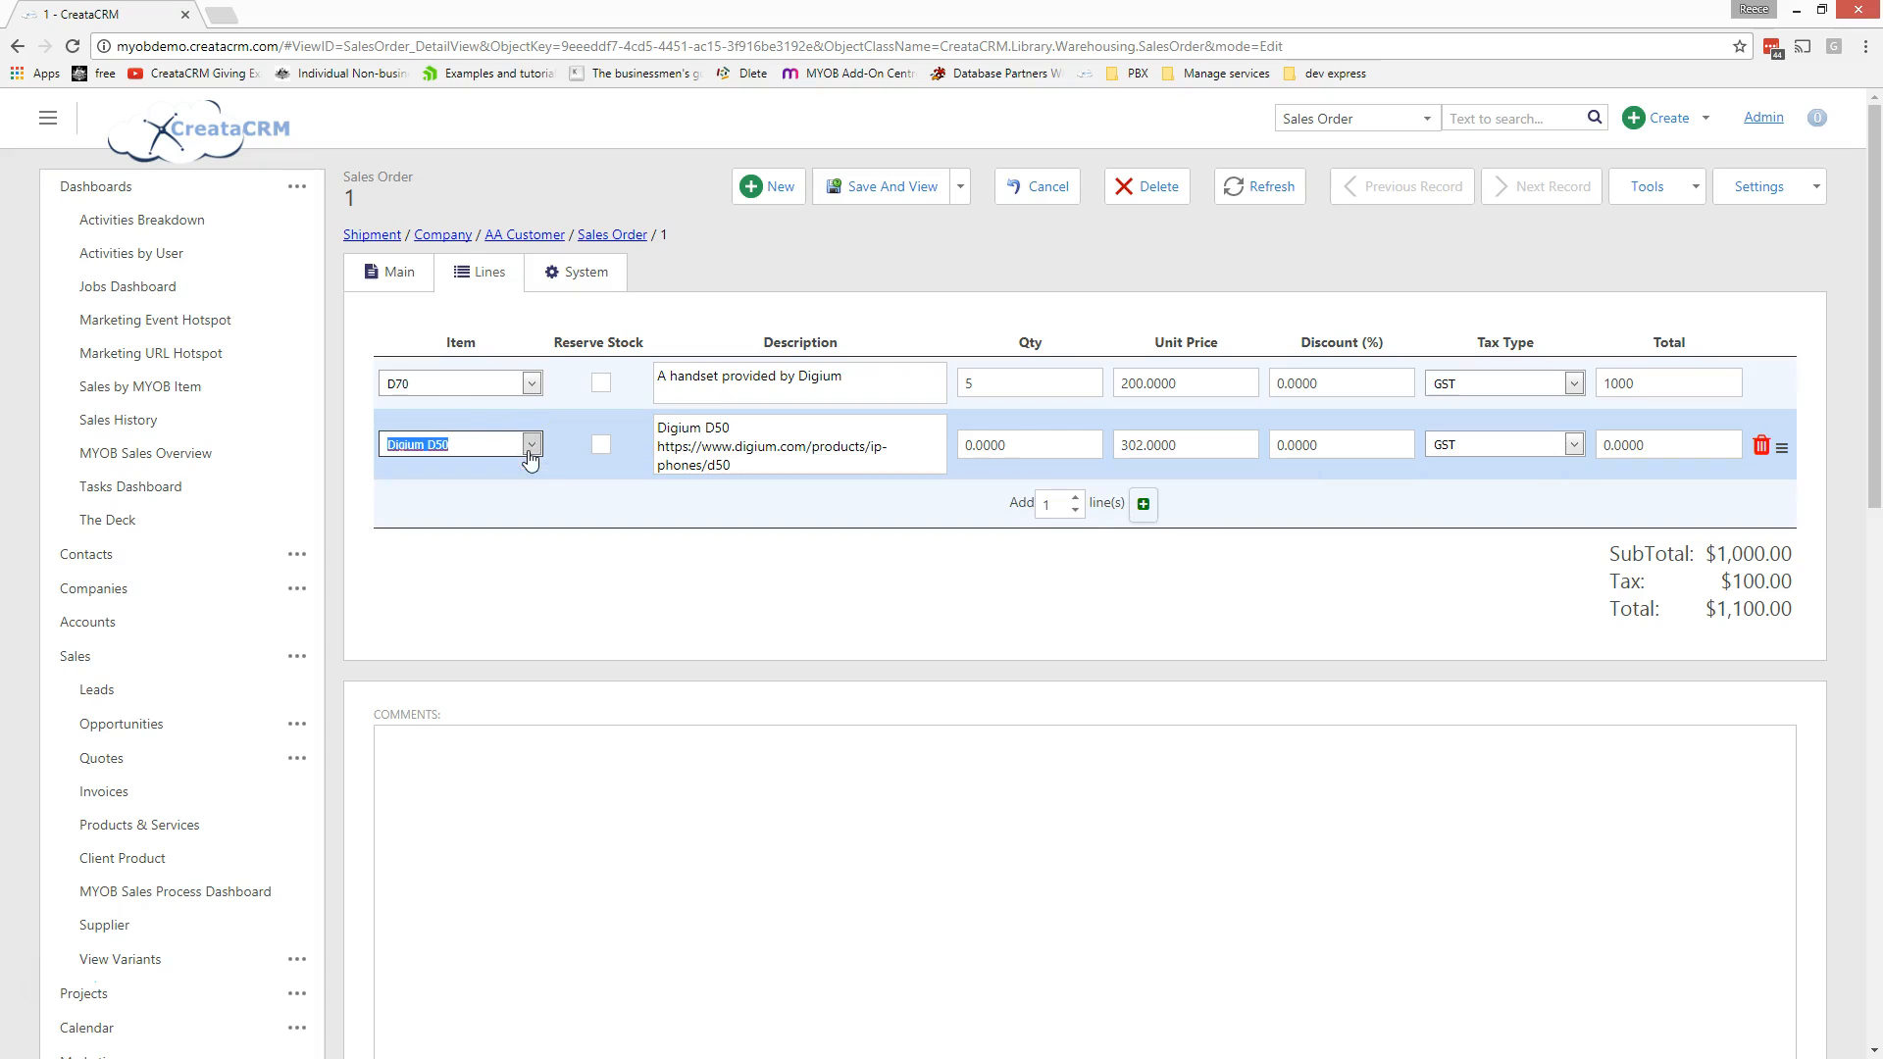
pyautogui.click(979, 446)
pyautogui.write('5')
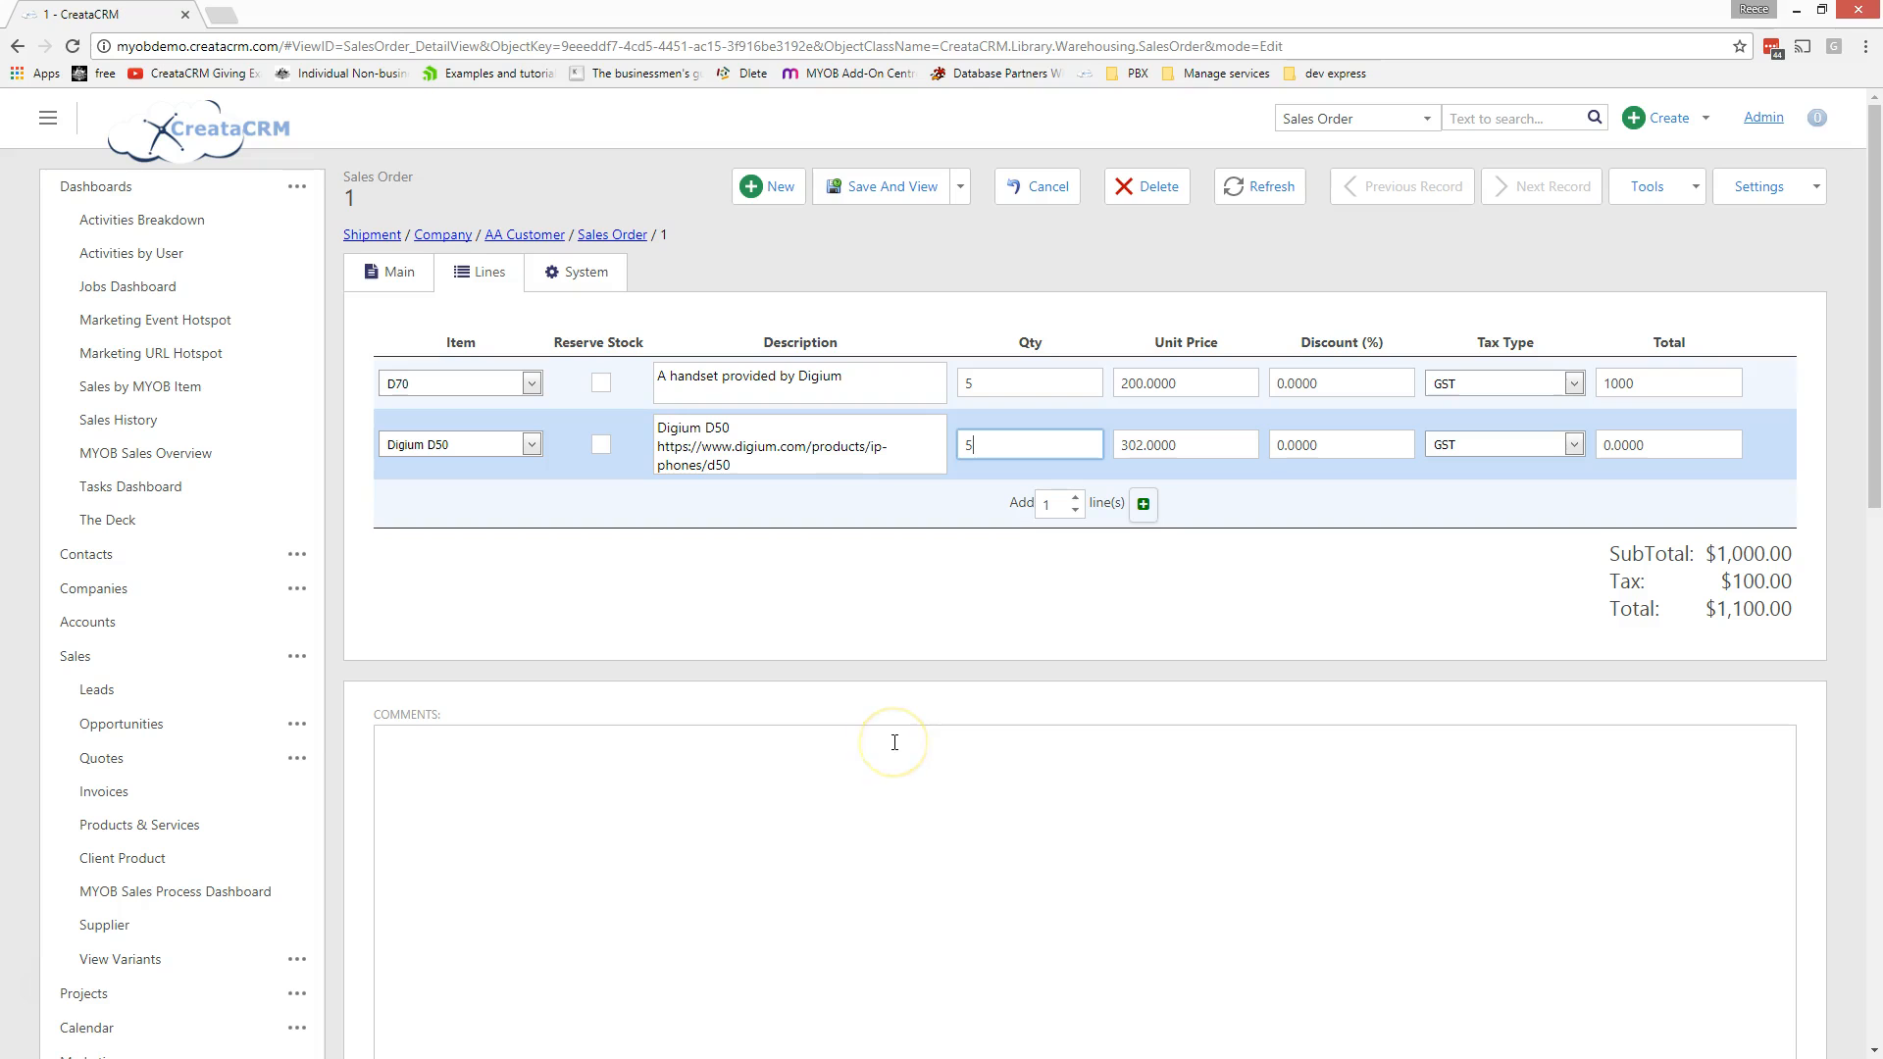
pyautogui.click(921, 196)
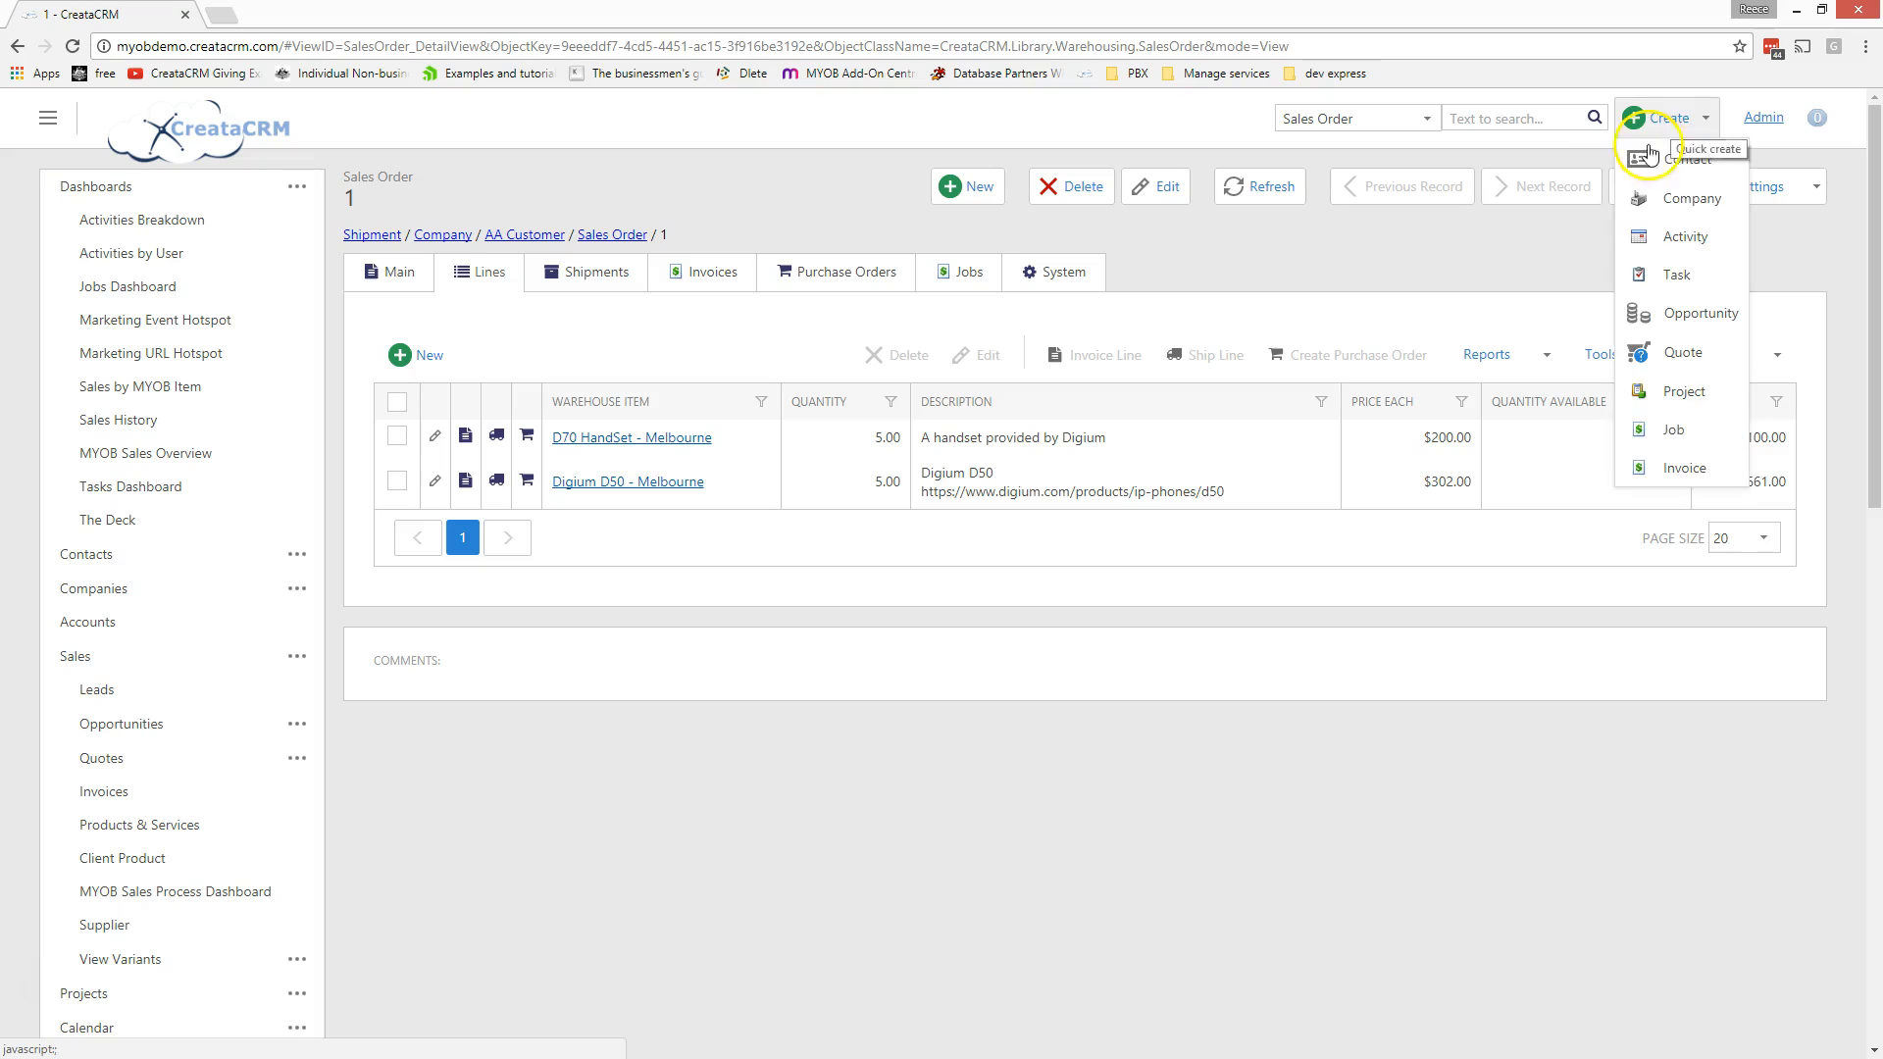
# Step: Start a purchase order from the sales order with Wavelink as the supplier
pyautogui.moveTo(1676, 197)
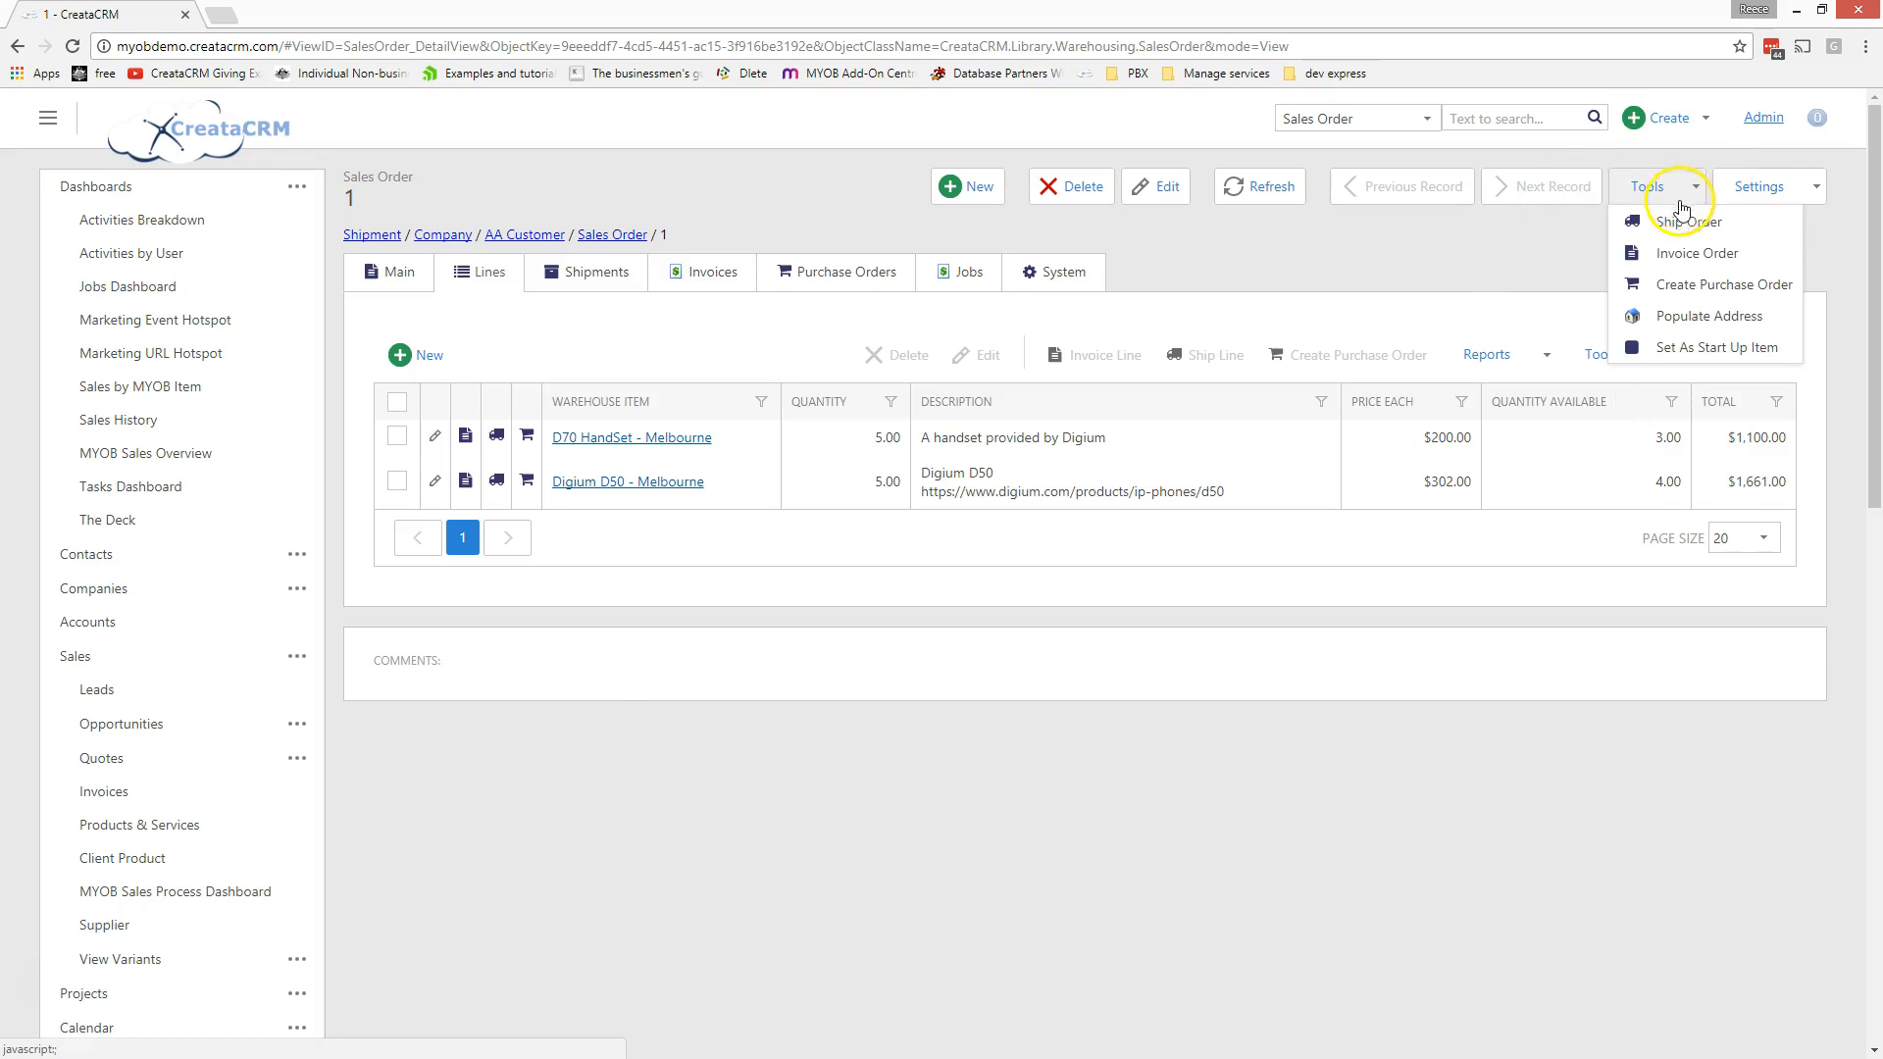
pyautogui.click(1702, 287)
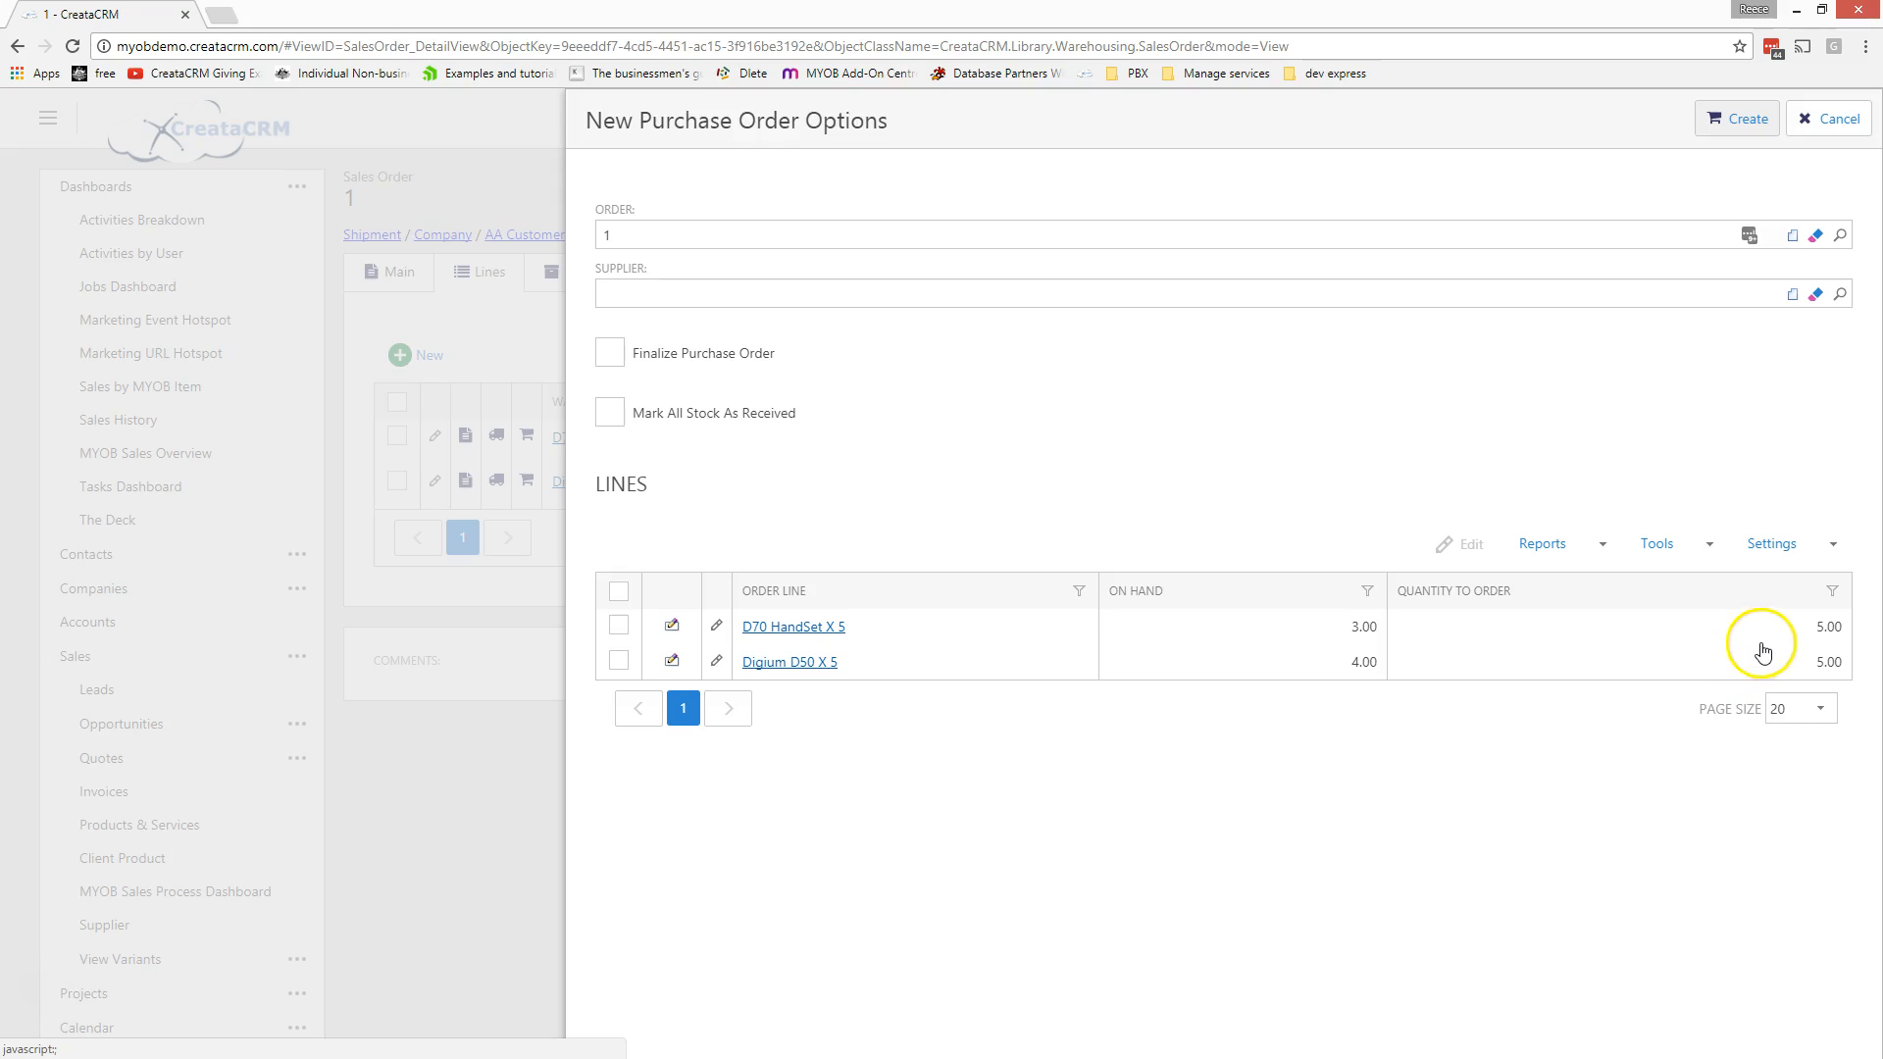
pyautogui.click(614, 300)
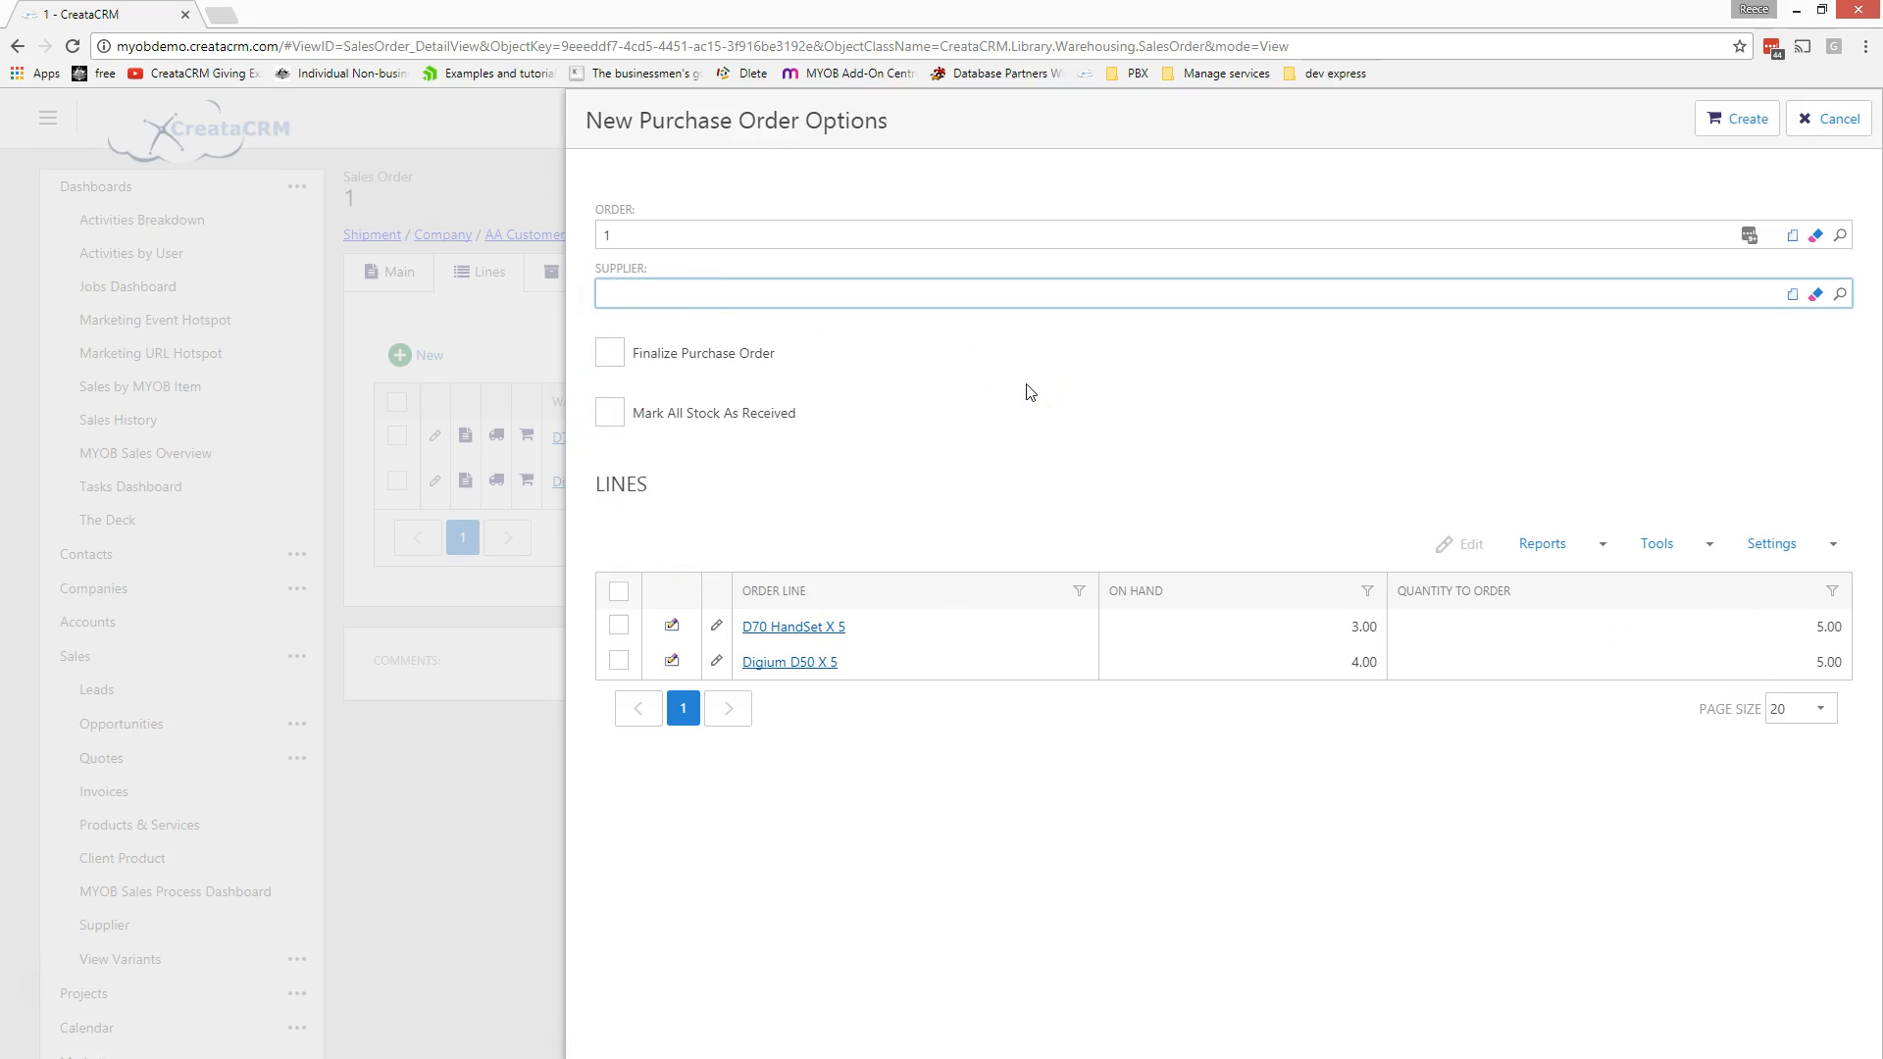
pyautogui.write('wave')
pyautogui.press('Down')
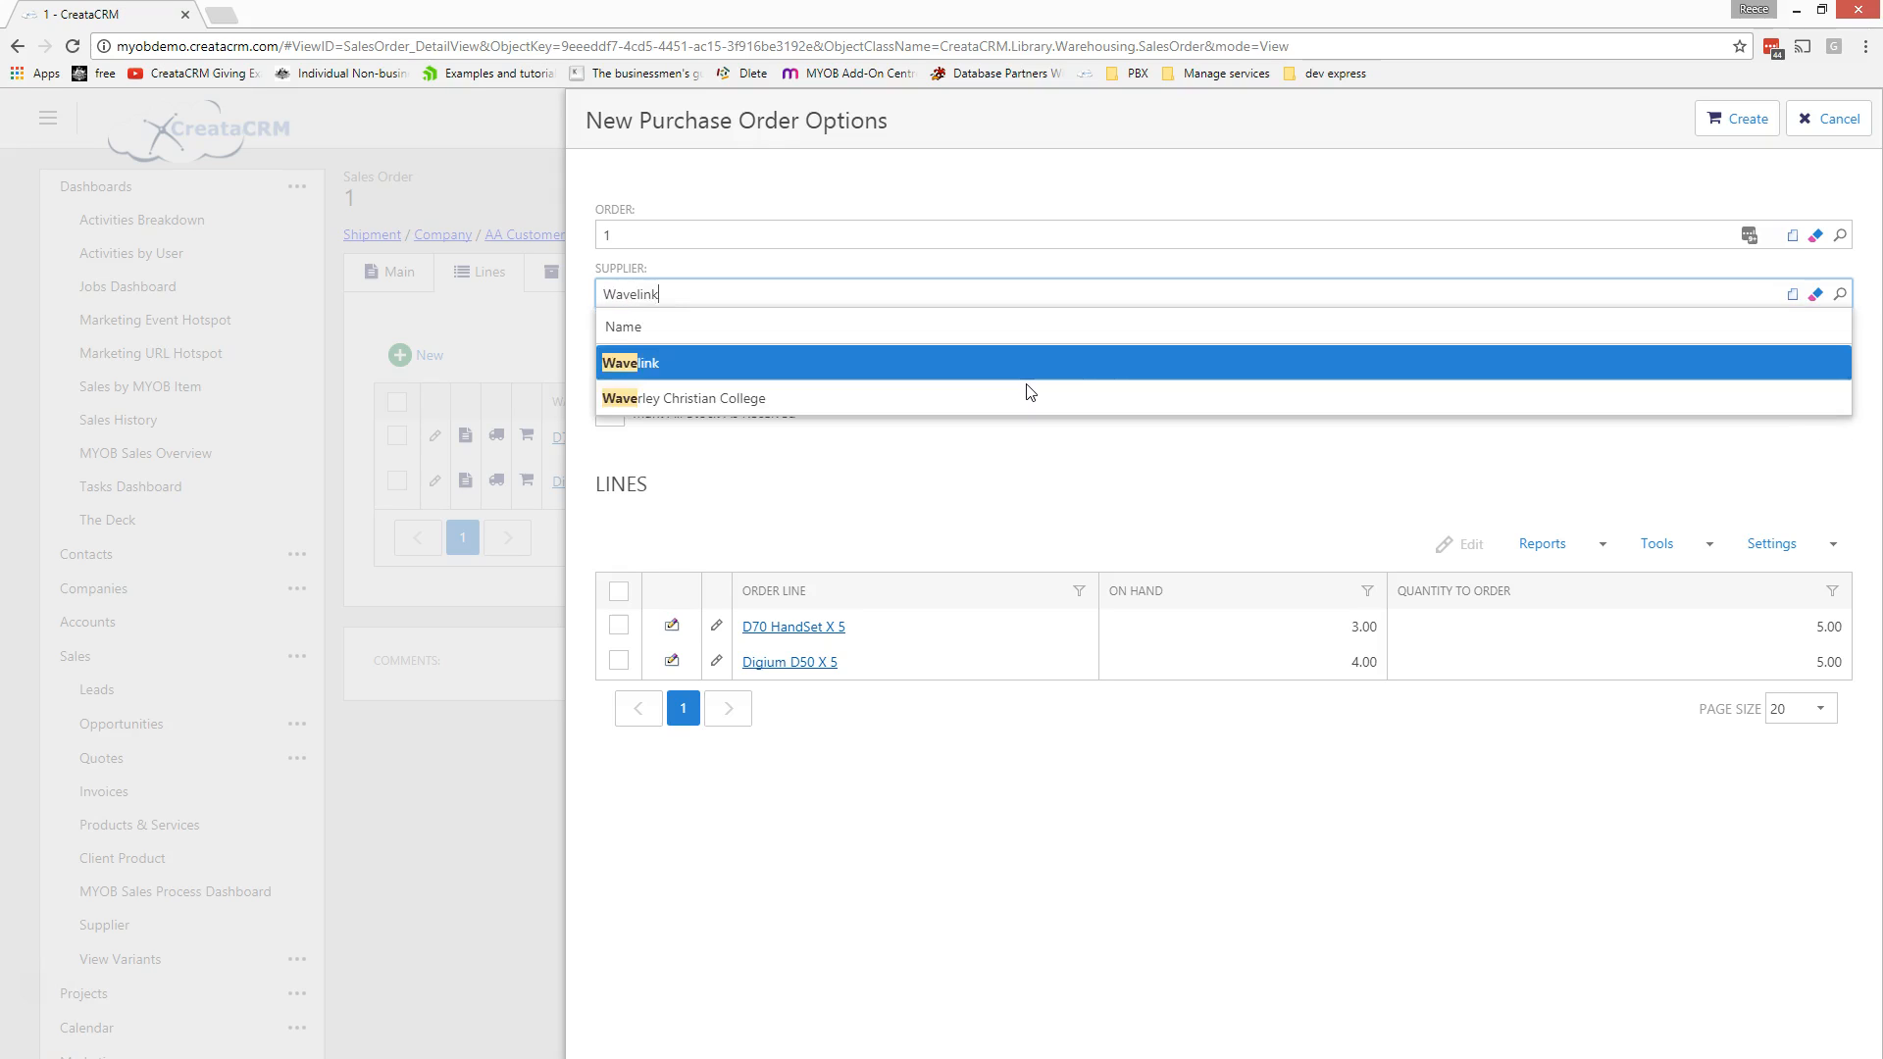
pyautogui.press('Return')
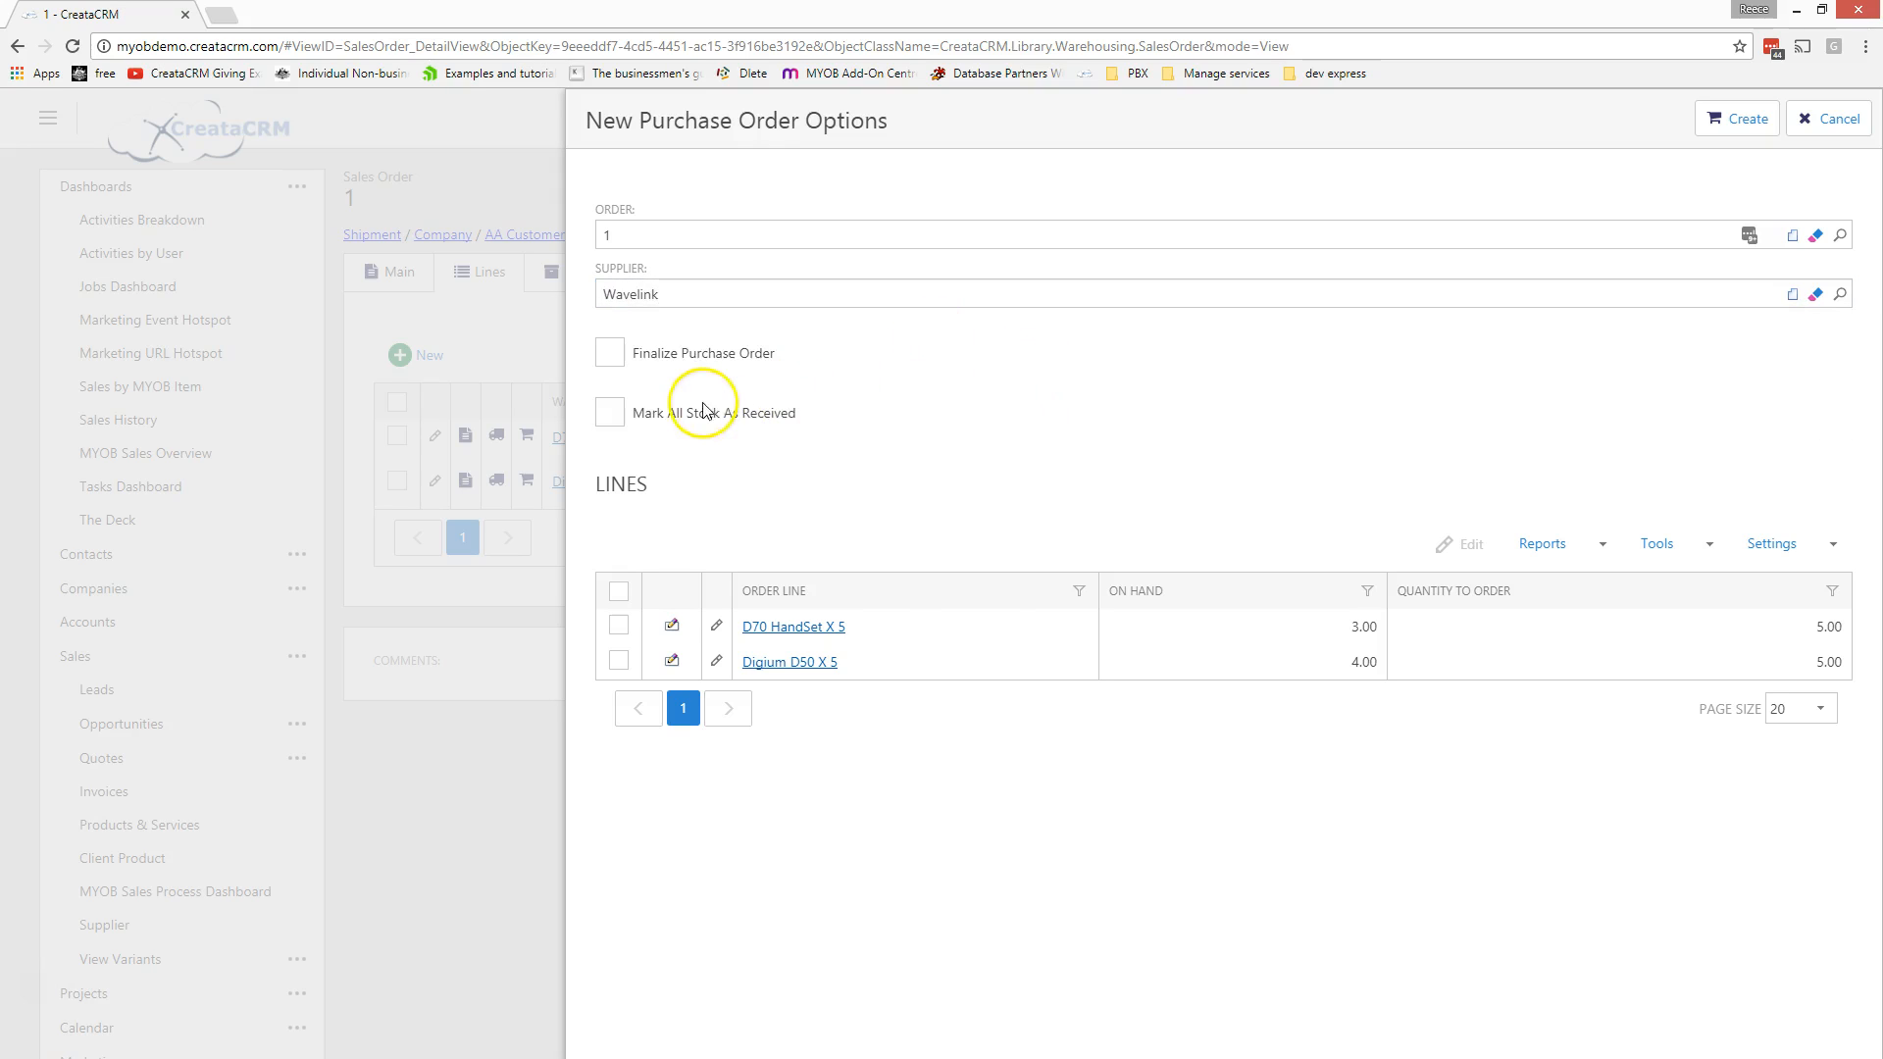
# Step: Create the purchase order with Finalize Purchase Order and Mark All Stock As Received enabled
pyautogui.click(610, 353)
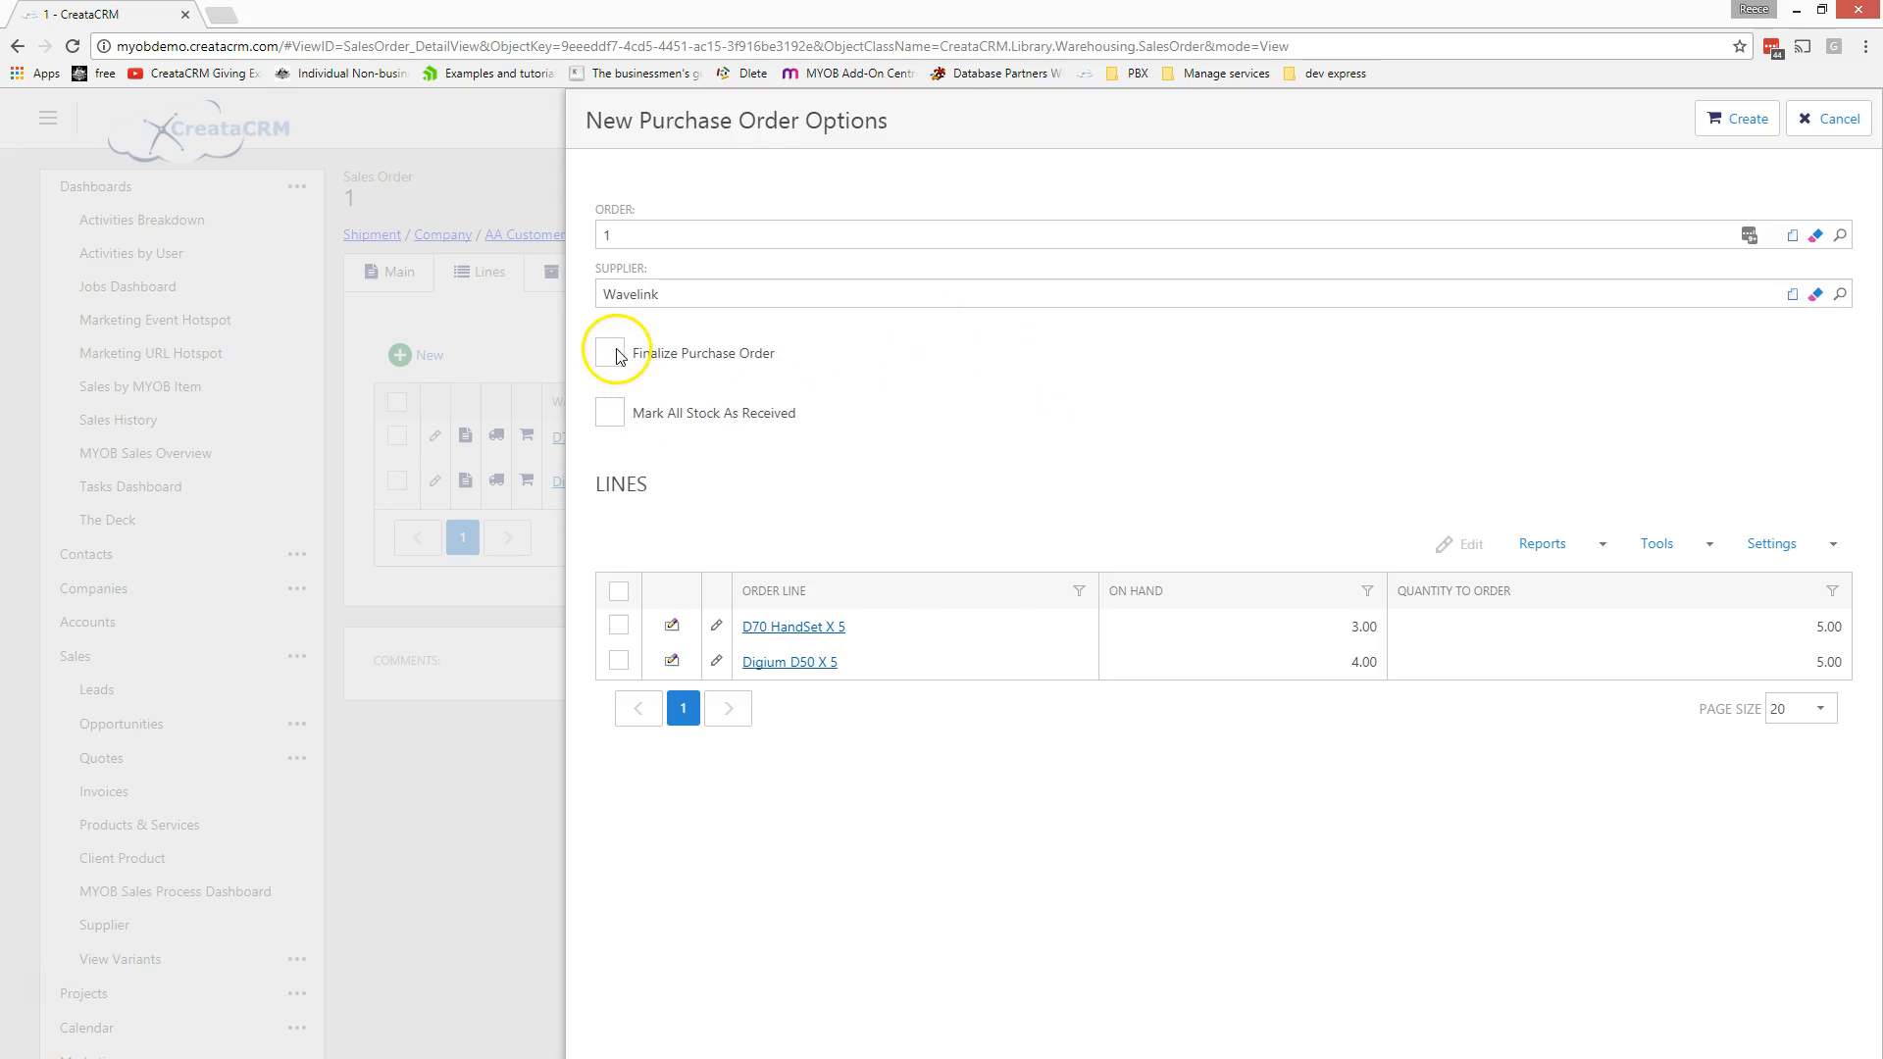
pyautogui.click(610, 423)
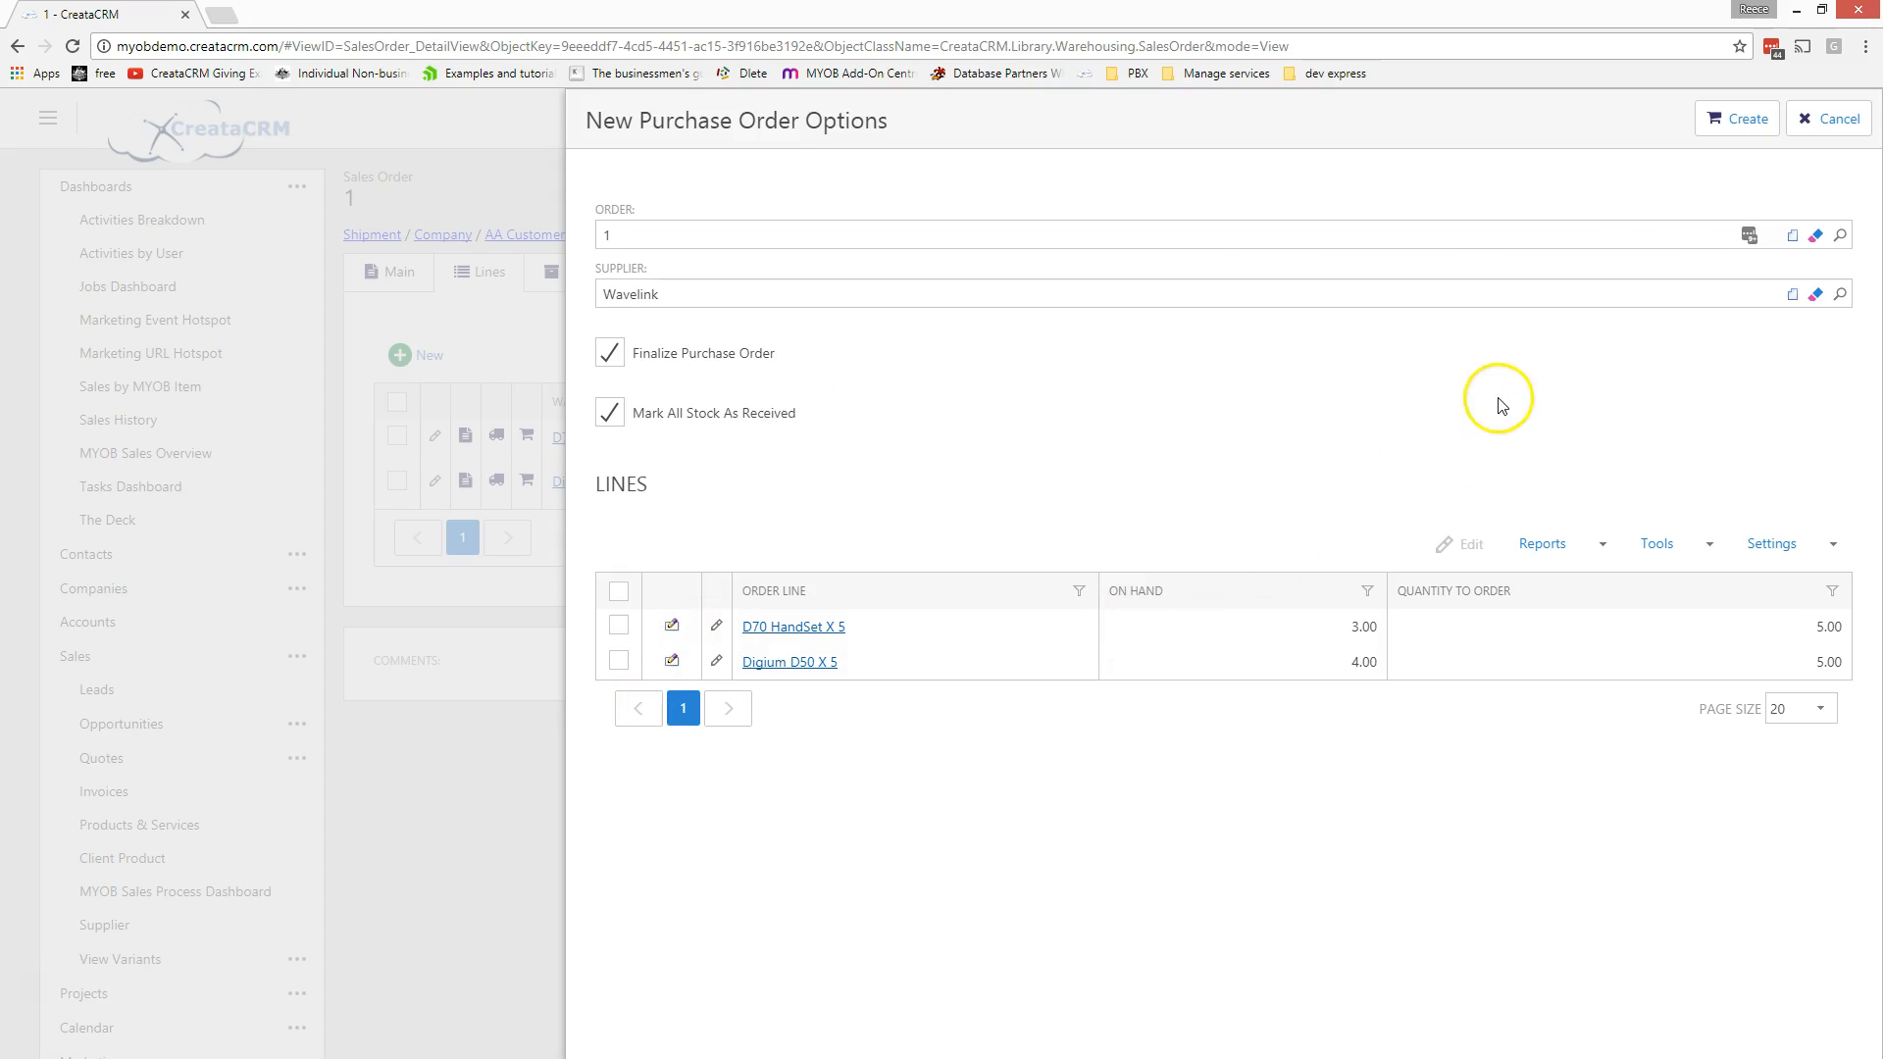
pyautogui.click(1734, 119)
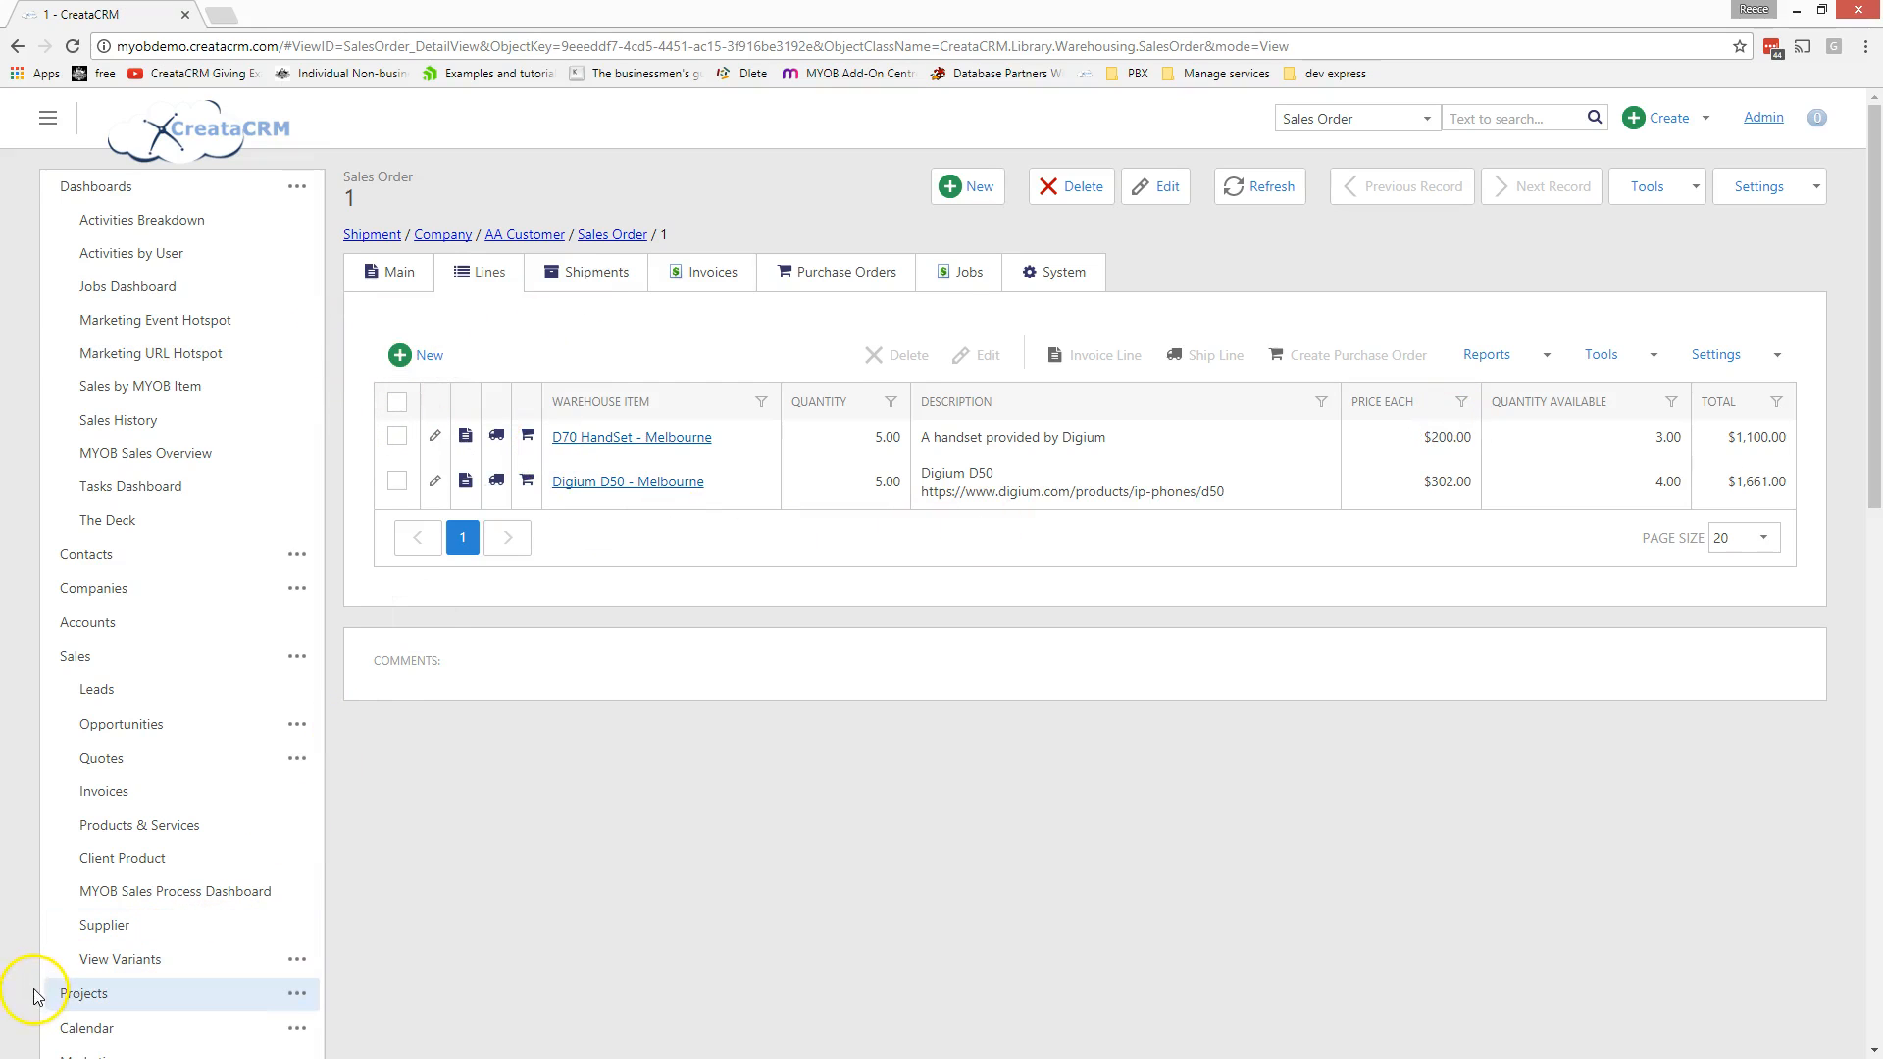
# Step: Open the sales order's linked Wavelink purchase order, view its lines and show it as a report
pyautogui.click(826, 287)
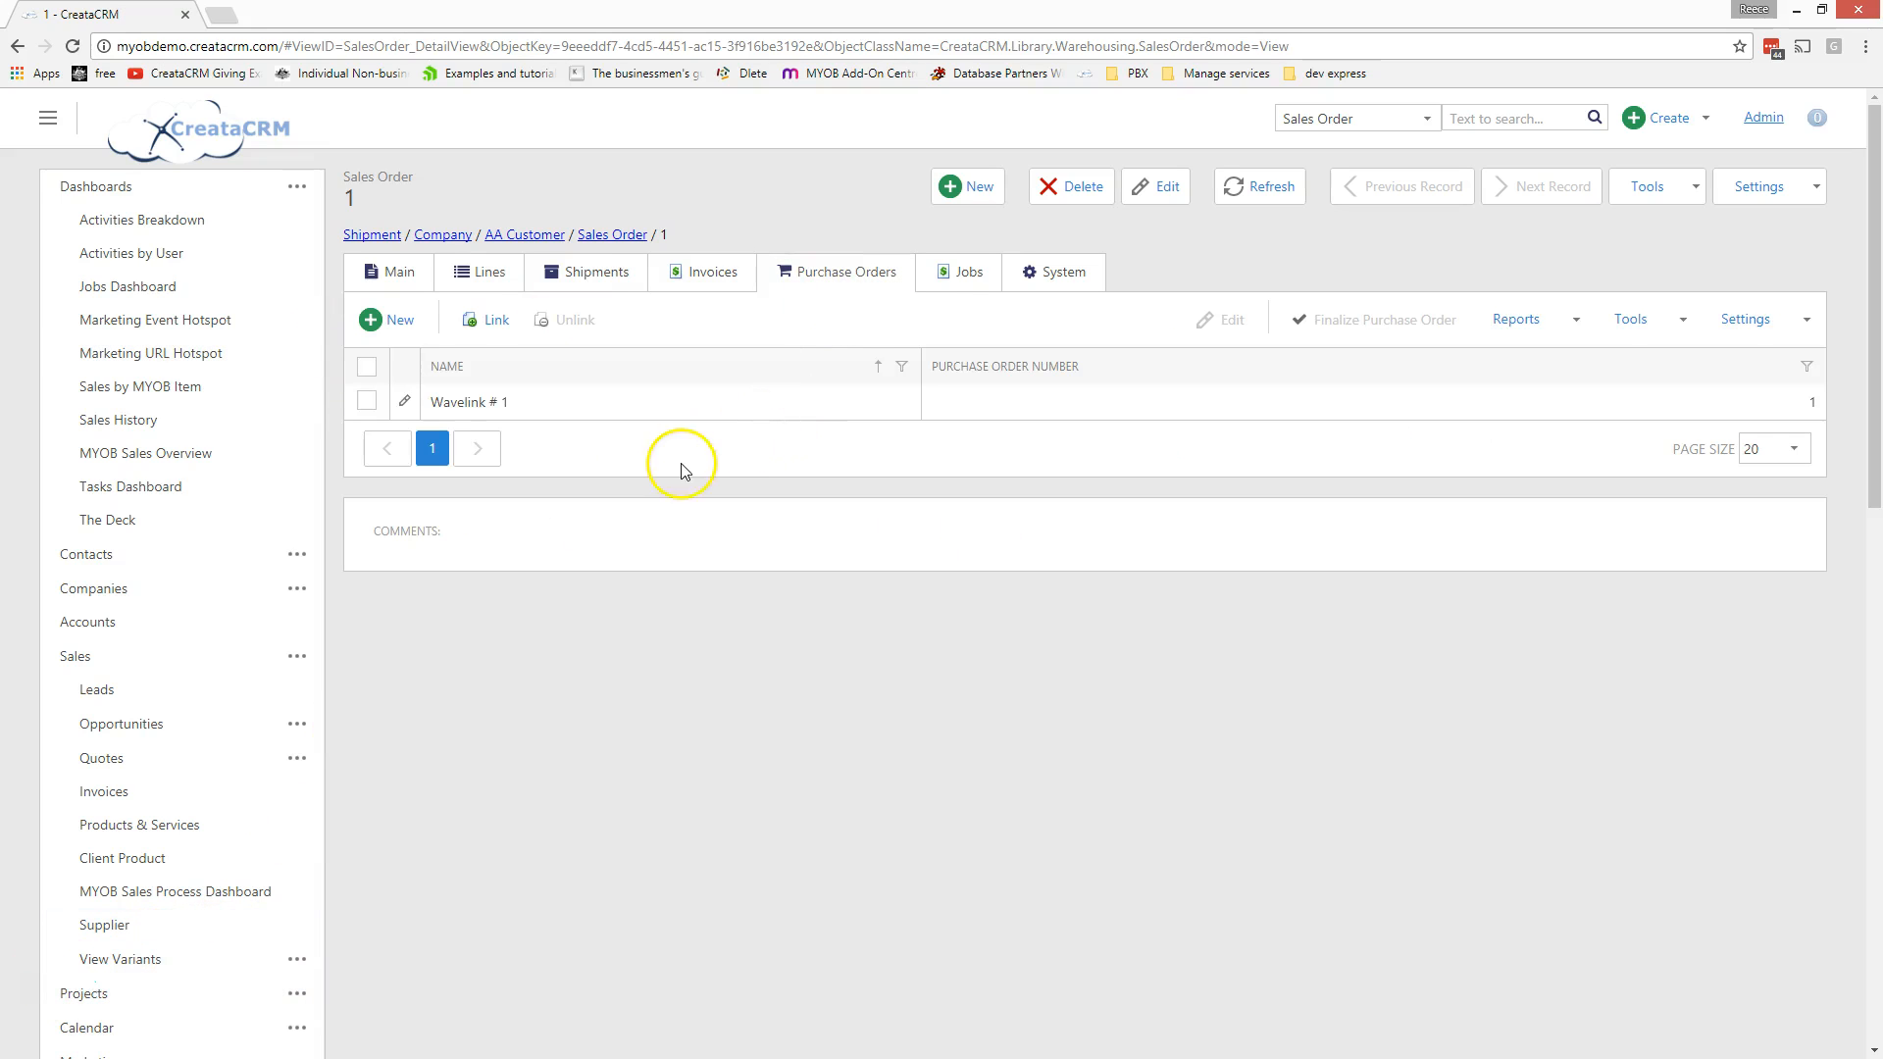
pyautogui.click(721, 409)
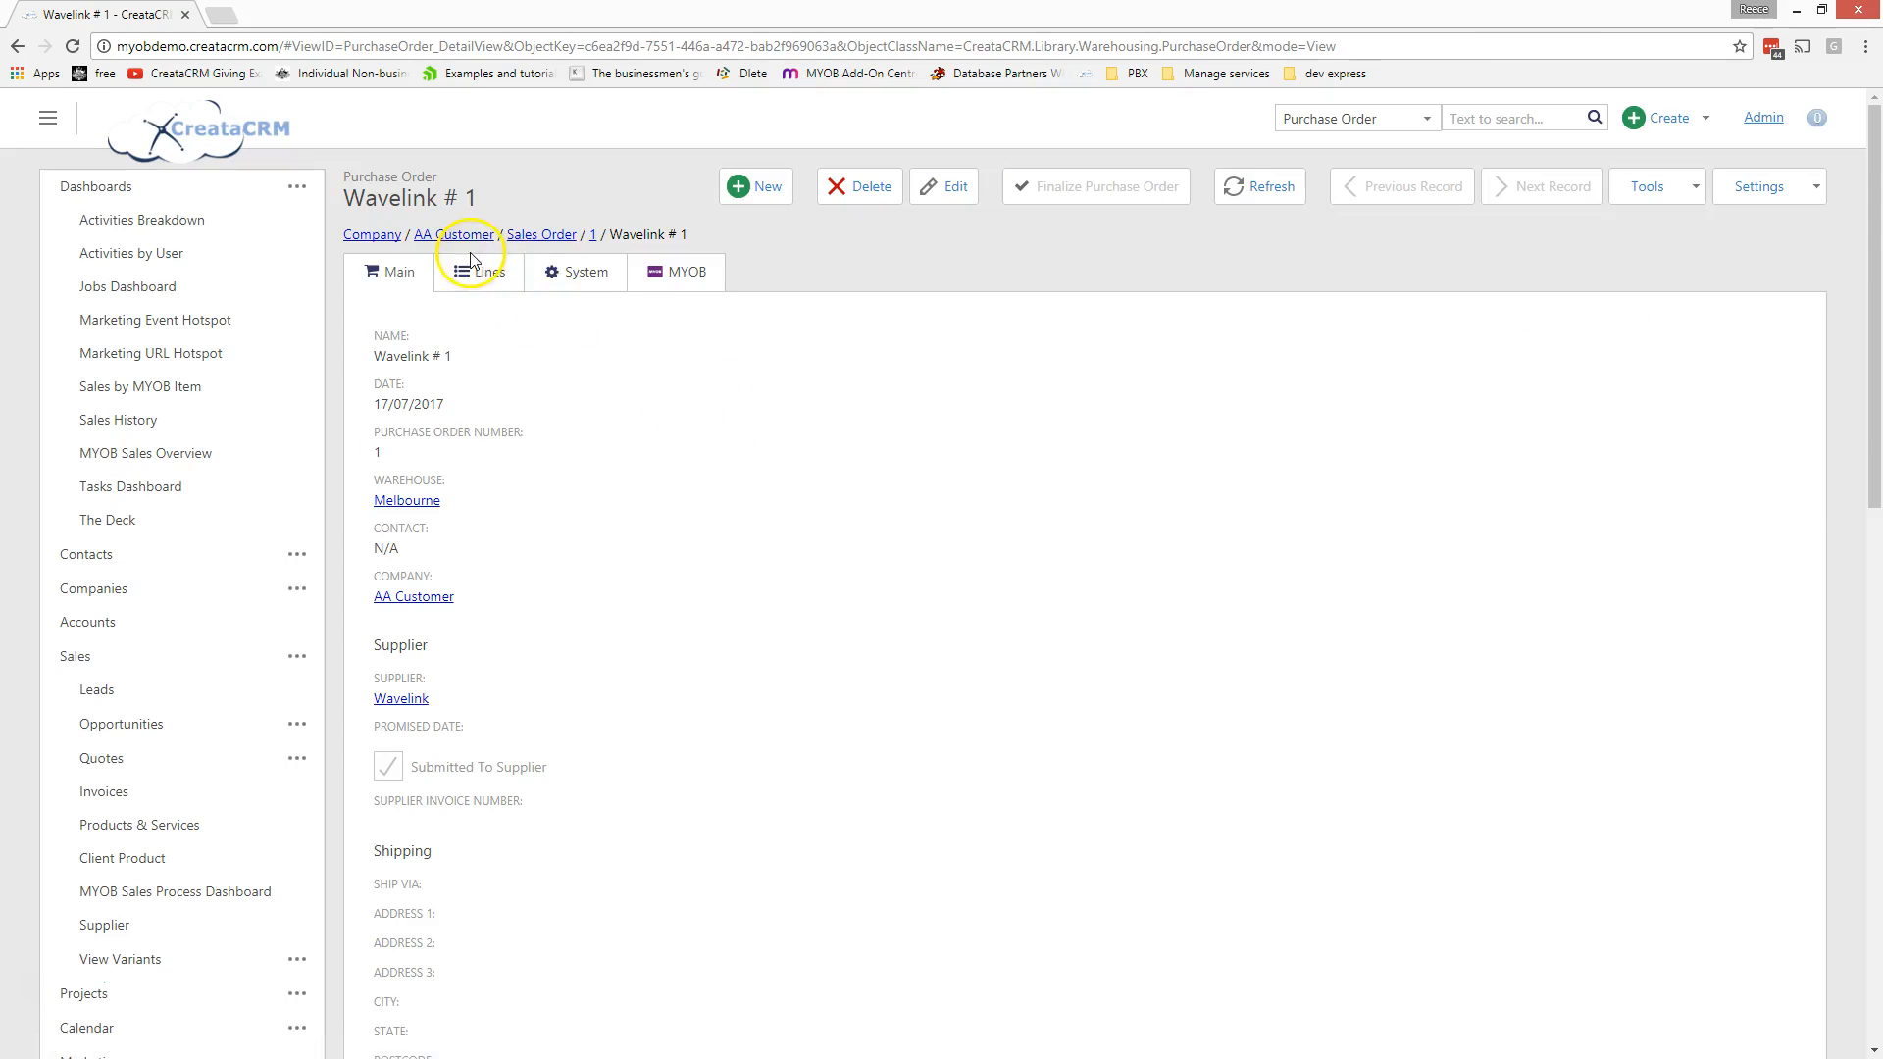
pyautogui.click(472, 260)
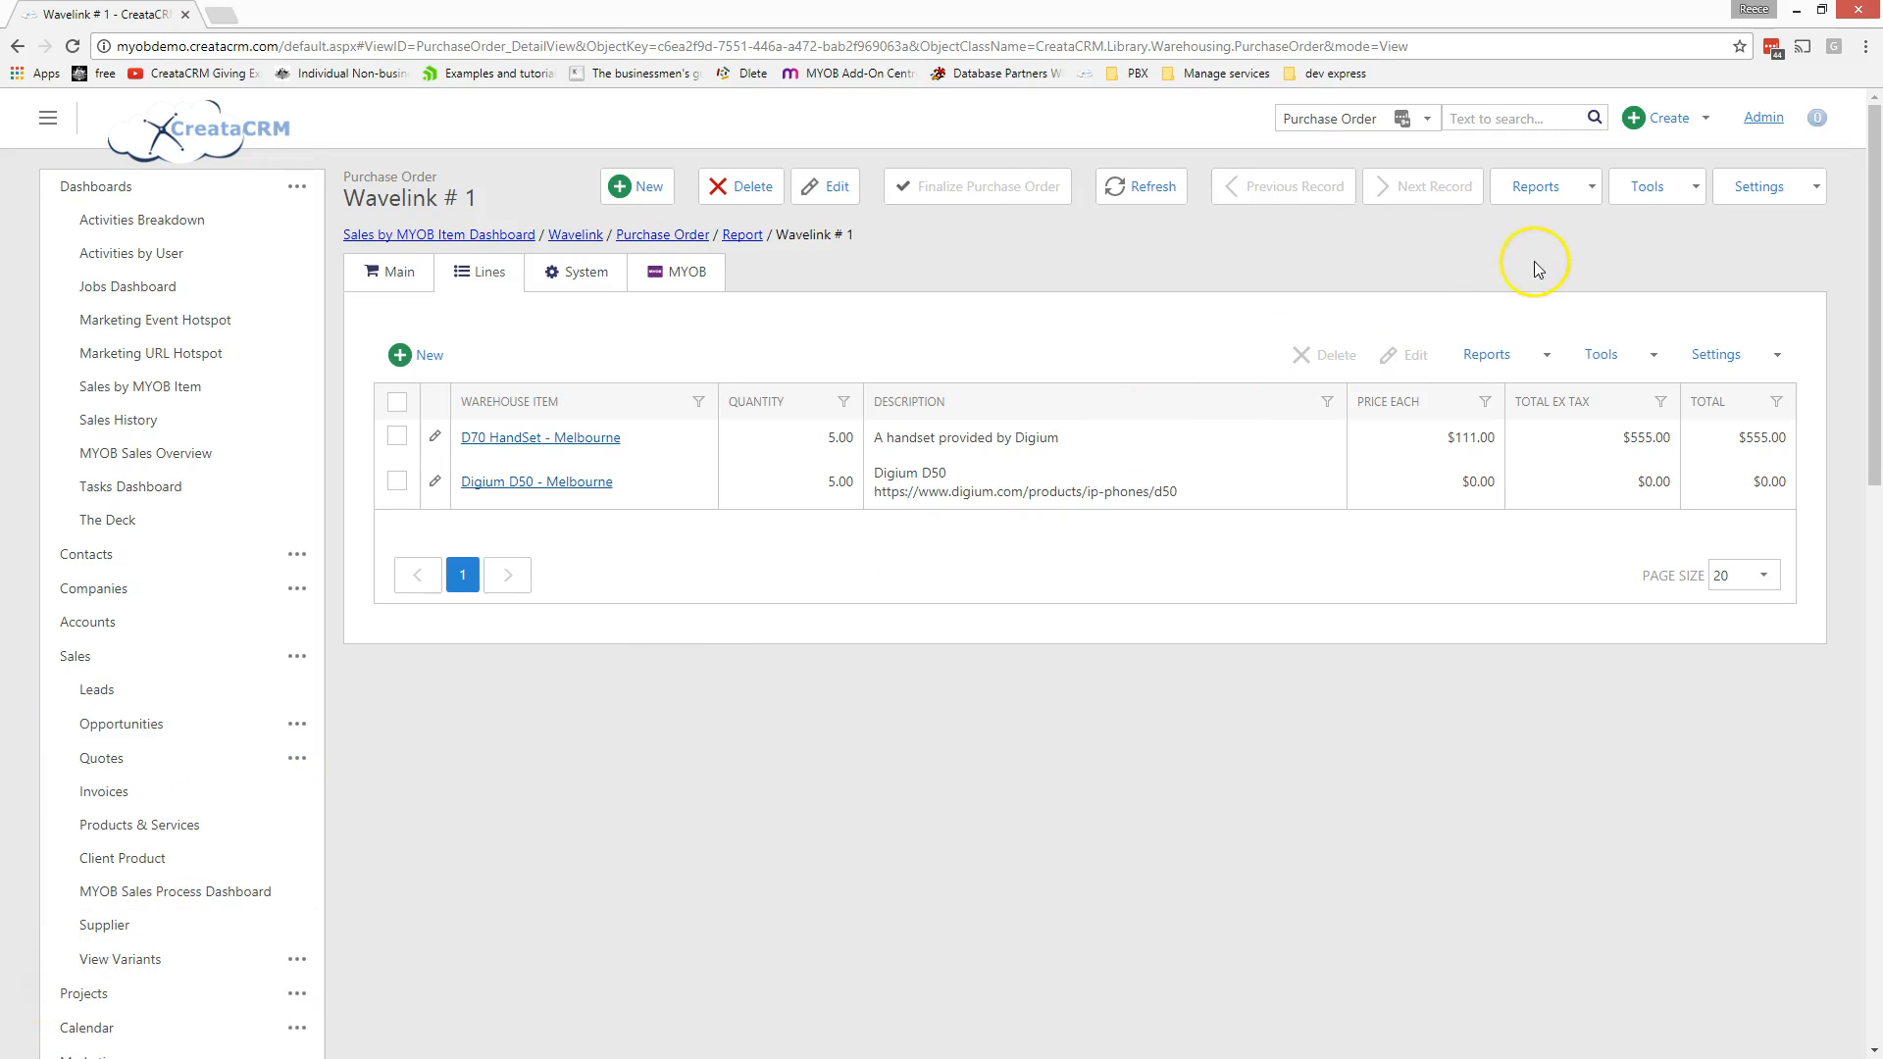
pyautogui.click(1569, 189)
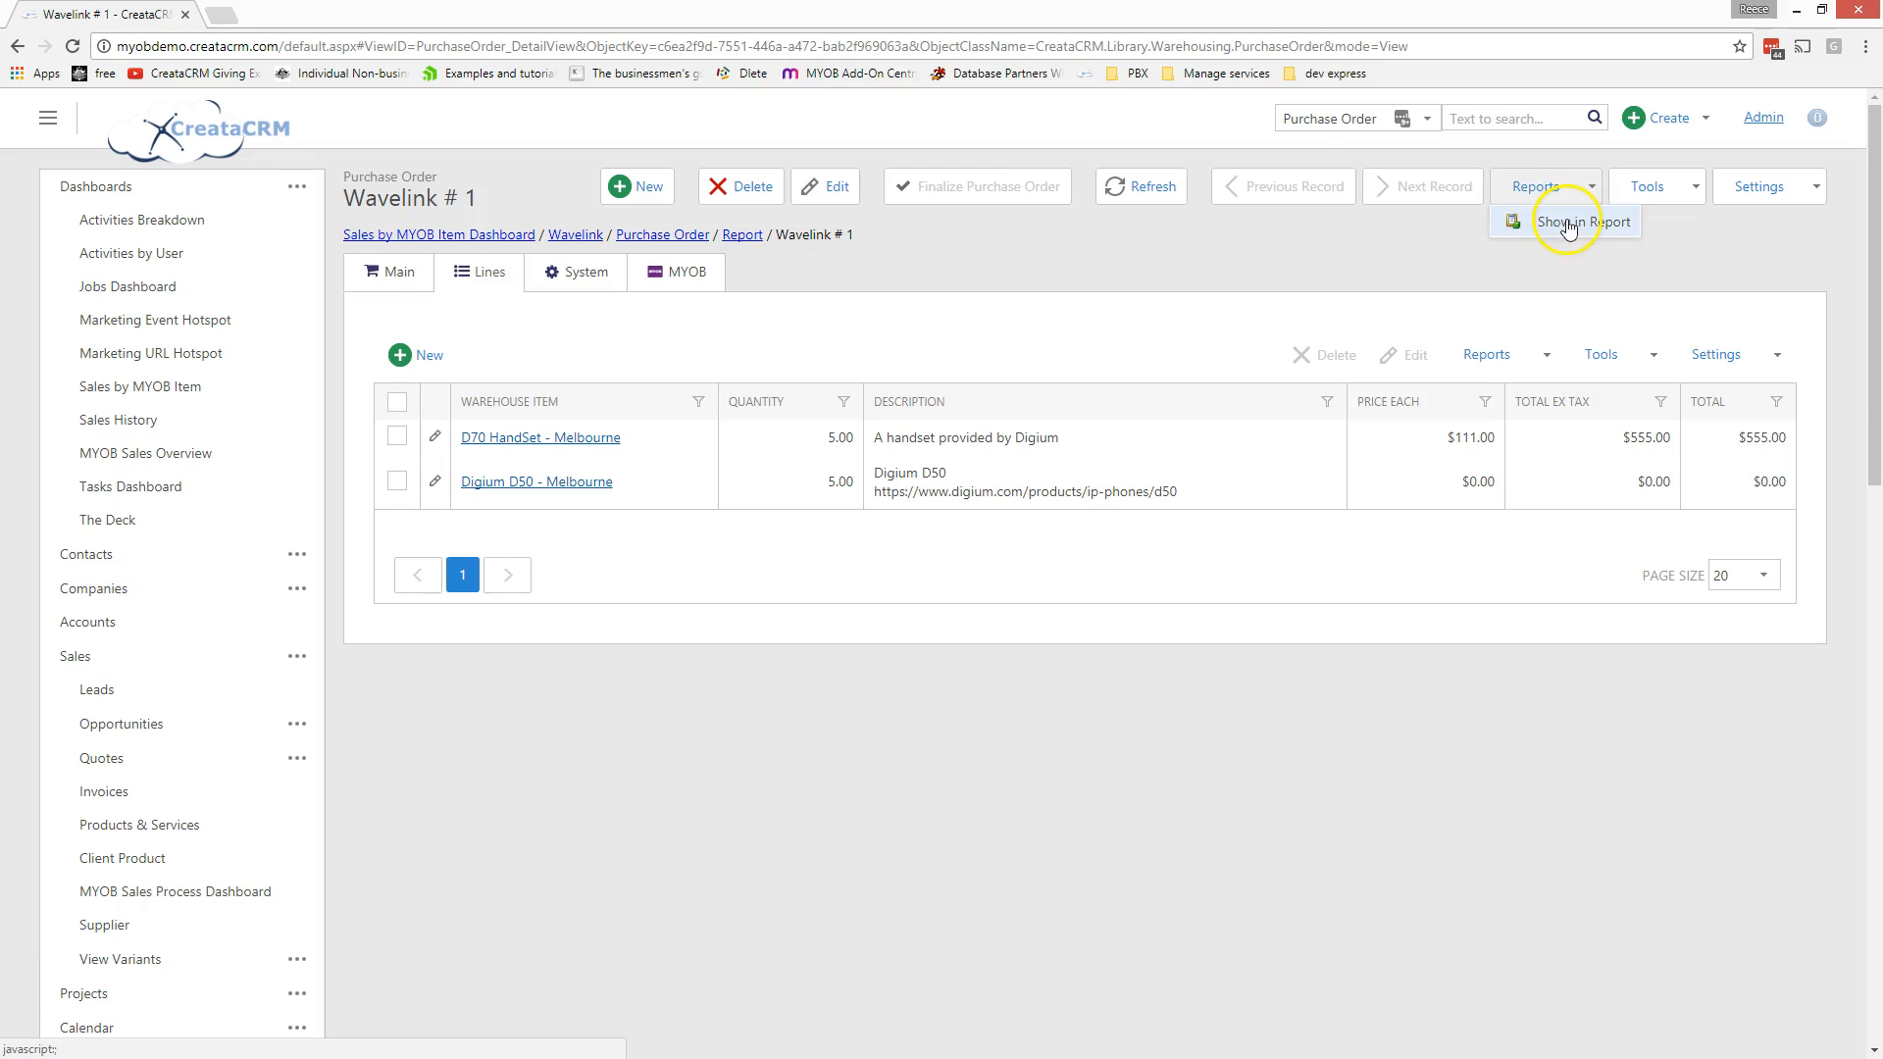
pyautogui.click(1569, 232)
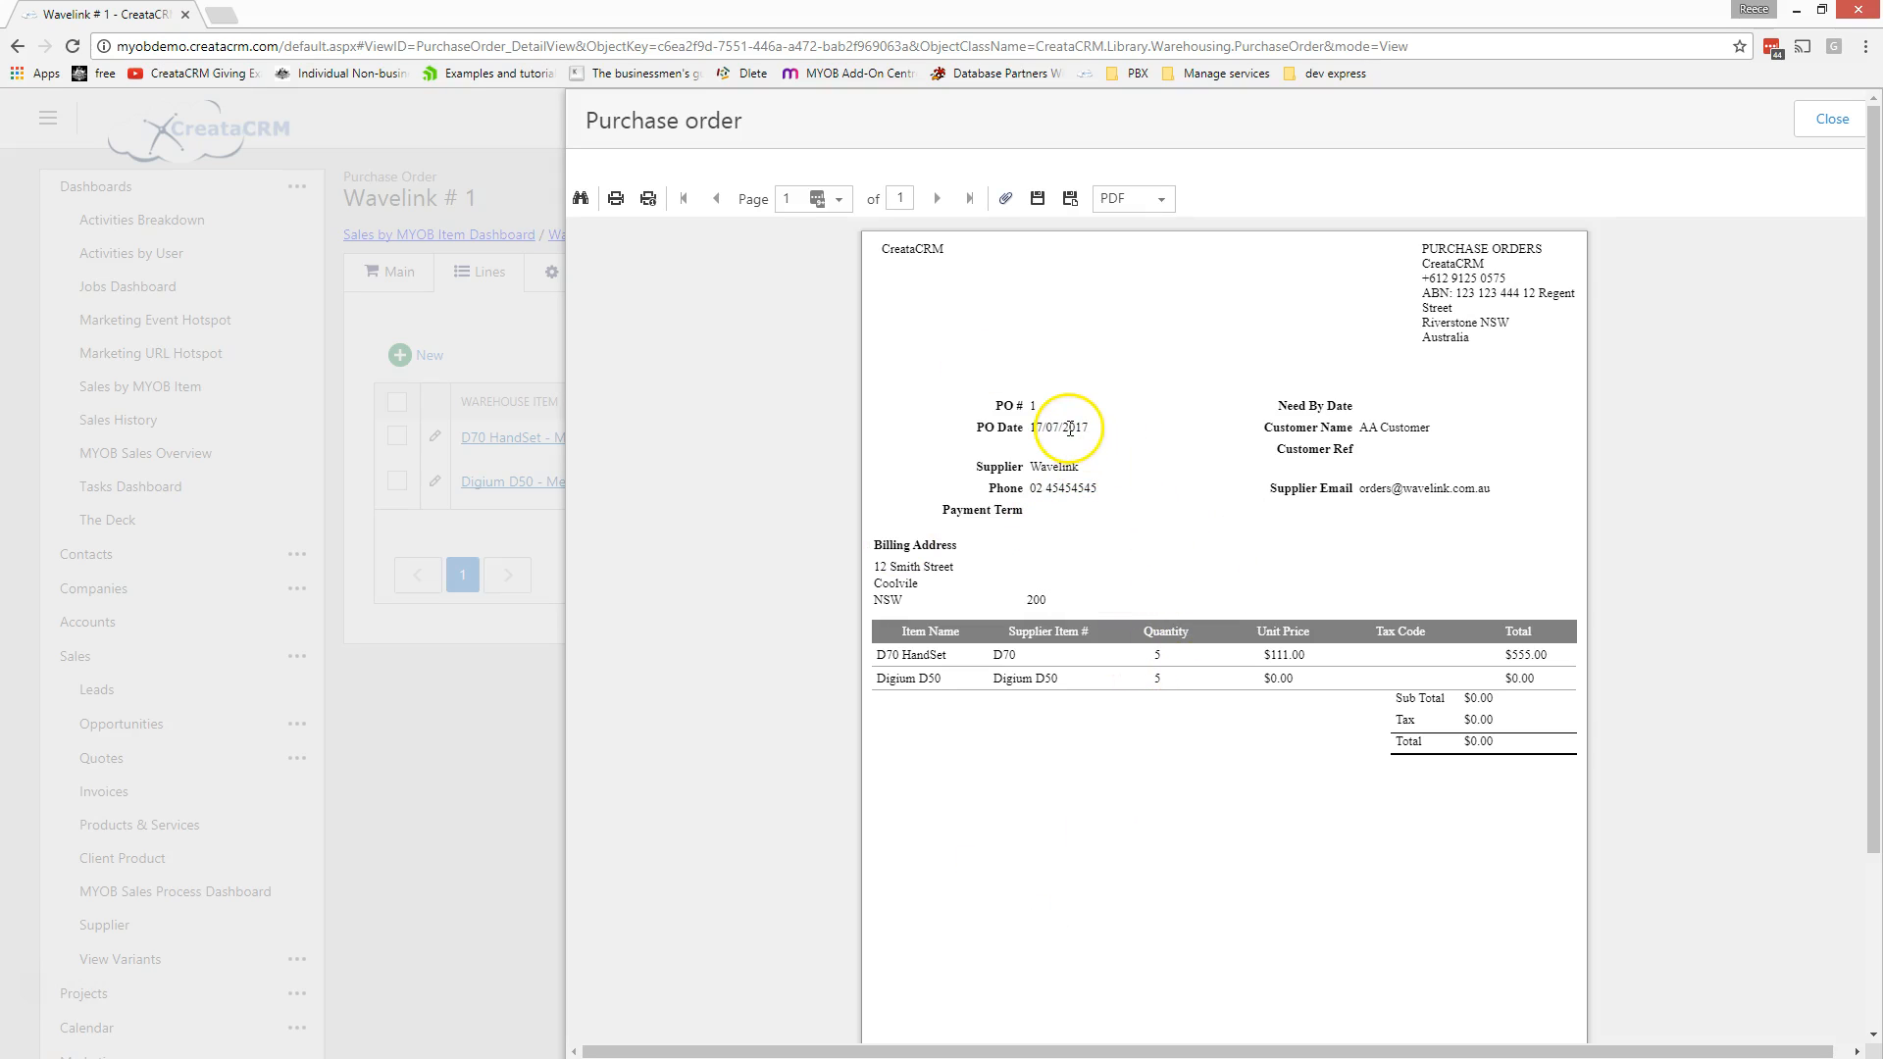
# Step: Draft an email of the purchase order report with the subject "this si a email" and try the Send Via SMTP option
pyautogui.click(1007, 202)
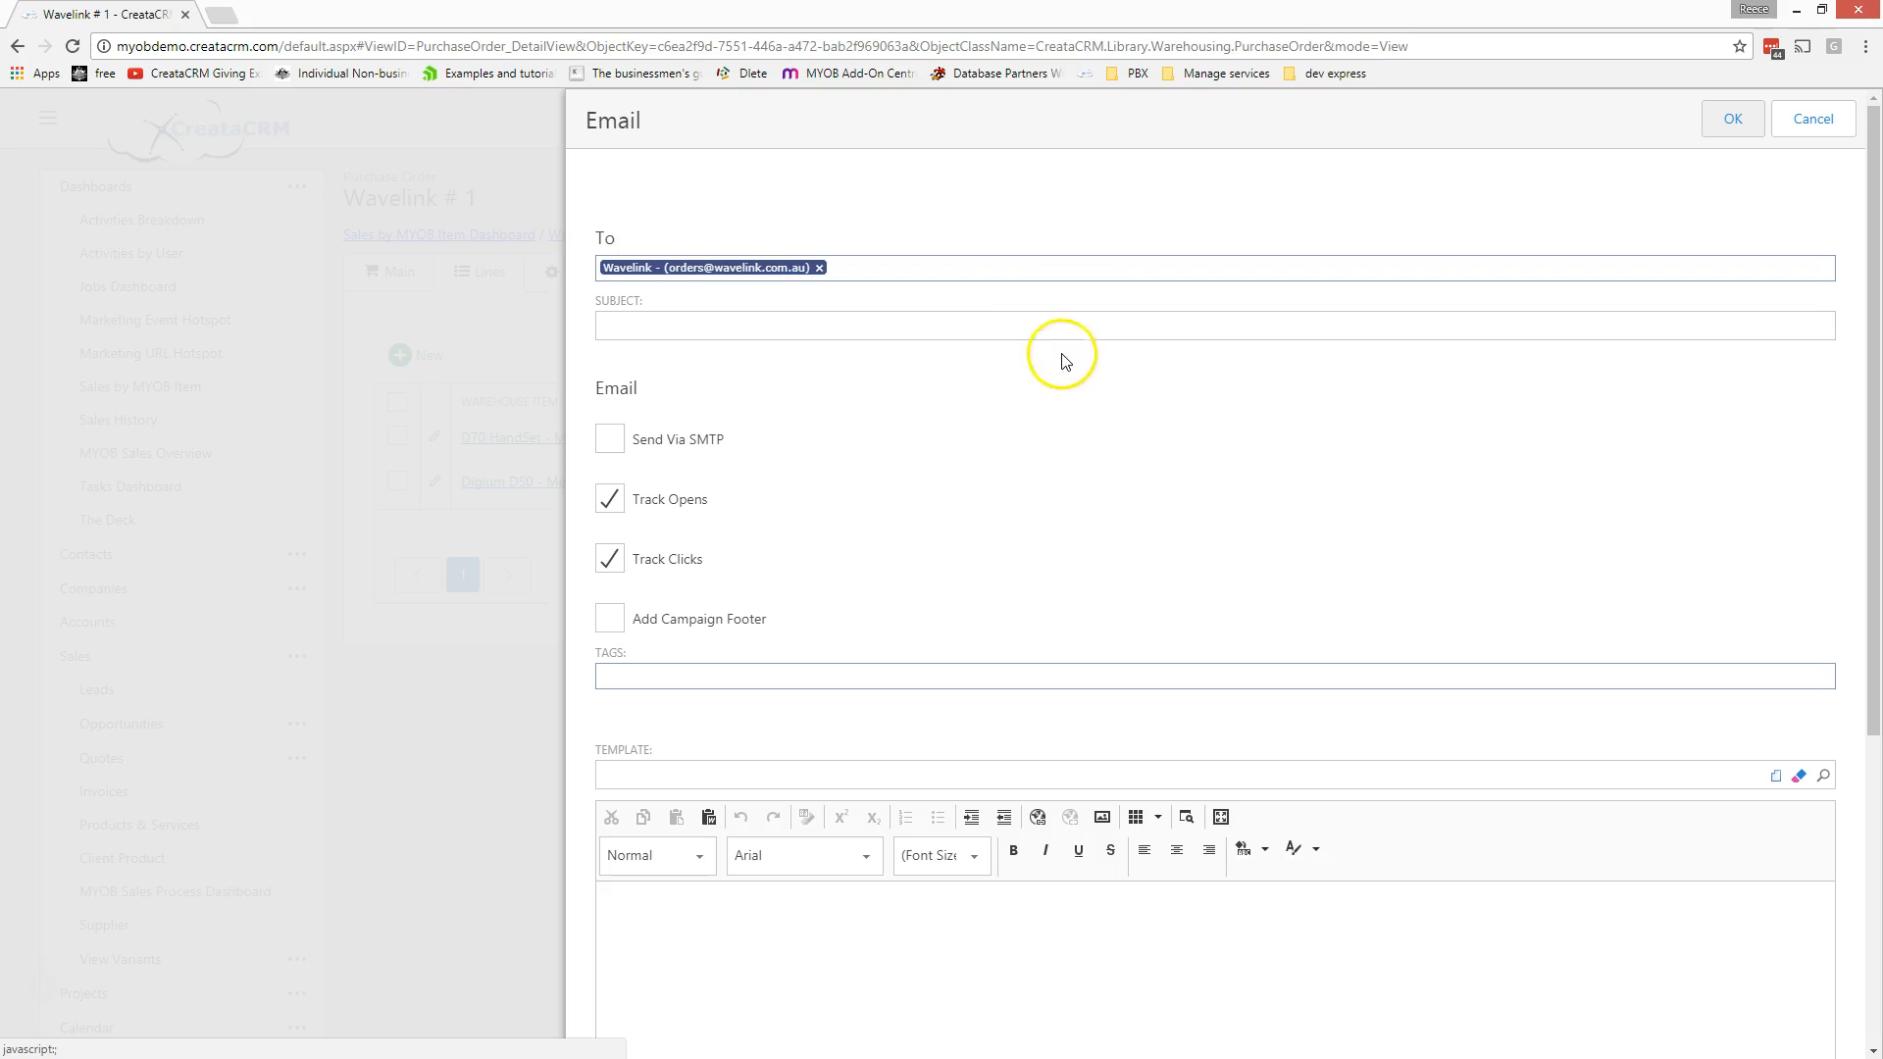
pyautogui.click(708, 329)
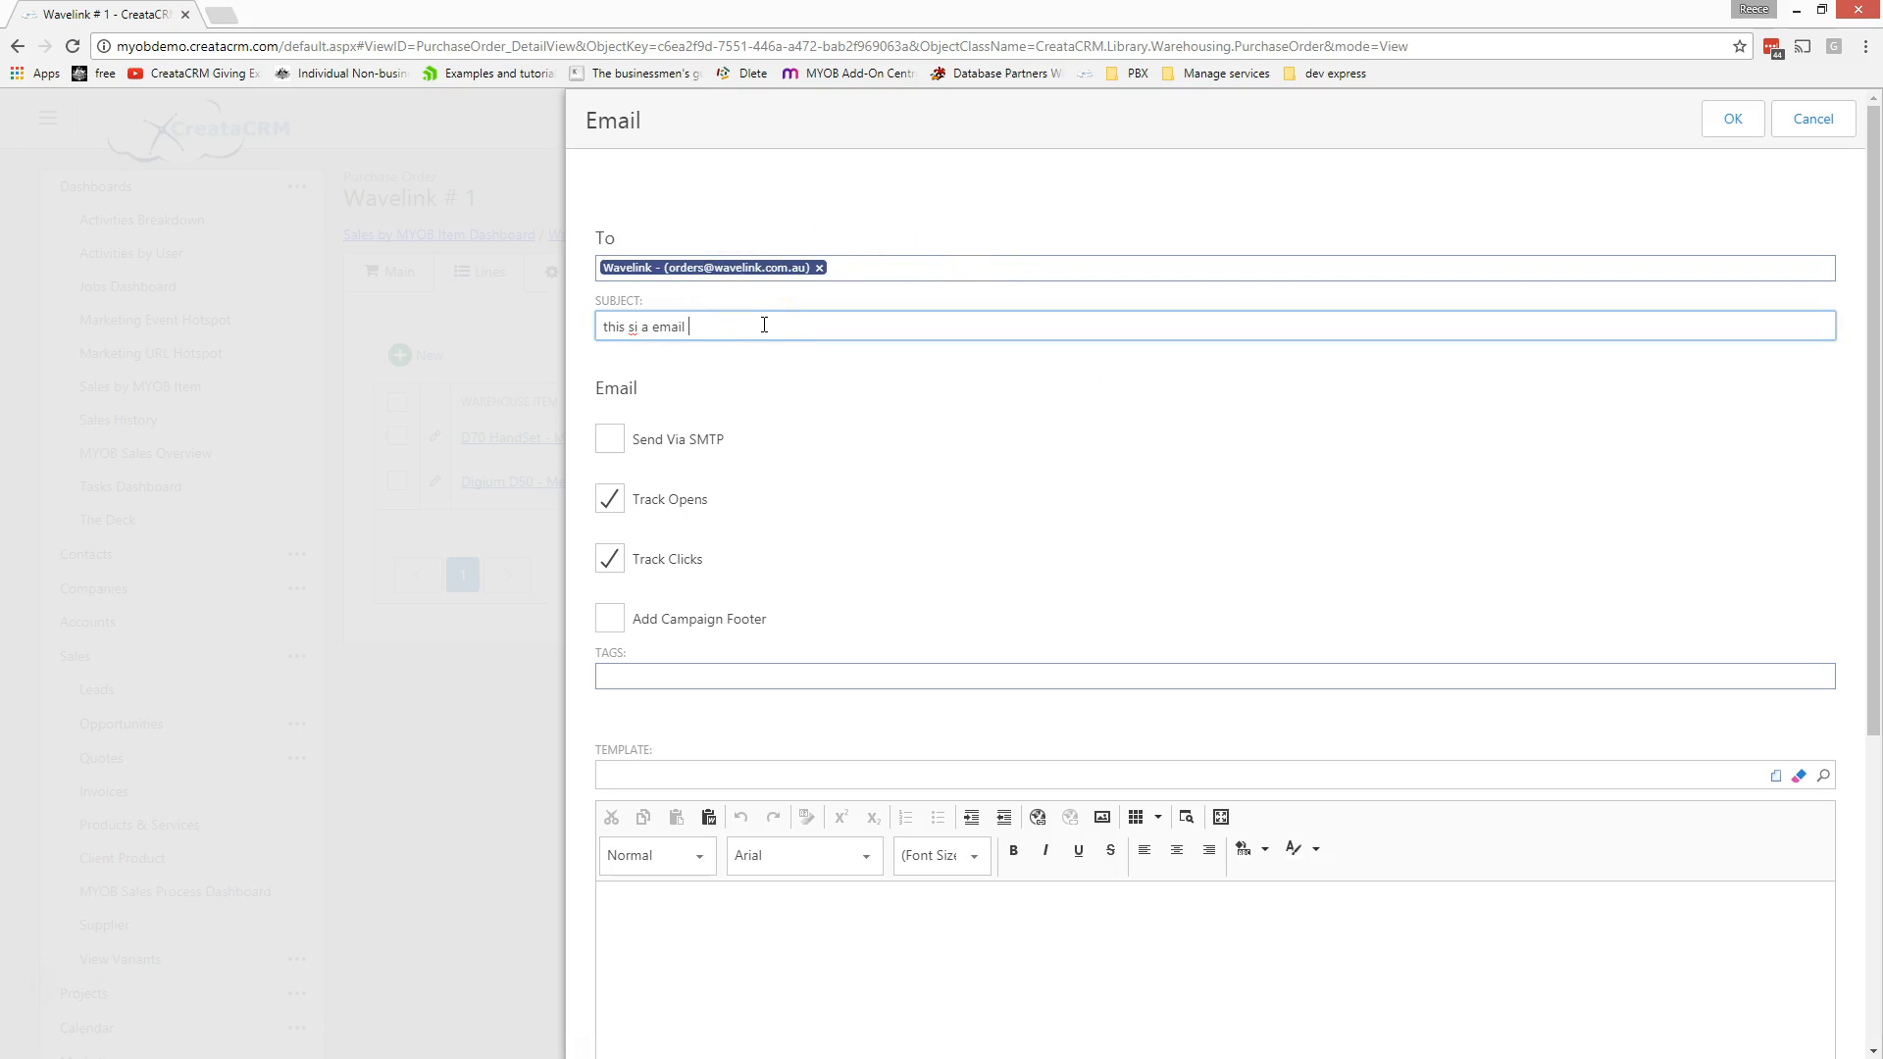
pyautogui.click(1082, 772)
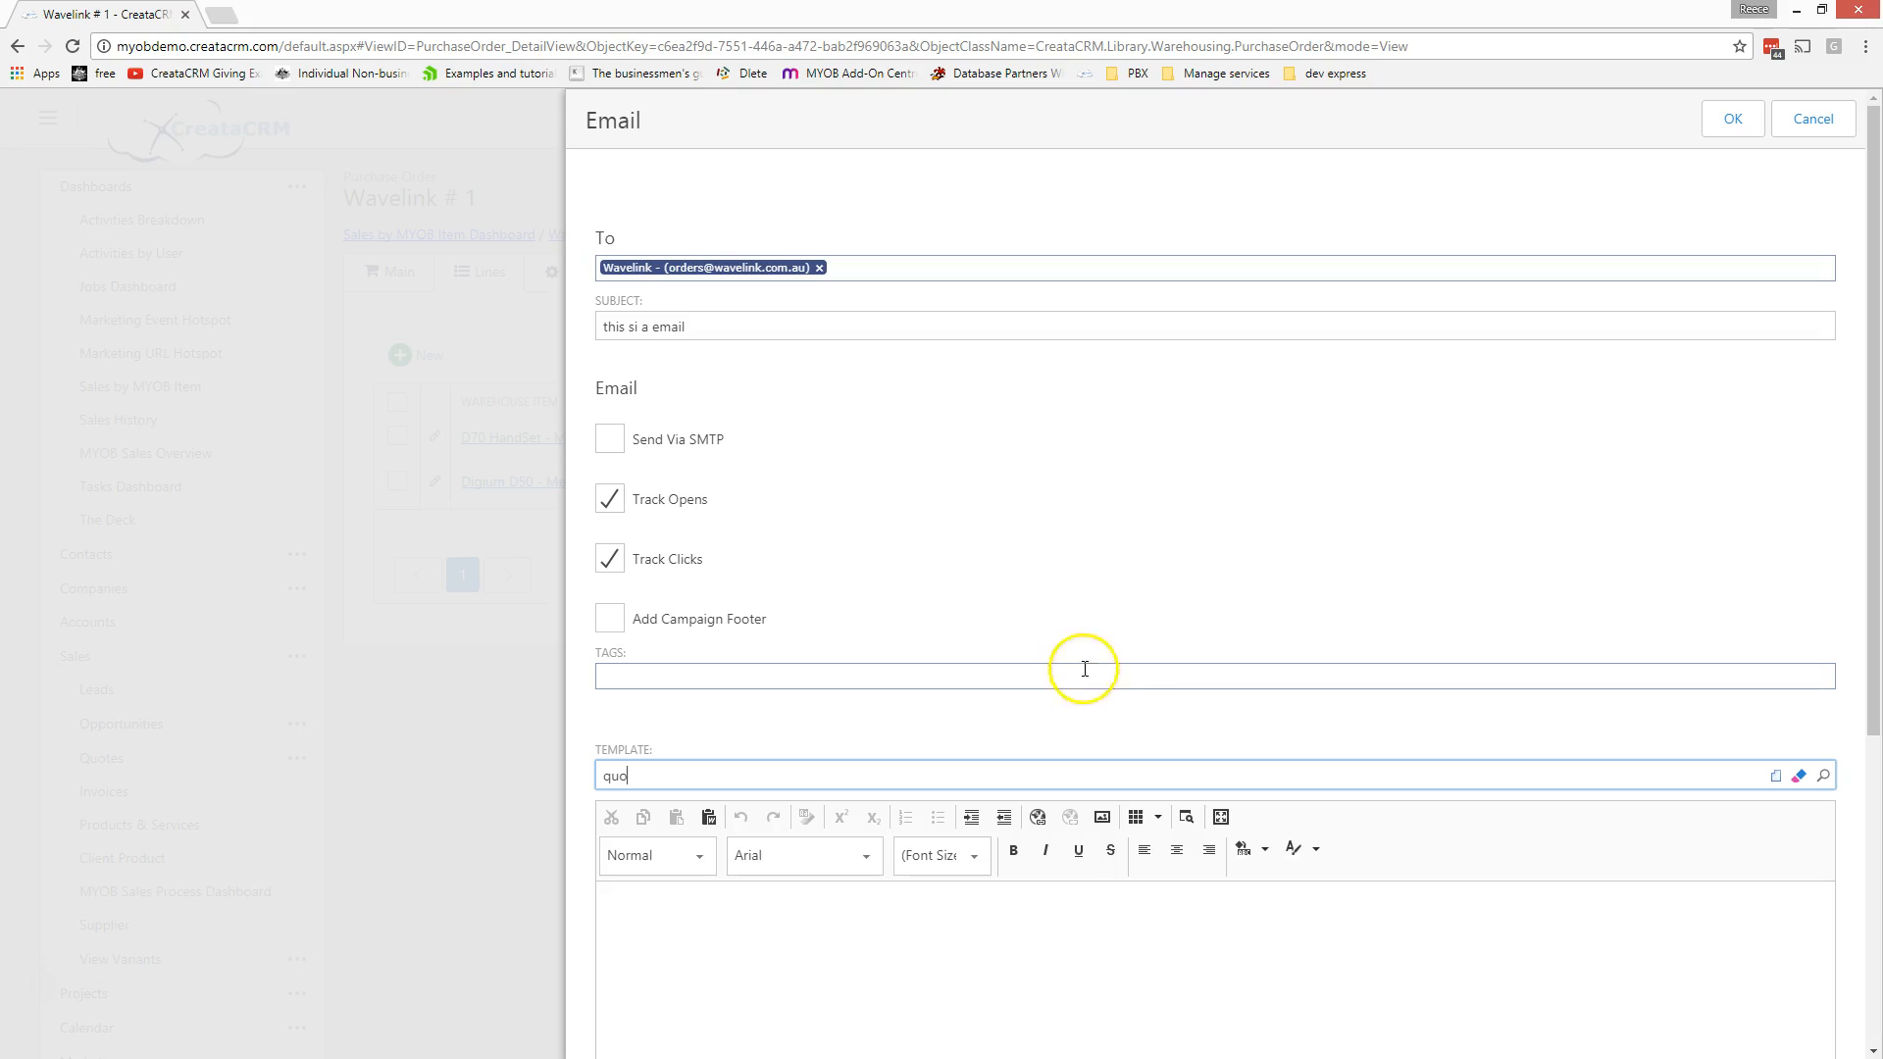
pyautogui.scroll(-1, 1149, 667)
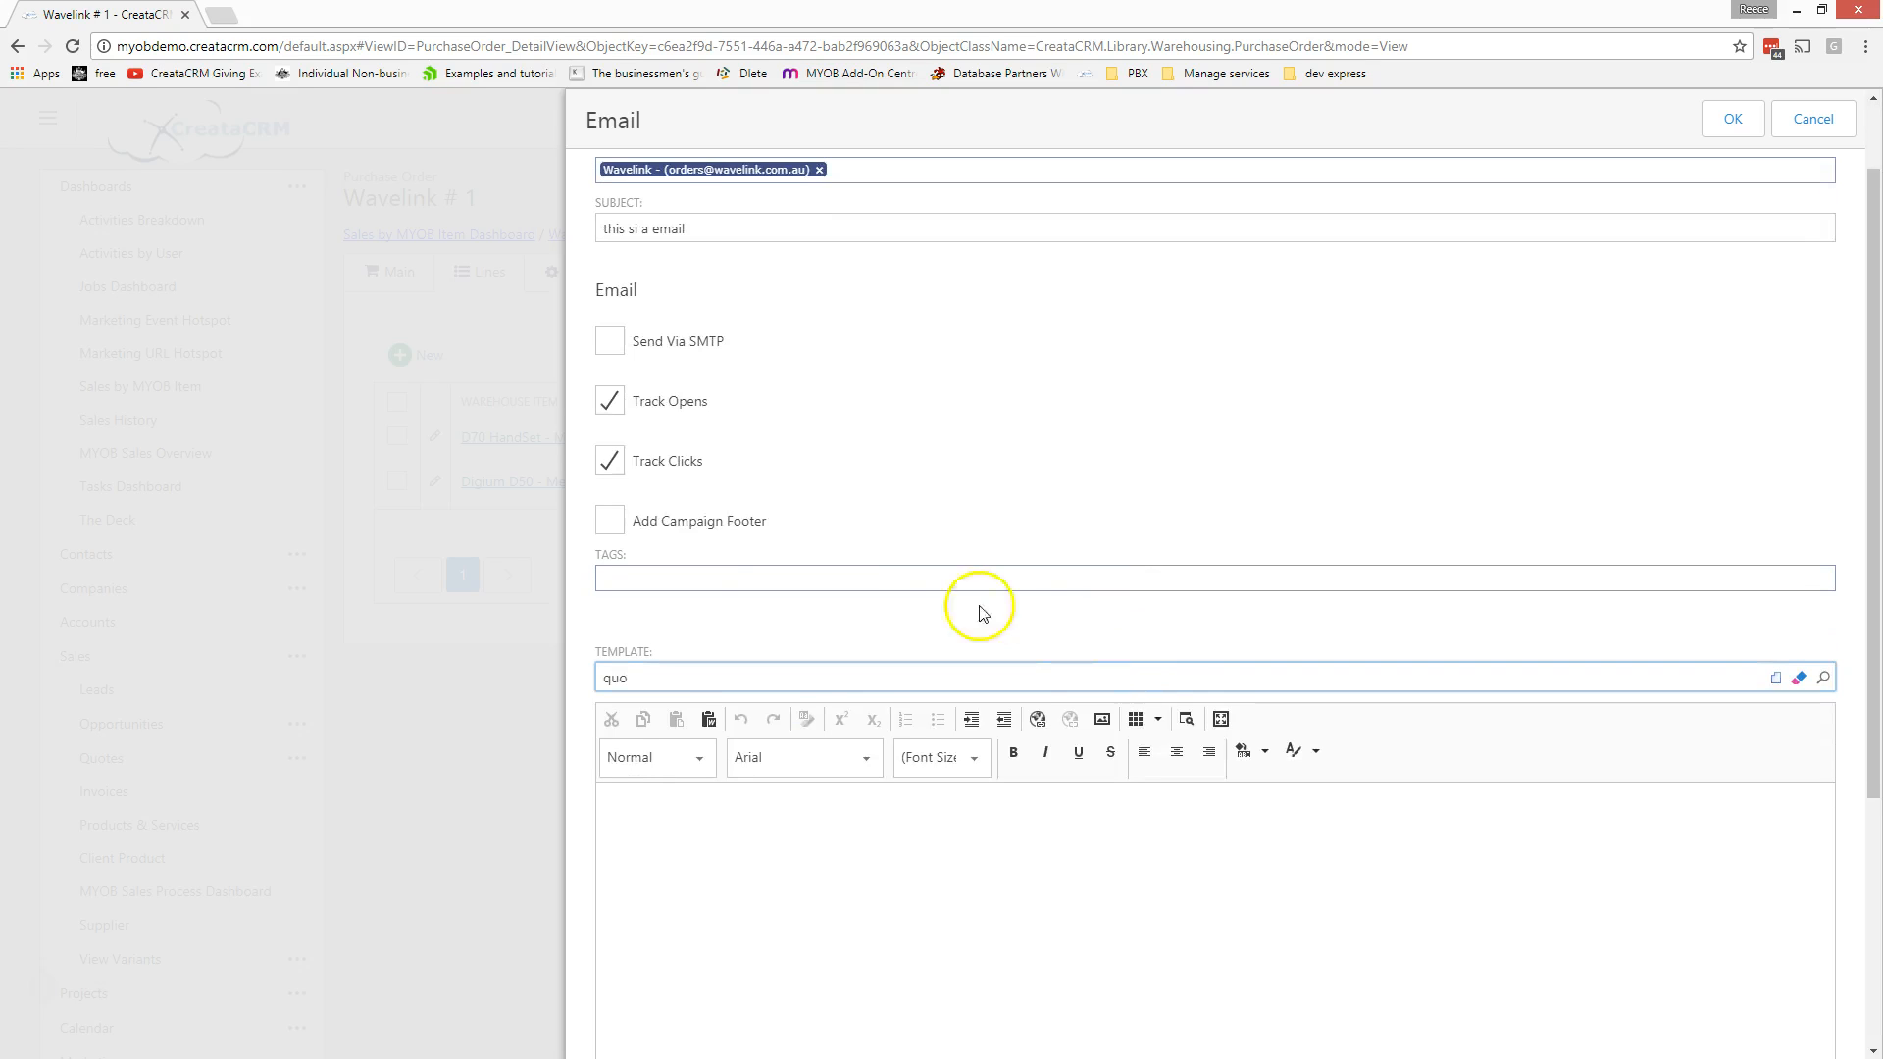
pyautogui.click(618, 351)
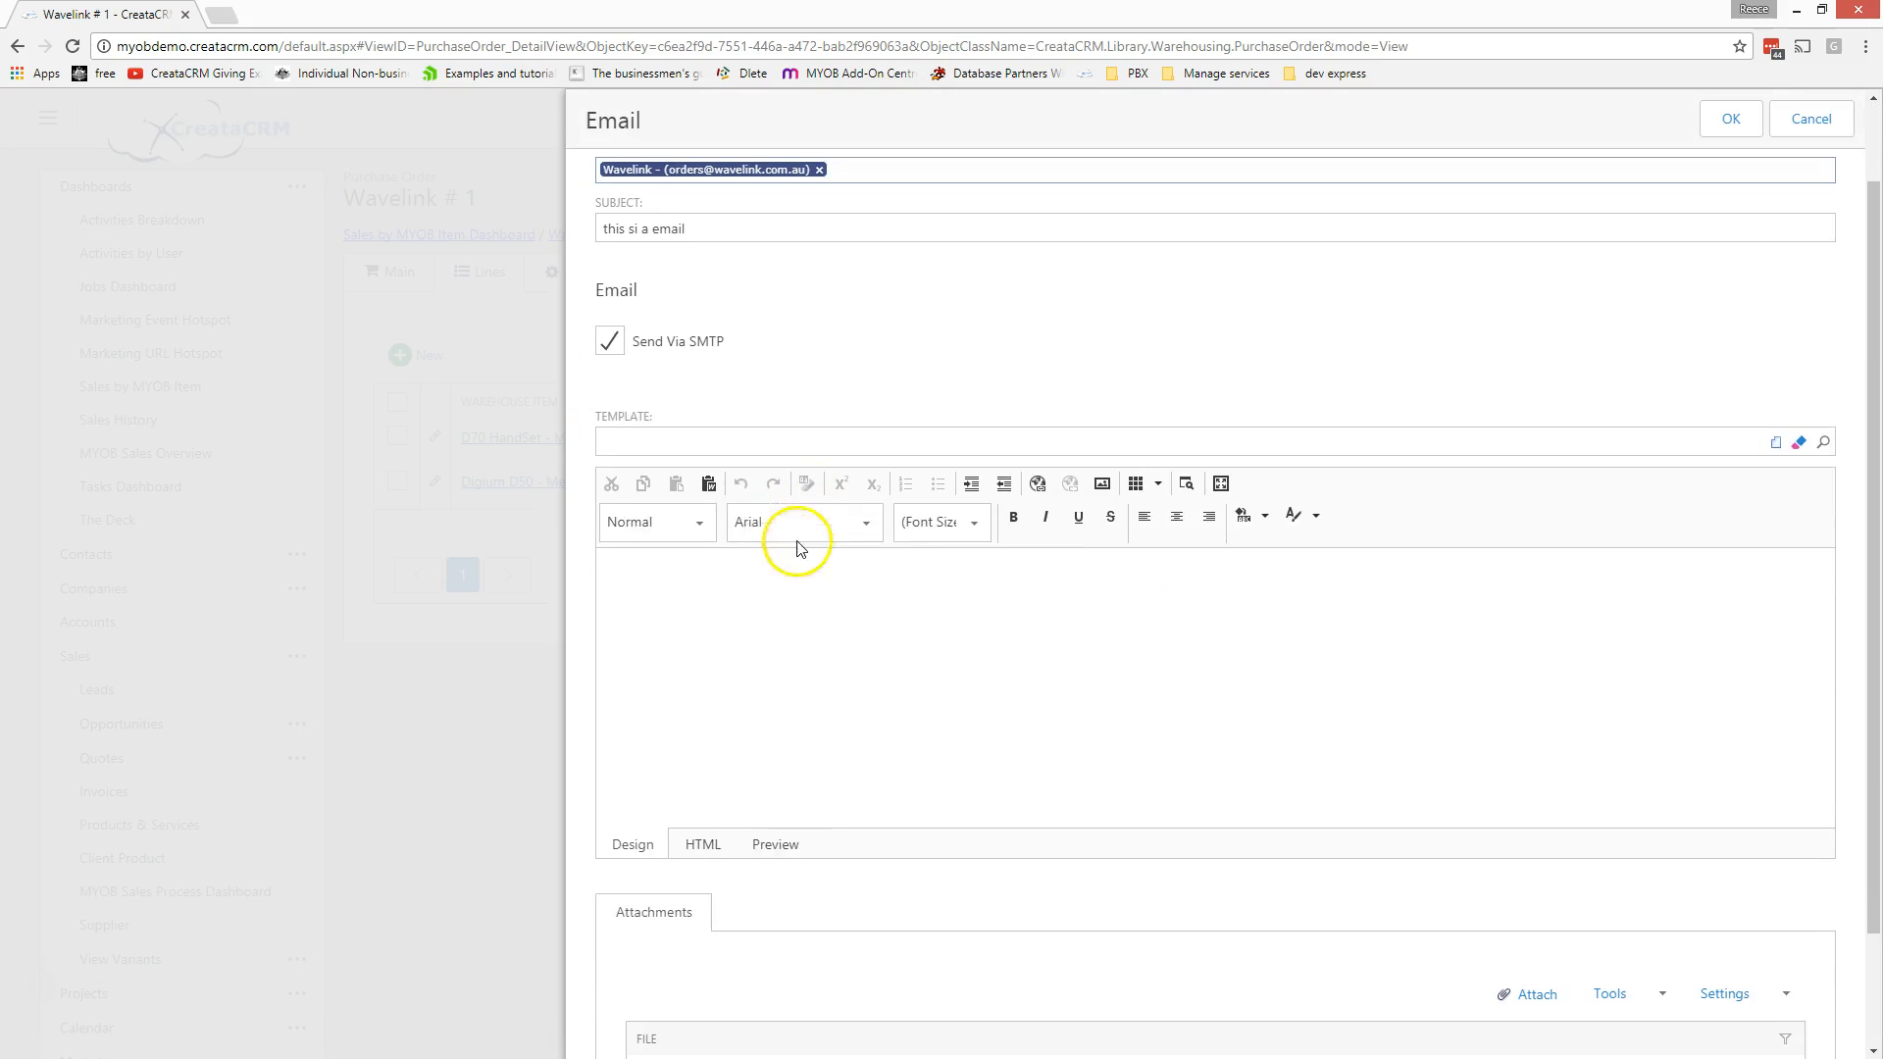
pyautogui.click(618, 353)
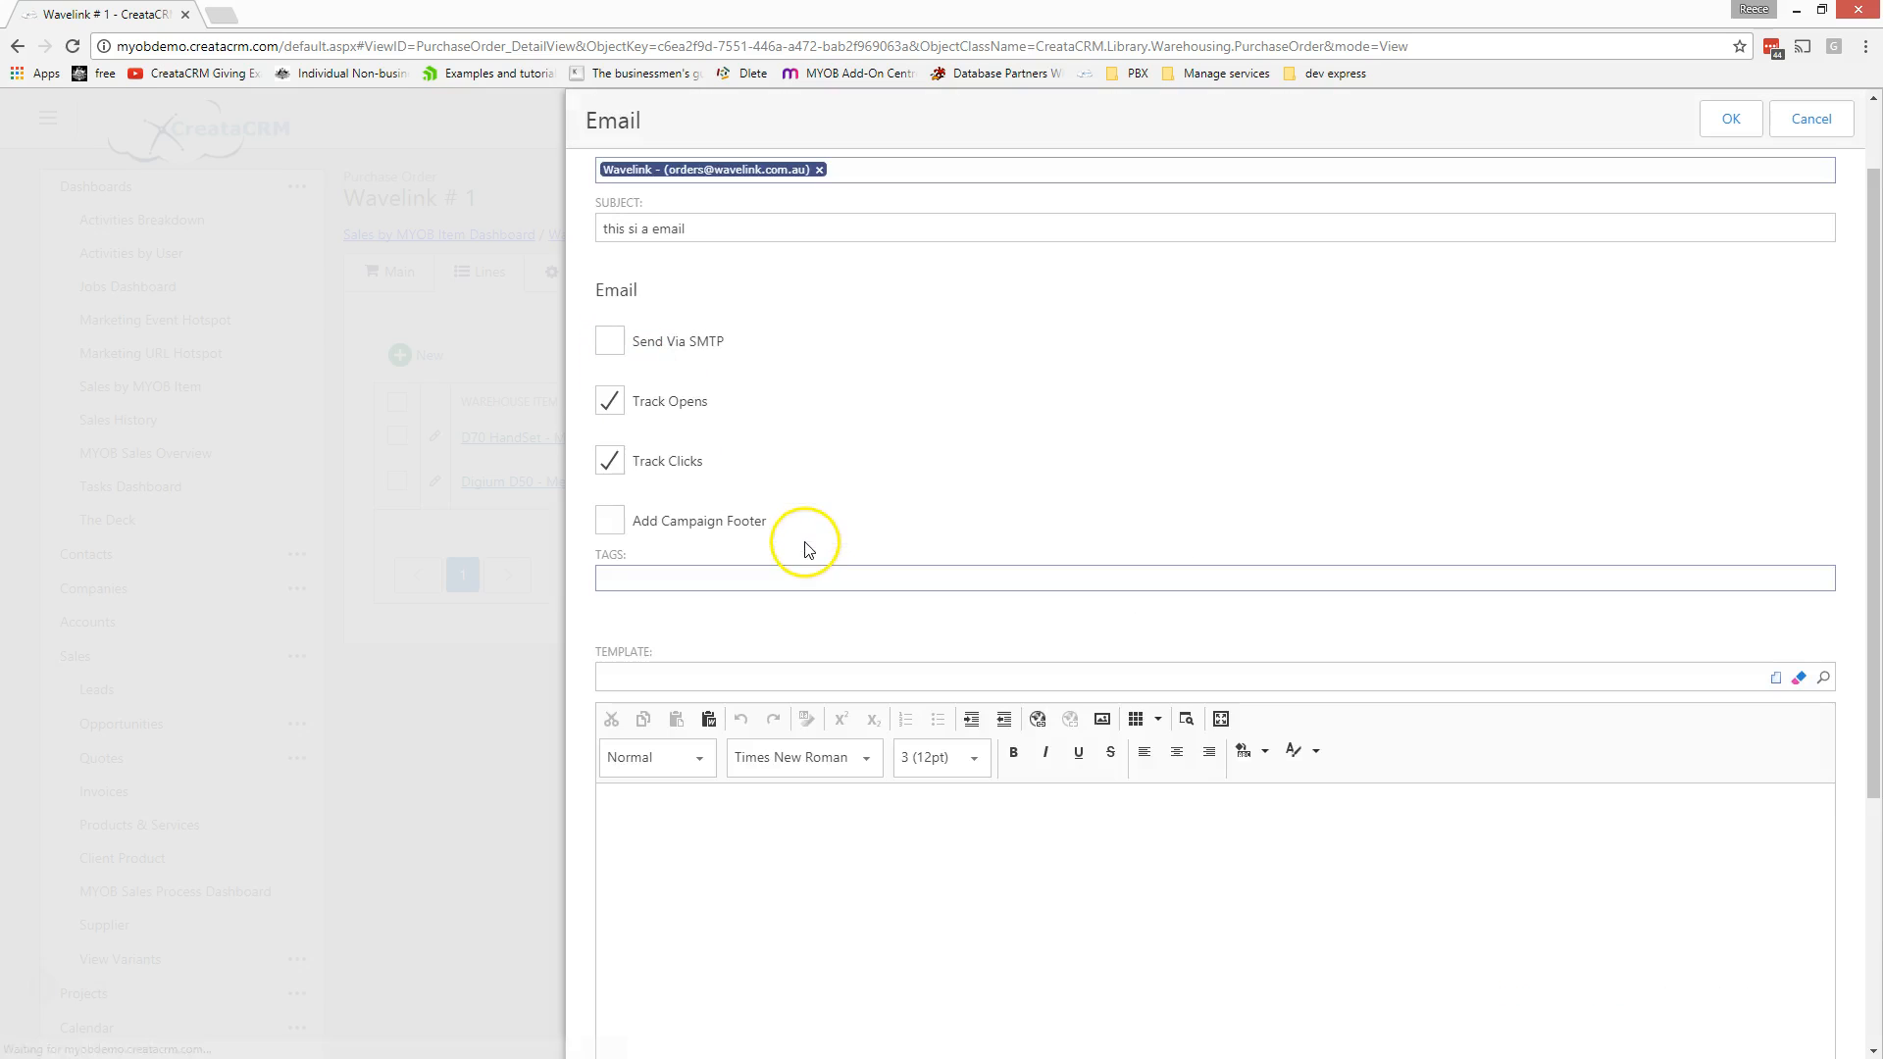
# Step: Check the email draft's Purchase order.pdf attachment, discard the draft and close the report
pyautogui.scroll(-3, 863, 578)
pyautogui.scroll(-1, 876, 645)
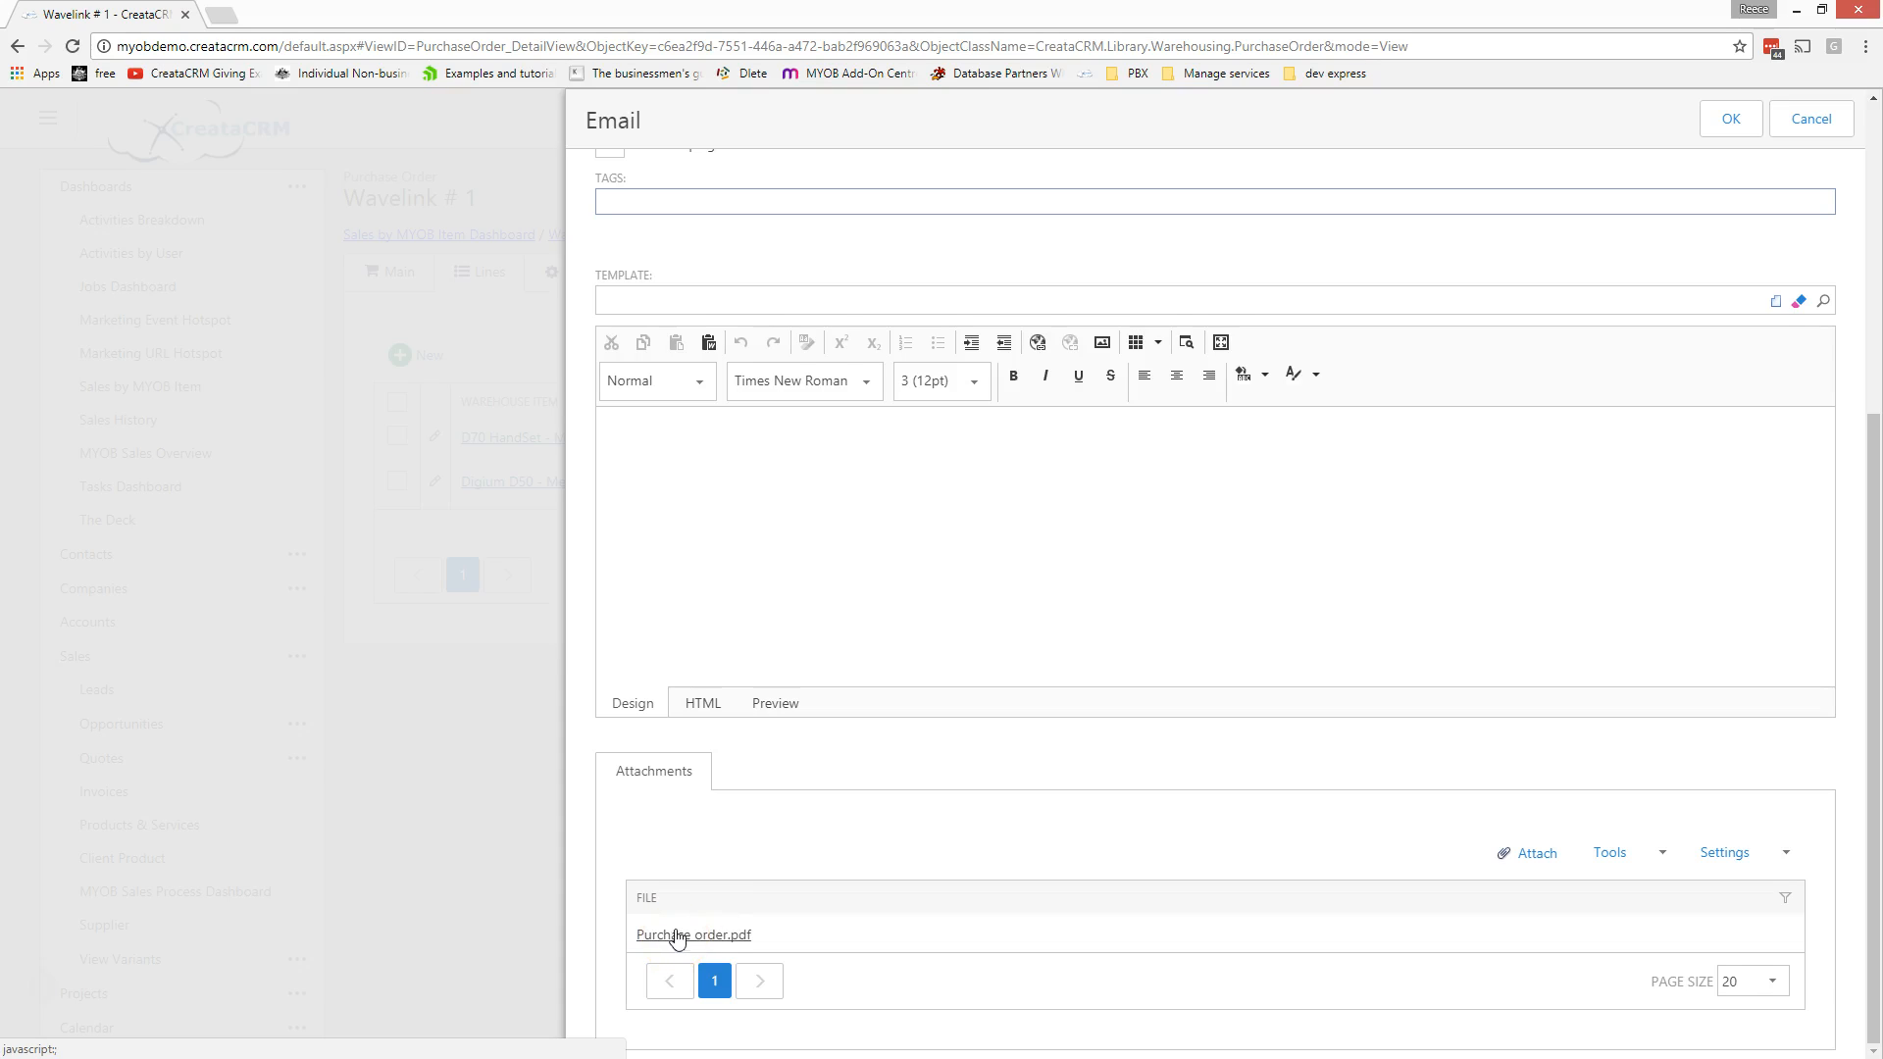
pyautogui.scroll(5, 687, 917)
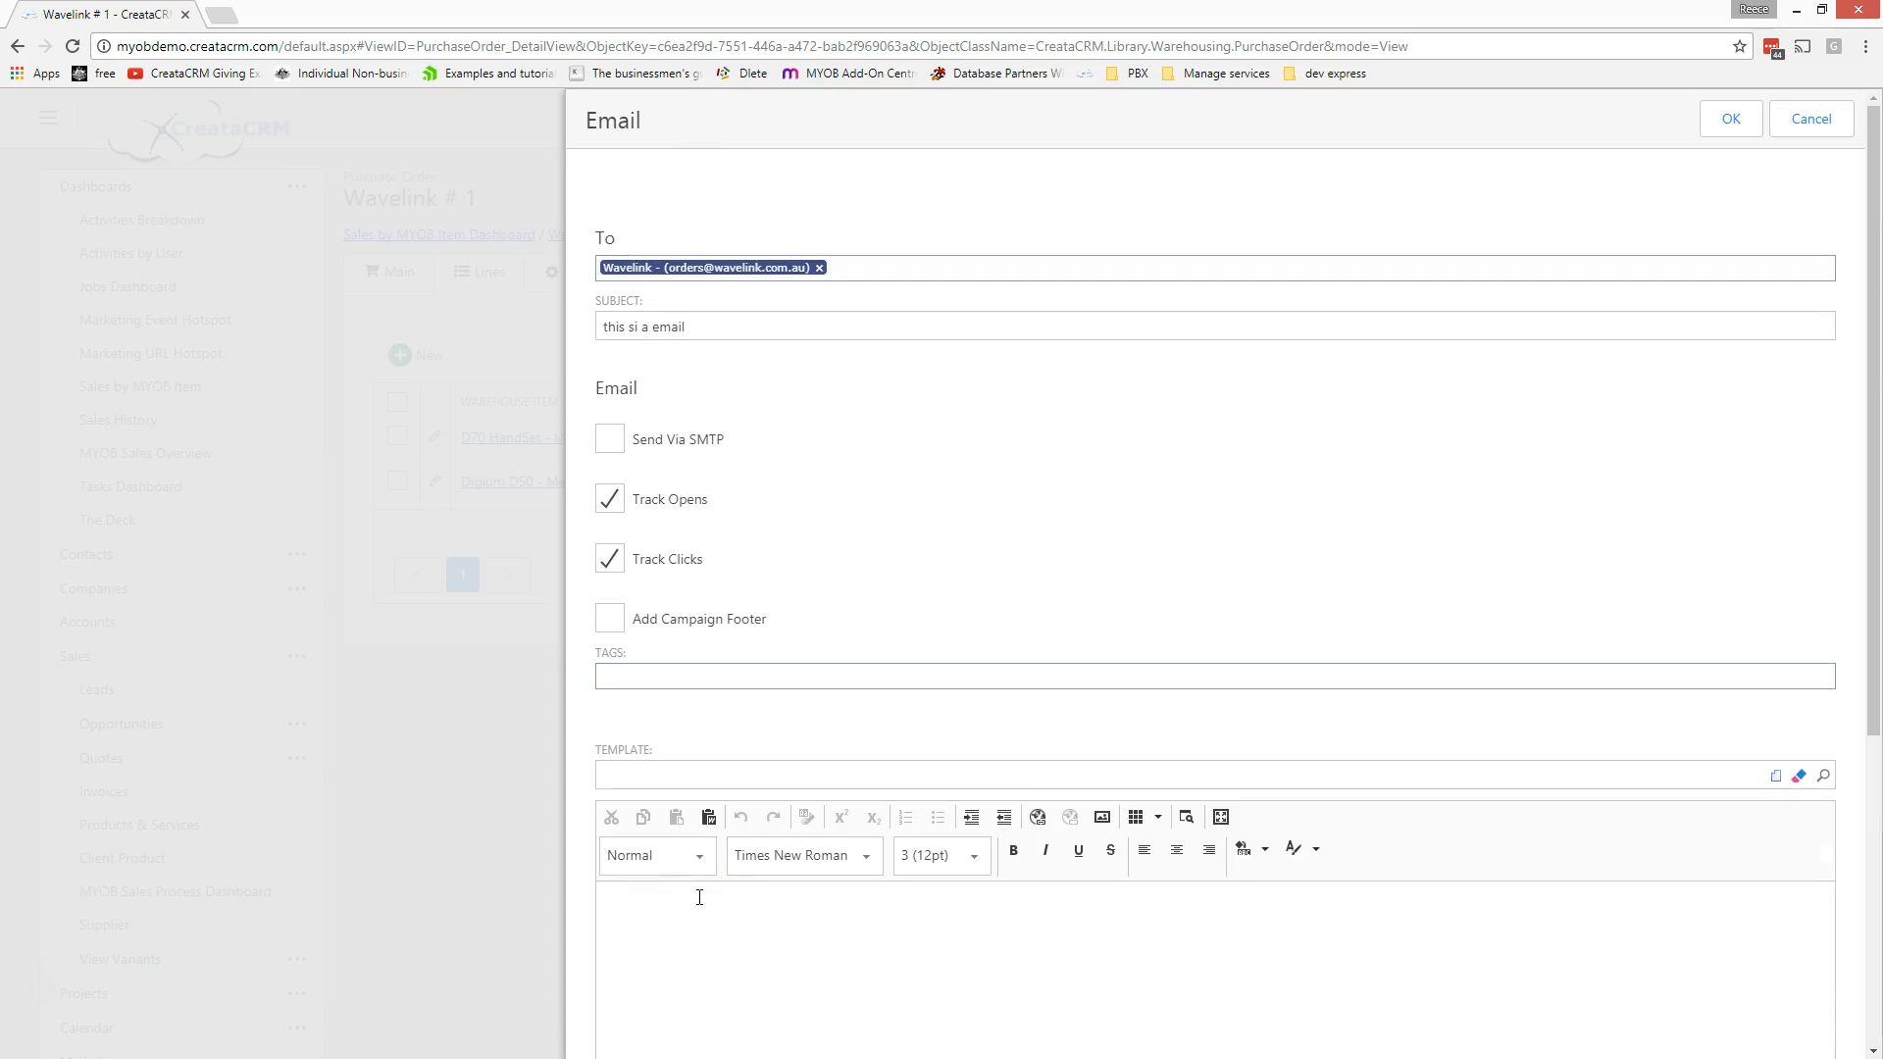
pyautogui.click(1830, 123)
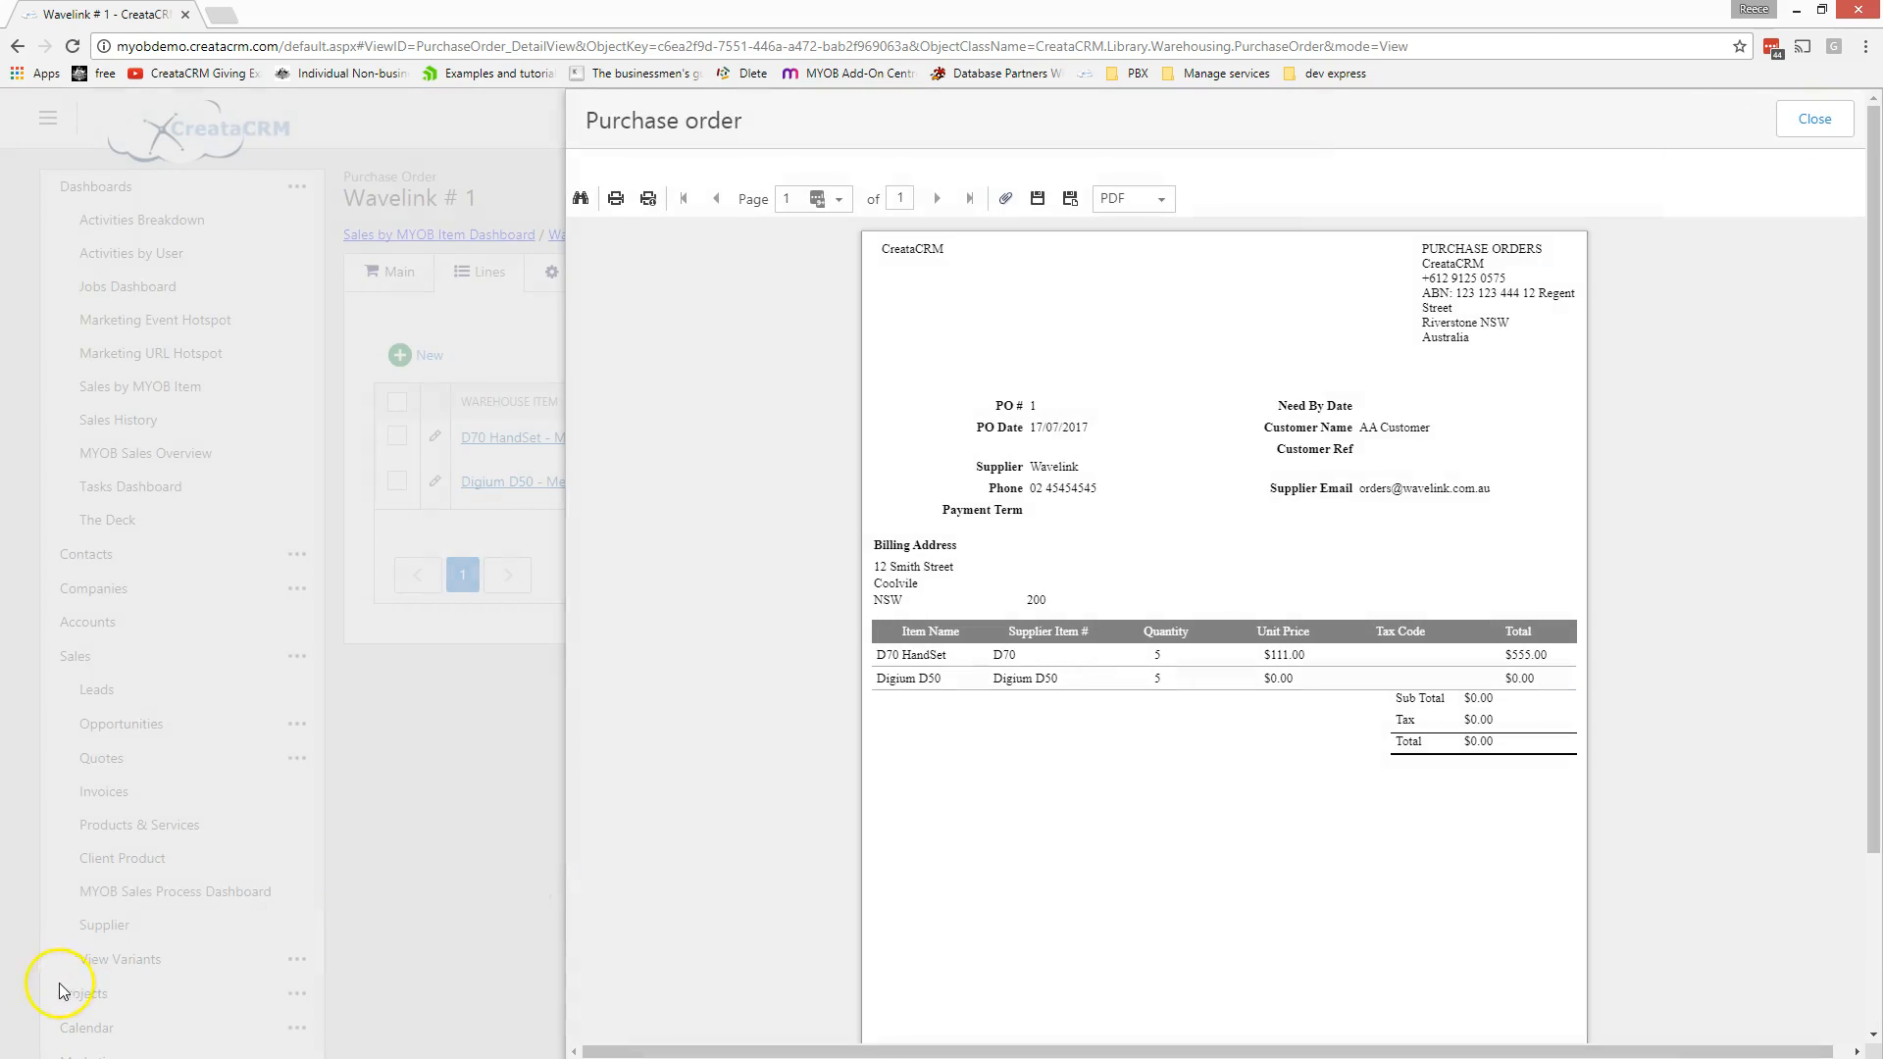
pyautogui.click(1810, 123)
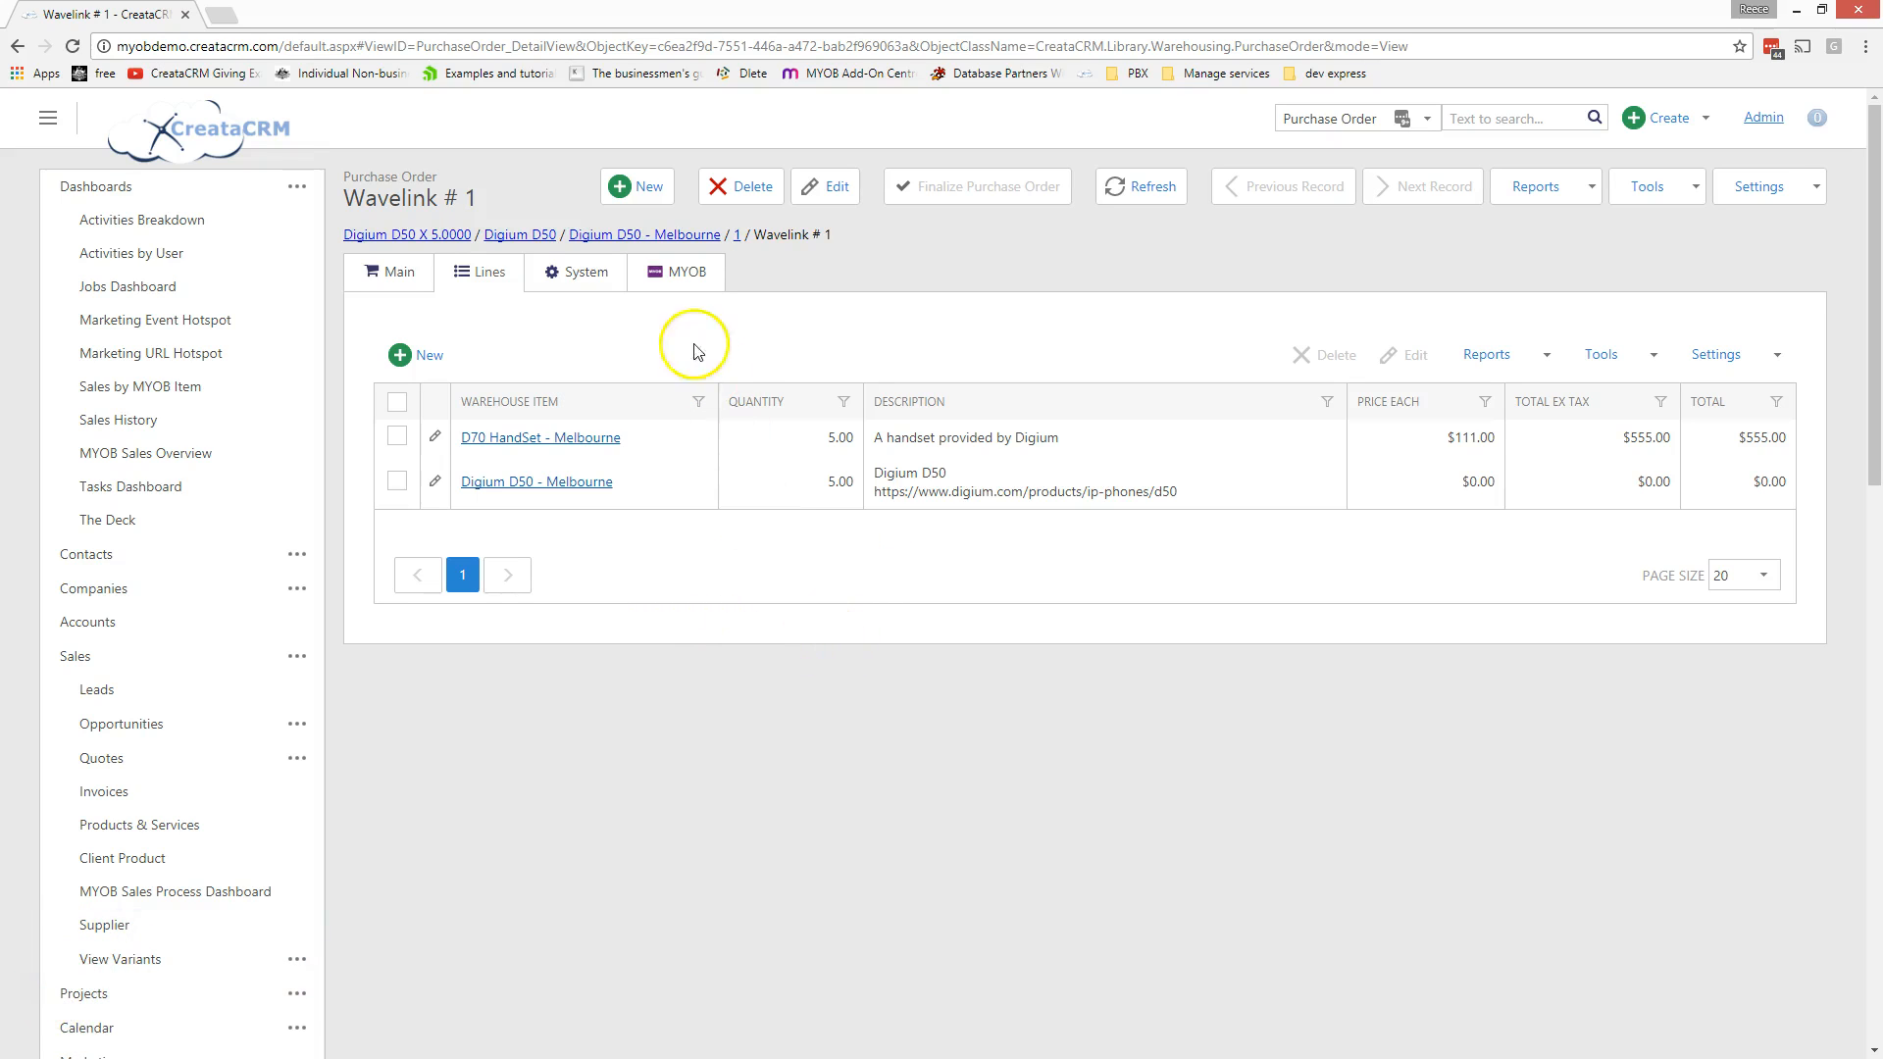
# Step: Set the Wavelink purchase order's MYOB layout type to Item and save the order
pyautogui.click(677, 281)
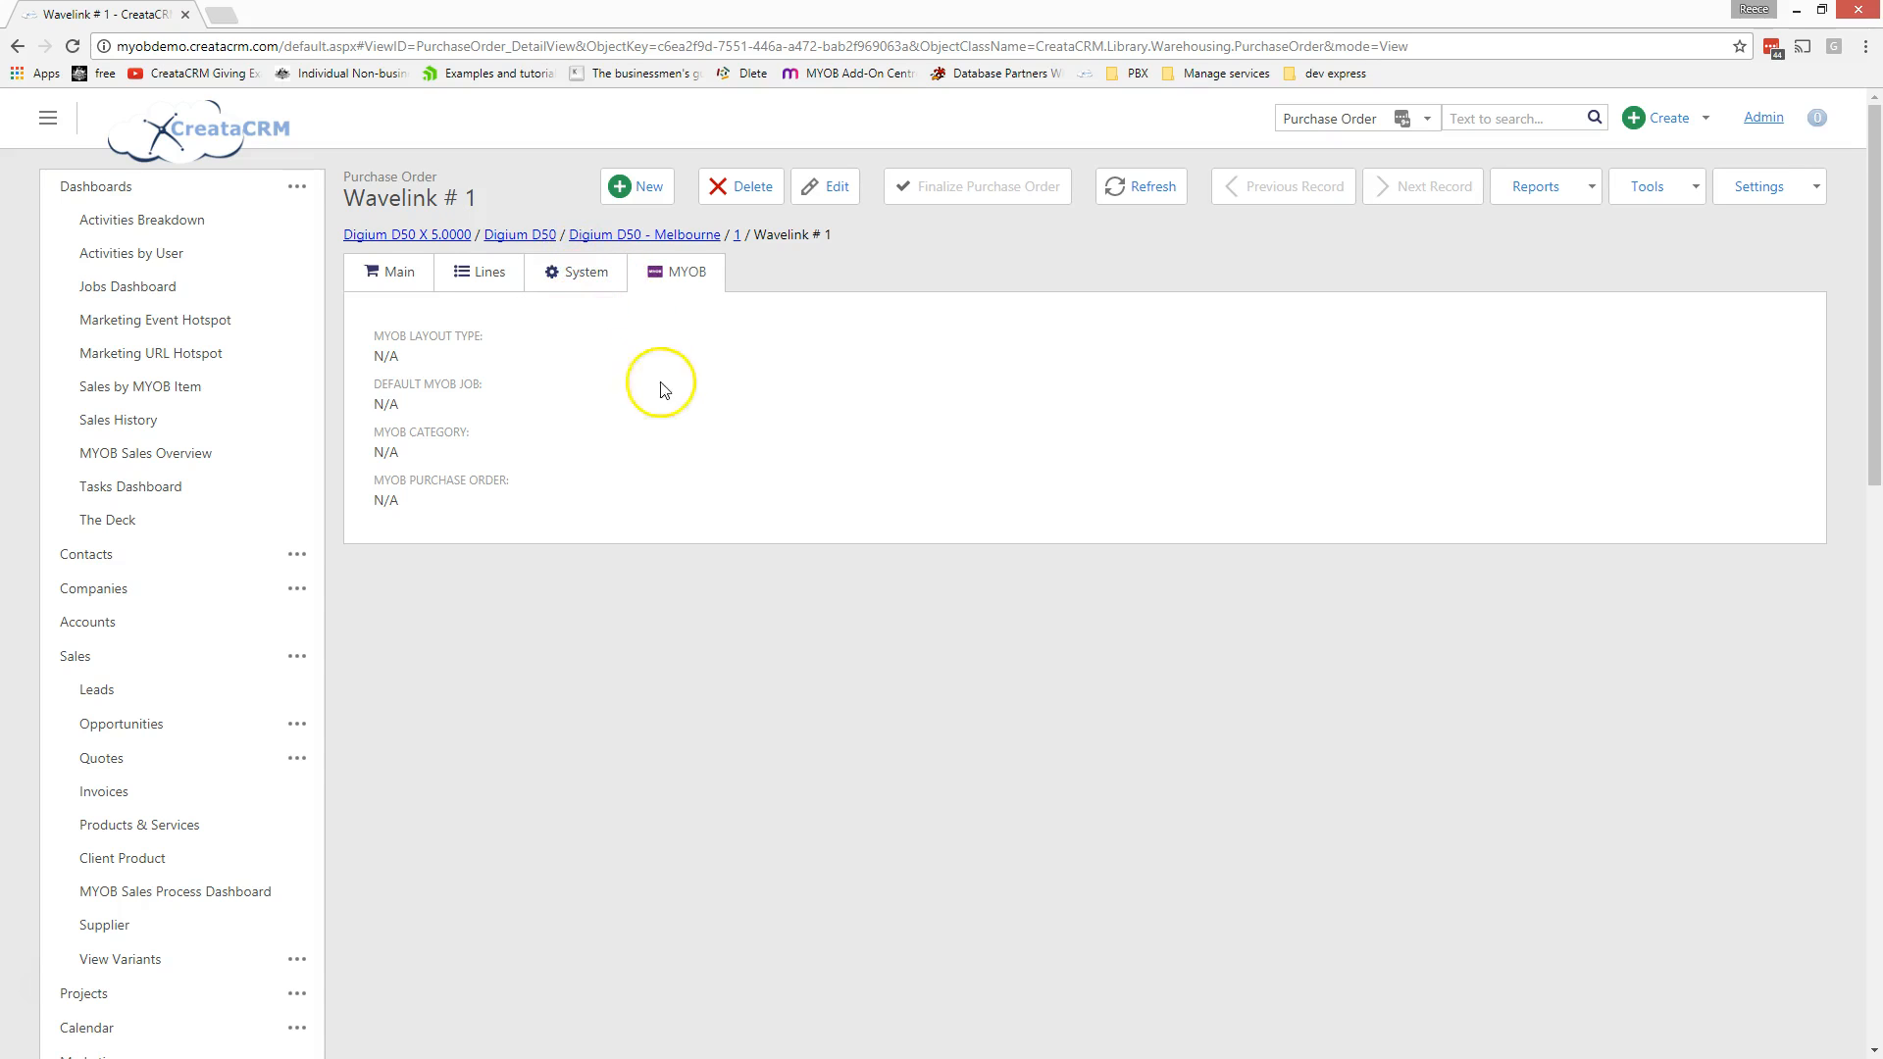
pyautogui.click(835, 201)
pyautogui.click(474, 361)
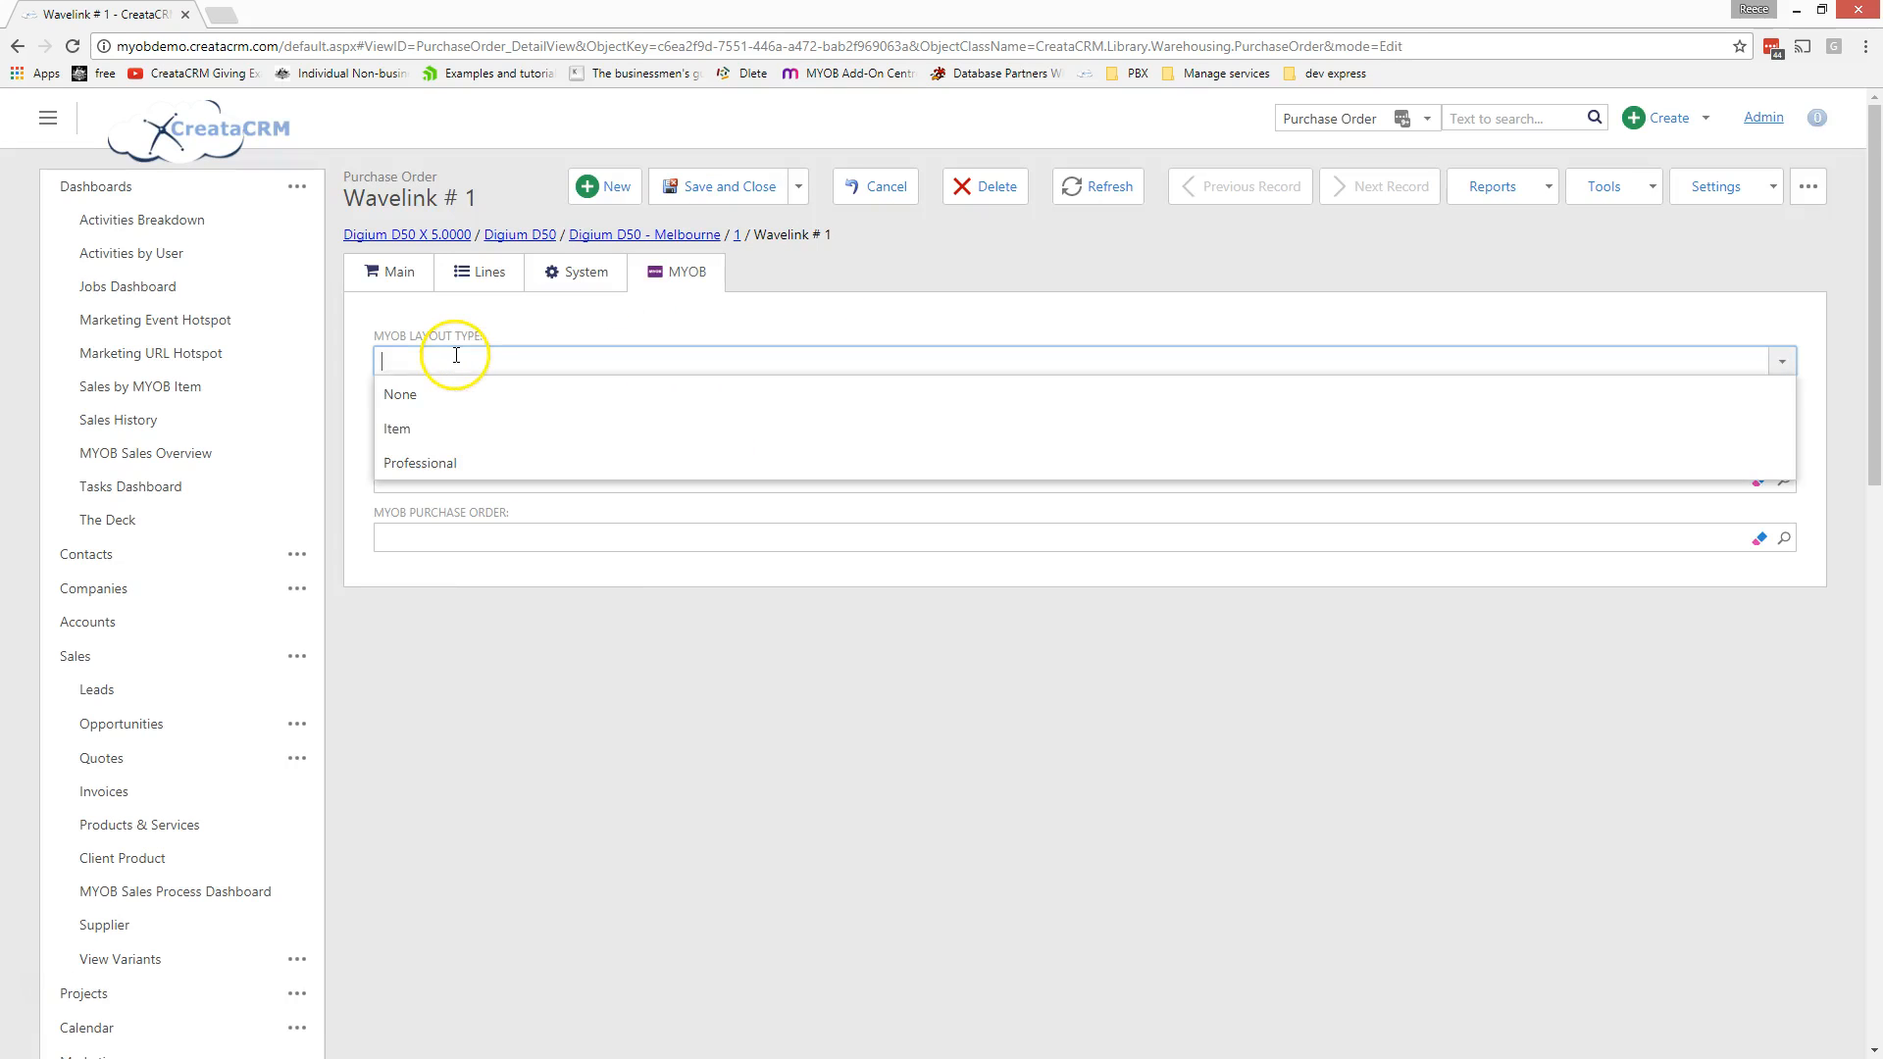
pyautogui.click(443, 461)
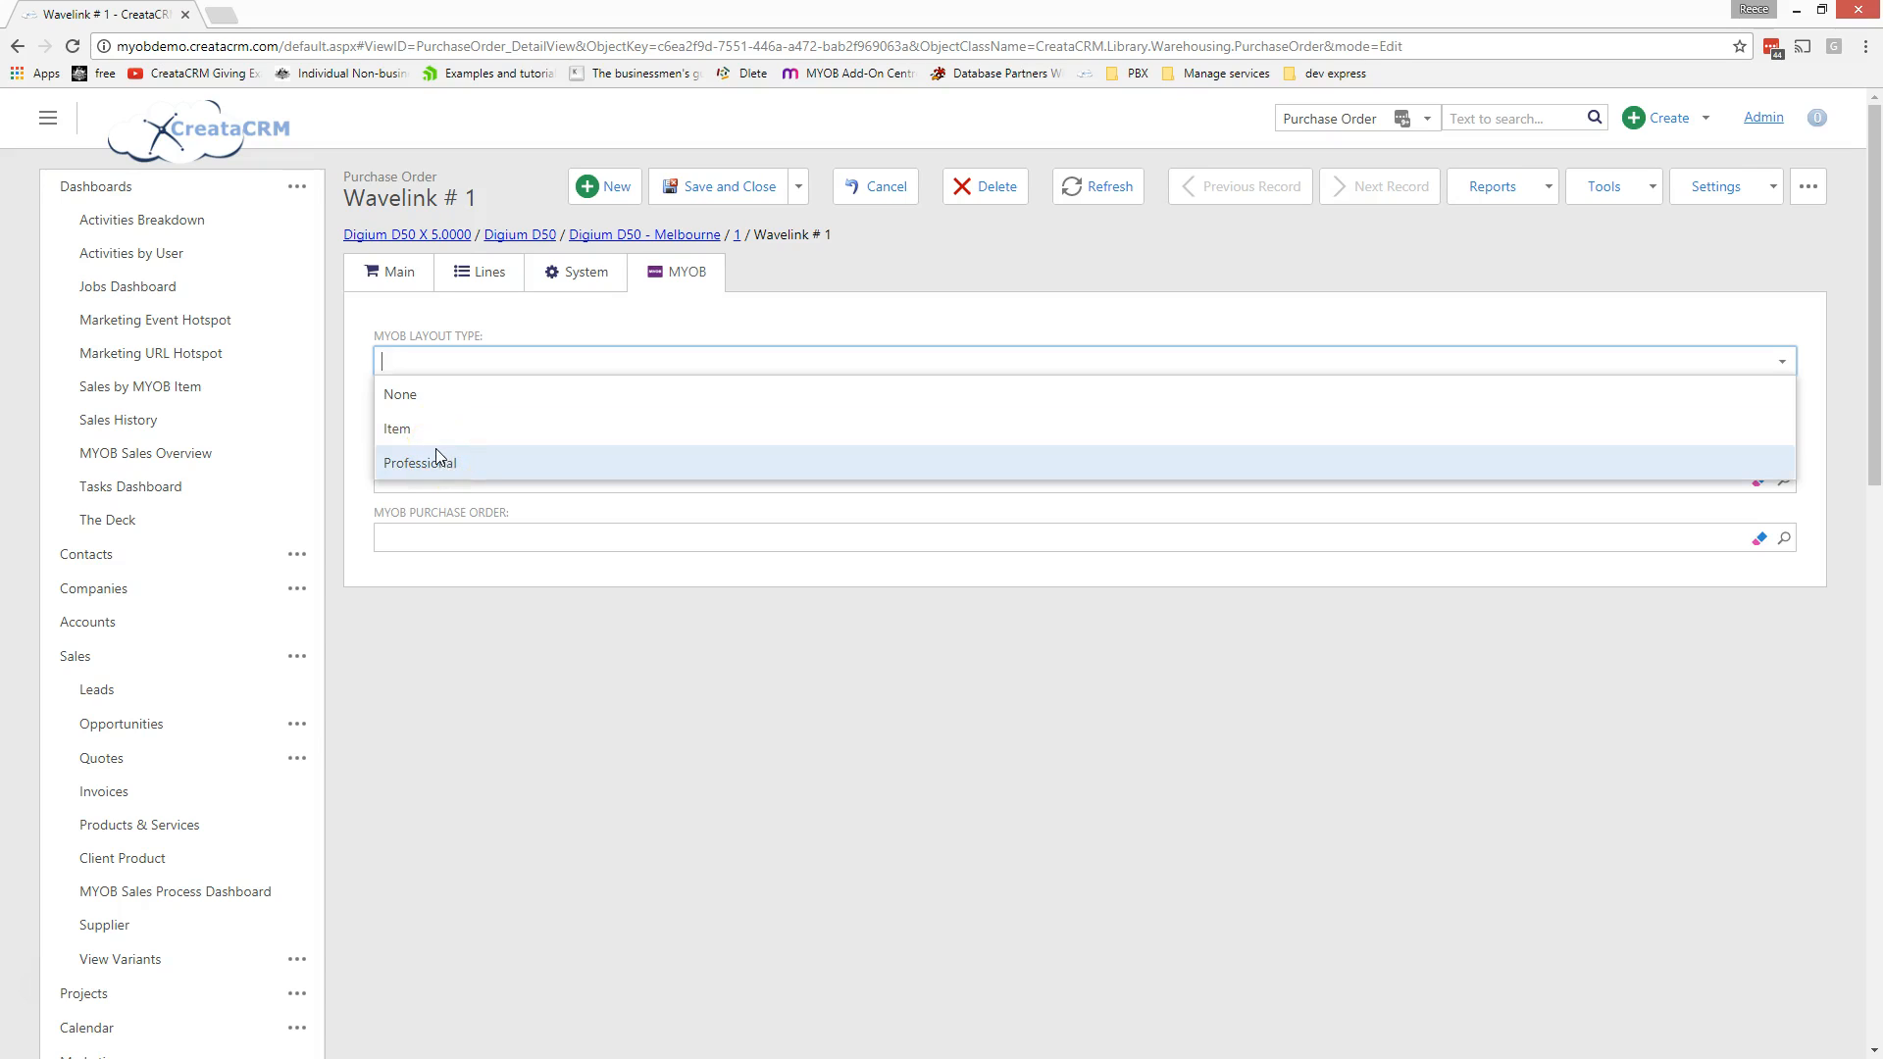
pyautogui.click(434, 442)
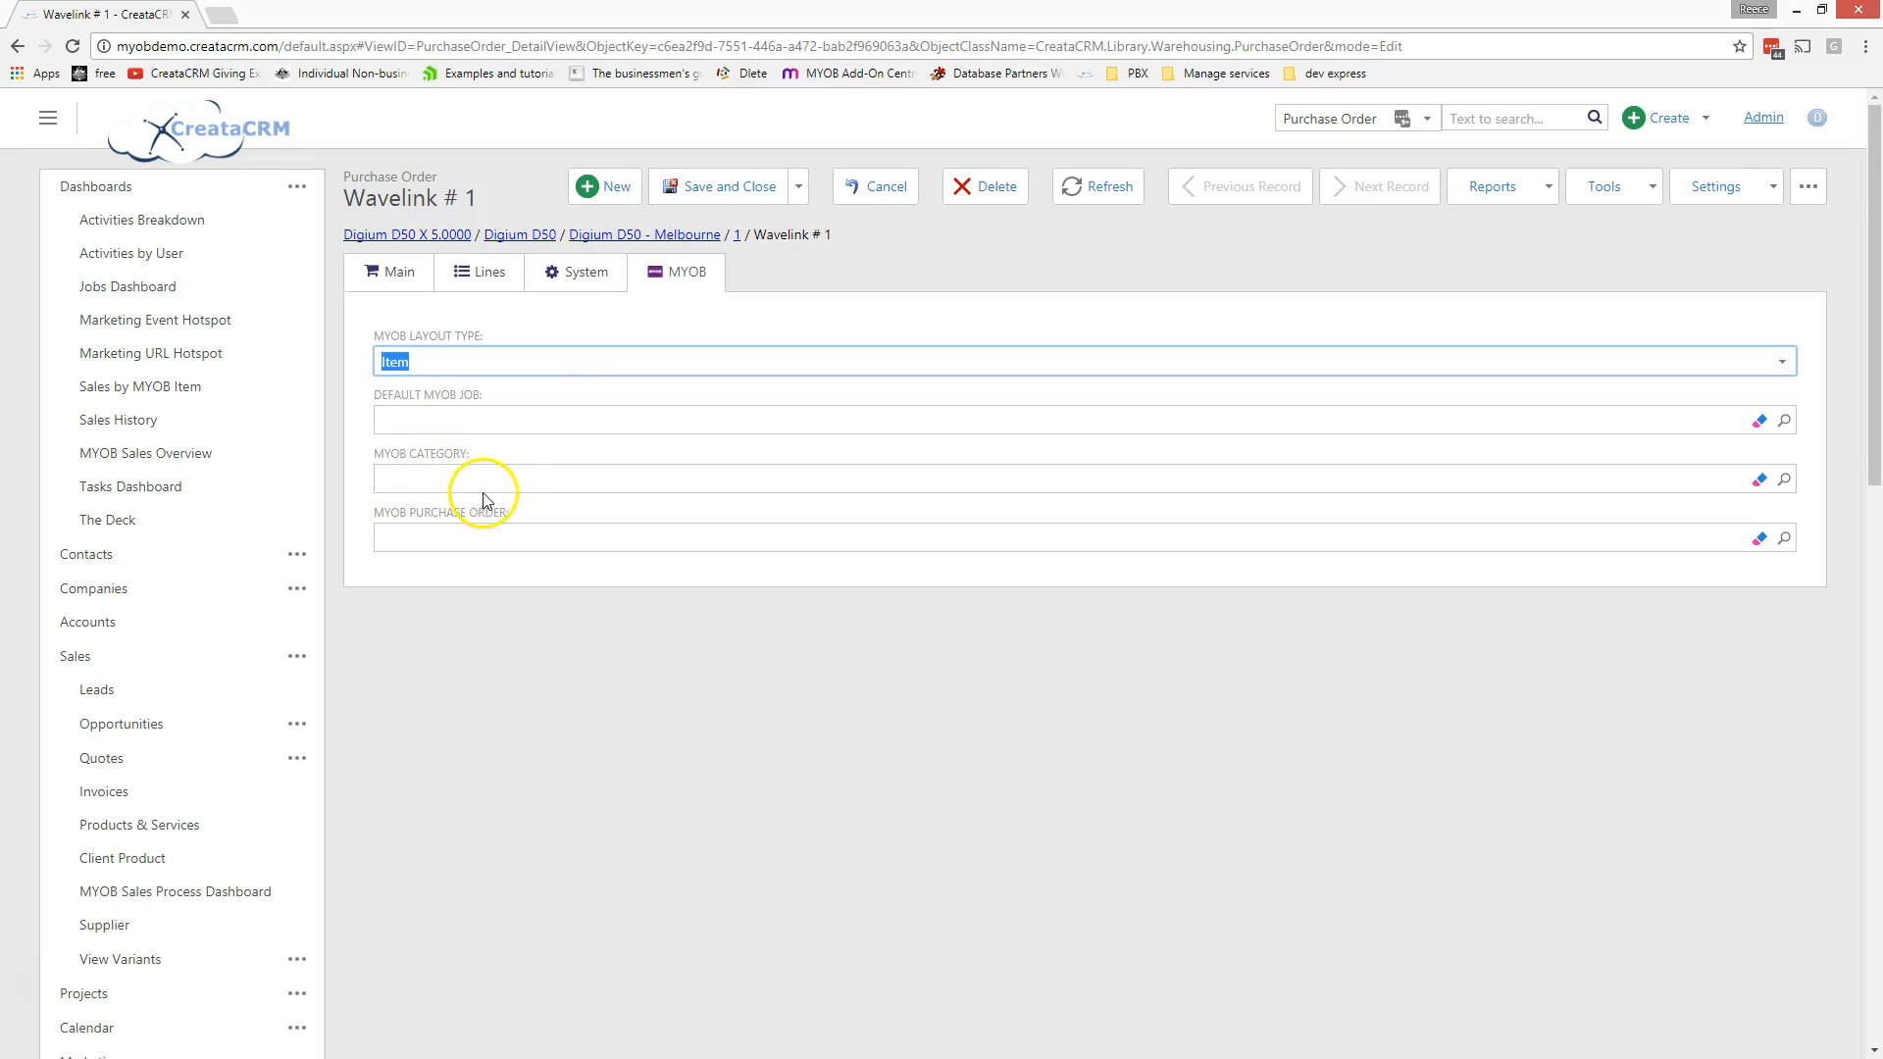
pyautogui.click(725, 190)
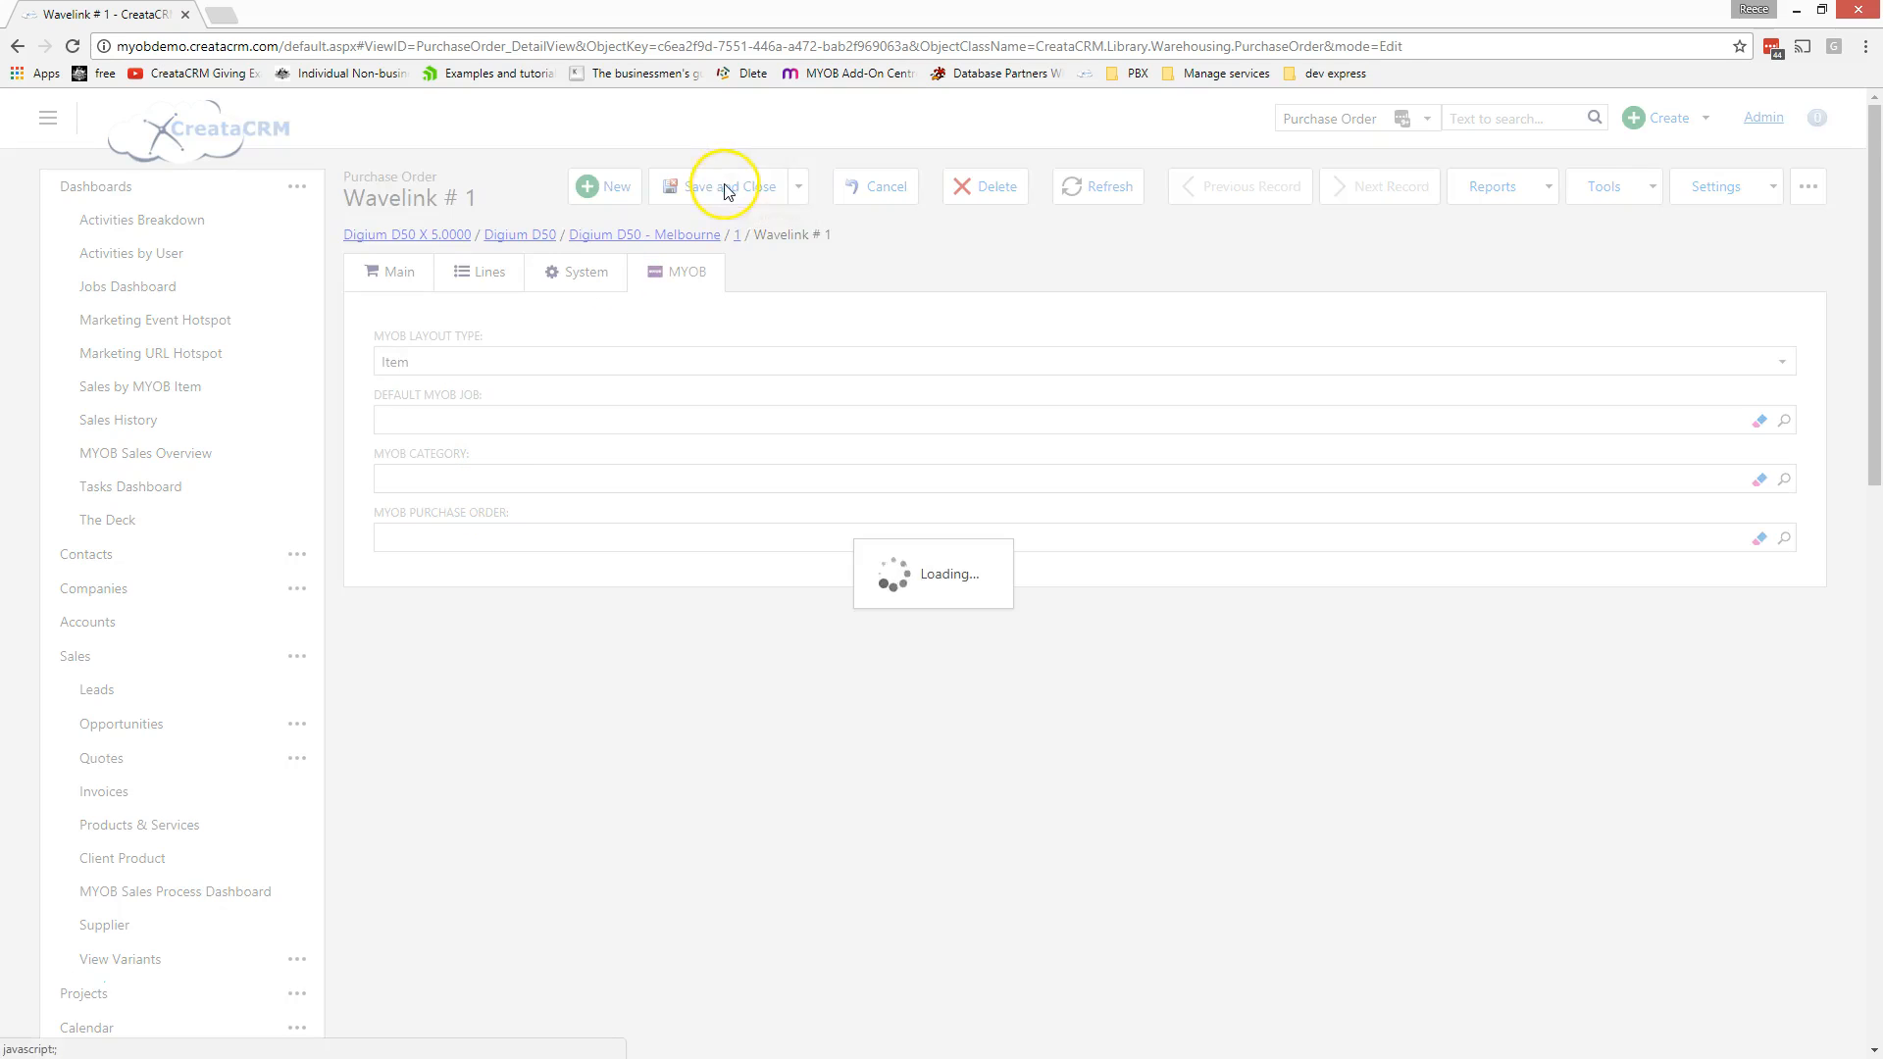
# Step: Review the Wavelink purchase order's main details, then examine the item stock levels in its Melbourne warehouse
pyautogui.scroll(-1, 1091, 687)
pyautogui.scroll(1, 1092, 687)
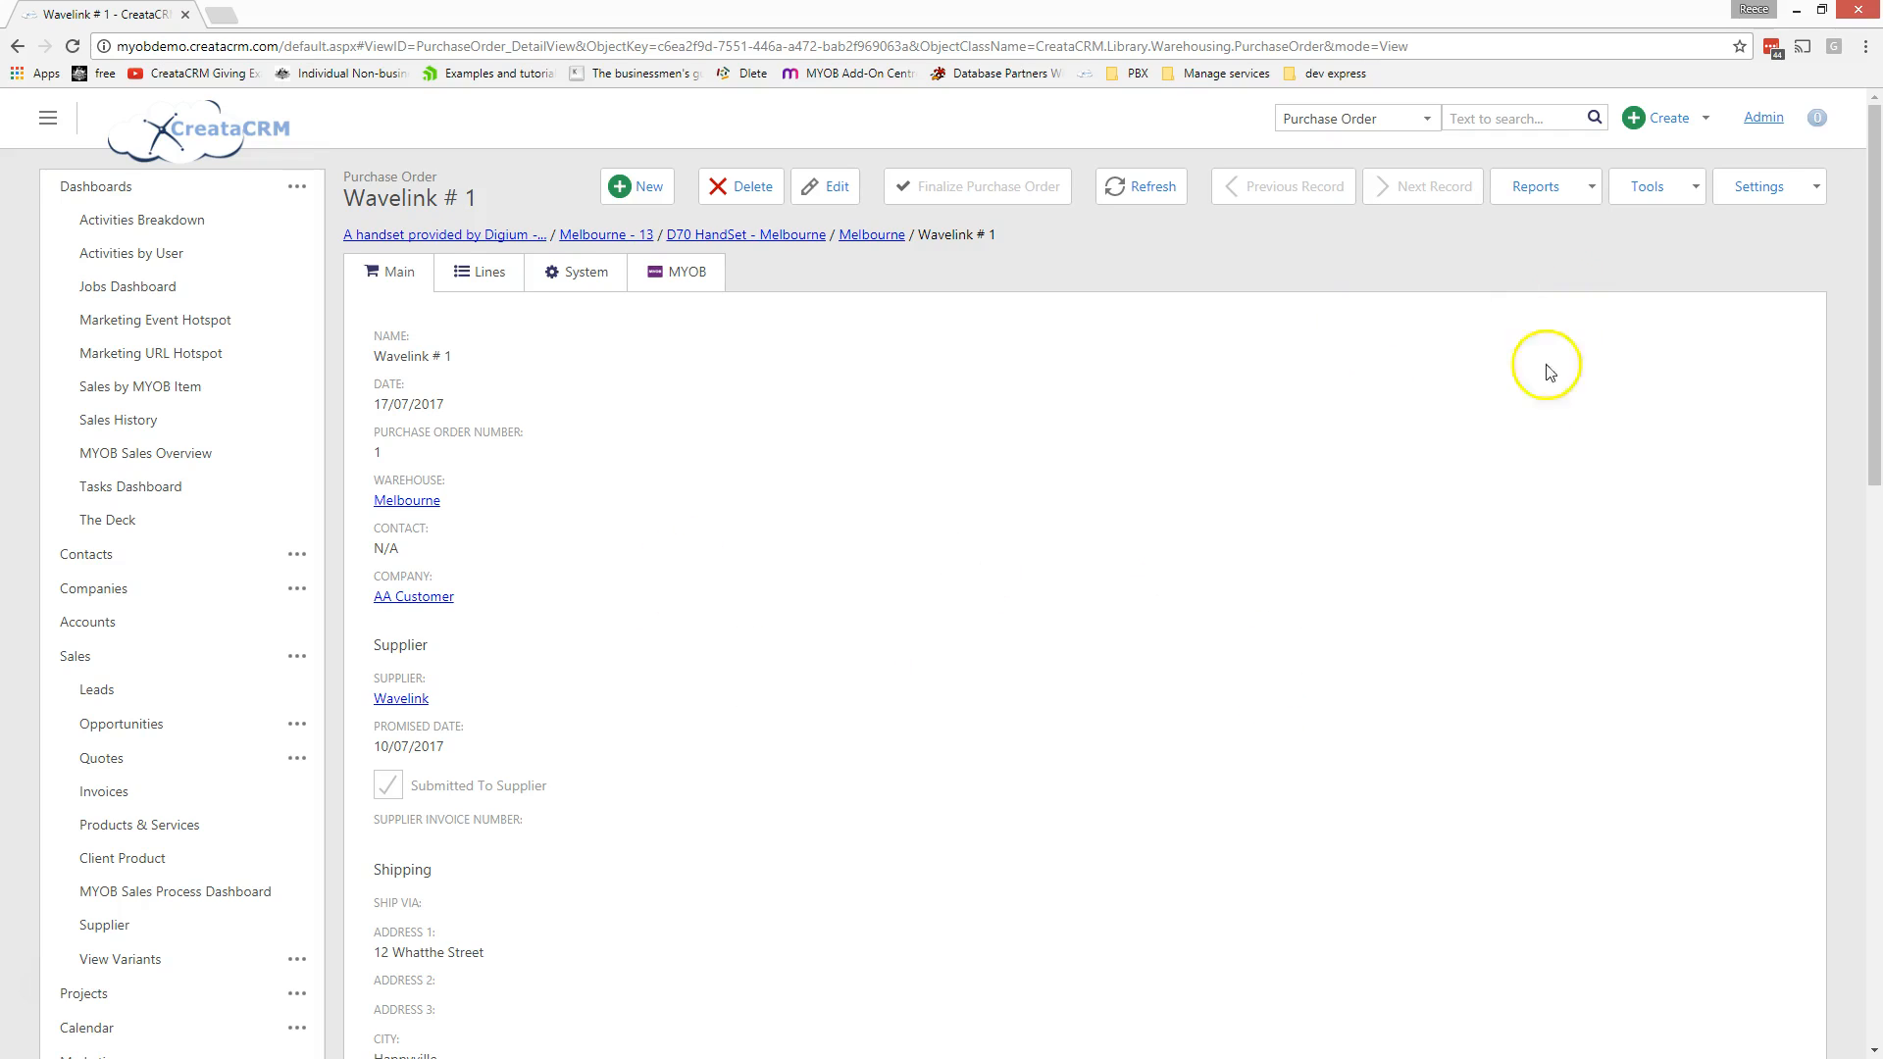
pyautogui.click(1673, 201)
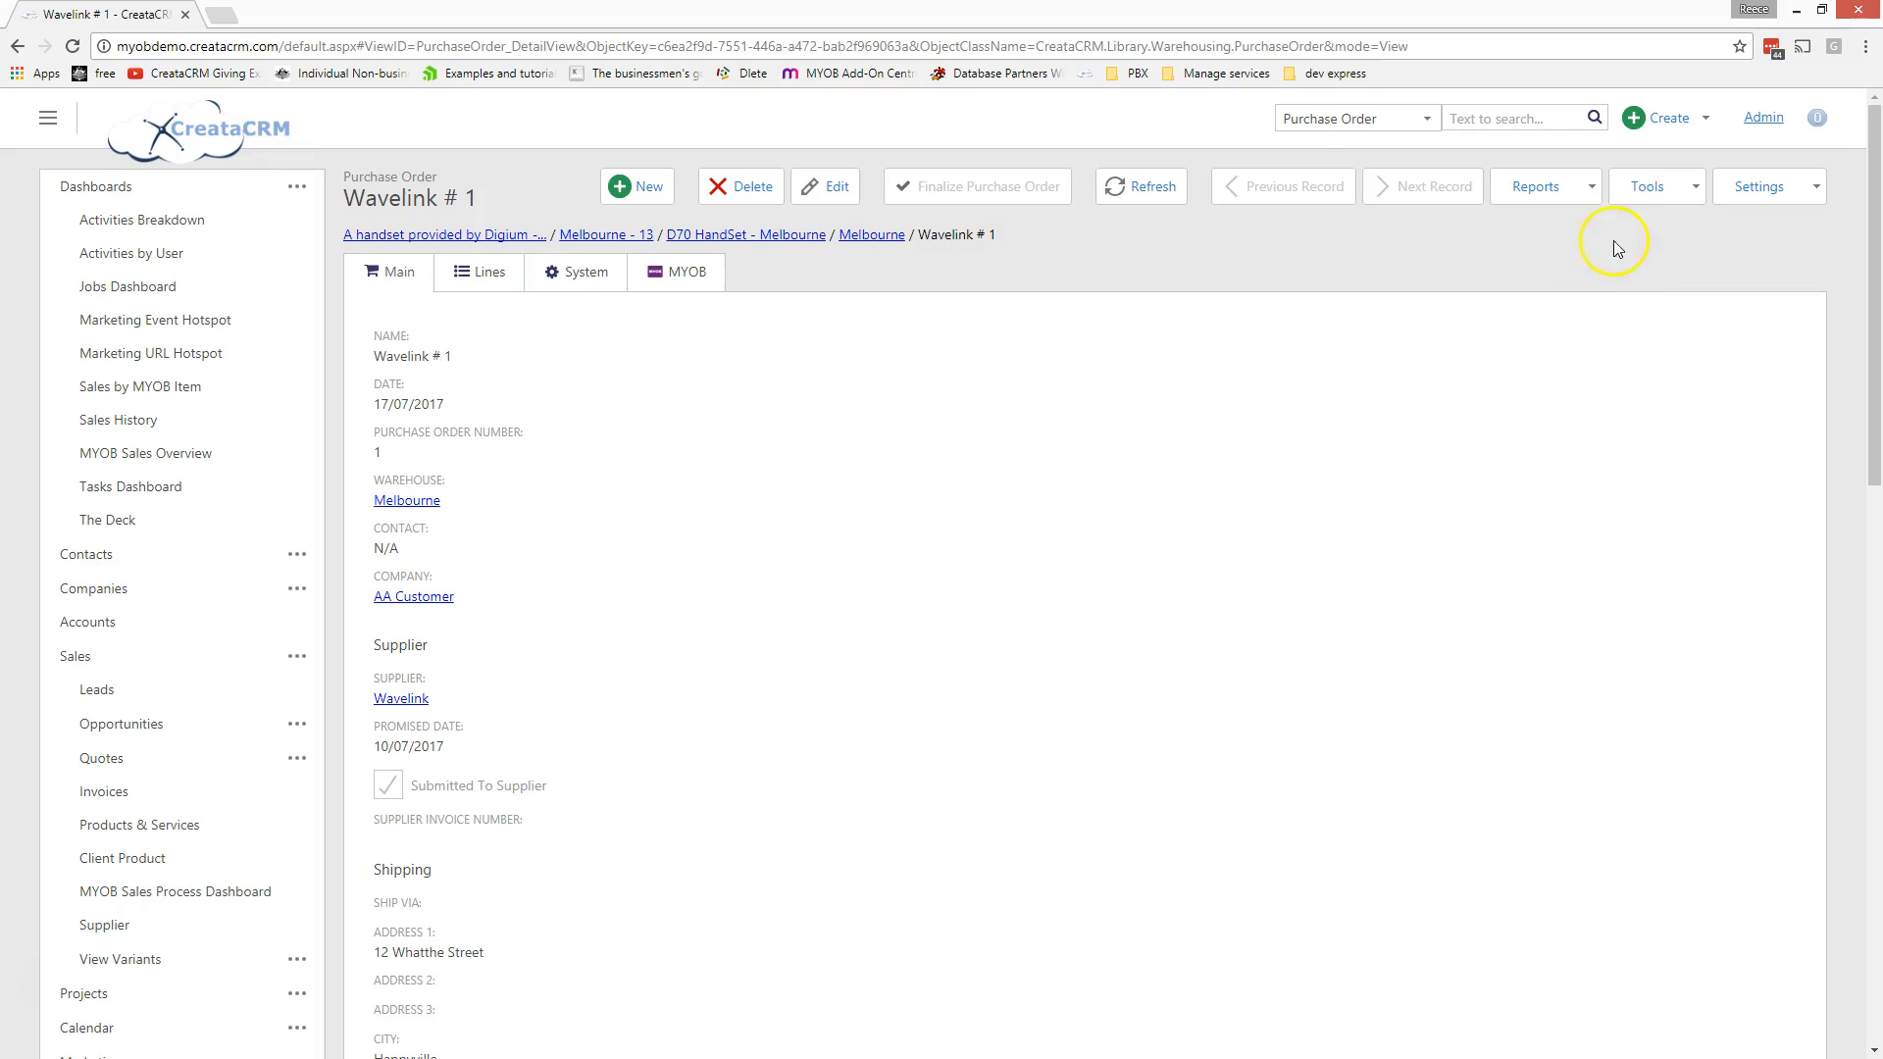
pyautogui.click(1693, 196)
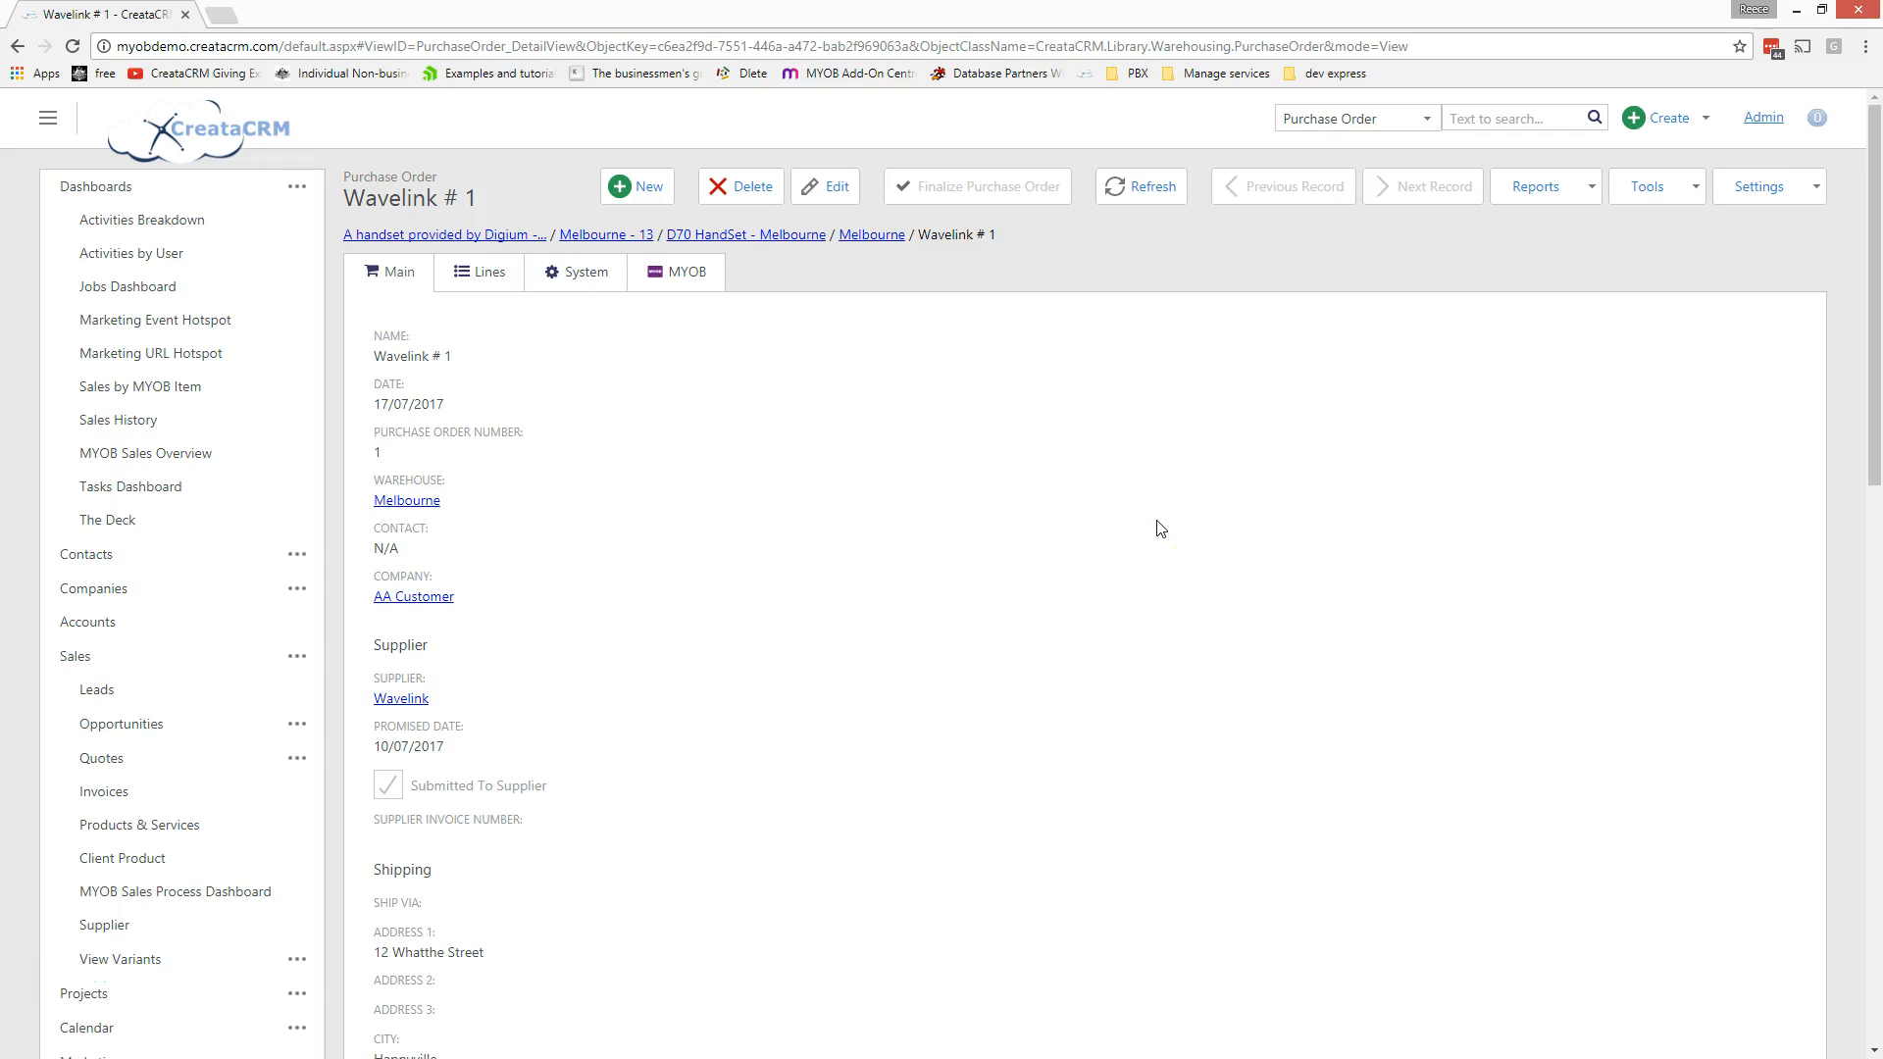
pyautogui.scroll(-1, 1224, 520)
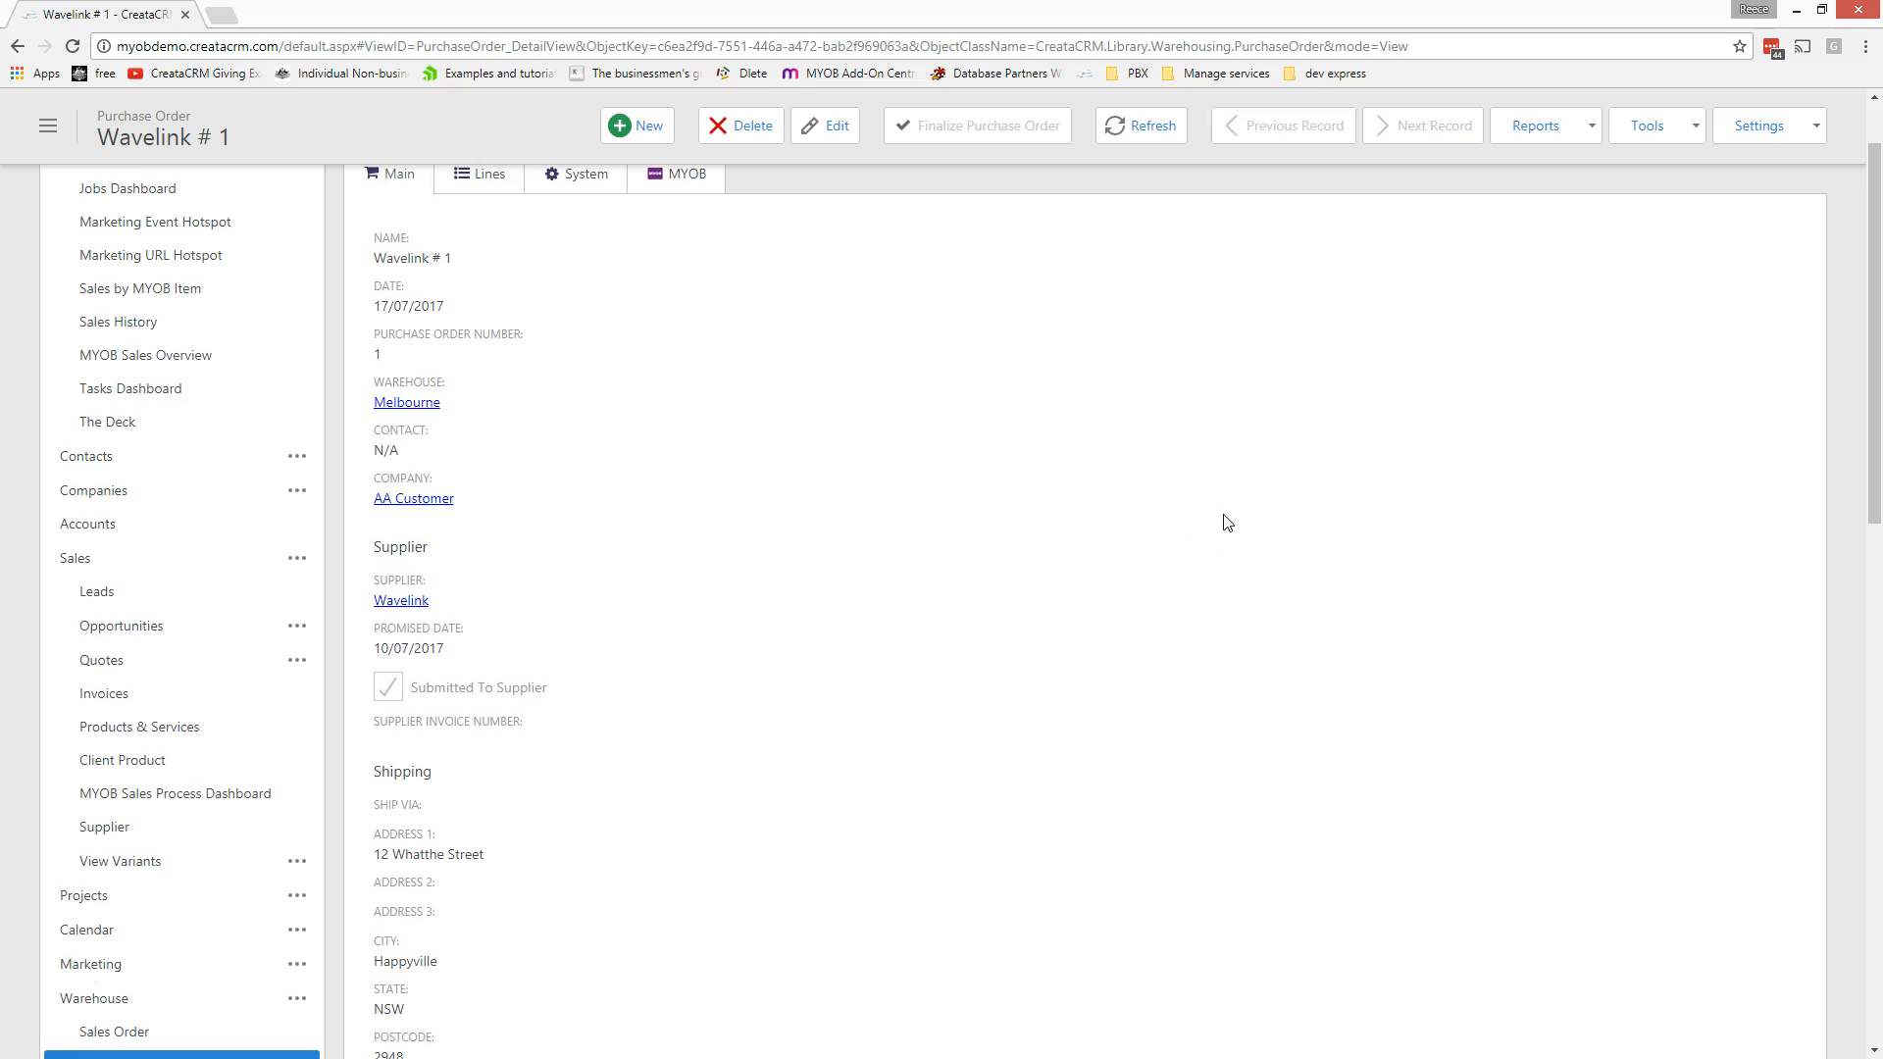
pyautogui.scroll(-1, 1224, 522)
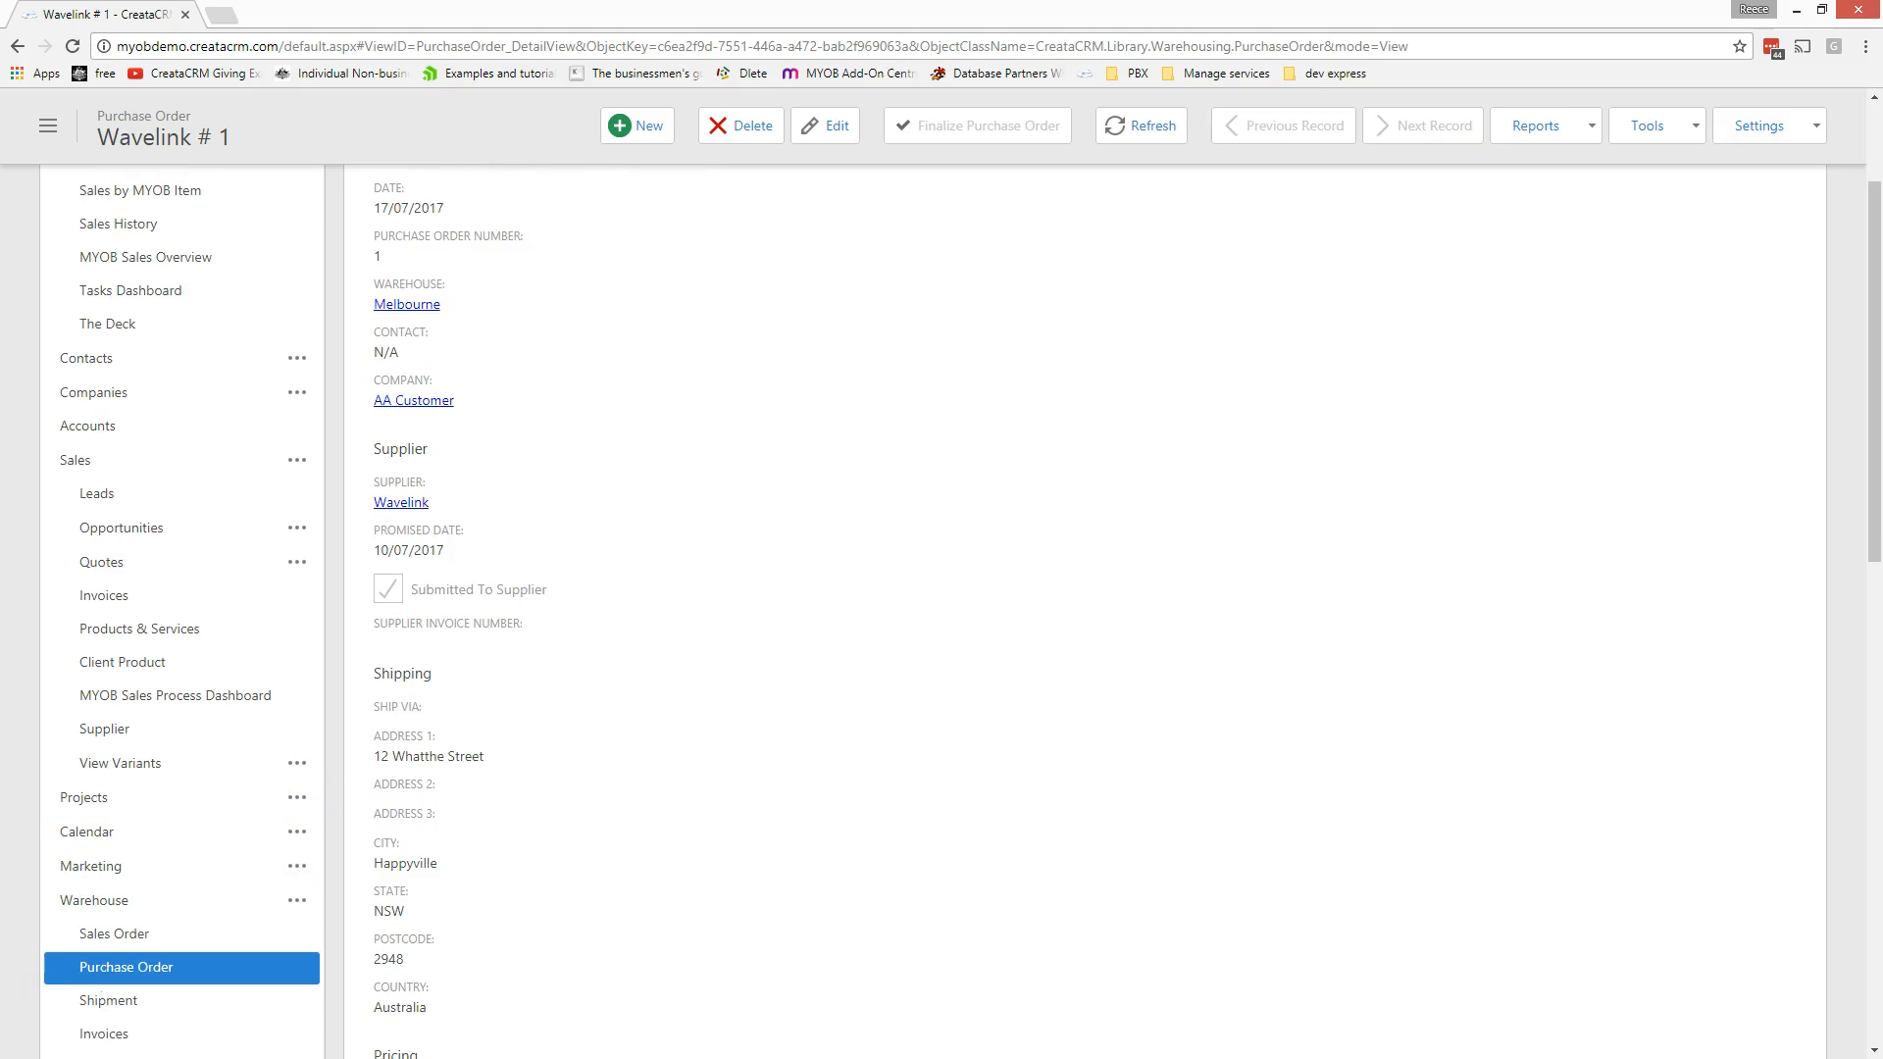
pyautogui.scroll(2, 538, 660)
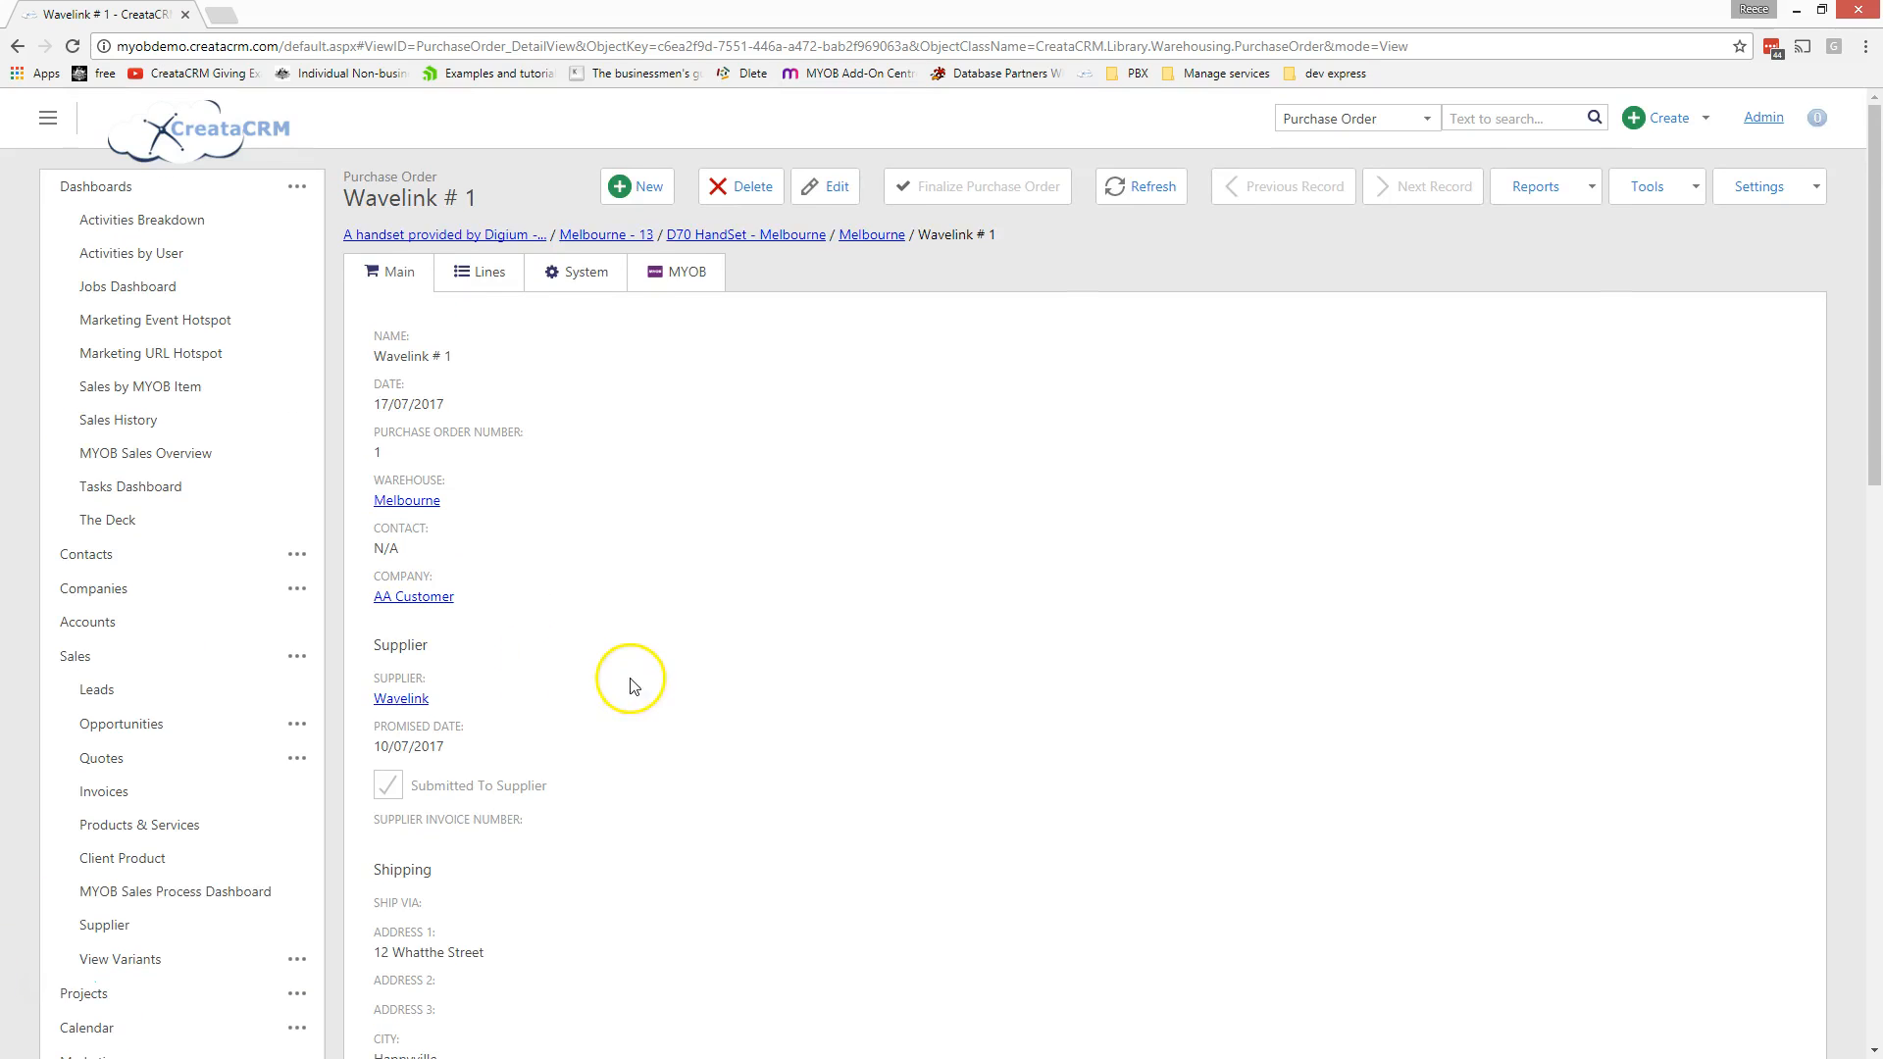
pyautogui.click(407, 501)
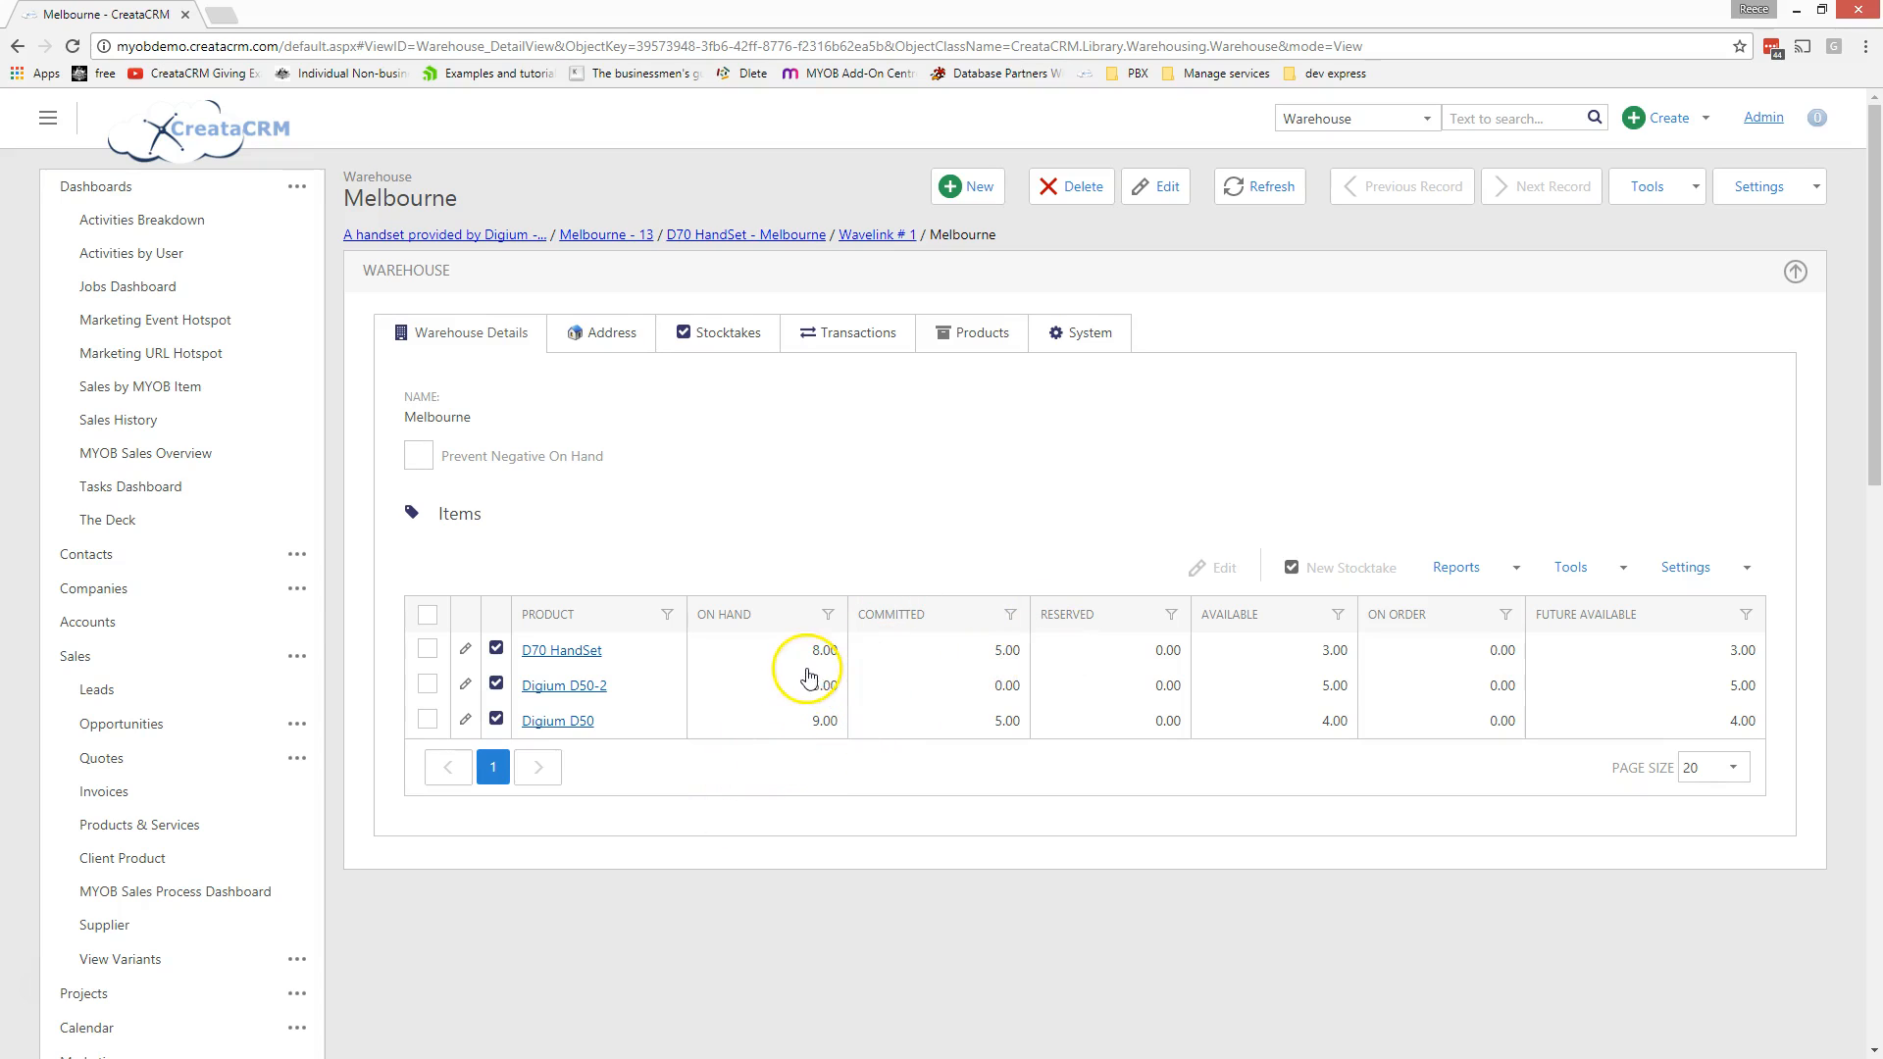
# Step: Return to the Wavelink purchase order and open its linked sales order
pyautogui.click(849, 245)
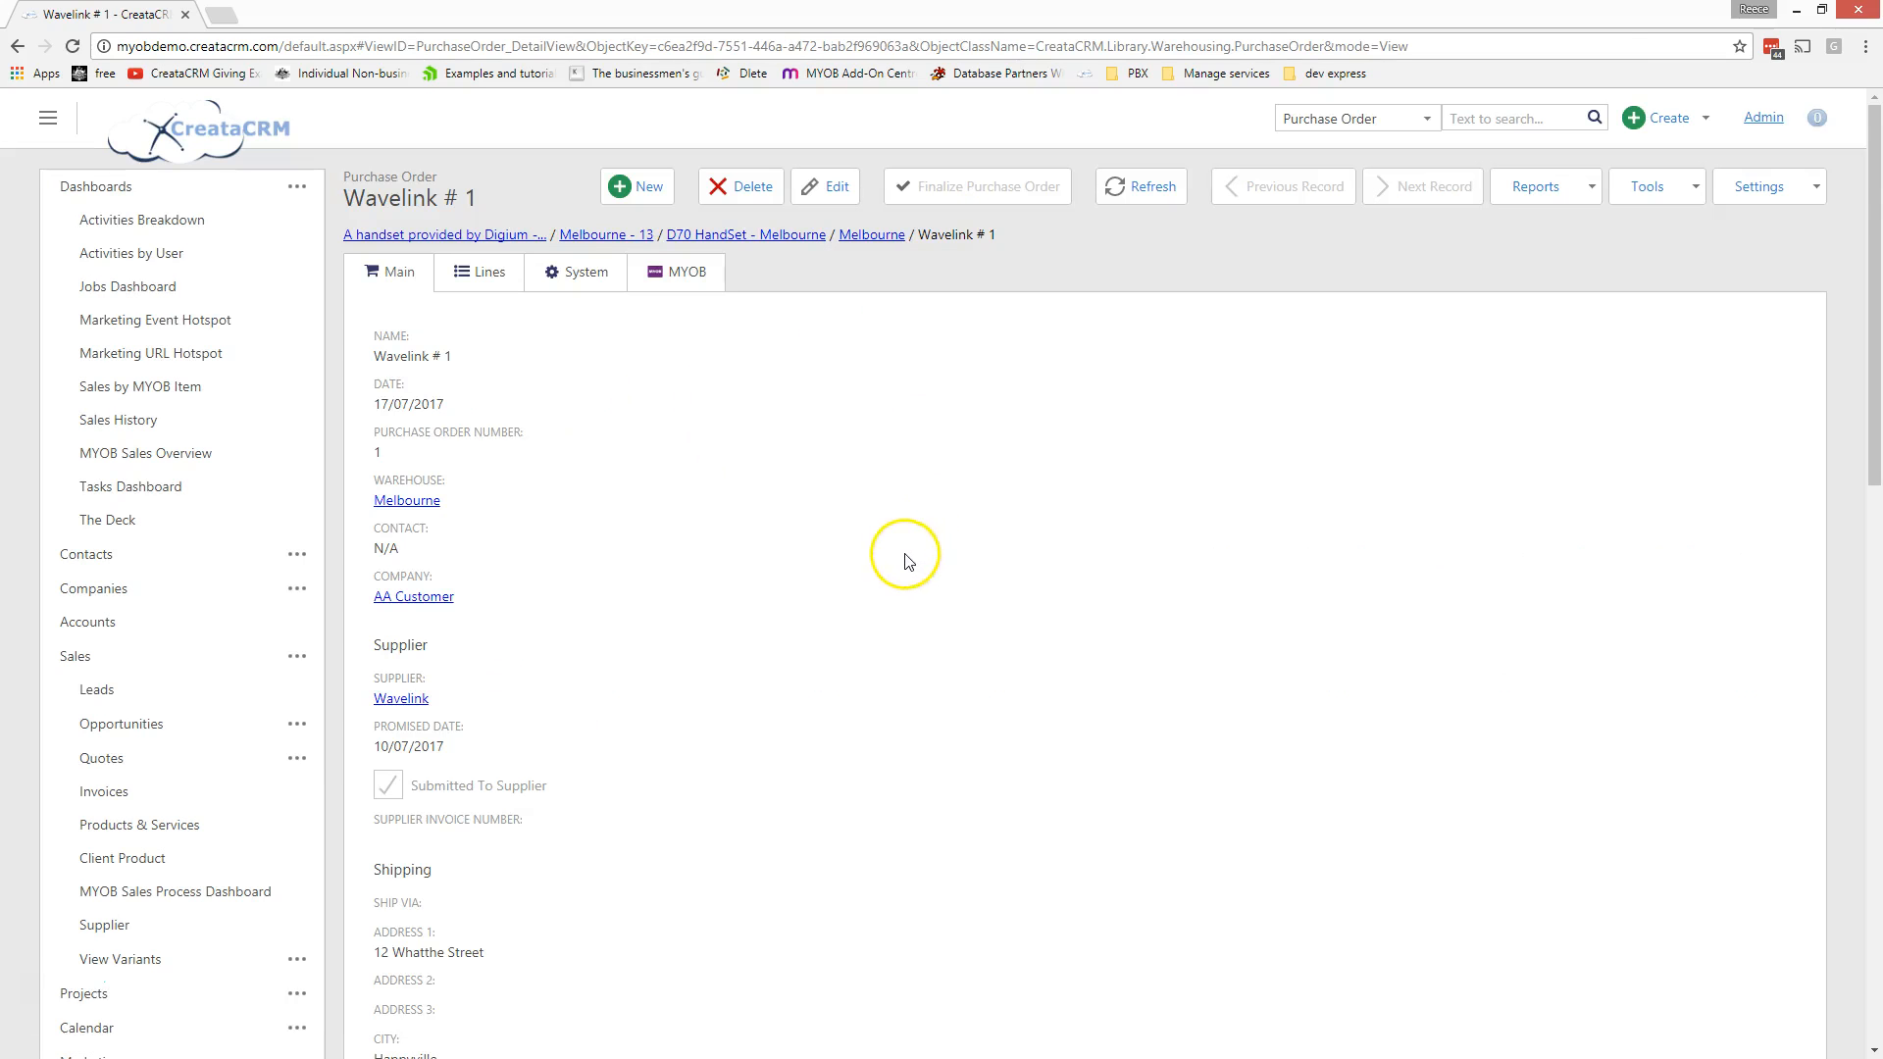
pyautogui.scroll(-4, 660, 651)
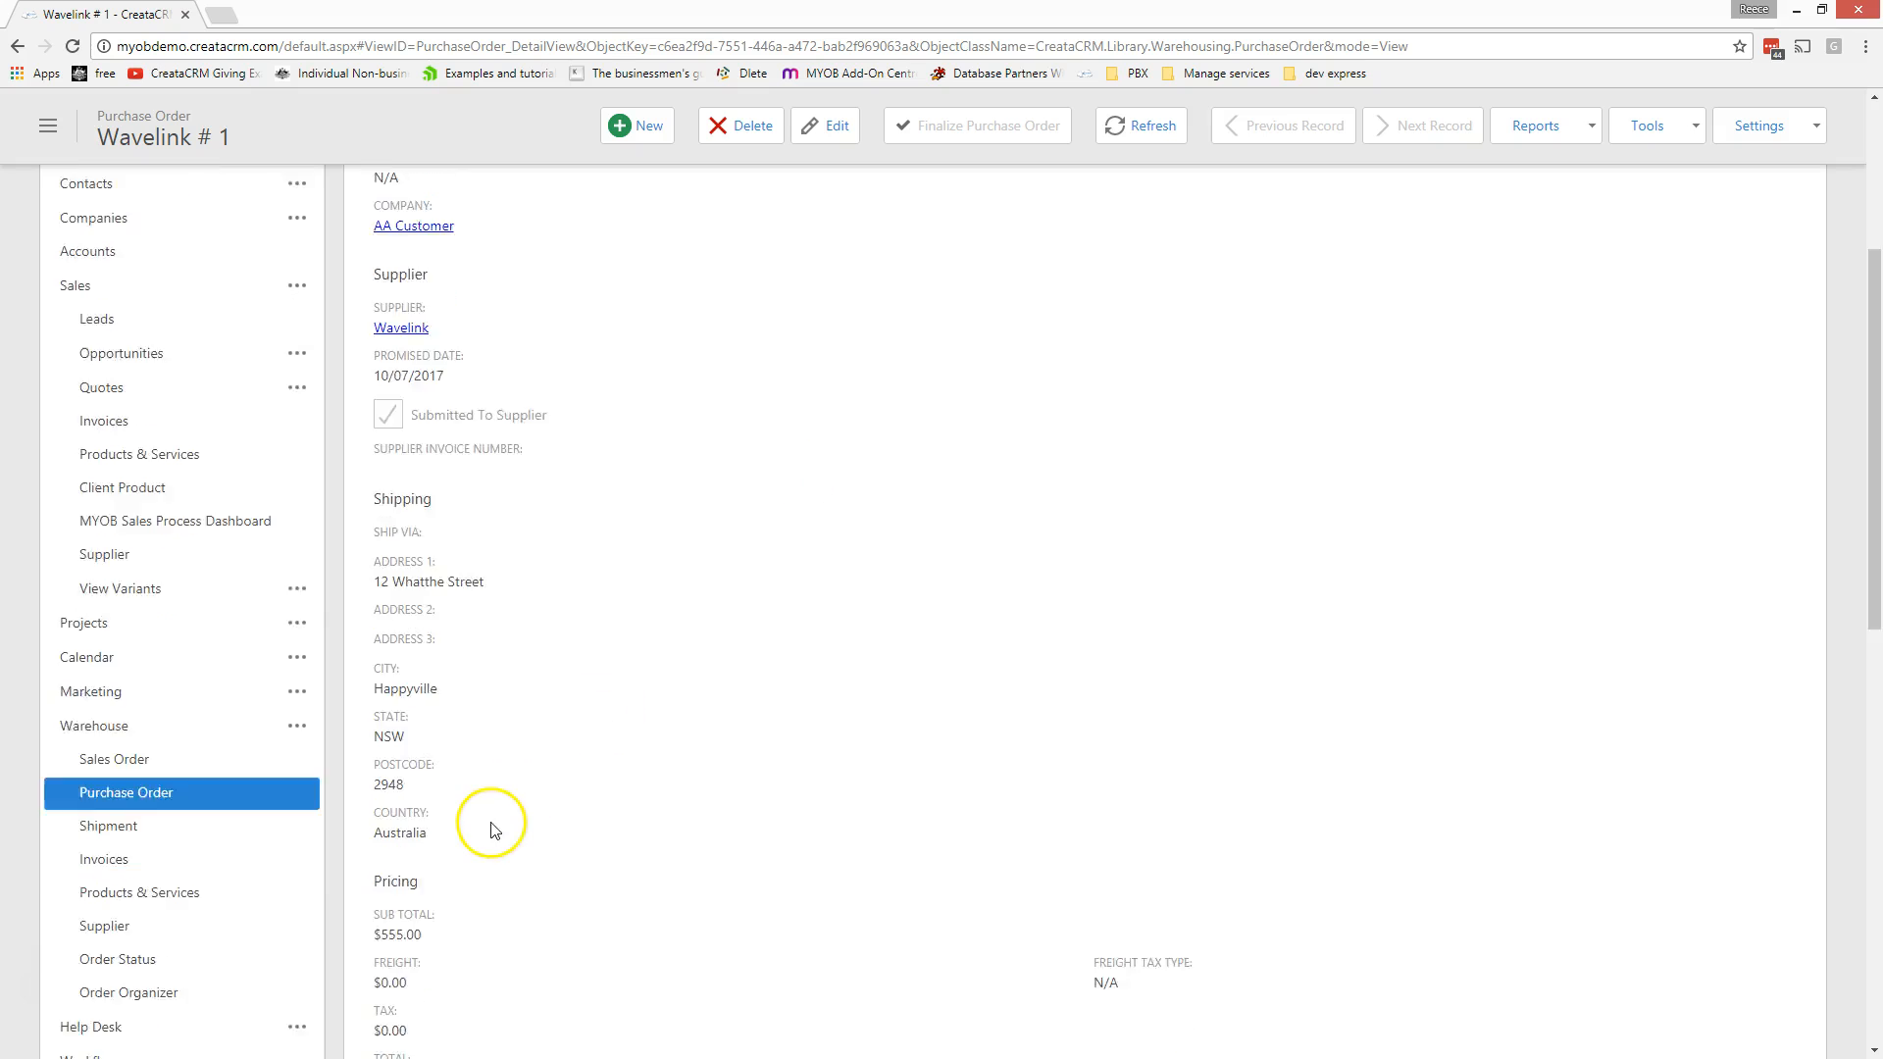
pyautogui.scroll(-2, 493, 830)
pyautogui.click(380, 910)
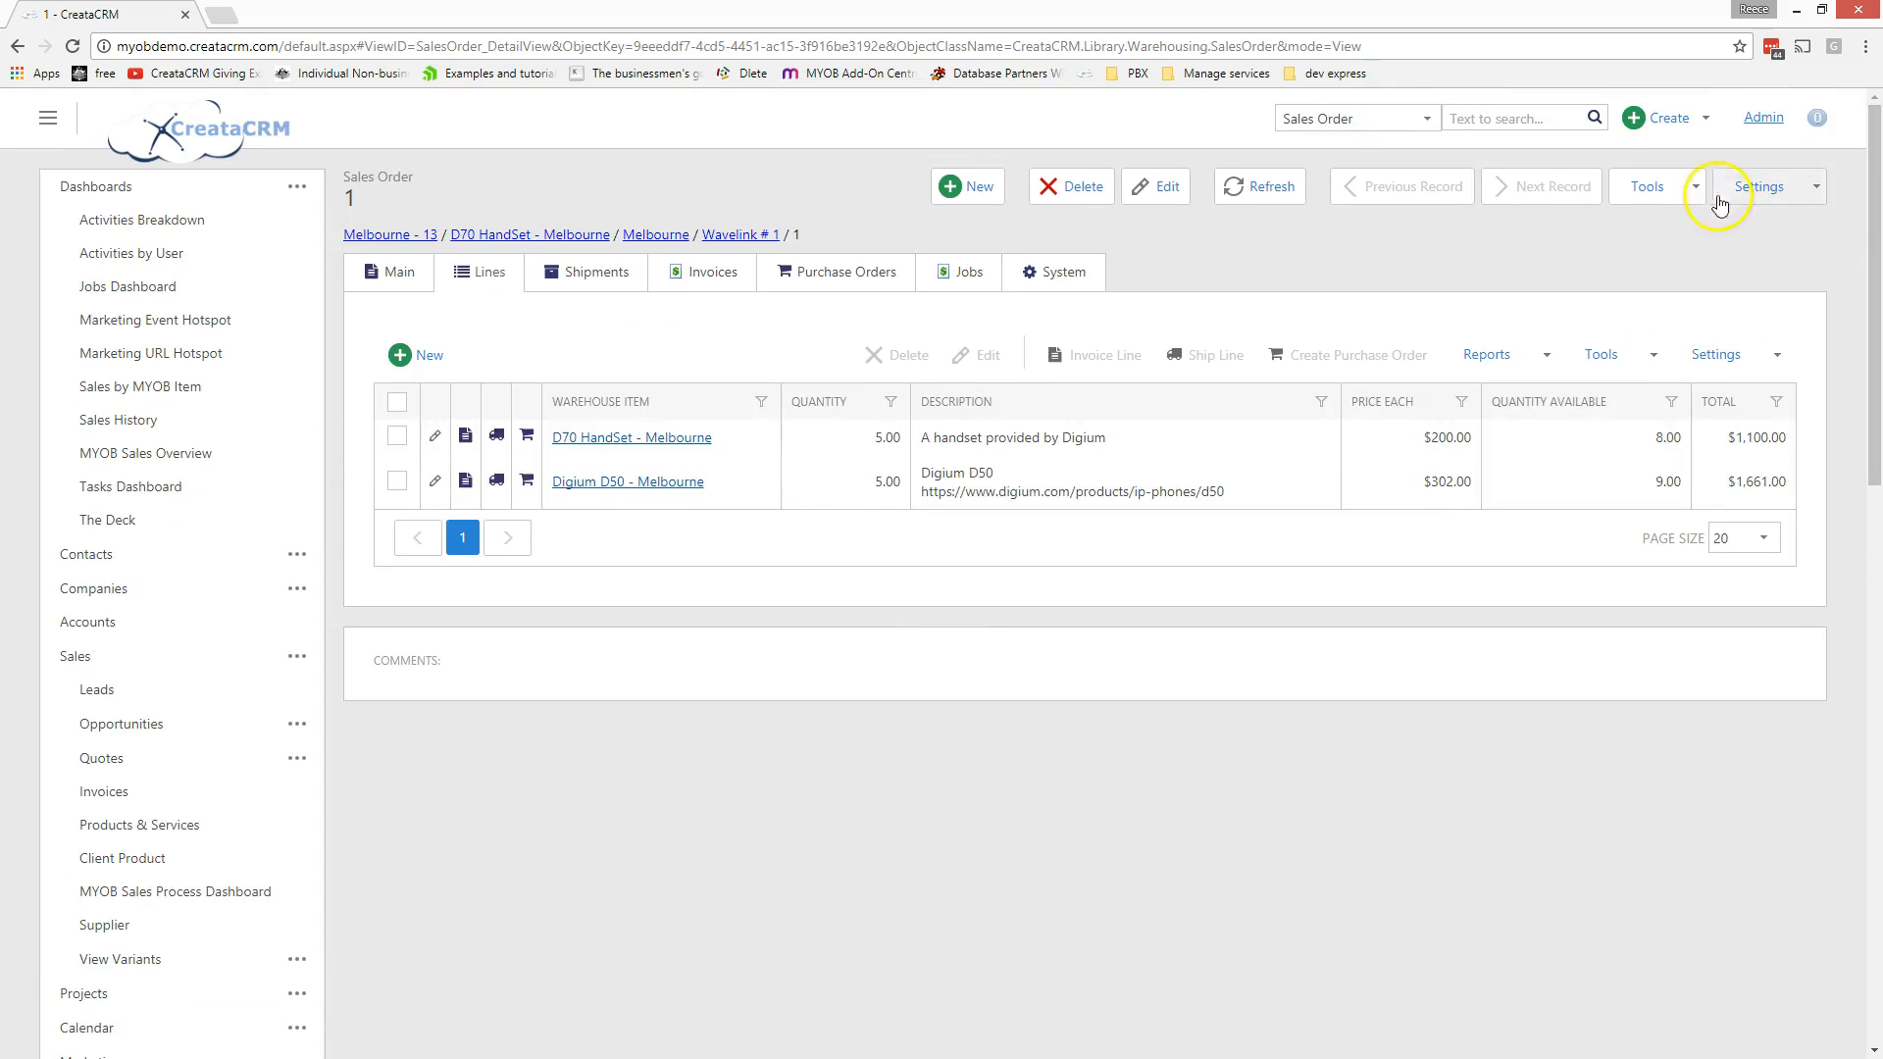
# Step: Invoice the sales order to the AA Customer account, including the D70 HandSet and Digium D50 lines
pyautogui.click(1686, 189)
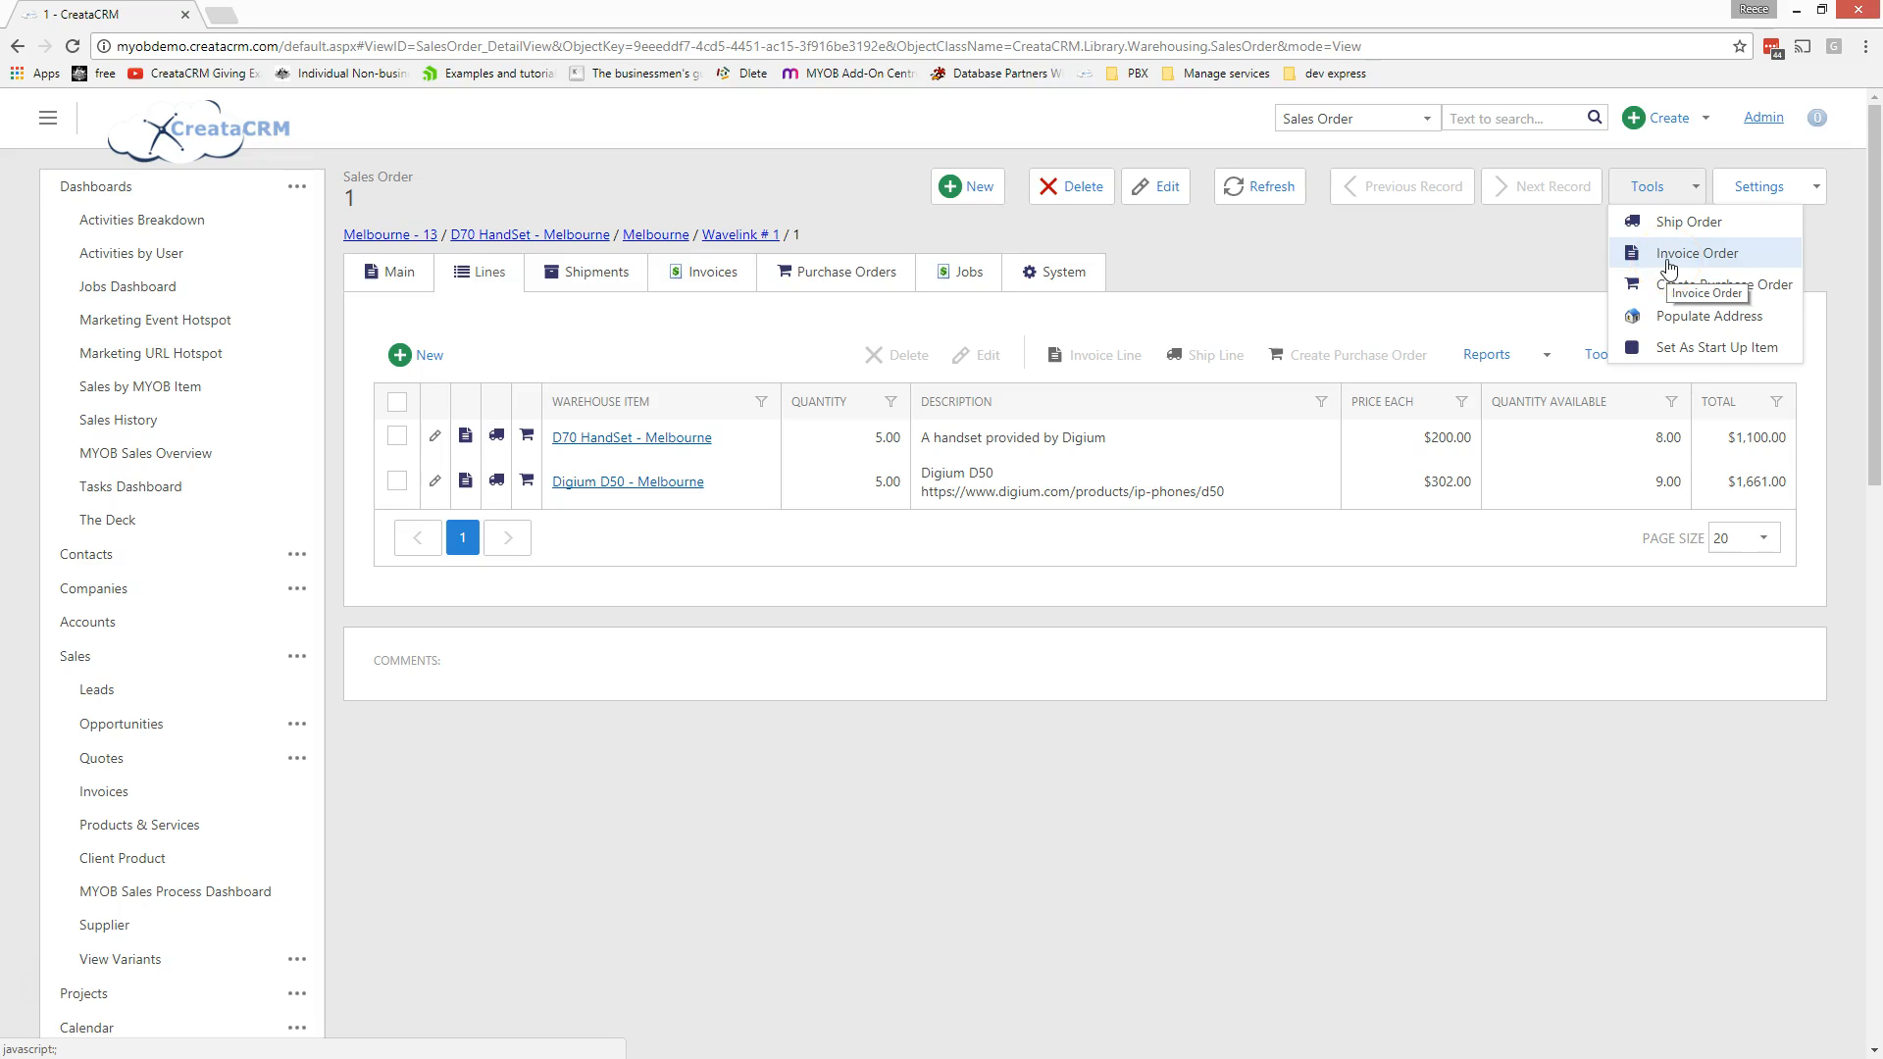
pyautogui.click(1669, 257)
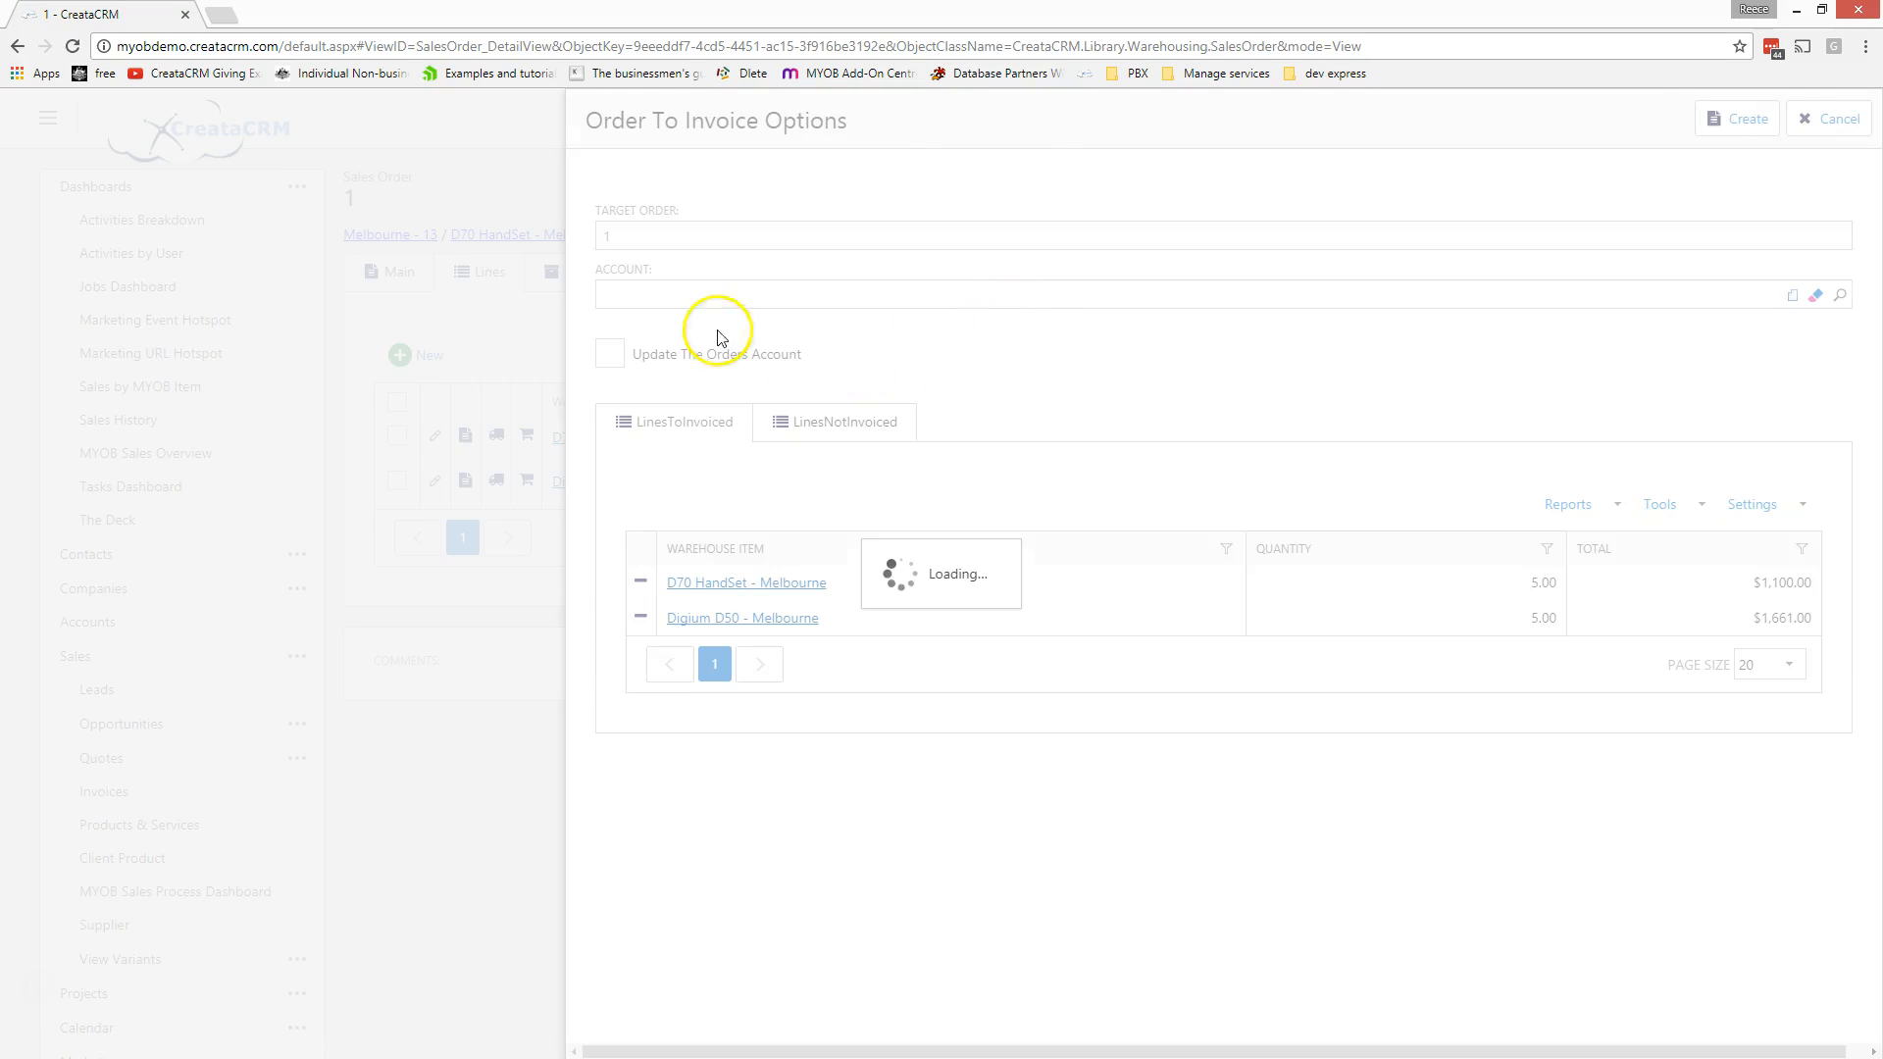
pyautogui.click(640, 288)
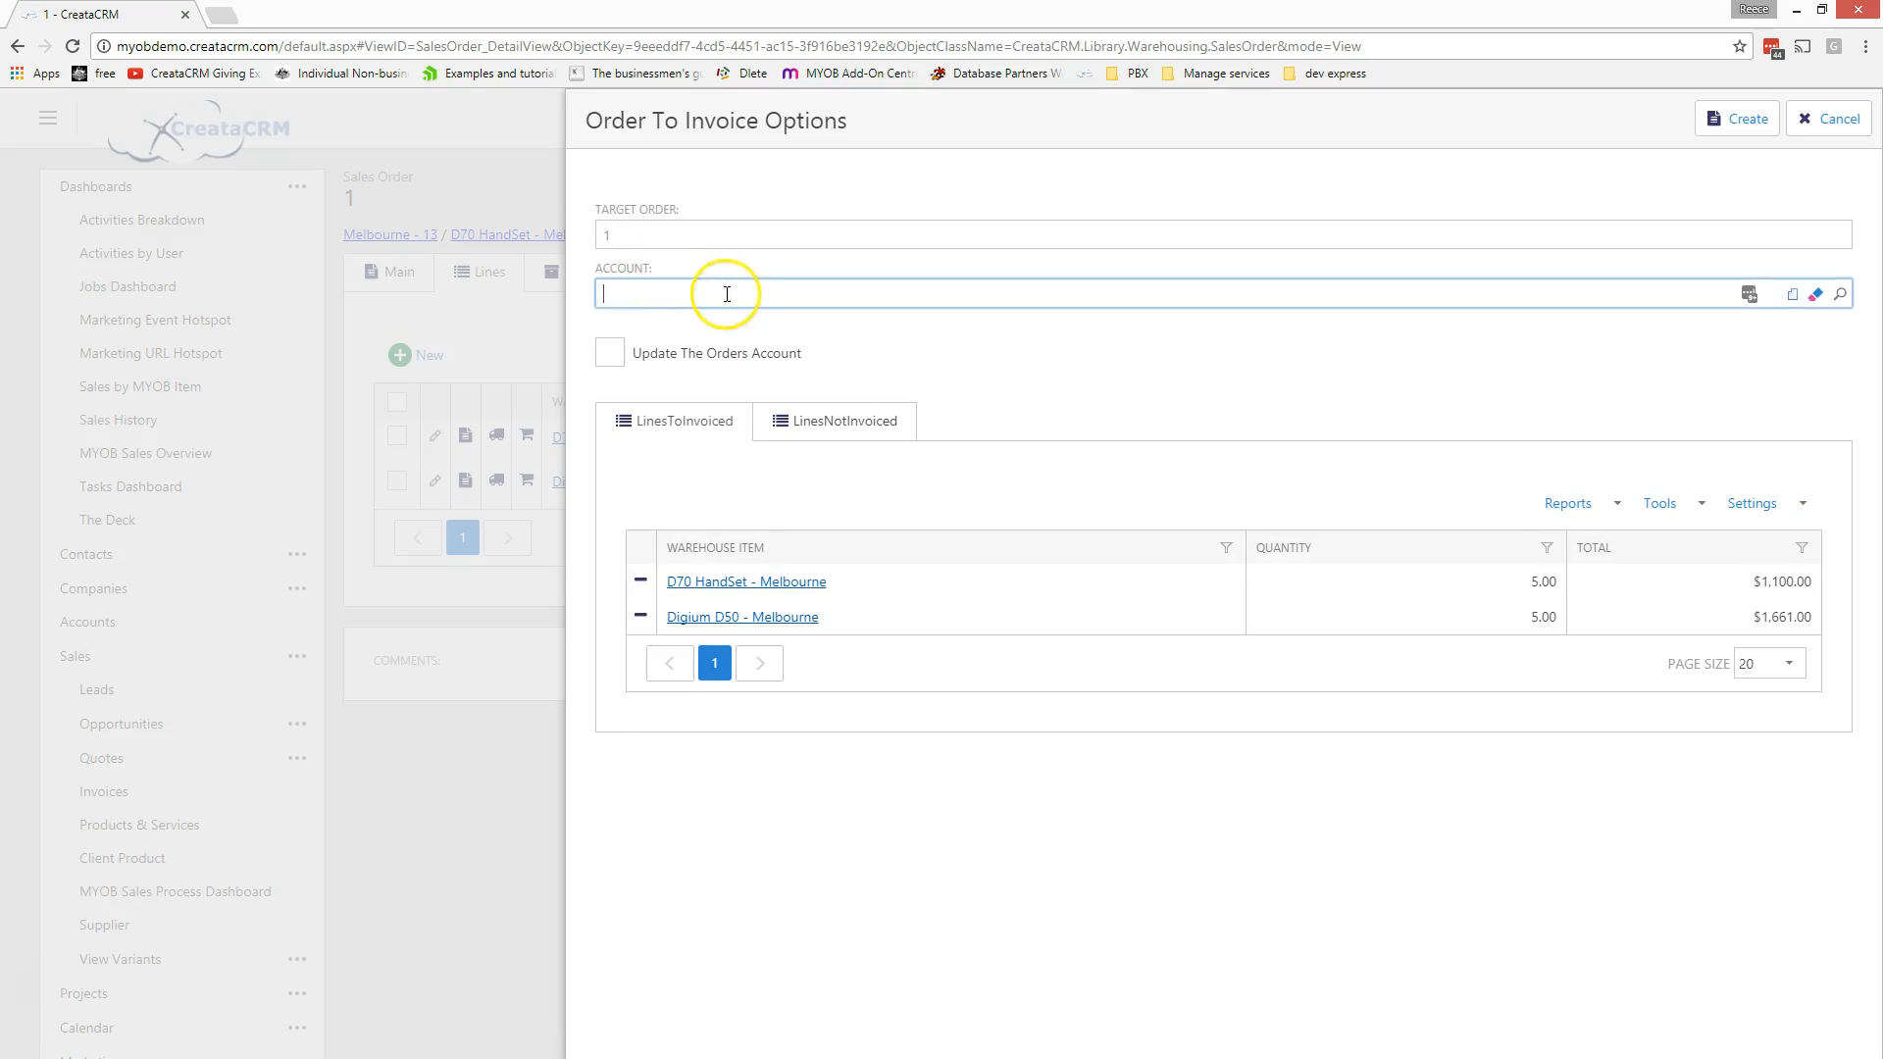
pyautogui.write('aa')
pyautogui.click(844, 363)
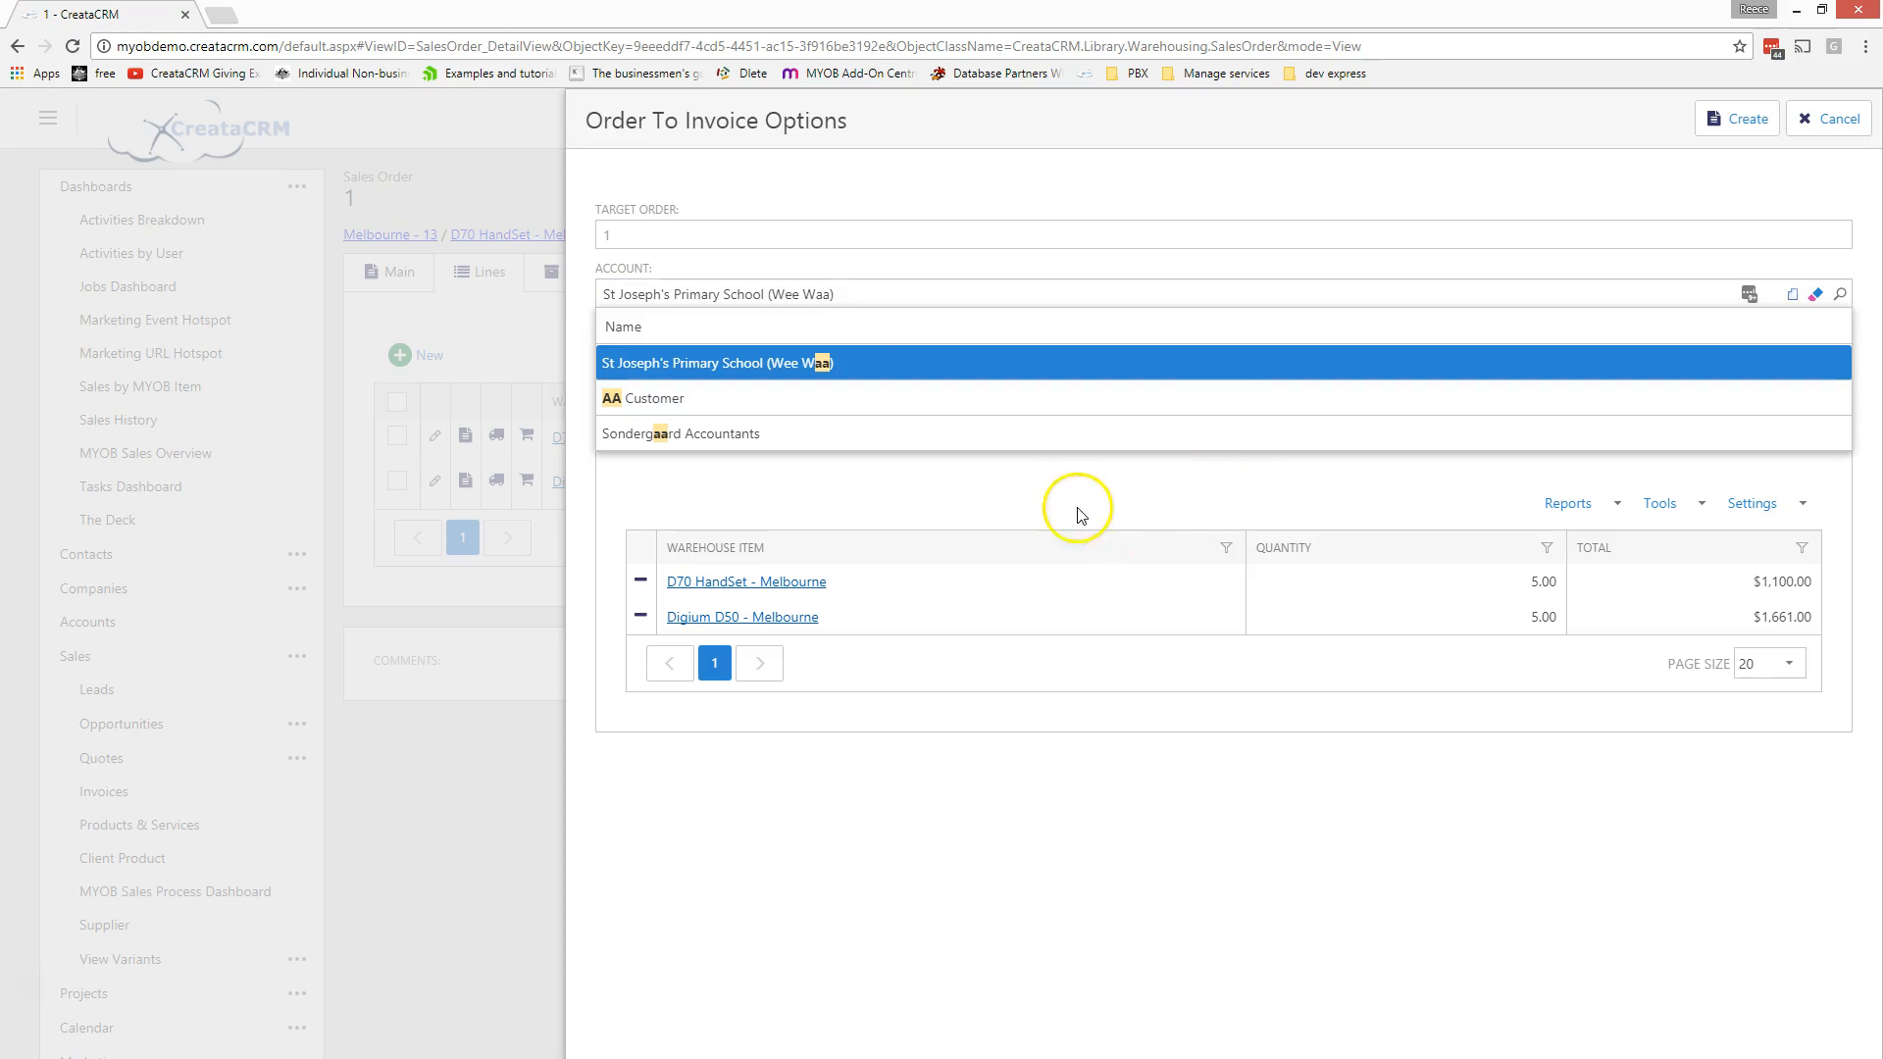
pyautogui.click(1039, 406)
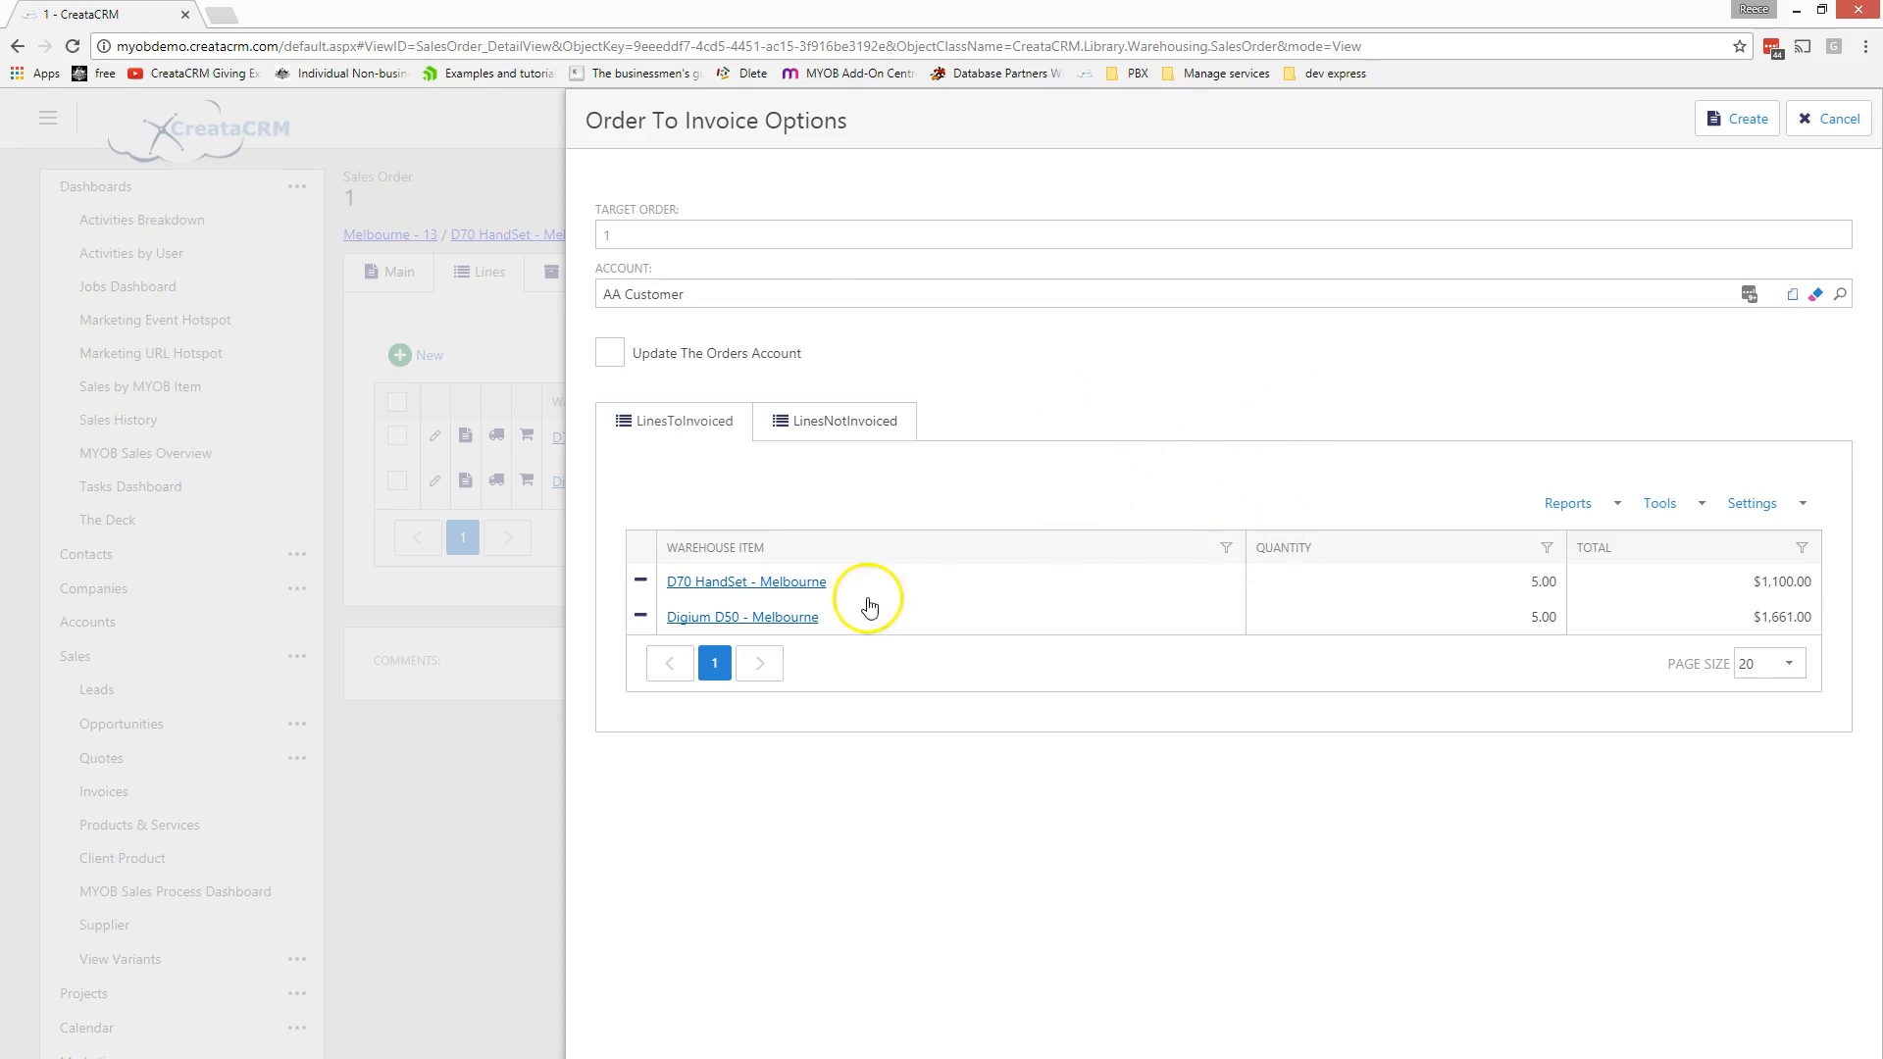
pyautogui.click(797, 438)
pyautogui.click(675, 424)
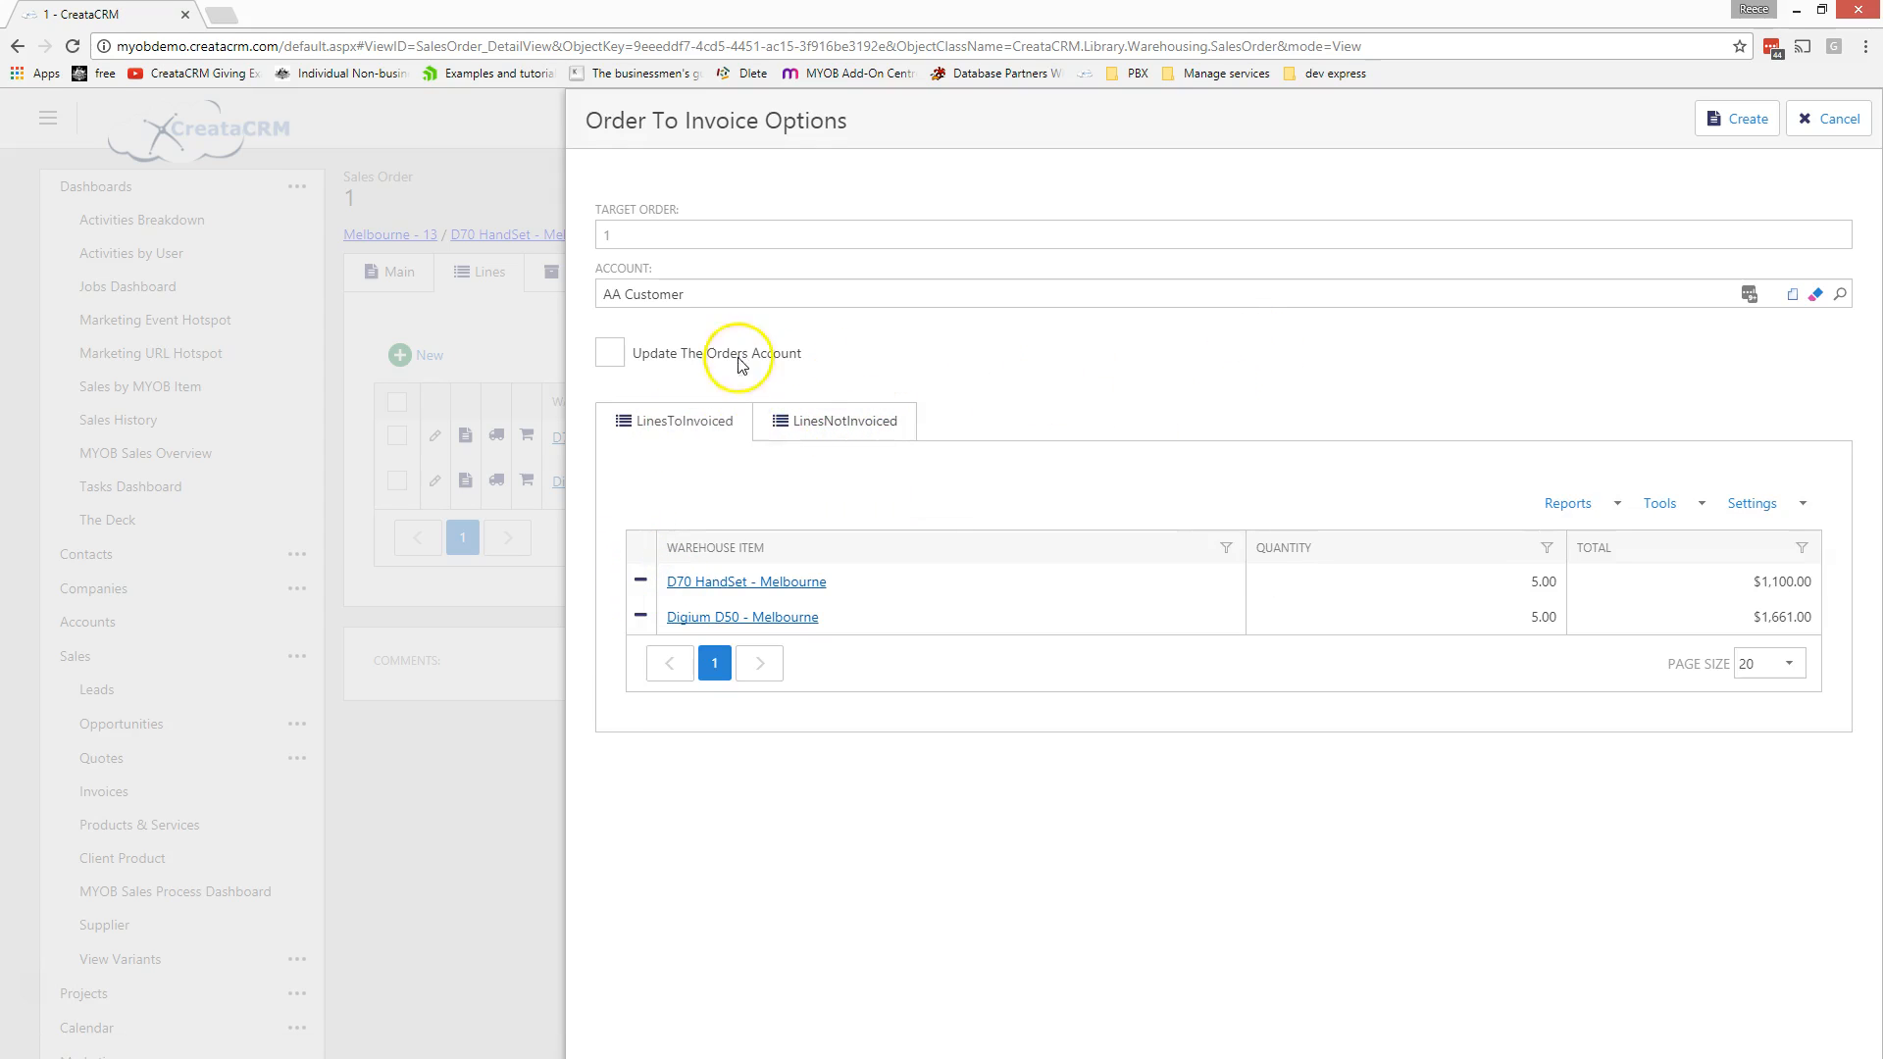
pyautogui.click(1740, 119)
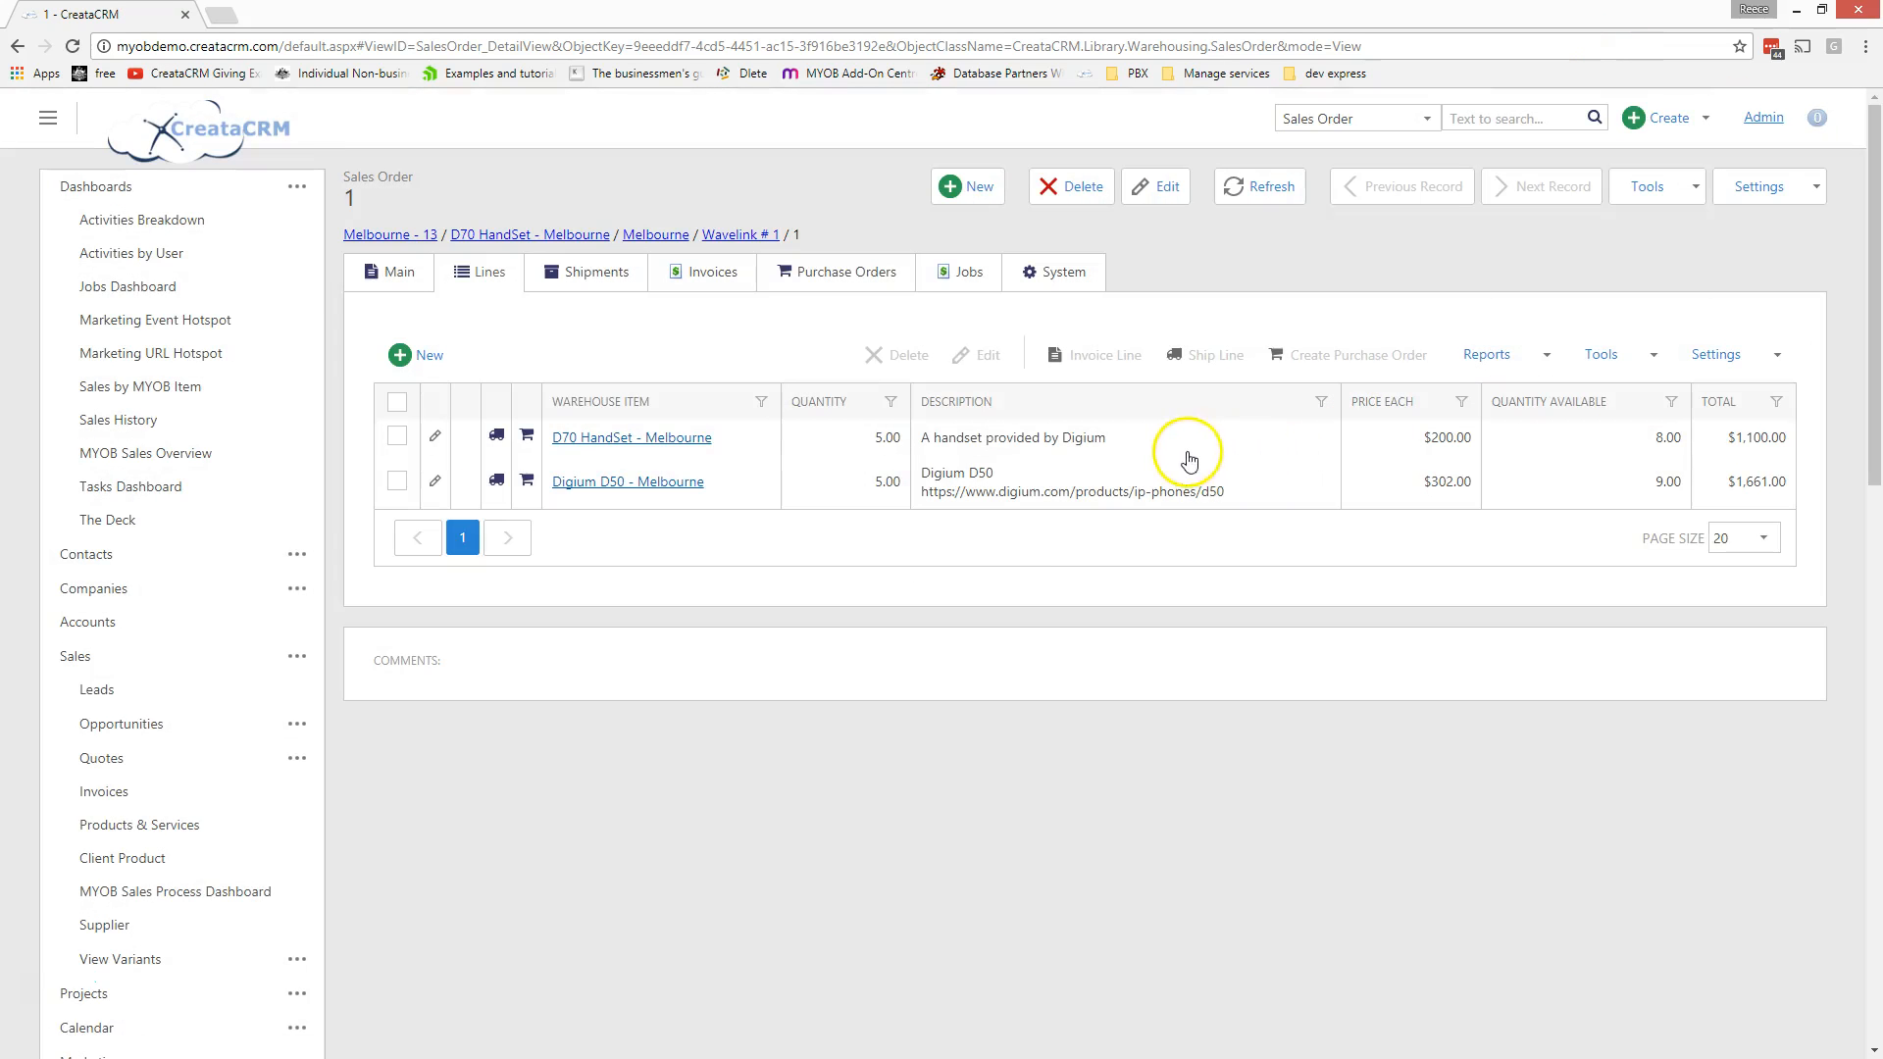
# Step: Ship the sales order from the Melbourne warehouse with carrier TNT and tracking number 2345
pyautogui.click(1649, 189)
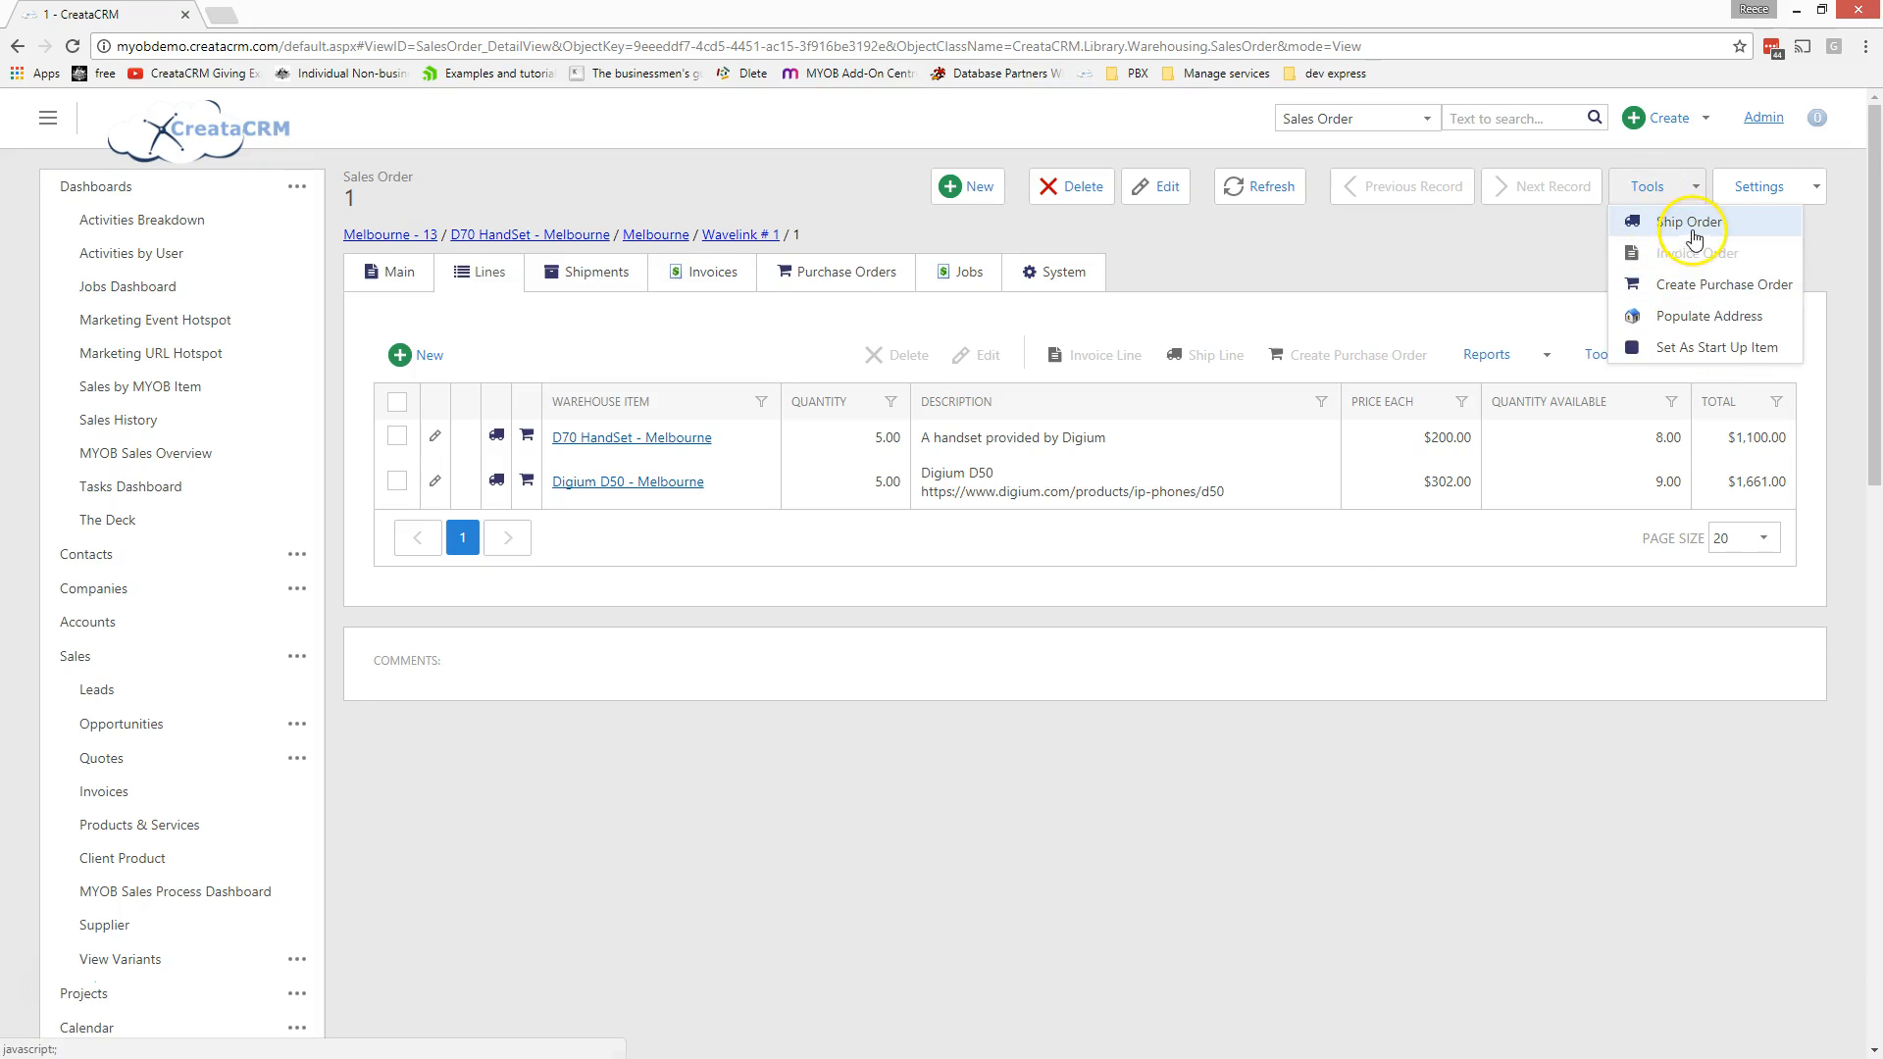
pyautogui.click(1688, 224)
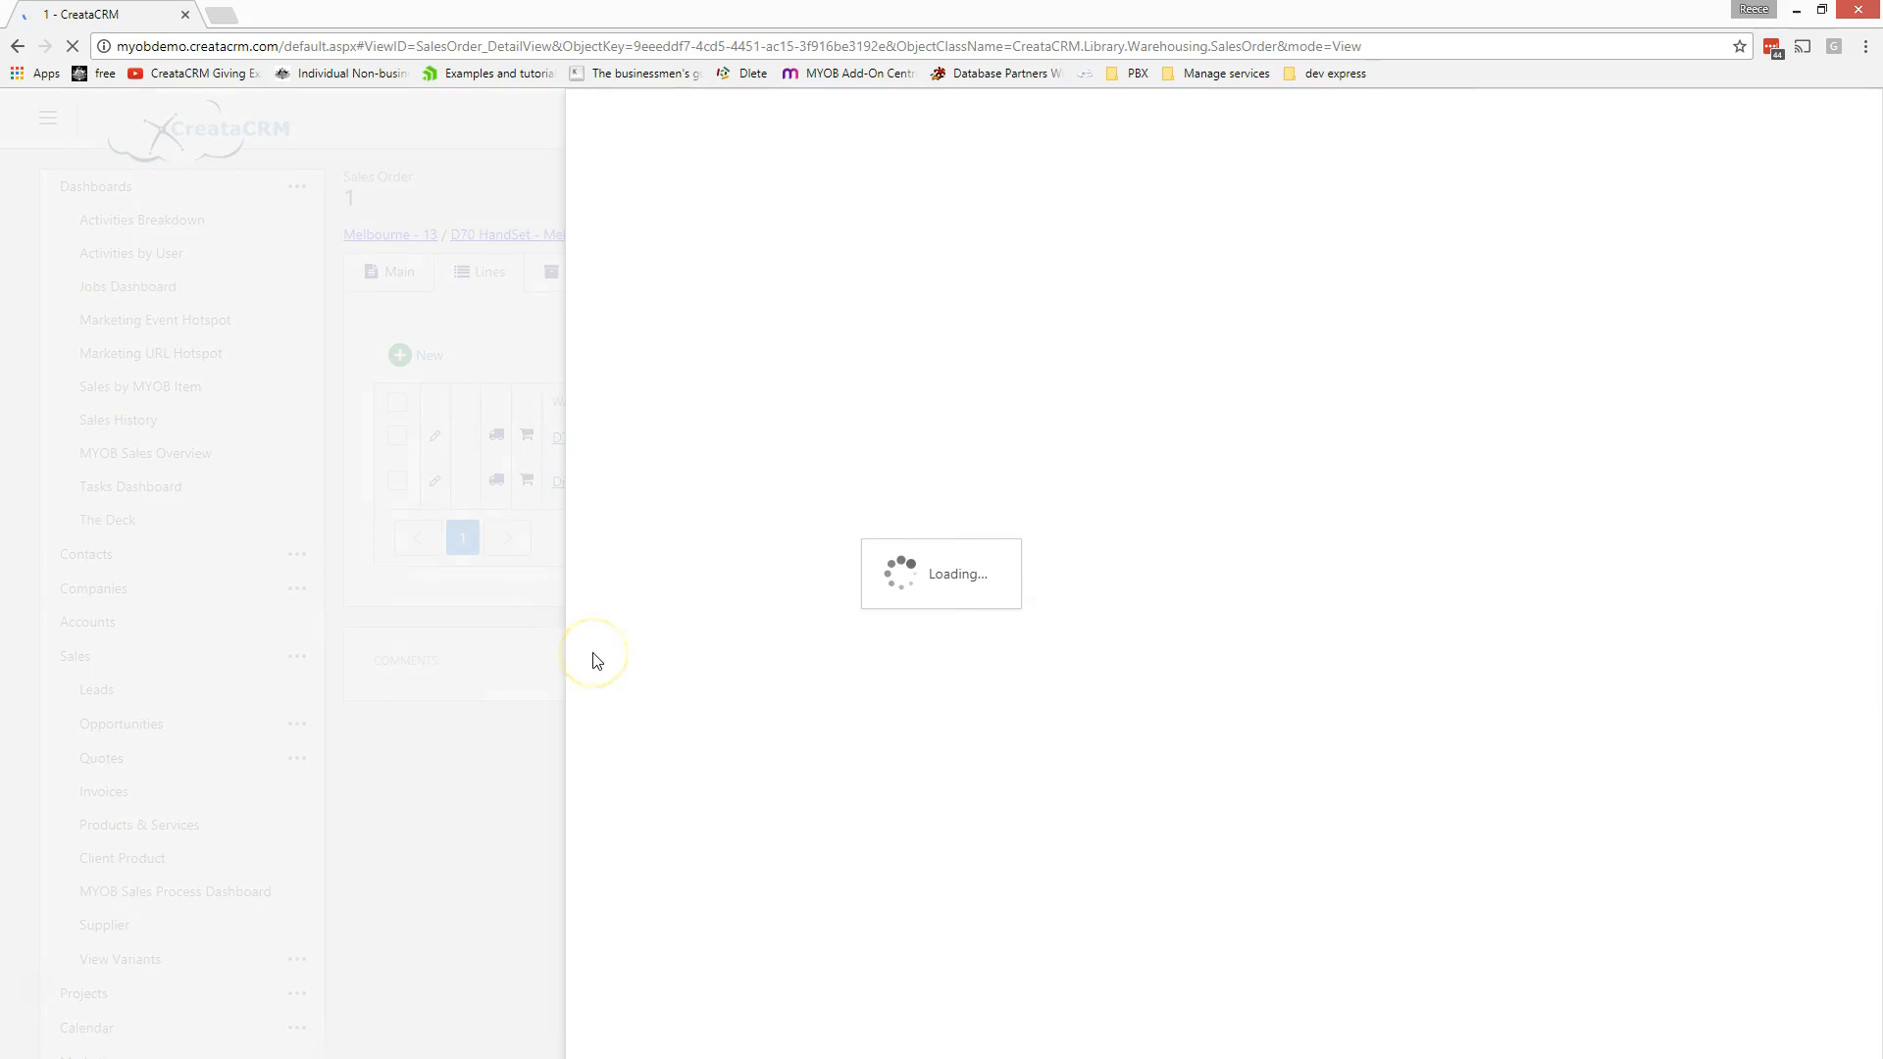
pyautogui.click(661, 237)
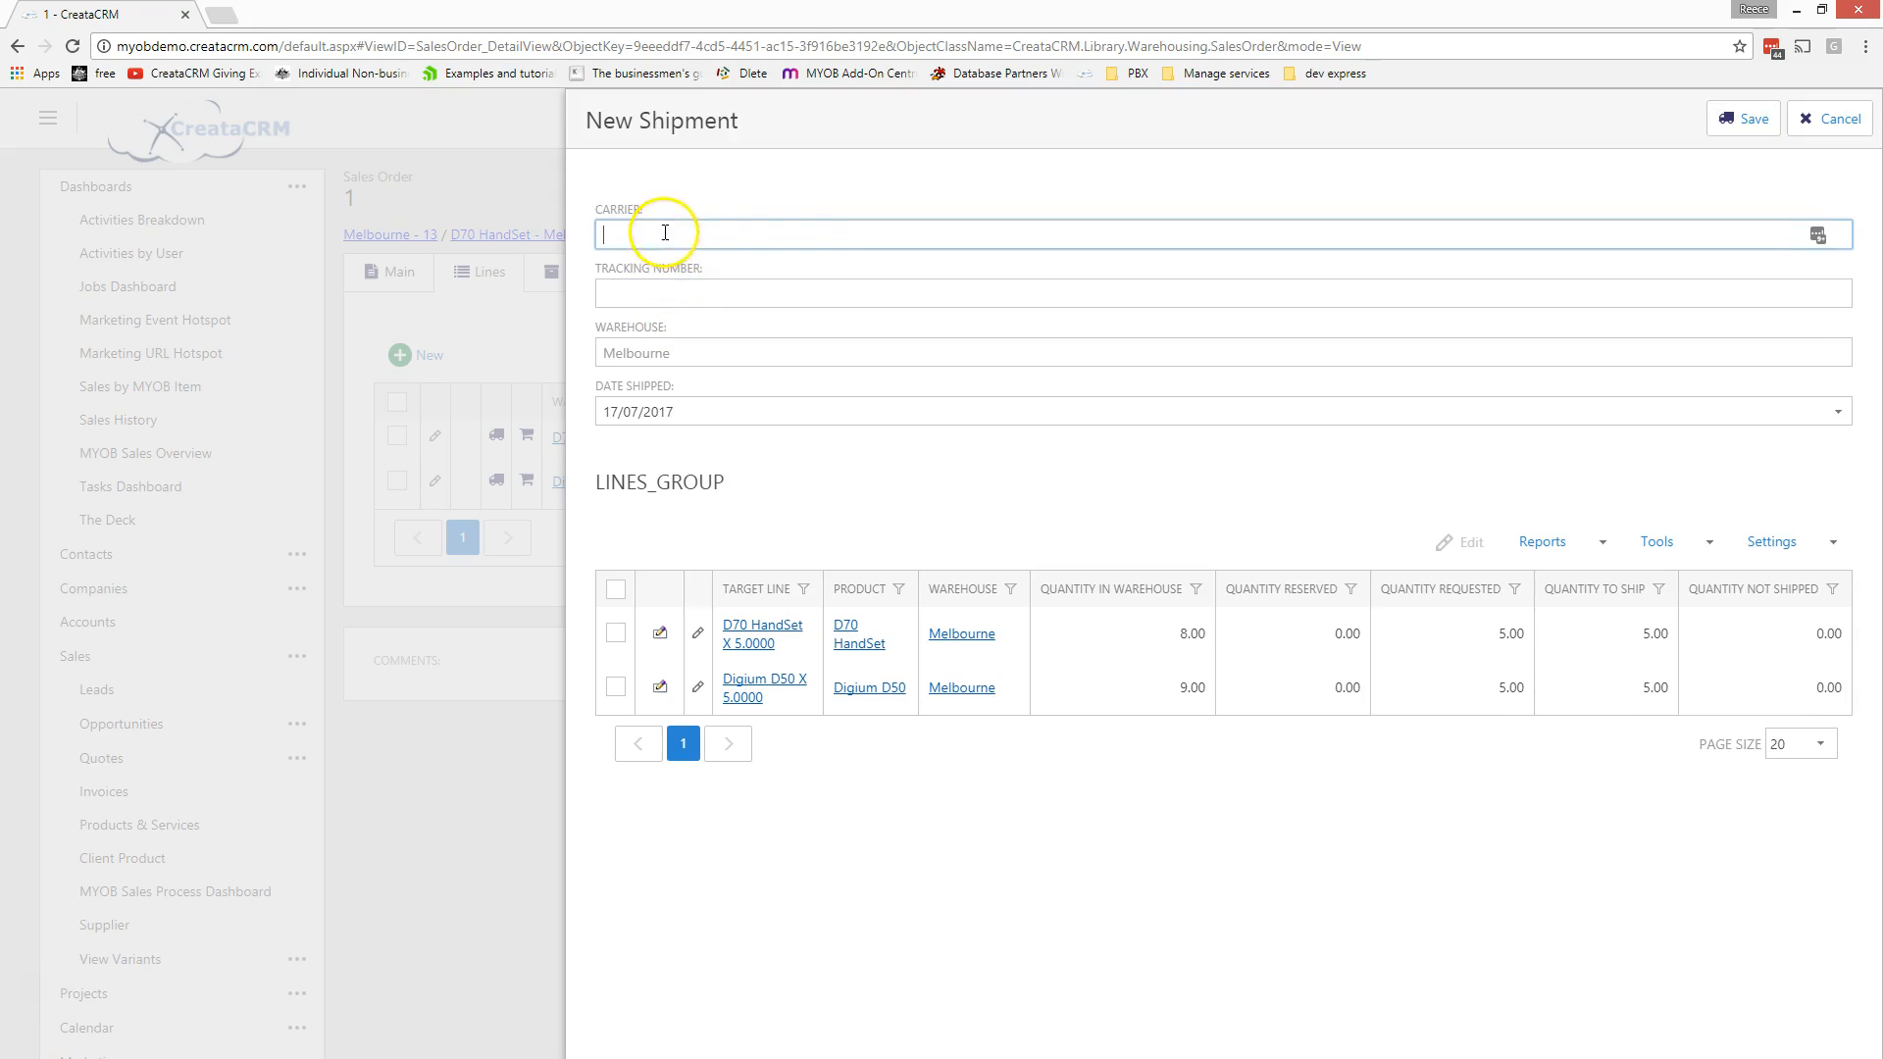
pyautogui.write('TNT')
pyautogui.click(790, 285)
pyautogui.write('2345')
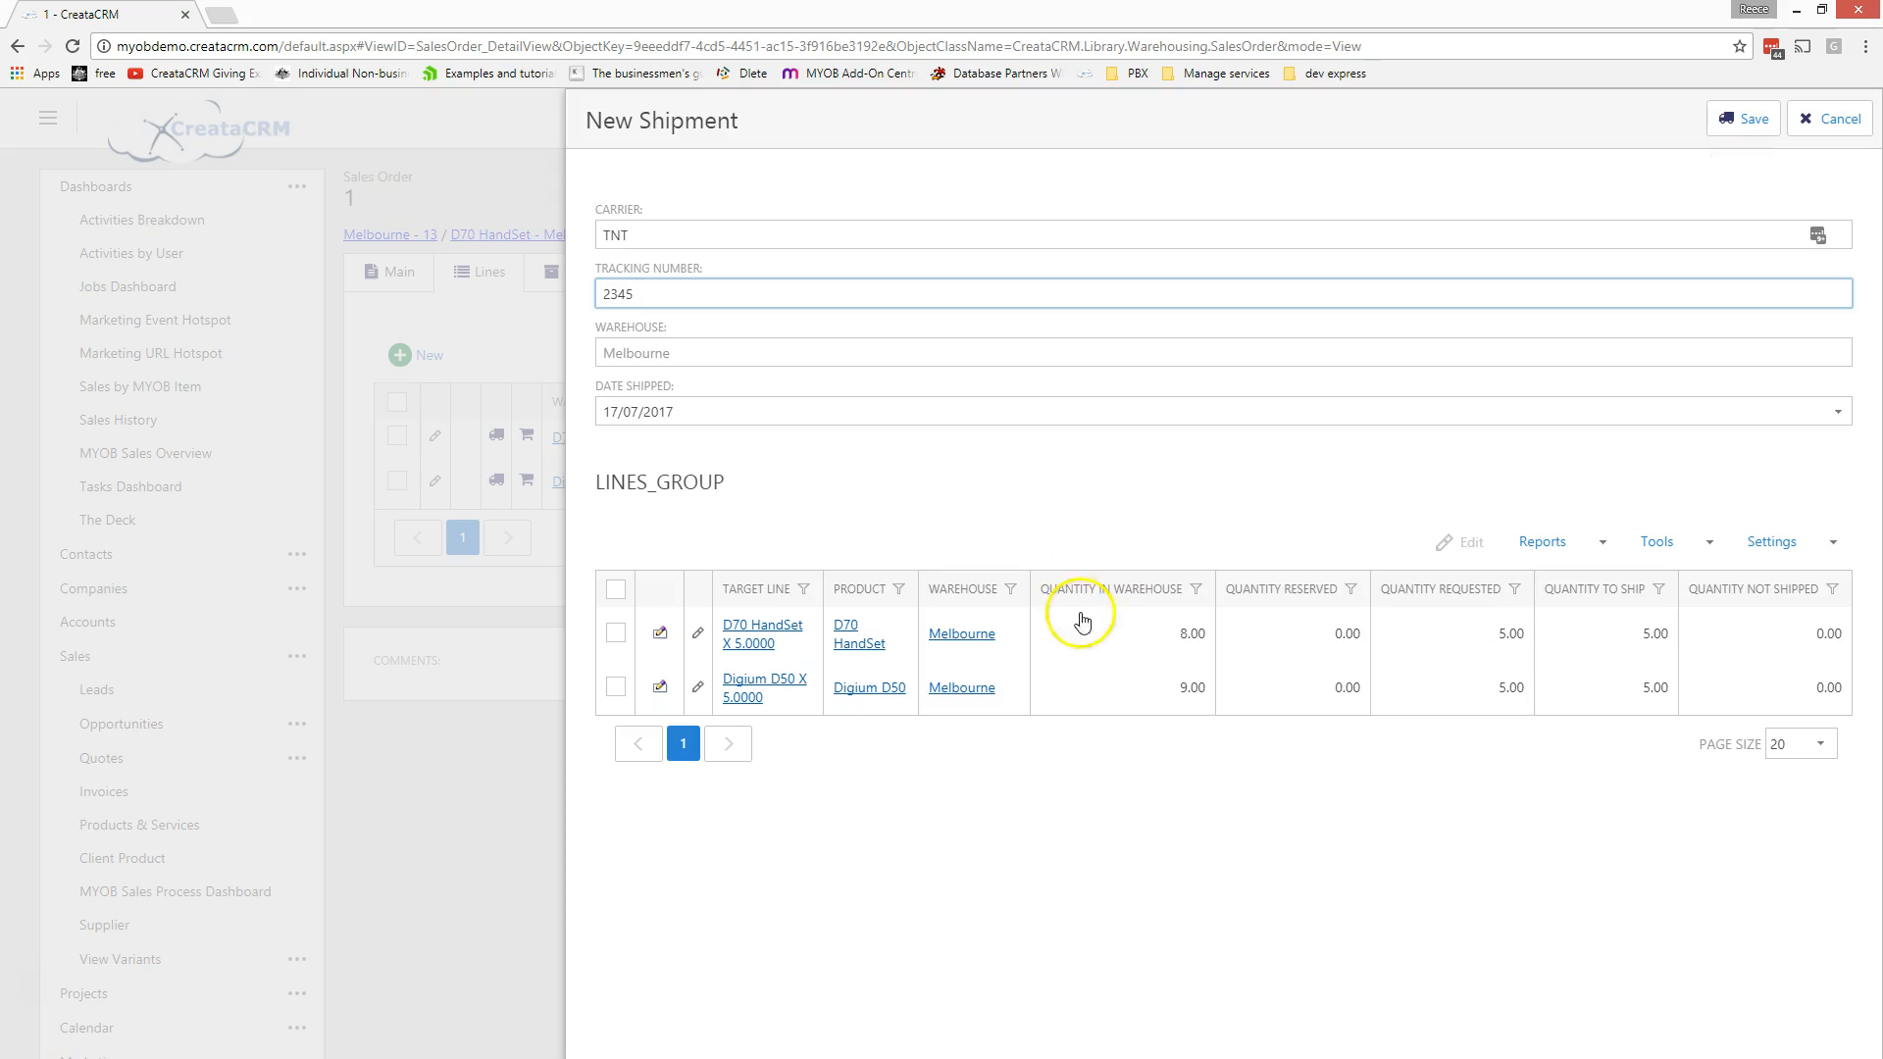
pyautogui.click(1745, 119)
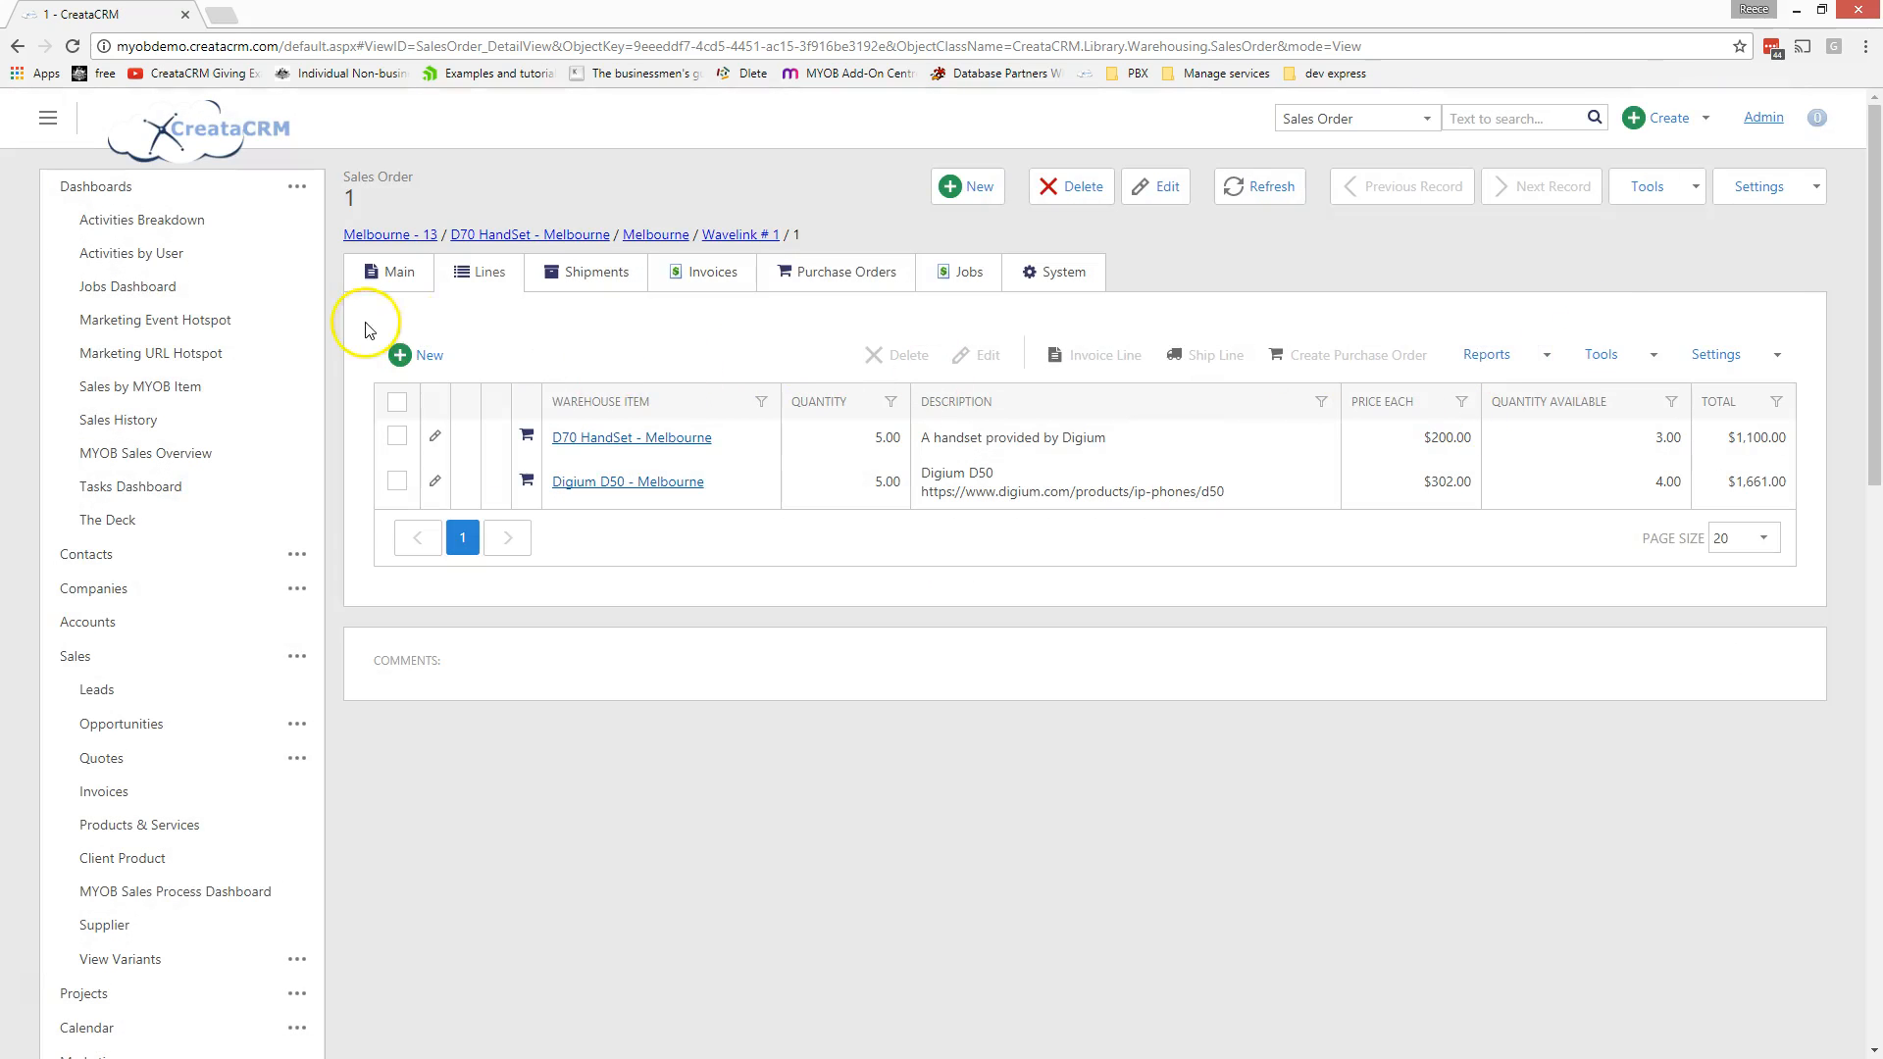
# Step: Move the sales order from New to Closed in the Order Organizer
pyautogui.scroll(-1, 425, 770)
pyautogui.scroll(-1, 446, 770)
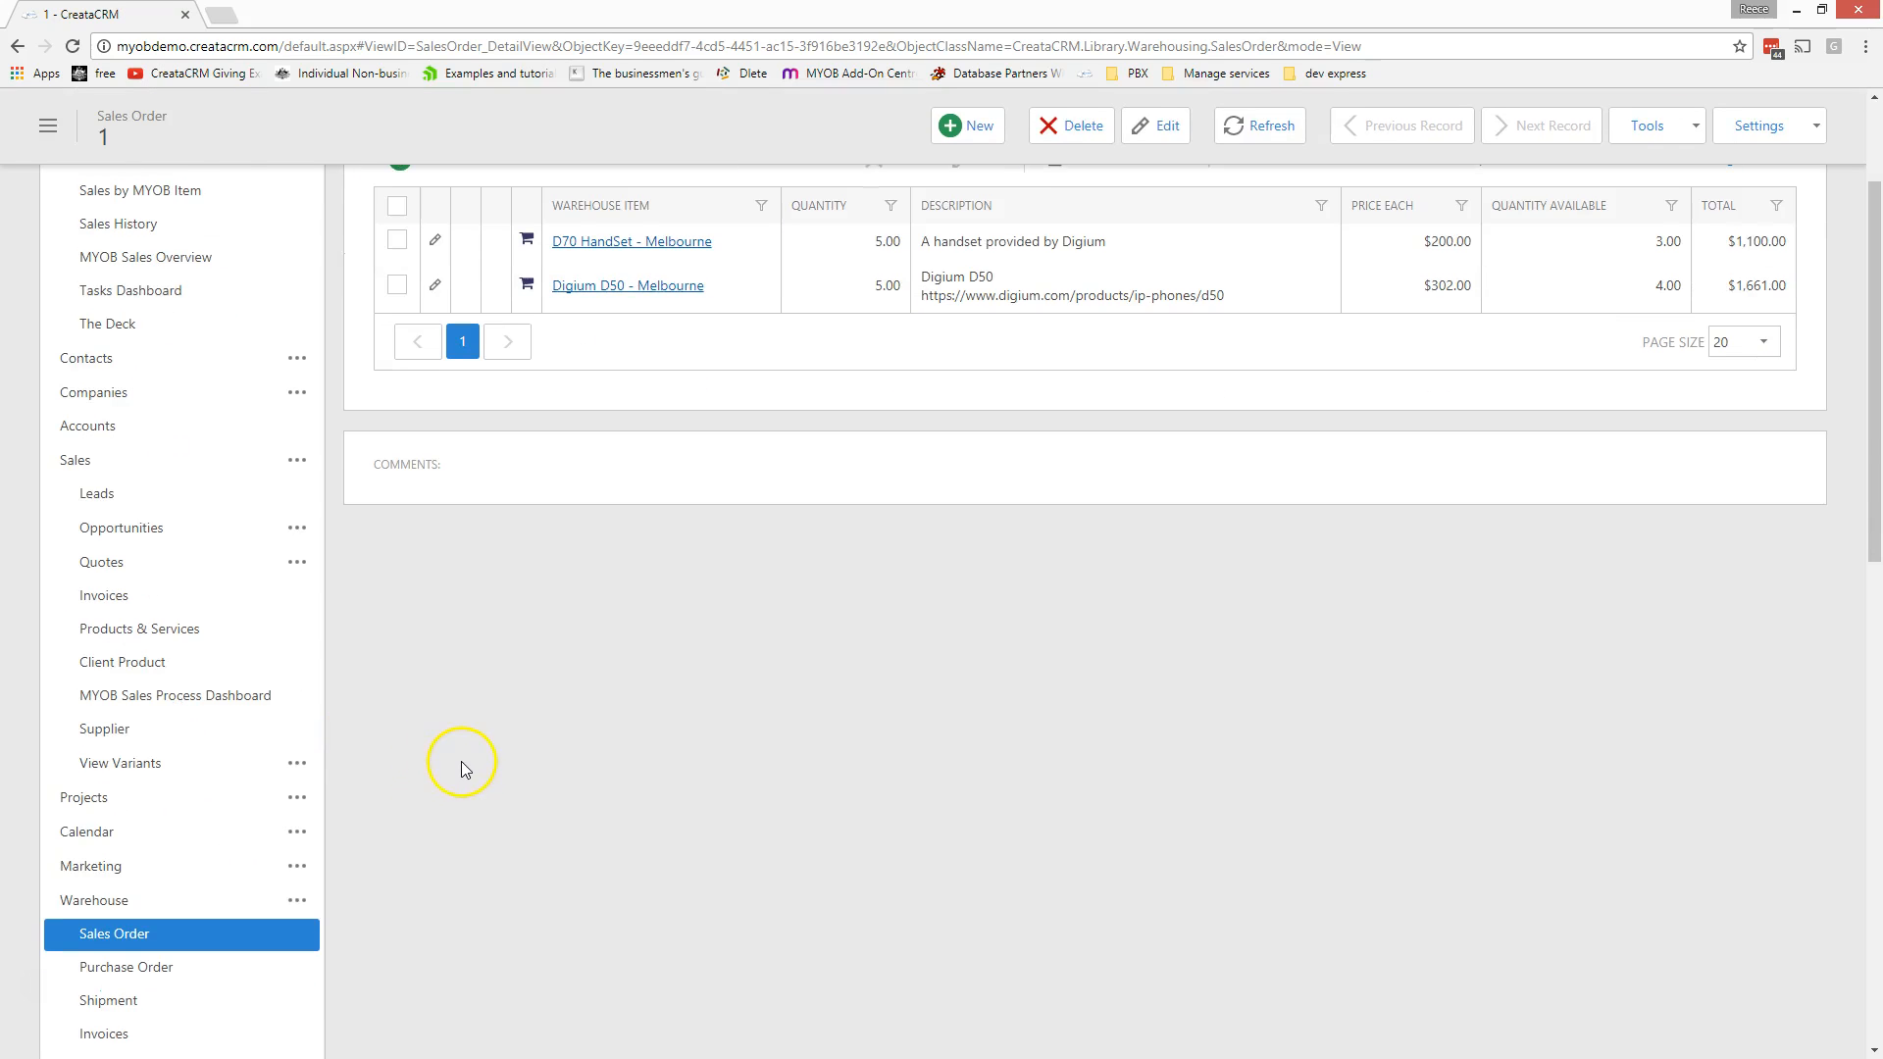
pyautogui.scroll(-3, 474, 758)
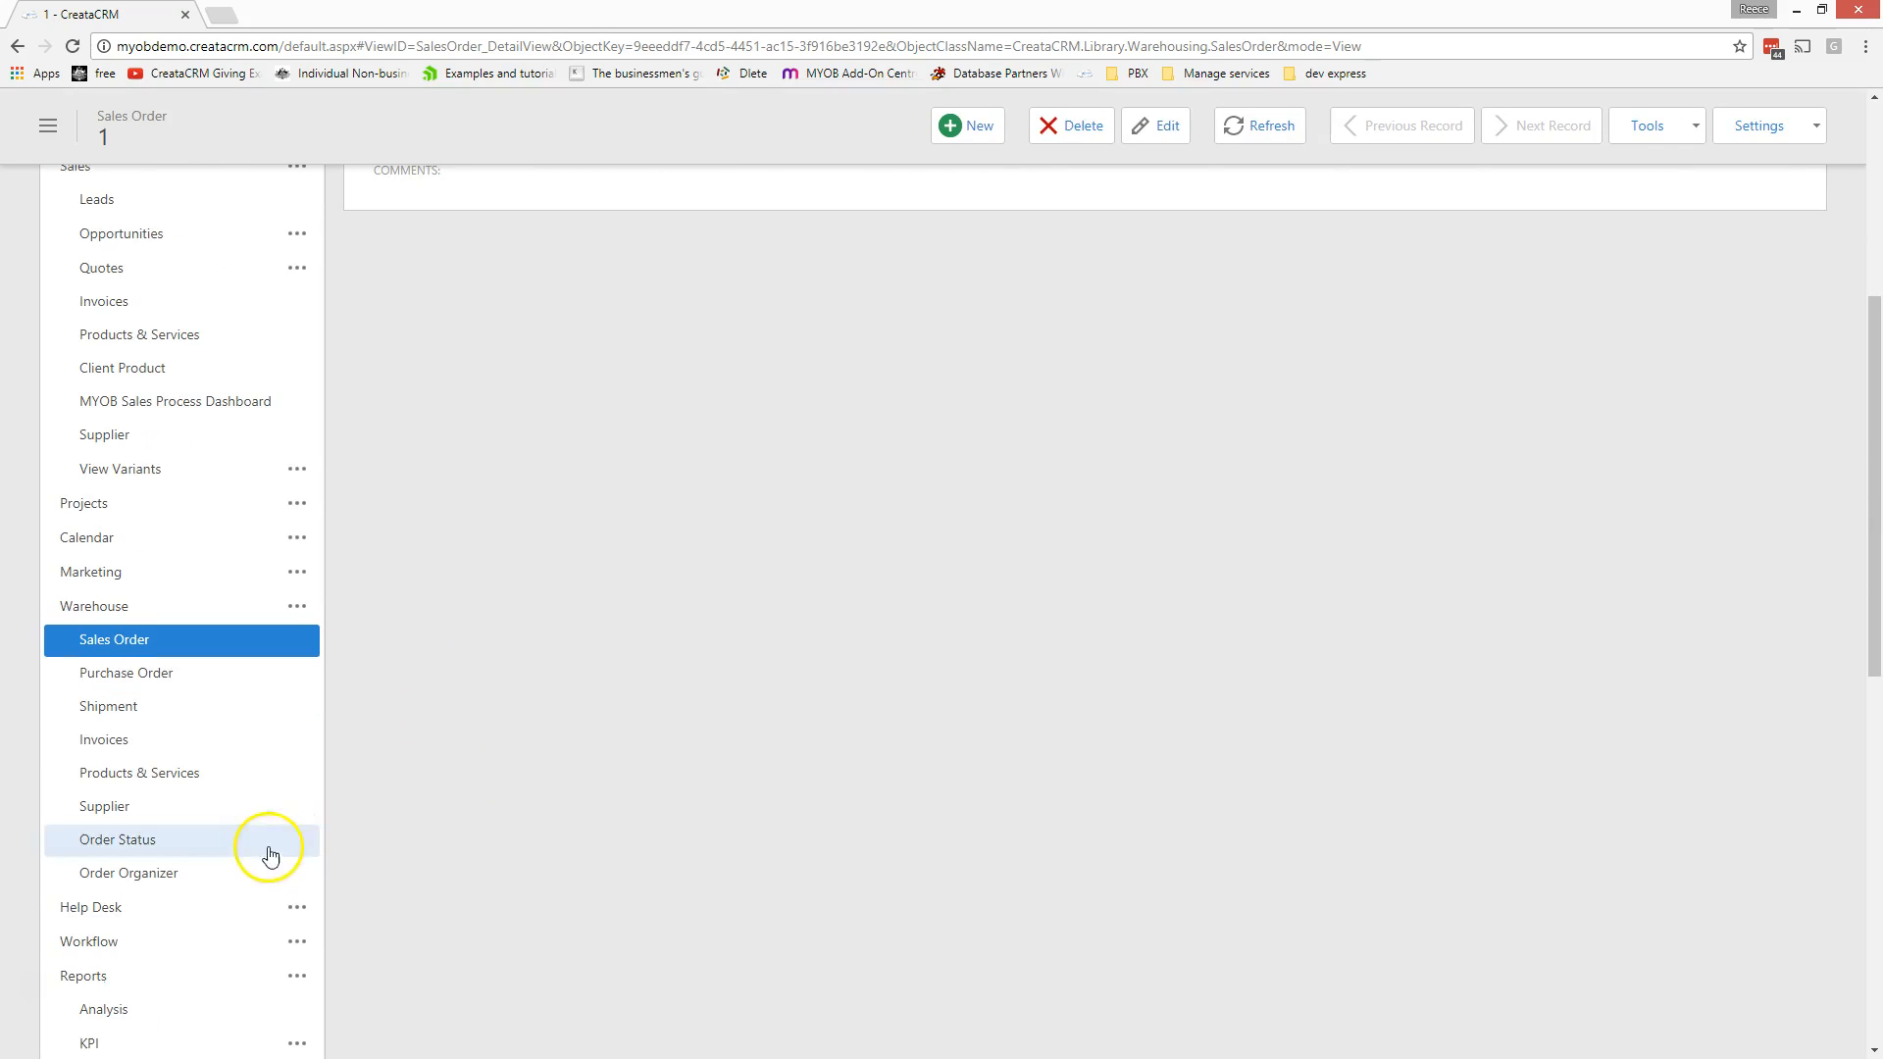
pyautogui.click(210, 882)
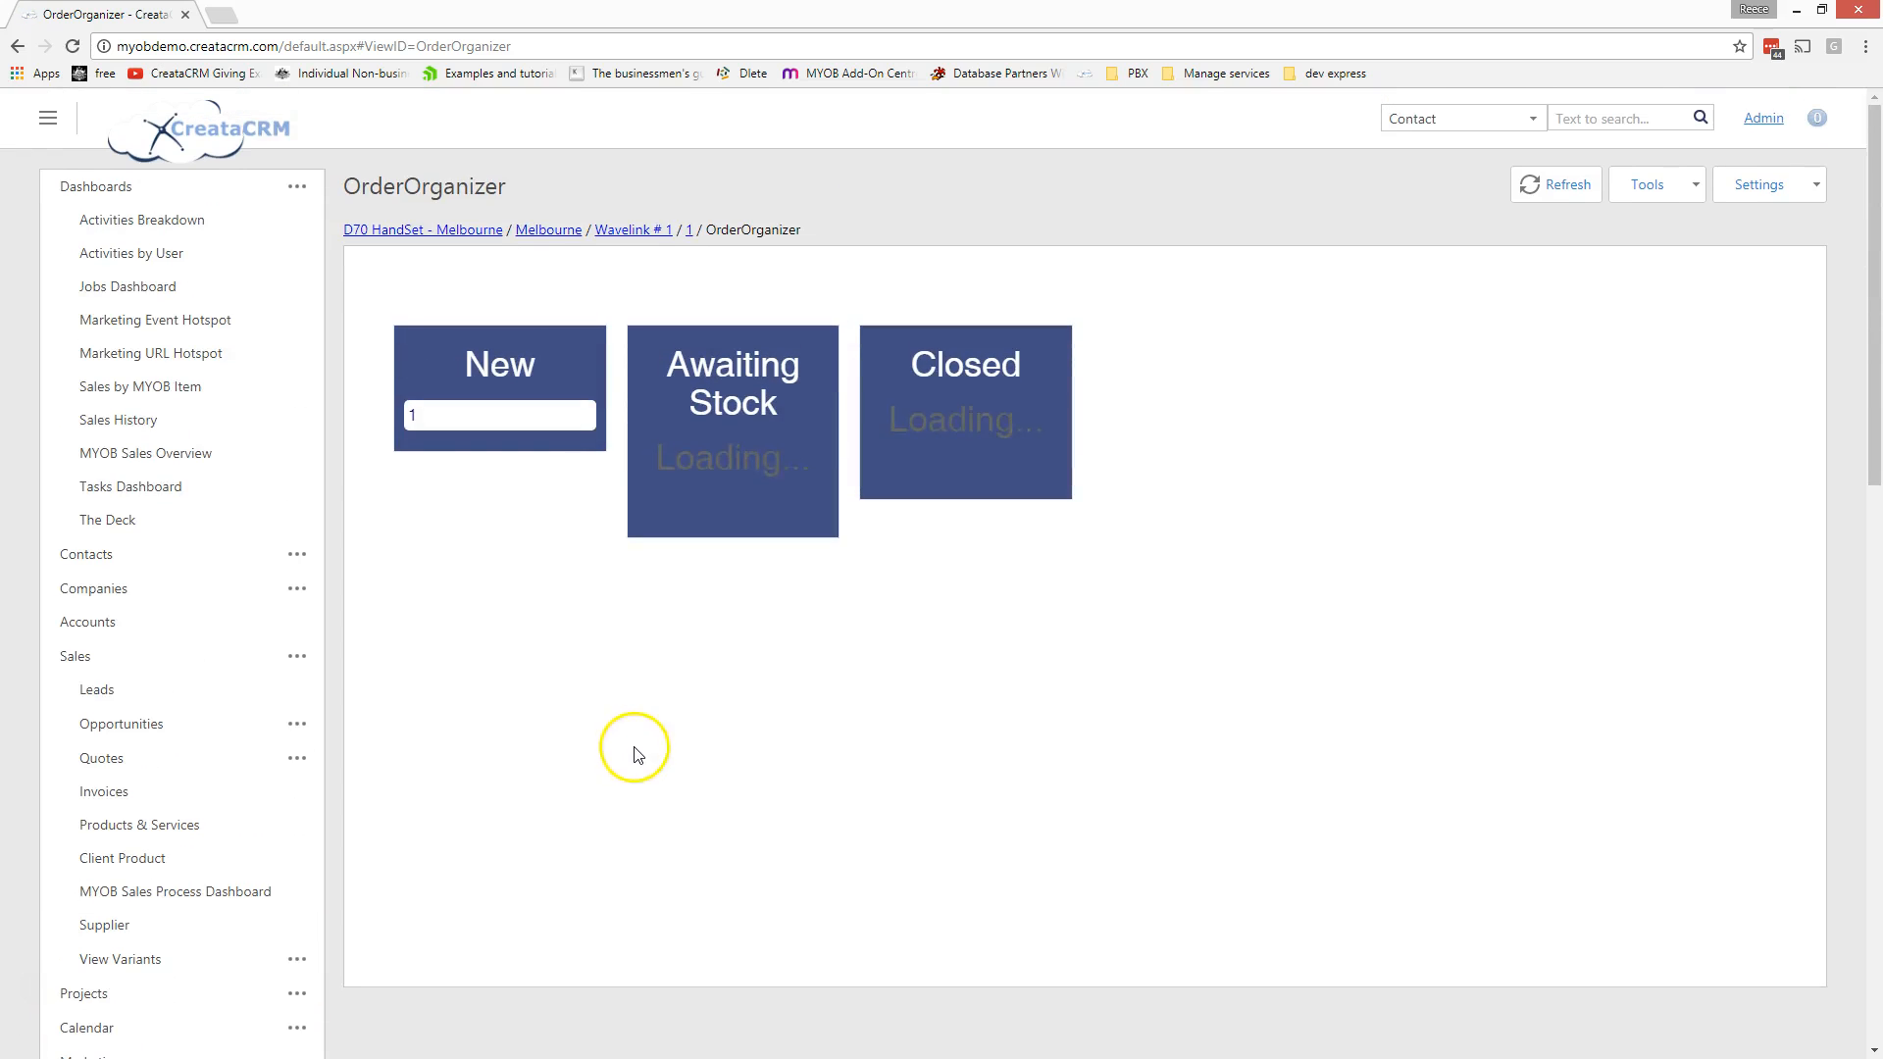
pyautogui.moveTo(488, 421); pyautogui.dragTo(966, 422)
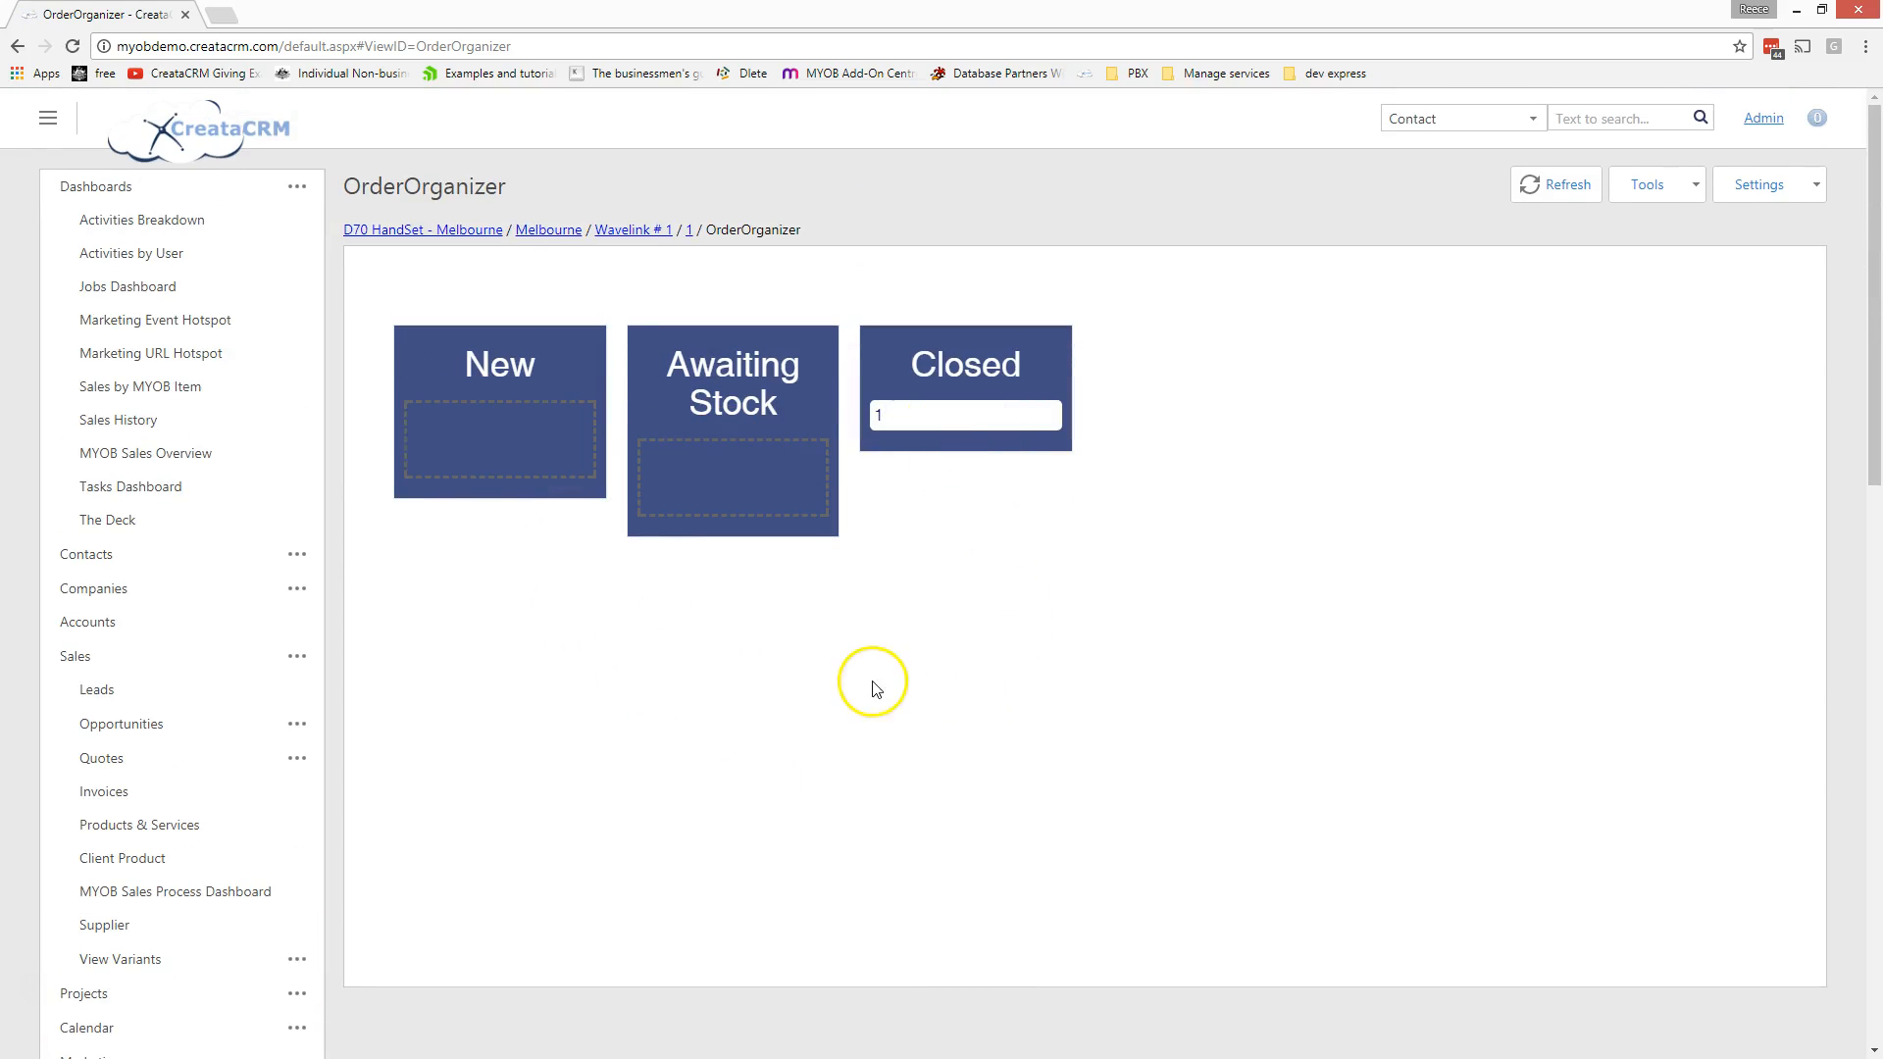
pyautogui.scroll(-1, 598, 829)
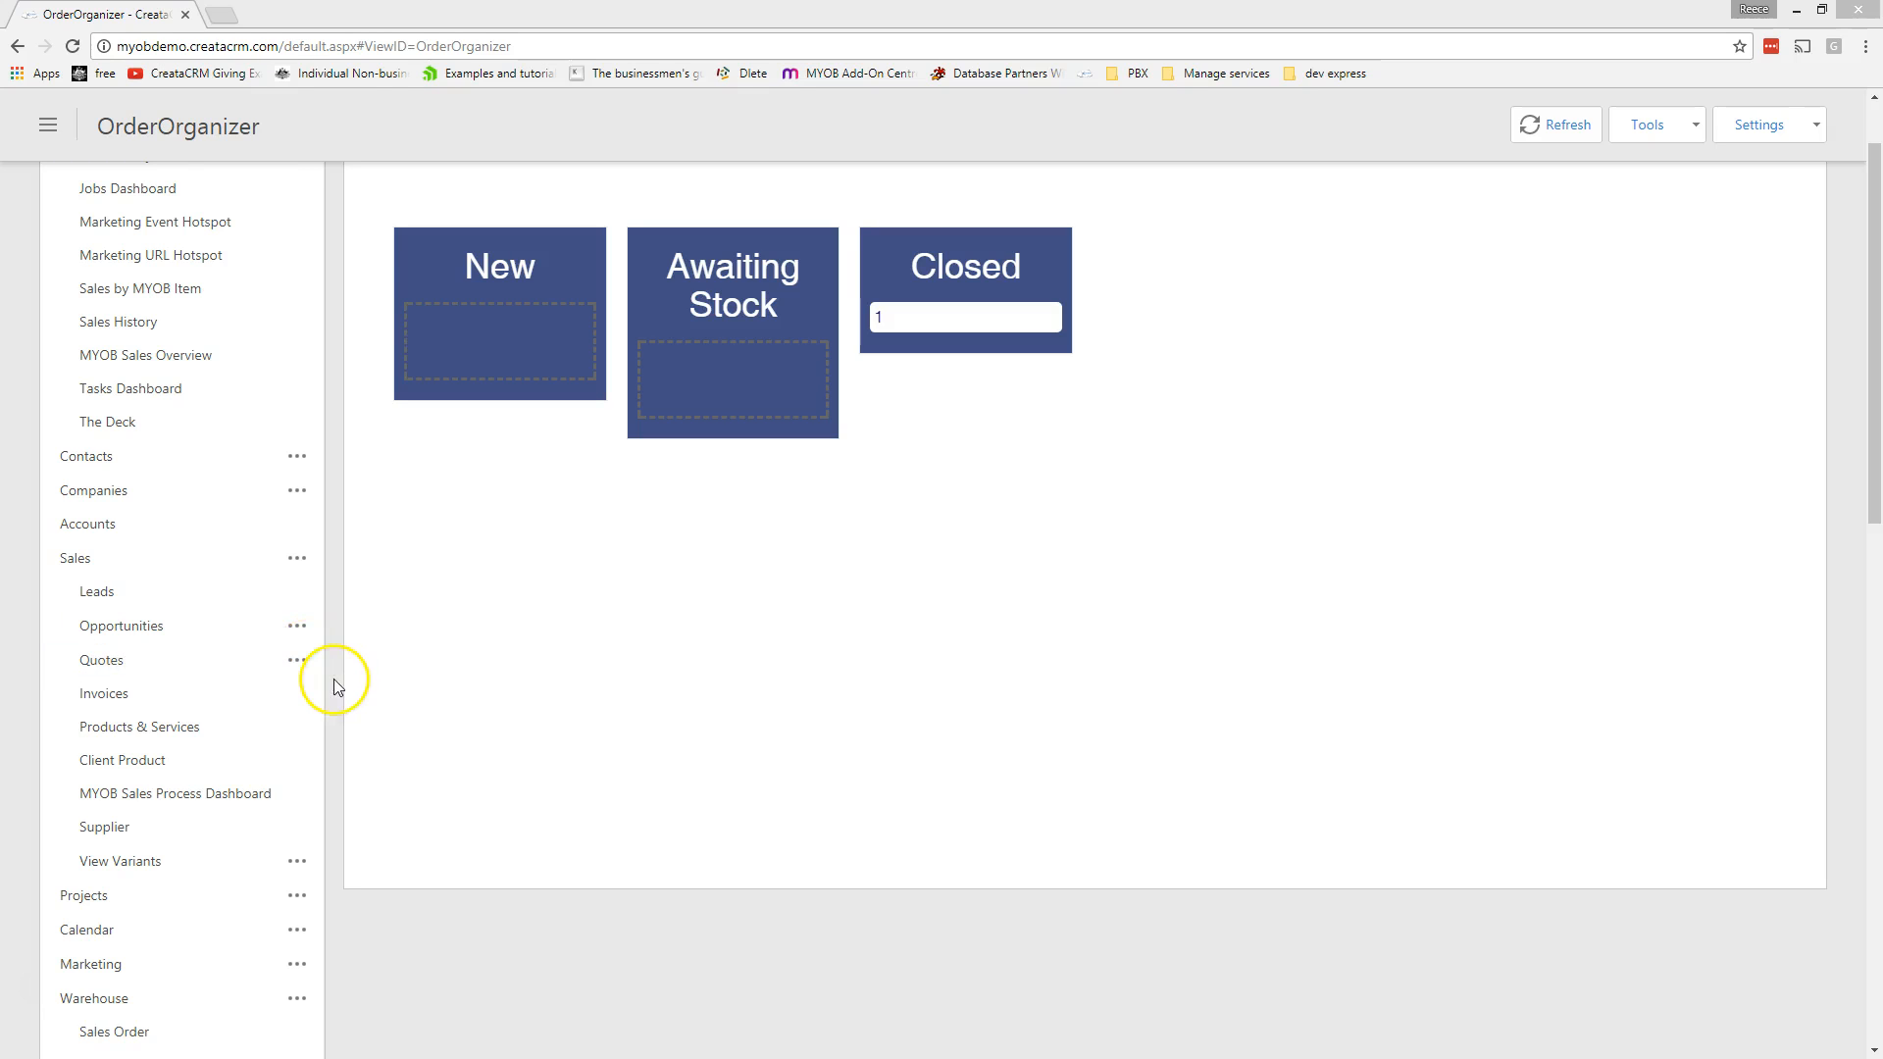
pyautogui.scroll(1, 525, 672)
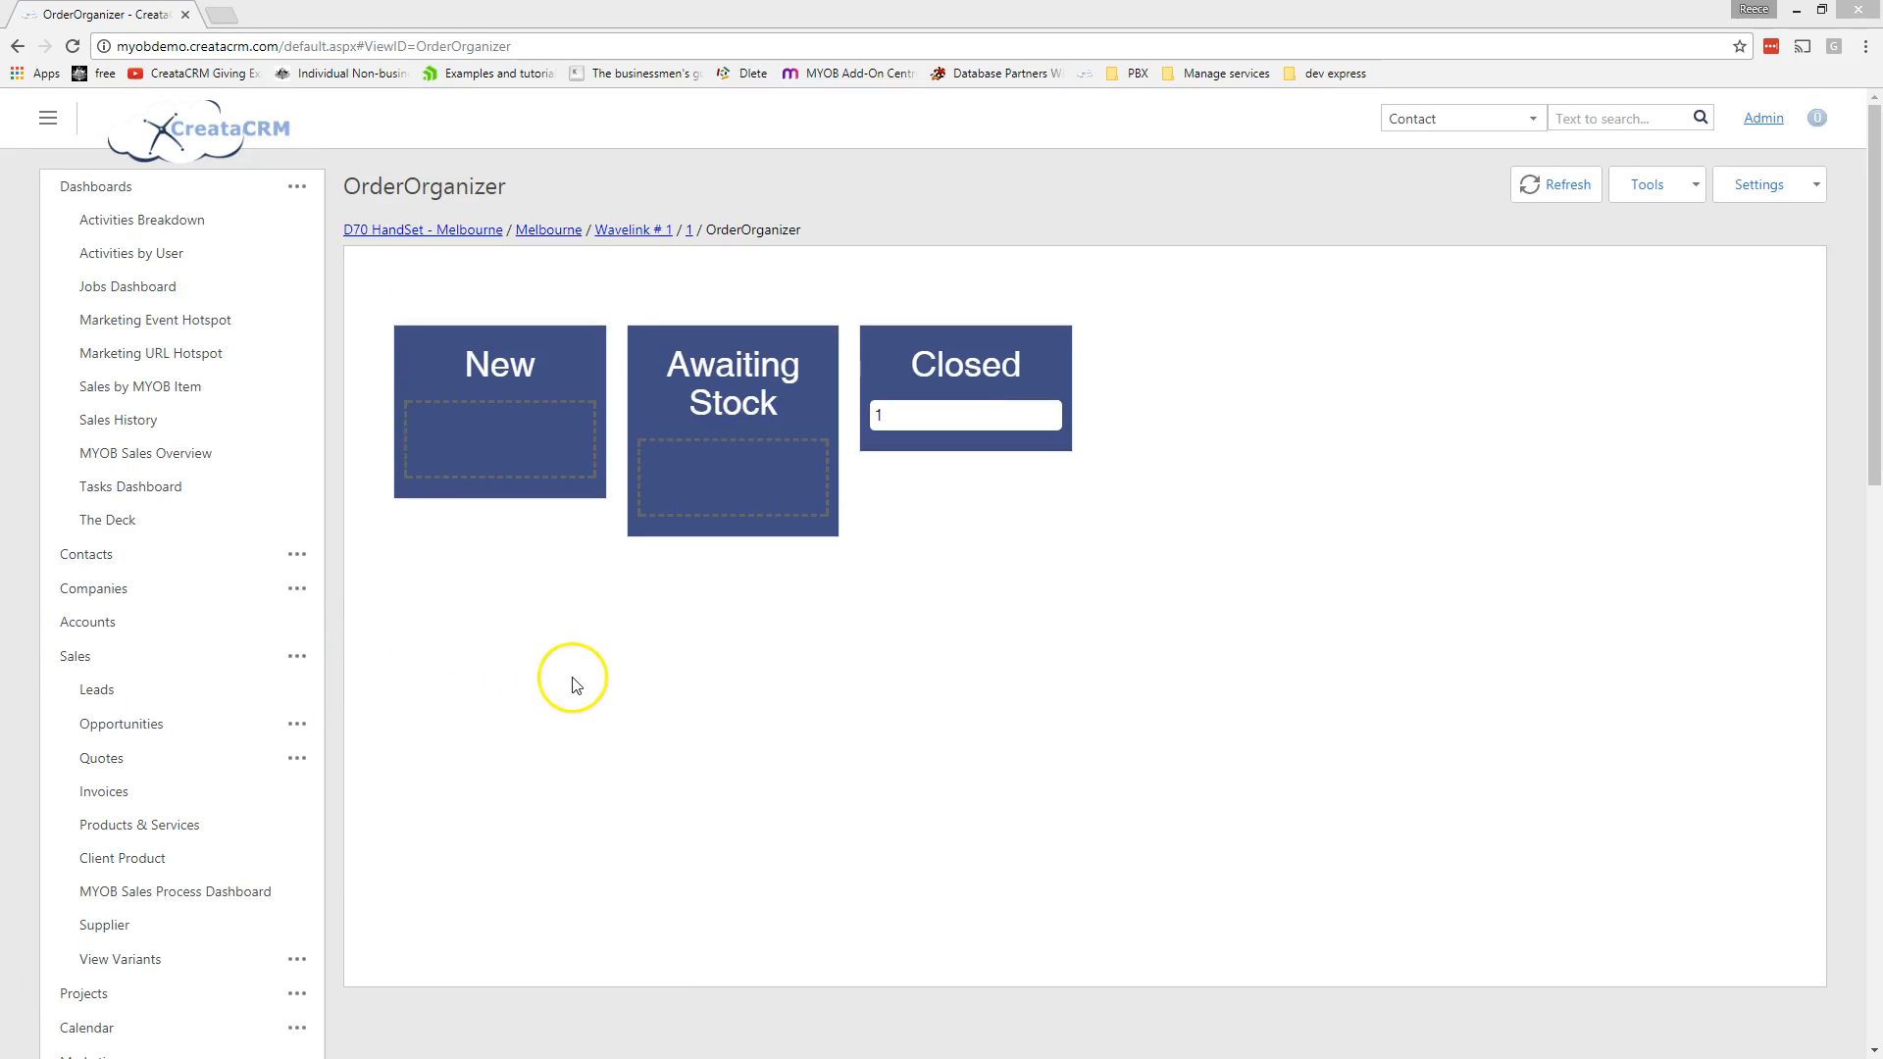